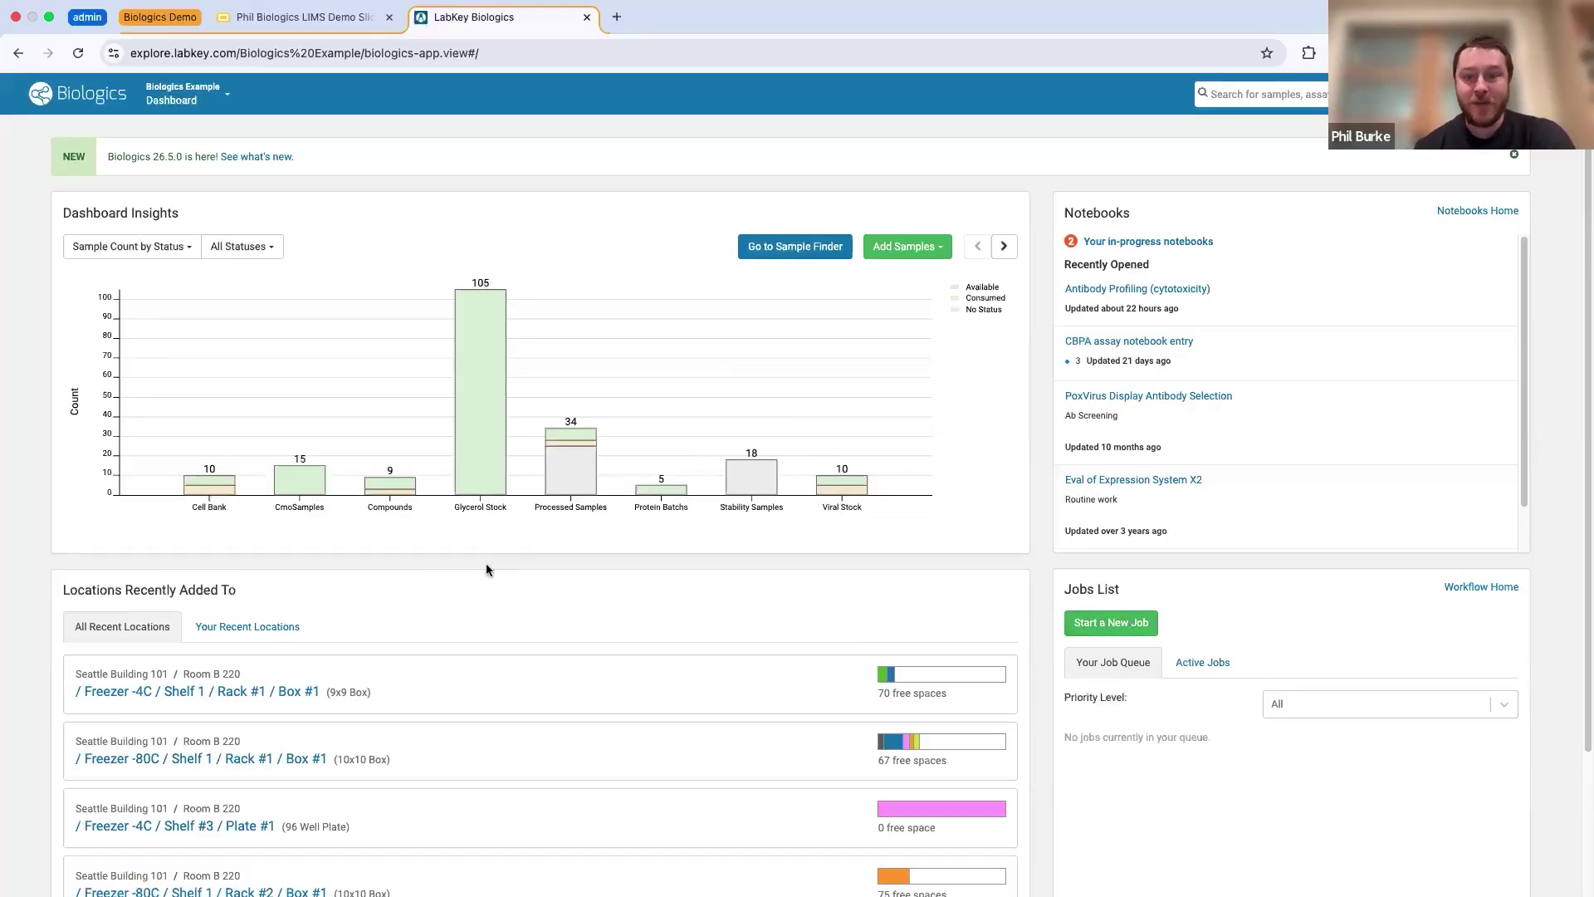
- Open the Protein Sequences registry source and go to the PS-18 record, Olaratumab Light + Signal Peptide 1
{"action": "left_click", "coordinate": [228, 100]}
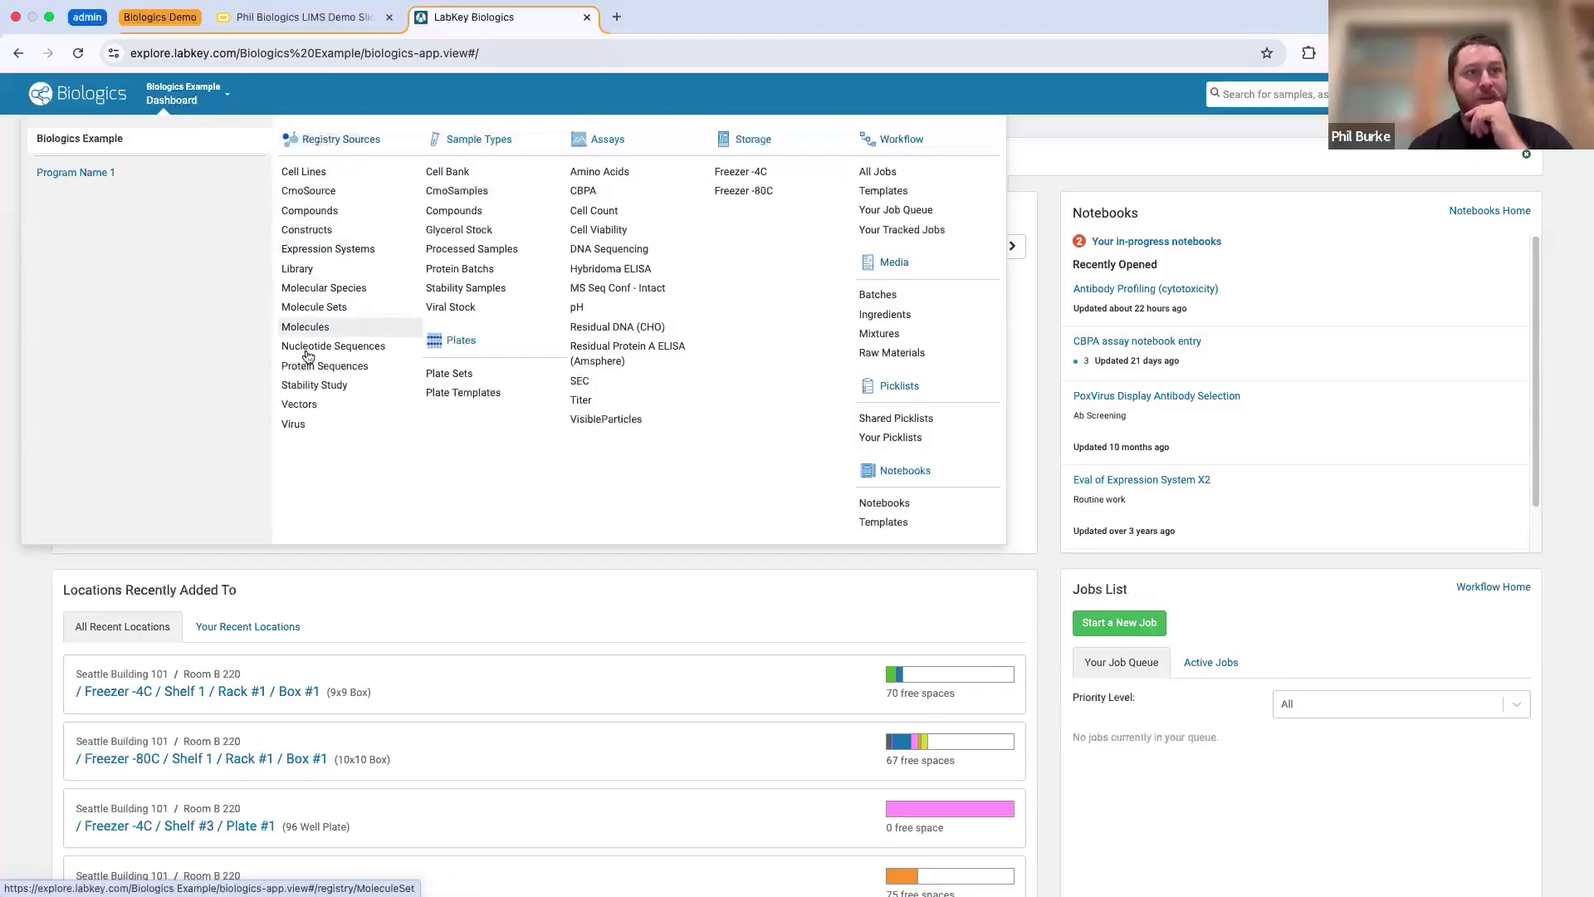
{"action": "left_click", "coordinate": [345, 372]}
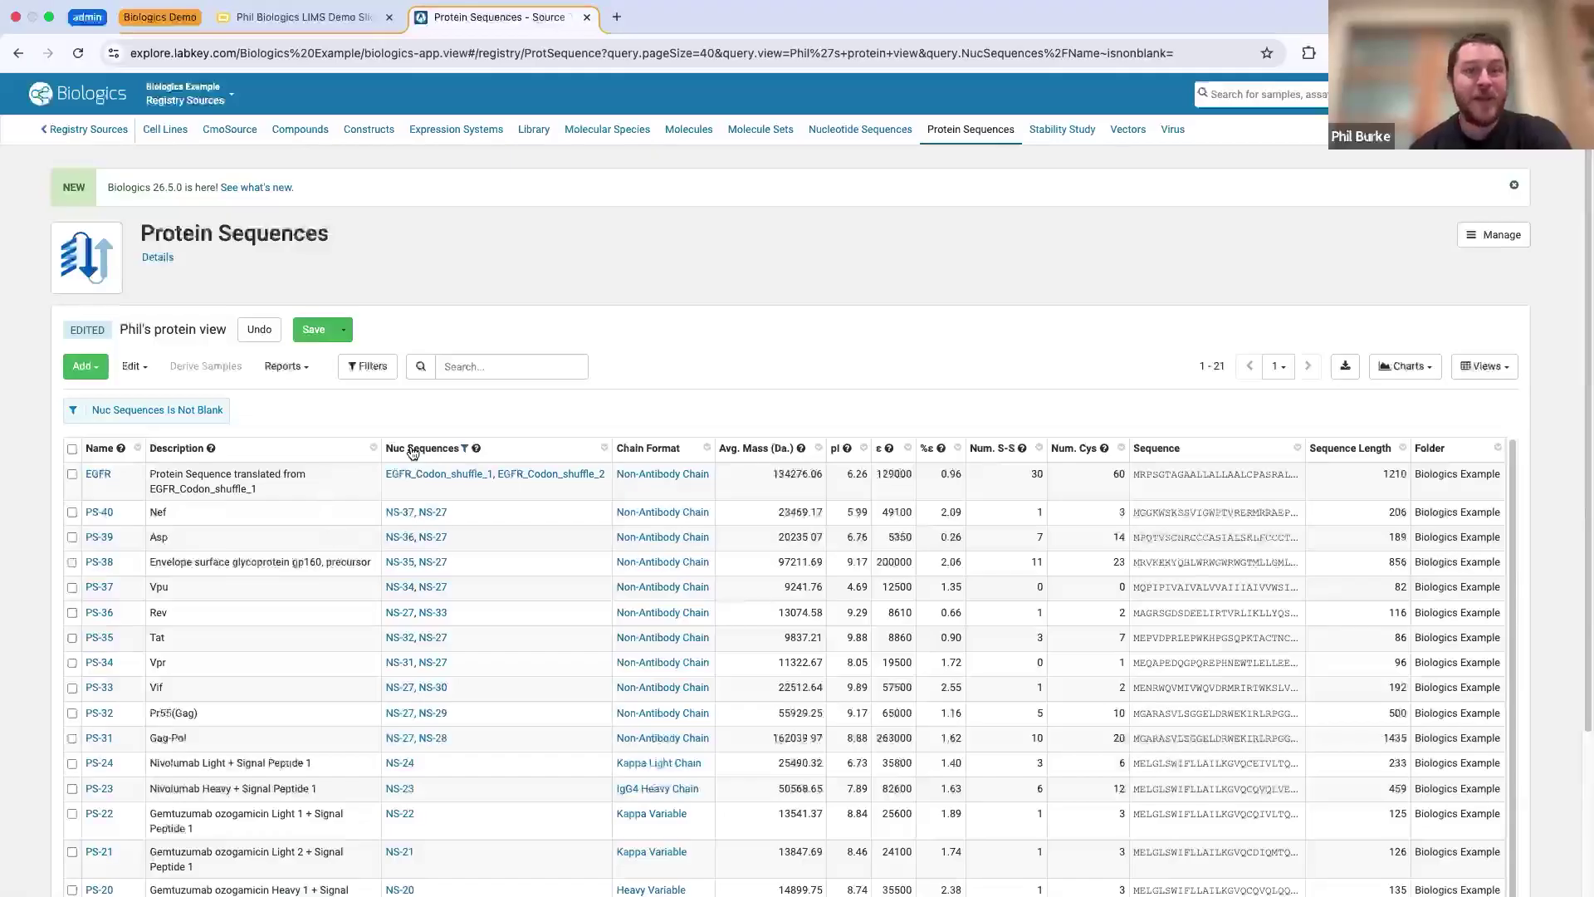
{"action": "scroll", "coordinate": [357, 566], "scroll_direction": "down", "scroll_amount": 5}
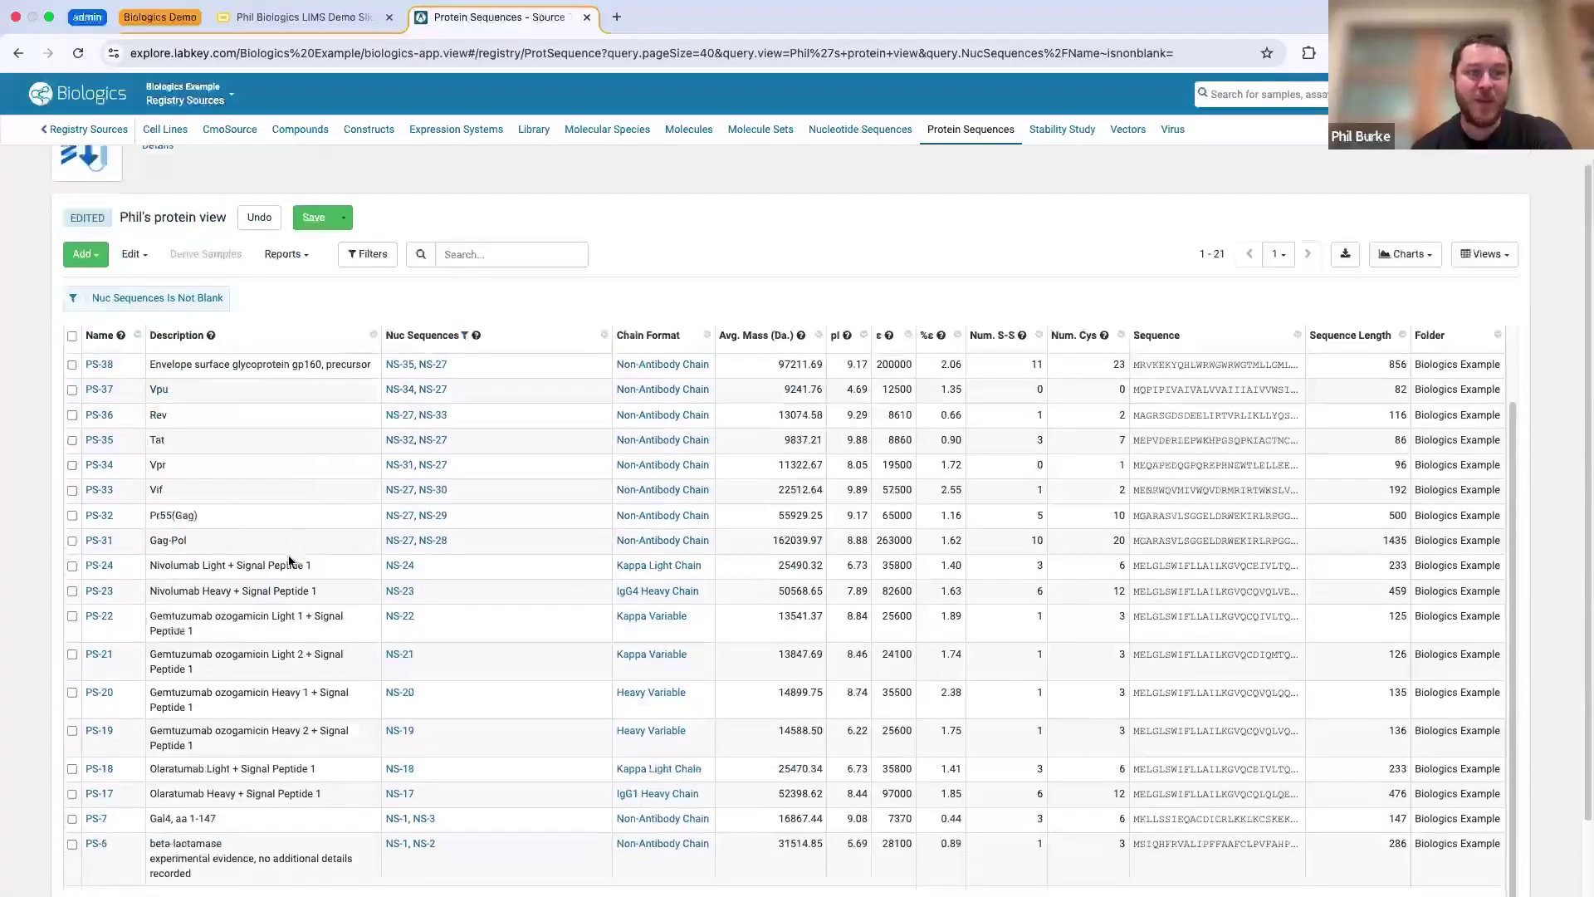
{"action": "scroll", "coordinate": [362, 508], "scroll_direction": "down", "scroll_amount": 1}
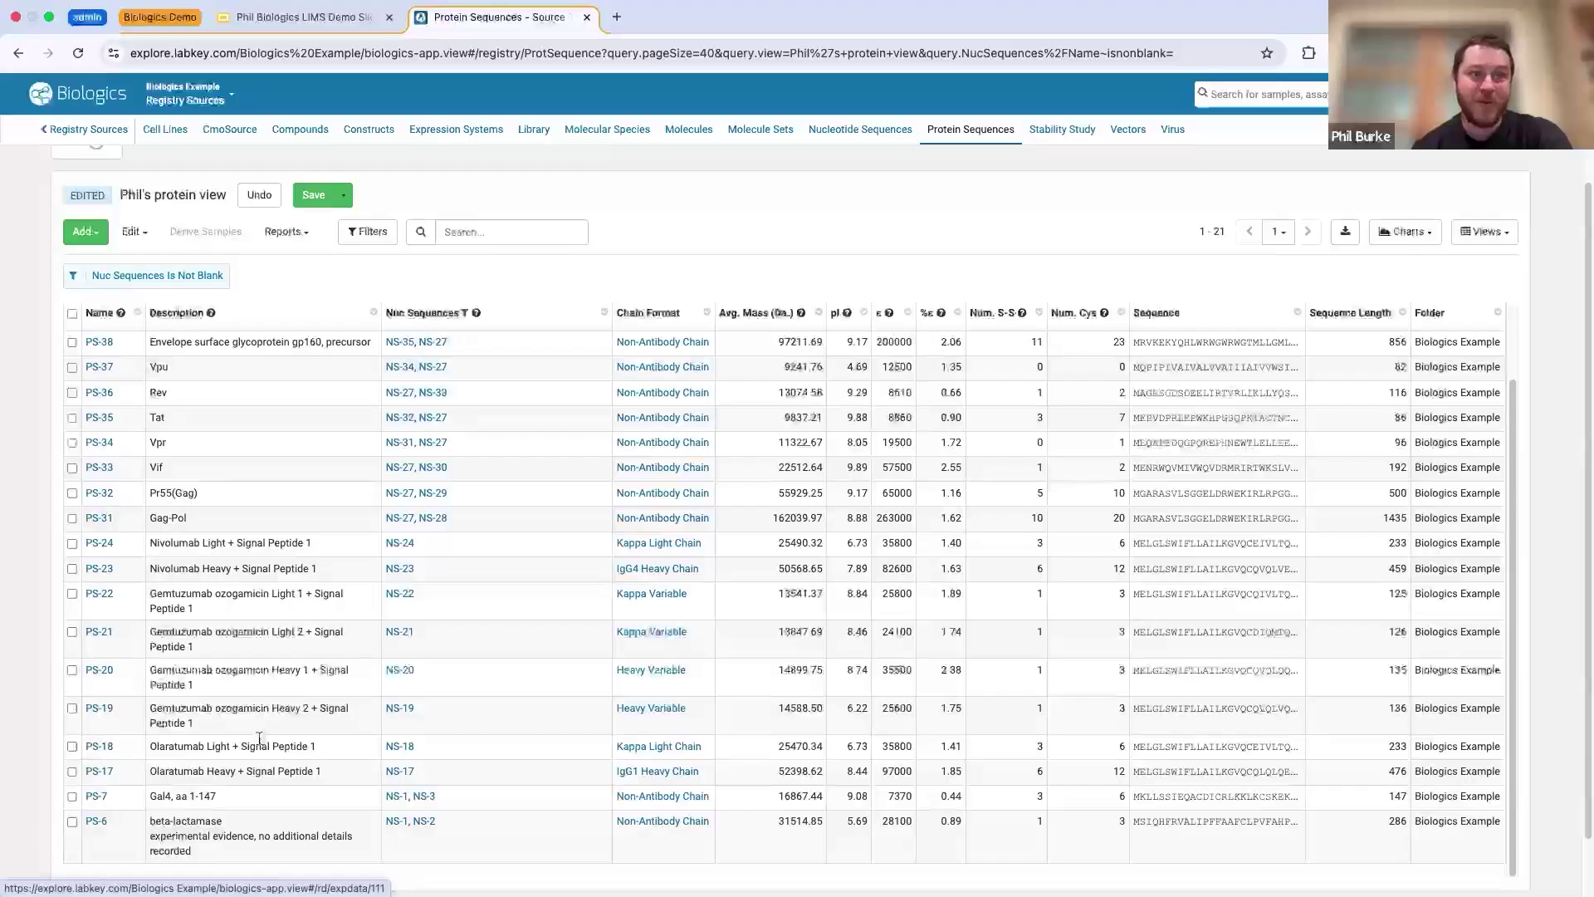
{"action": "left_click", "coordinate": [99, 750]}
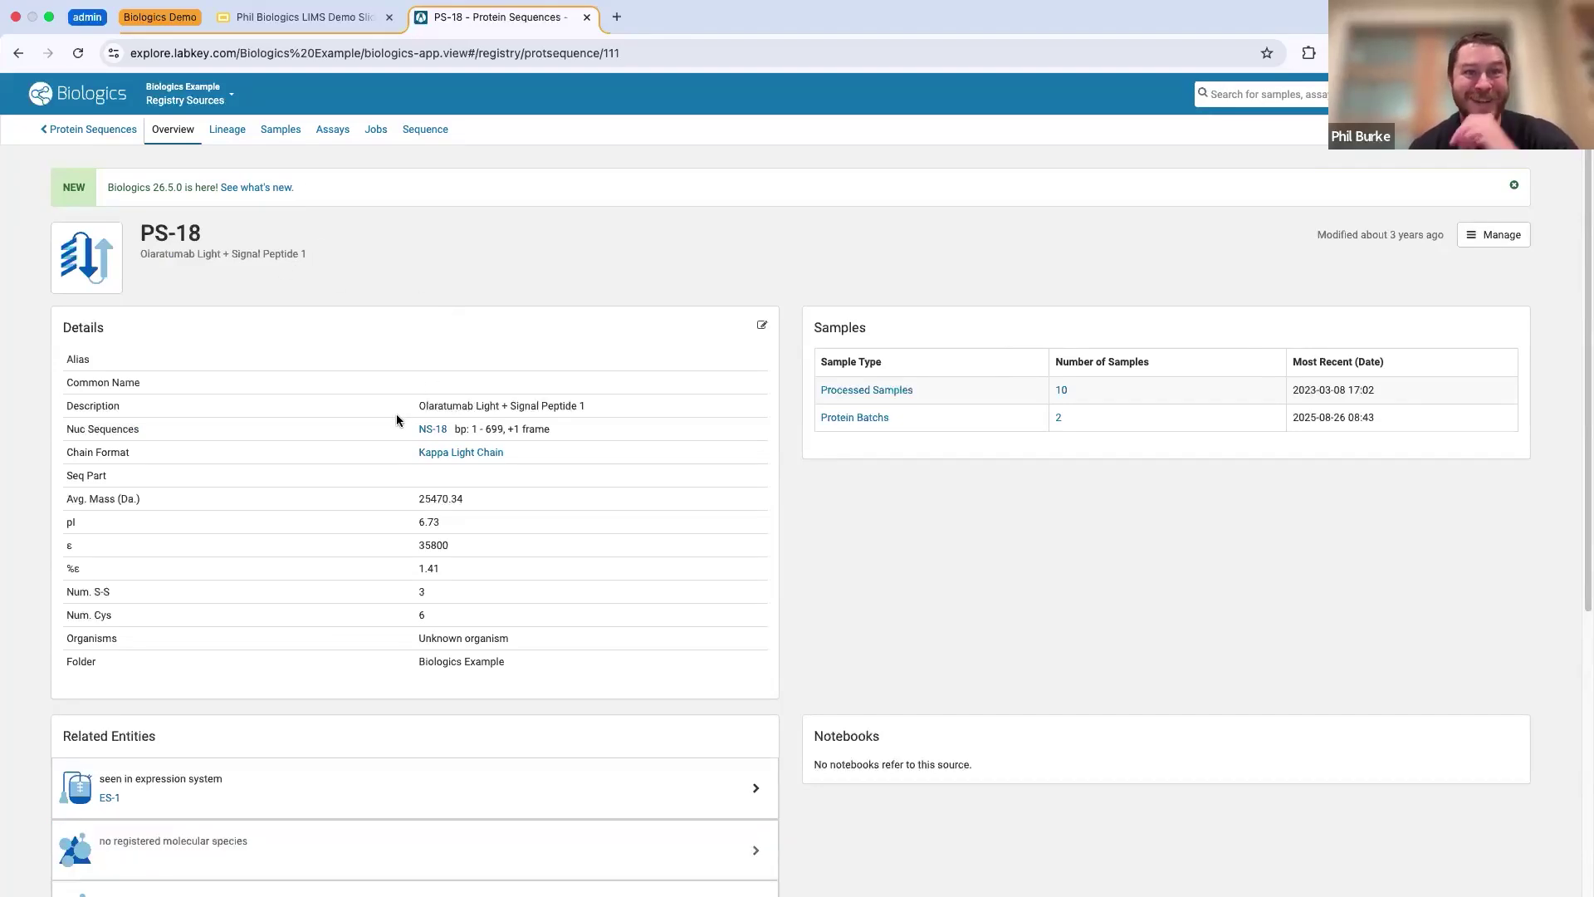
- Review the PS-18 overview, covering its details, related entities and parent details
{"action": "scroll", "coordinate": [417, 405], "scroll_direction": "down", "scroll_amount": 2}
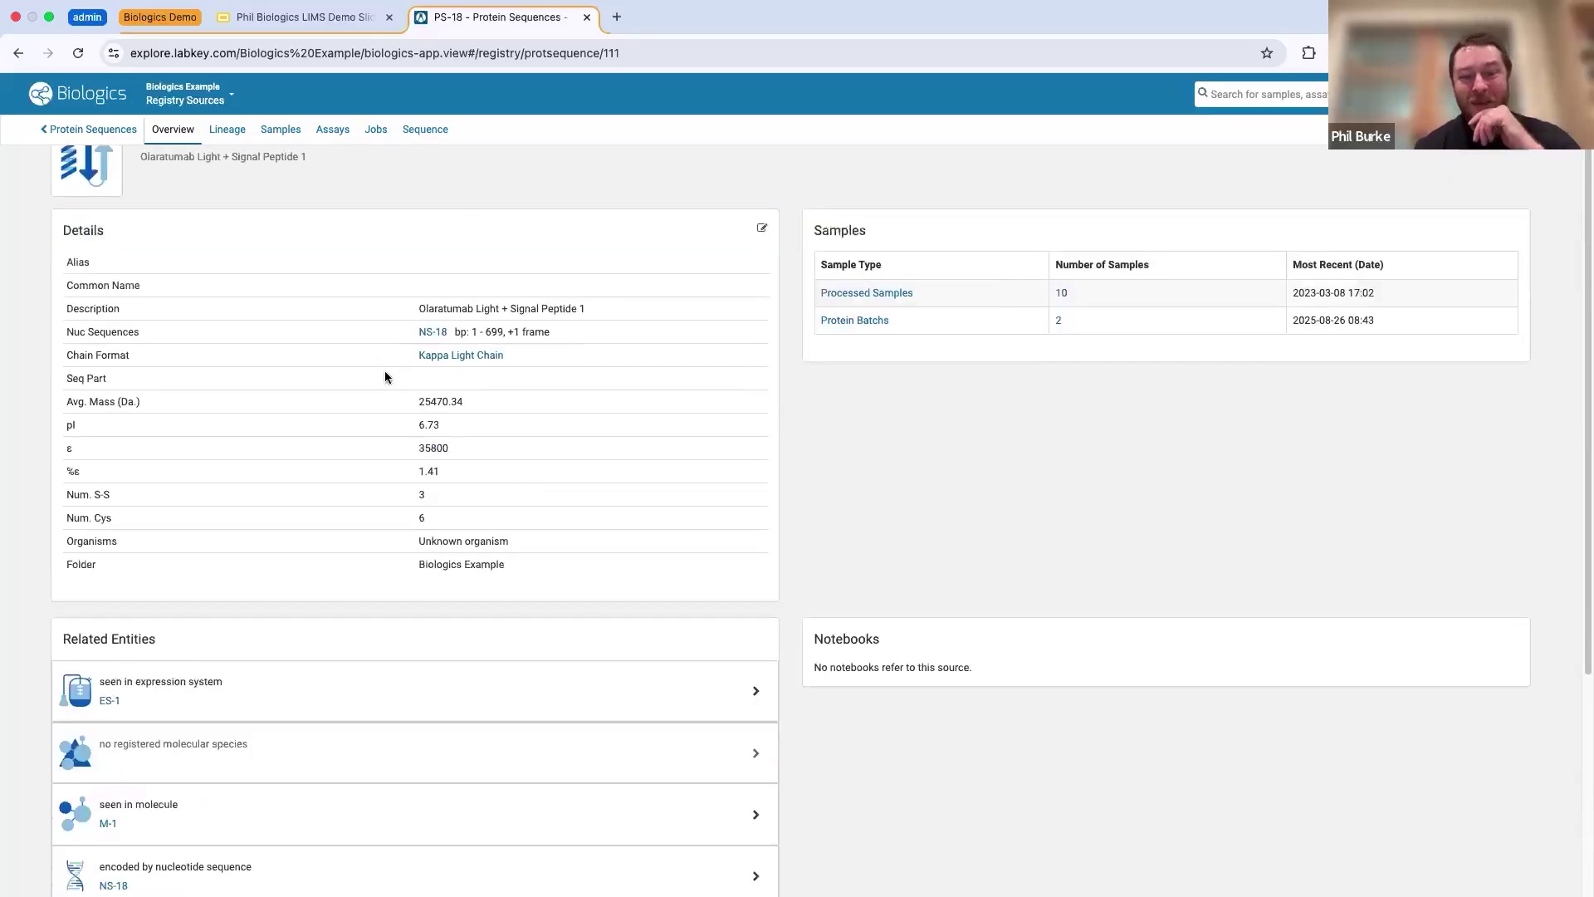
{"action": "scroll", "coordinate": [331, 447], "scroll_direction": "up", "scroll_amount": 2}
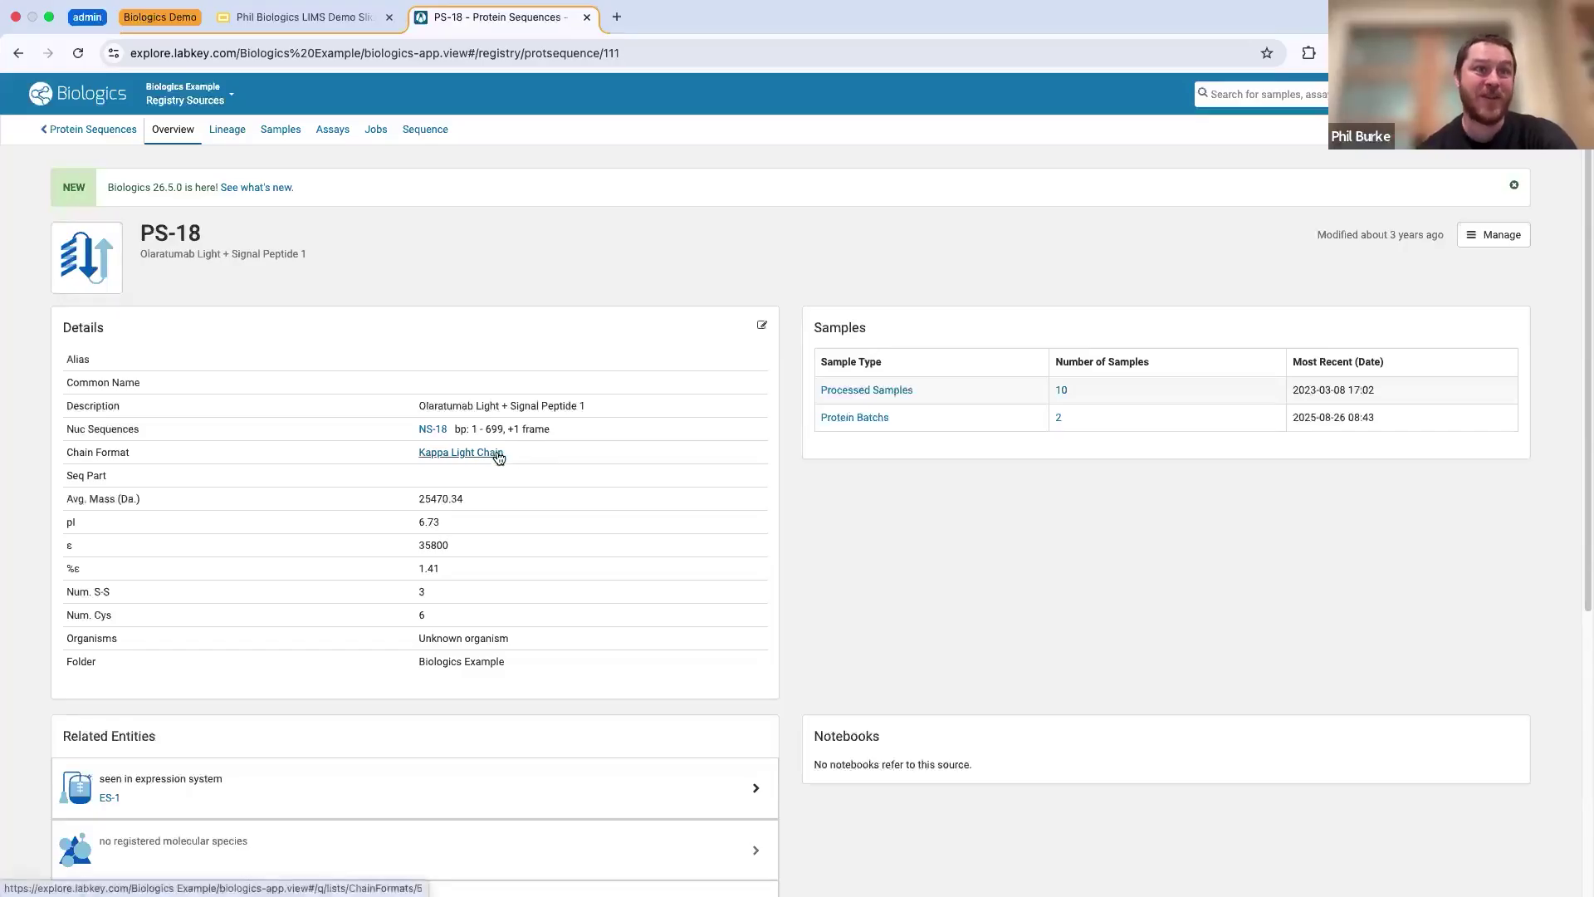
{"action": "scroll", "coordinate": [496, 455], "scroll_direction": "down", "scroll_amount": 3}
{"action": "scroll", "coordinate": [649, 440], "scroll_direction": "down", "scroll_amount": 2}
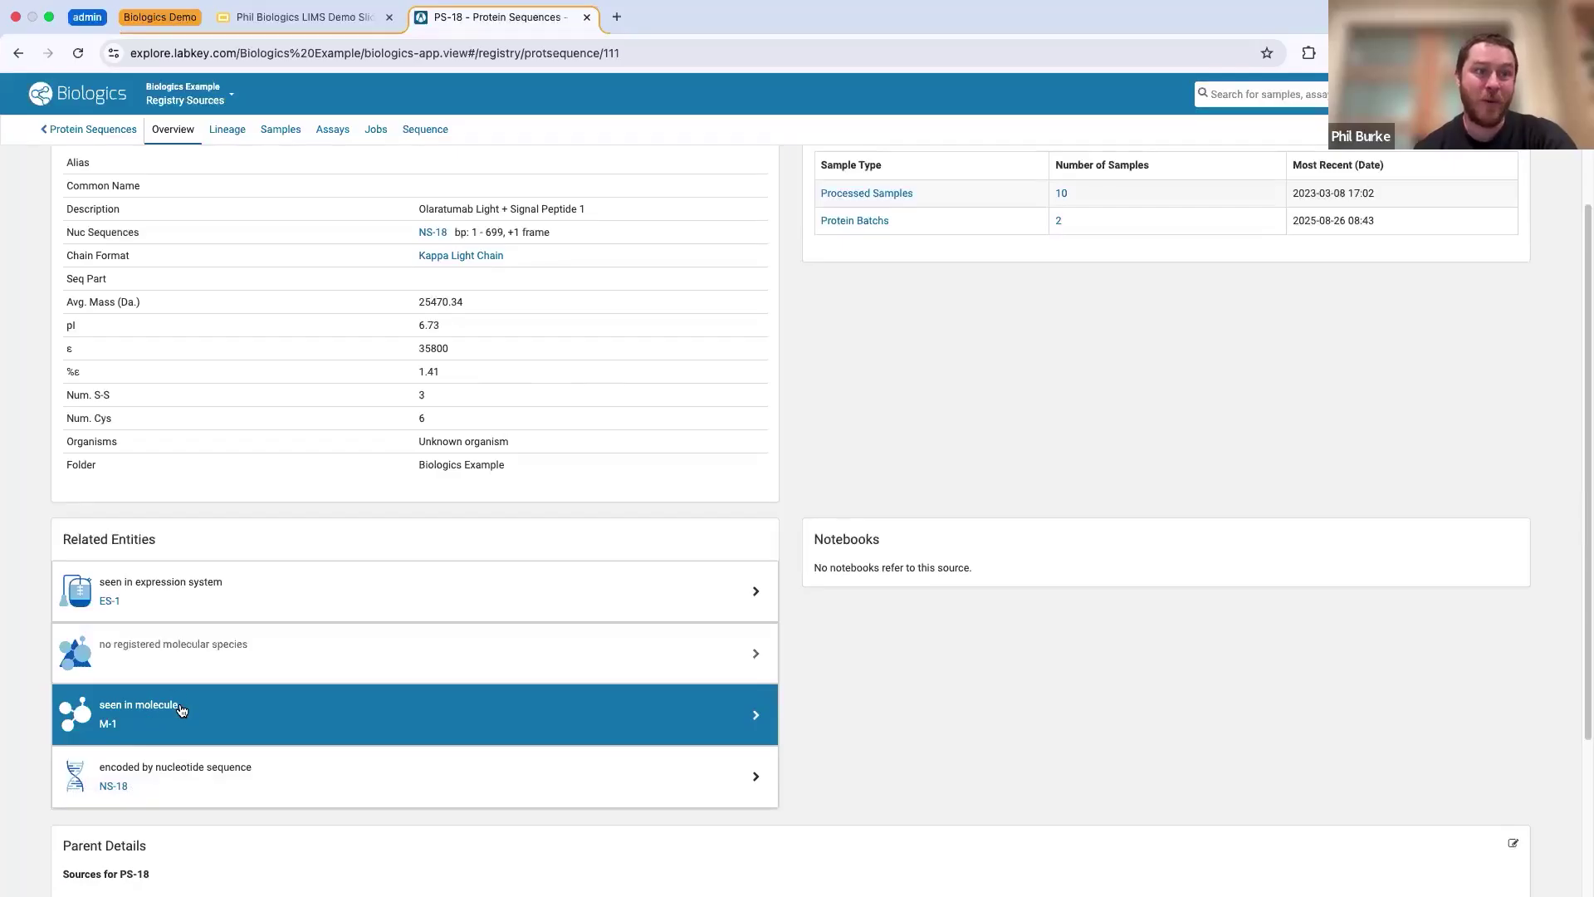
{"action": "scroll", "coordinate": [228, 673], "scroll_direction": "down", "scroll_amount": 5}
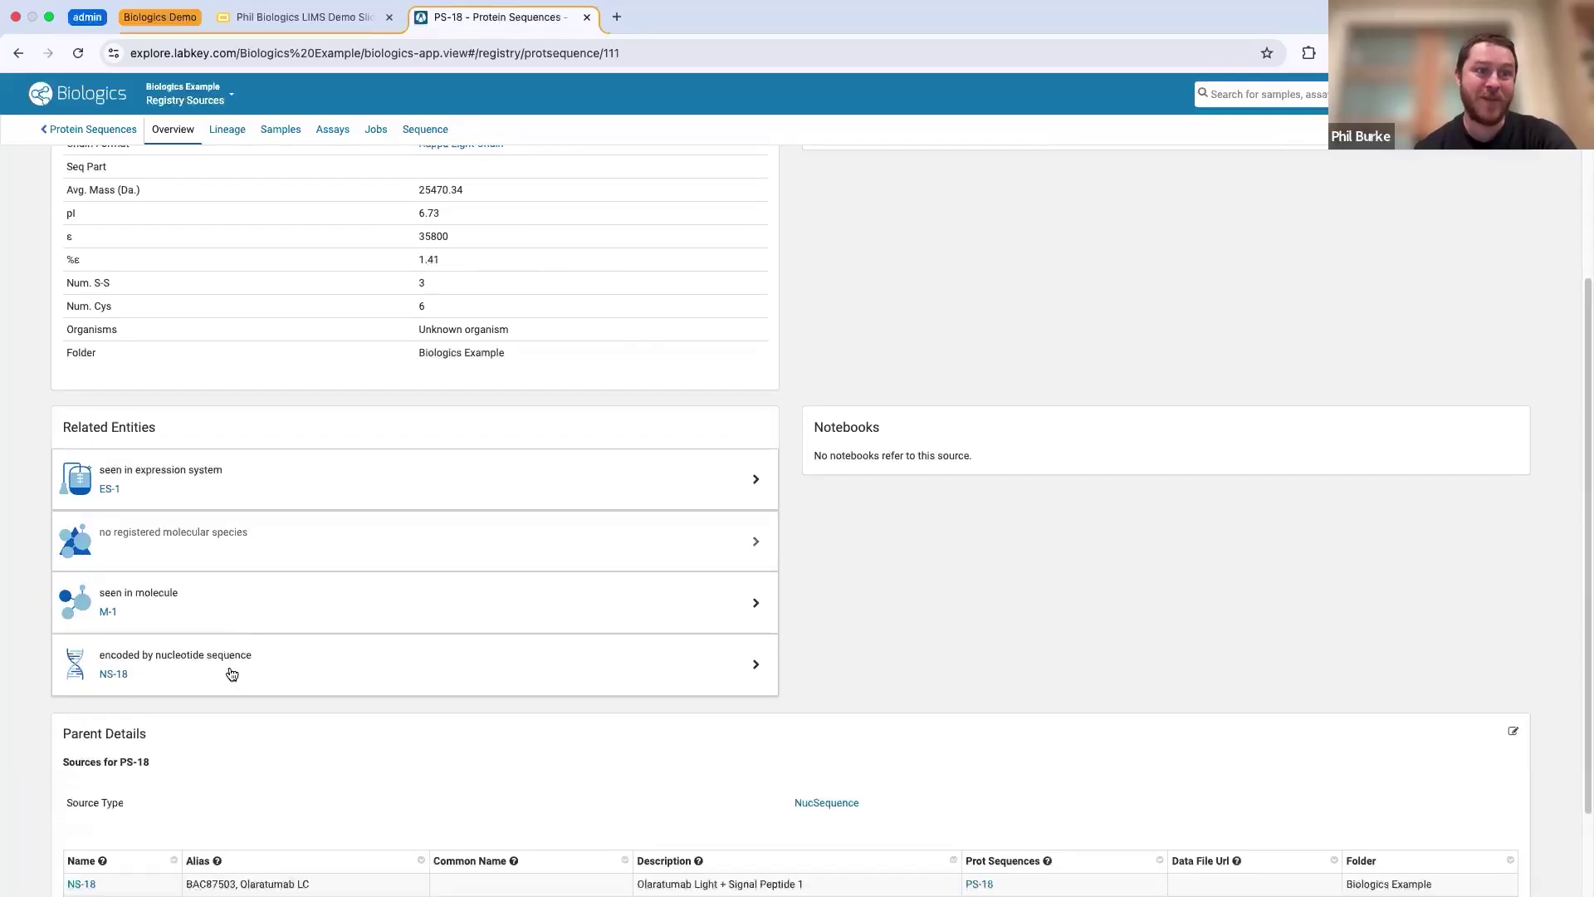
{"action": "scroll", "coordinate": [535, 631], "scroll_direction": "up", "scroll_amount": 10}
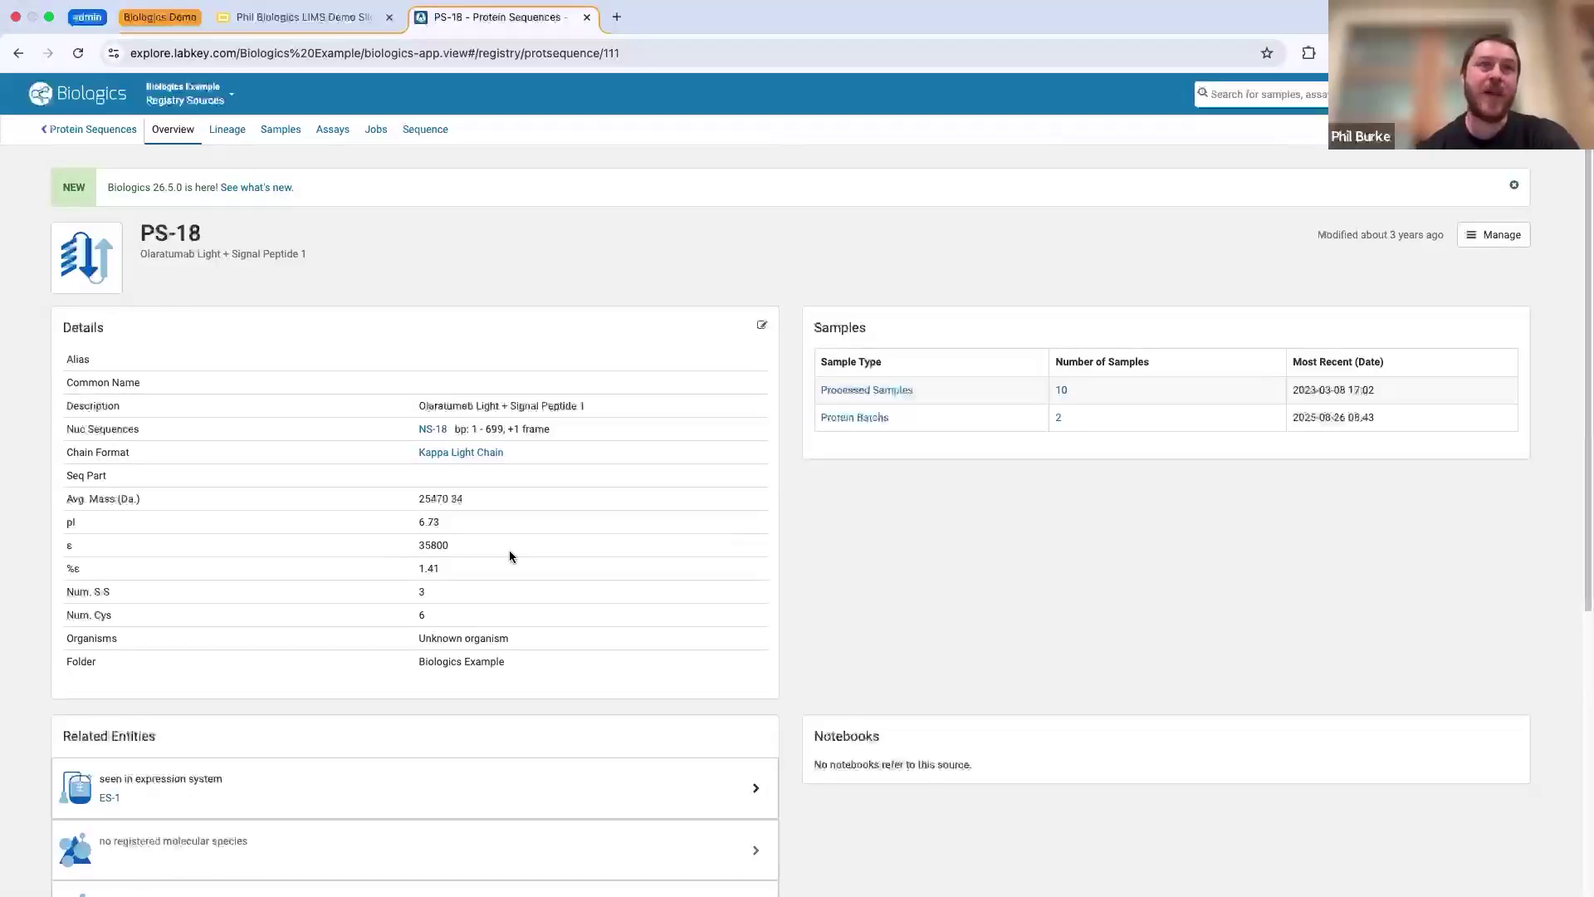
- Open PS-18's sequence view and inspect the annotated protein sequence with its table of annotations
{"action": "left_click", "coordinate": [431, 138]}
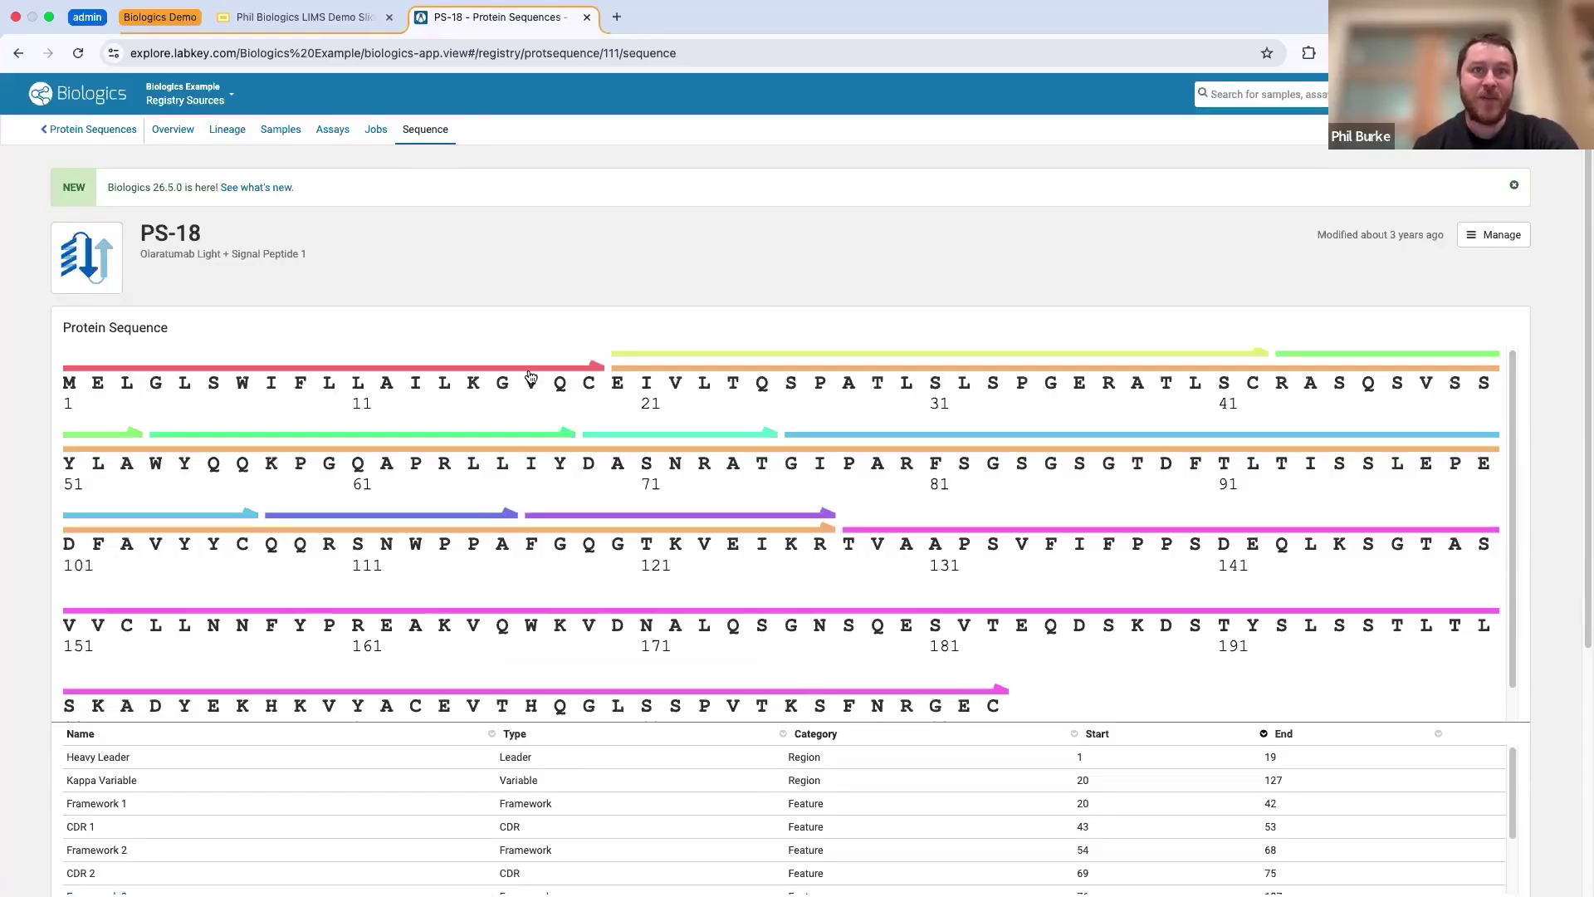
{"action": "mouse_move", "coordinate": [531, 378]}
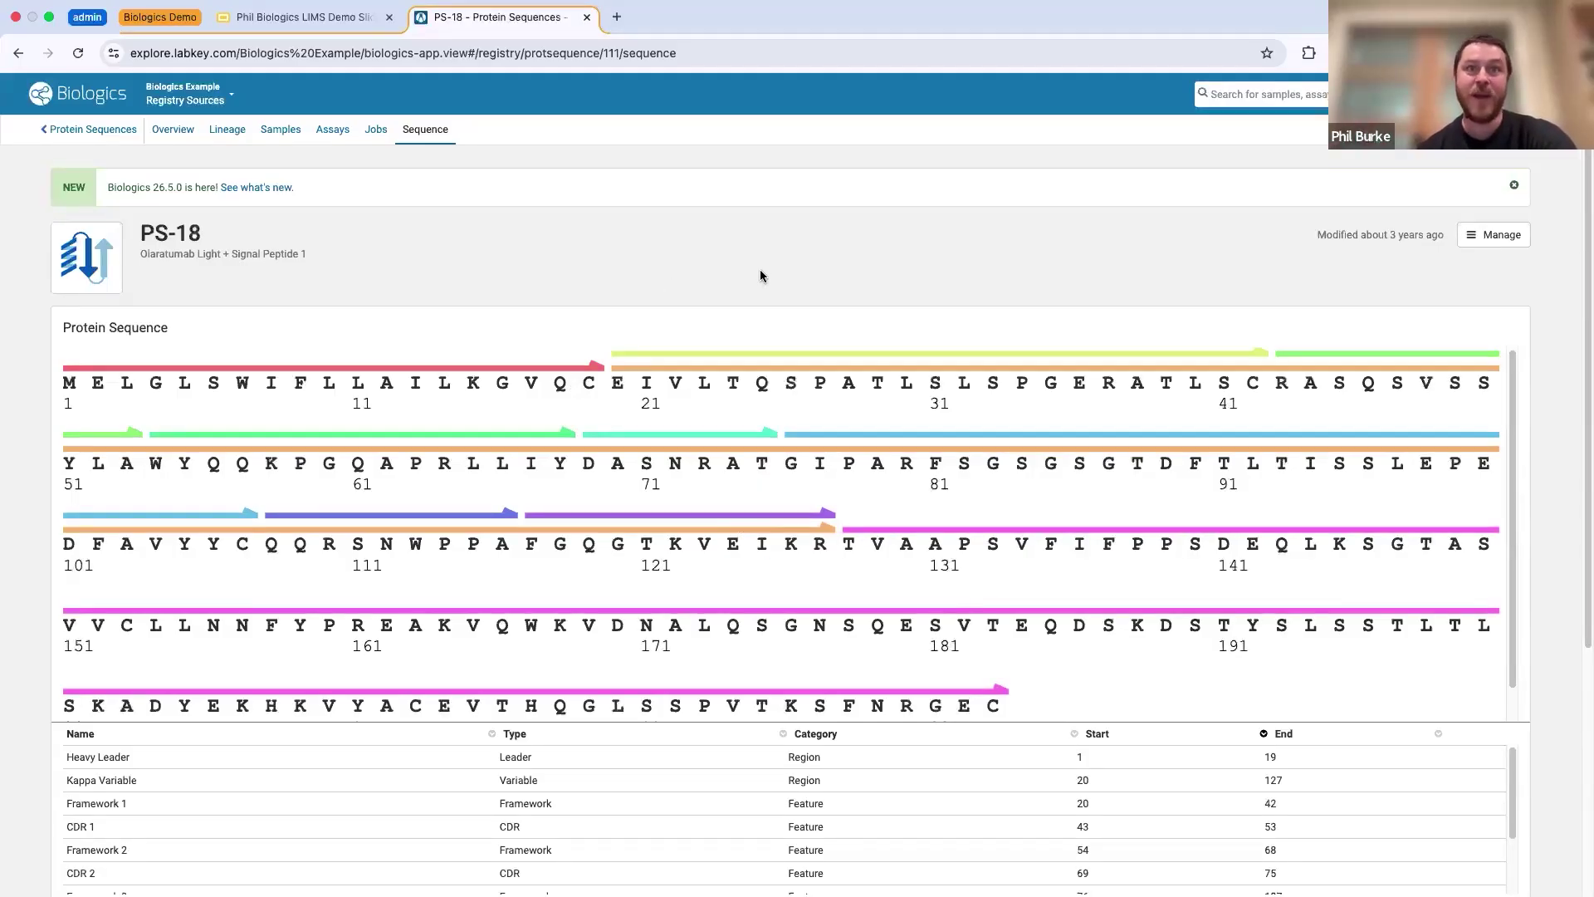
{"action": "scroll", "coordinate": [953, 803], "scroll_direction": "down", "scroll_amount": 3}
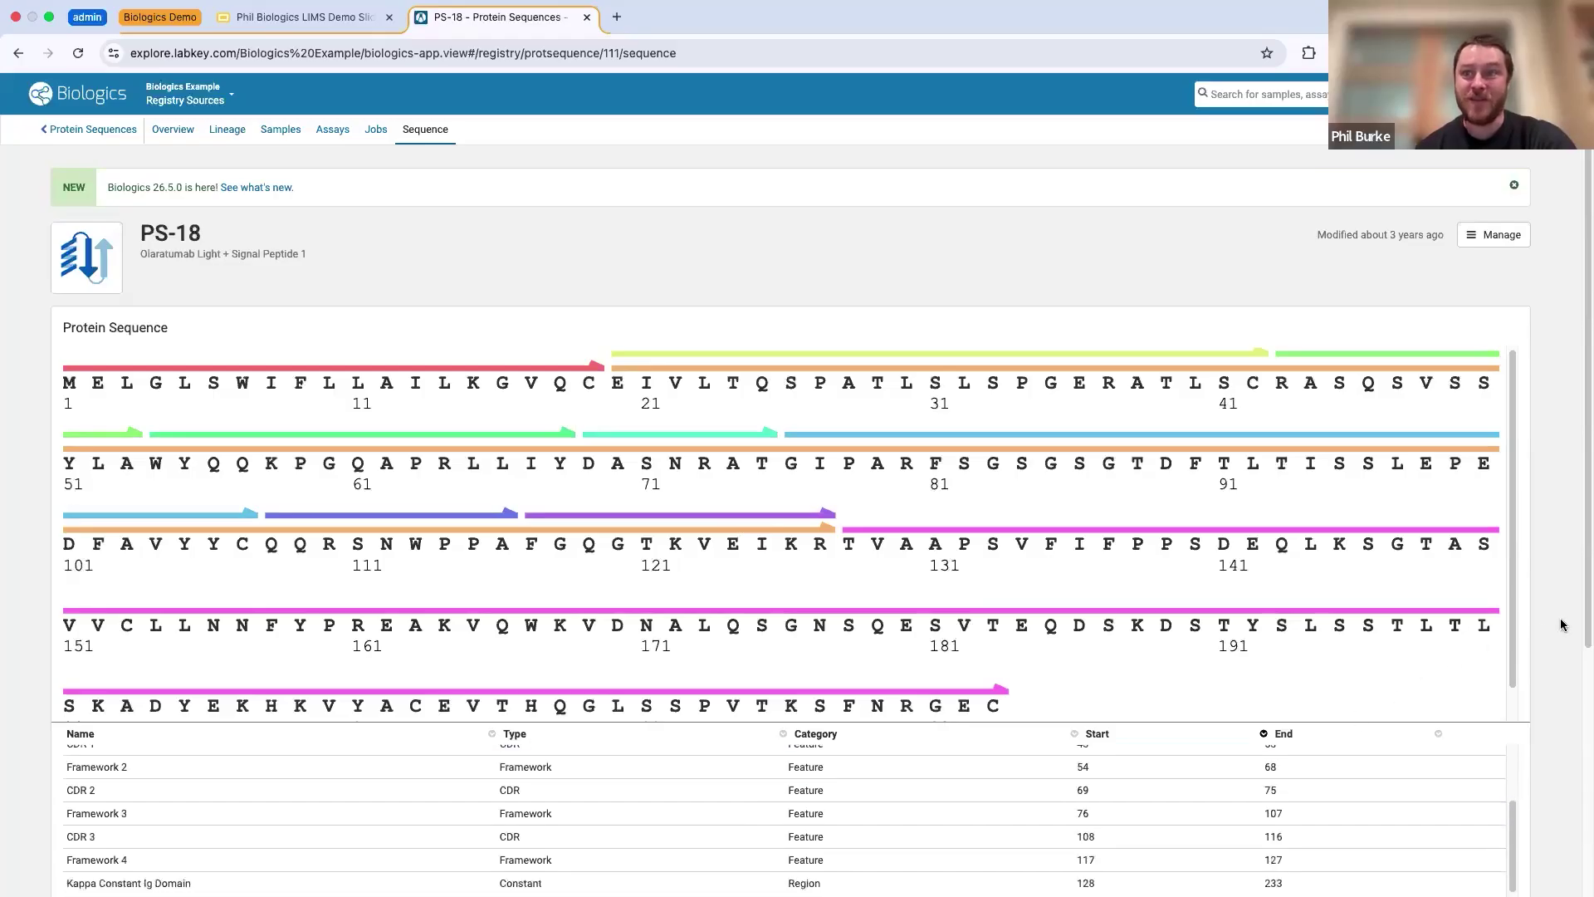
{"action": "scroll", "coordinate": [1558, 626], "scroll_direction": "down", "scroll_amount": 3}
{"action": "scroll", "coordinate": [1523, 628], "scroll_direction": "up", "scroll_amount": 2}
{"action": "scroll", "coordinate": [1050, 681], "scroll_direction": "up", "scroll_amount": 2}
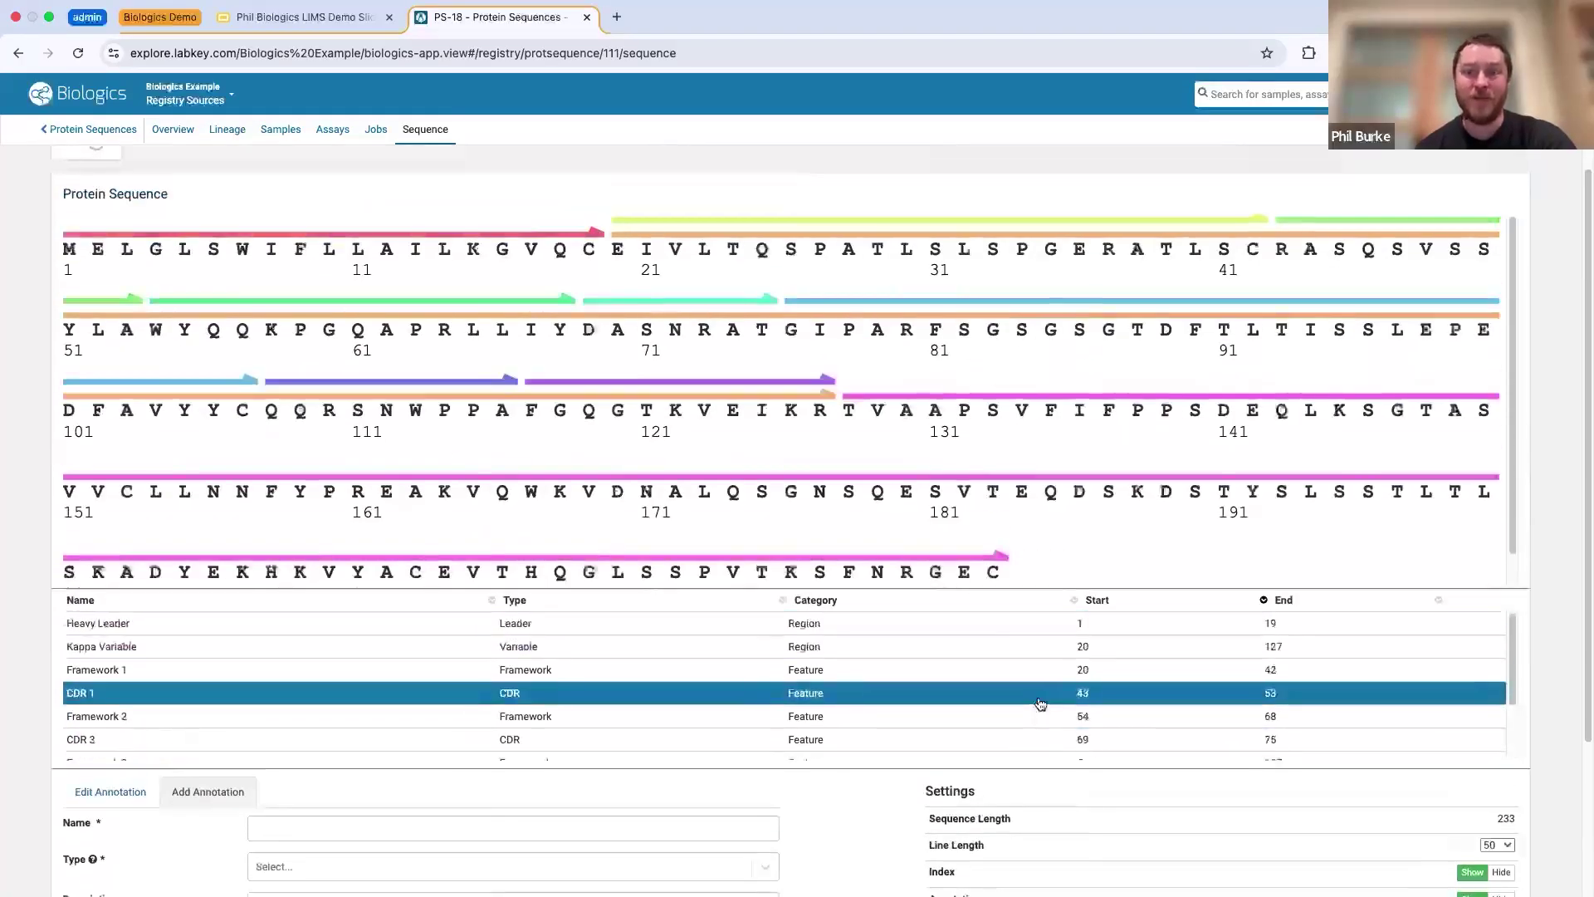
{"action": "scroll", "coordinate": [1040, 704], "scroll_direction": "up", "scroll_amount": 2}
- Set the line length of the PS-18 sequence display to 80
{"action": "scroll", "coordinate": [1526, 683], "scroll_direction": "down", "scroll_amount": 1}
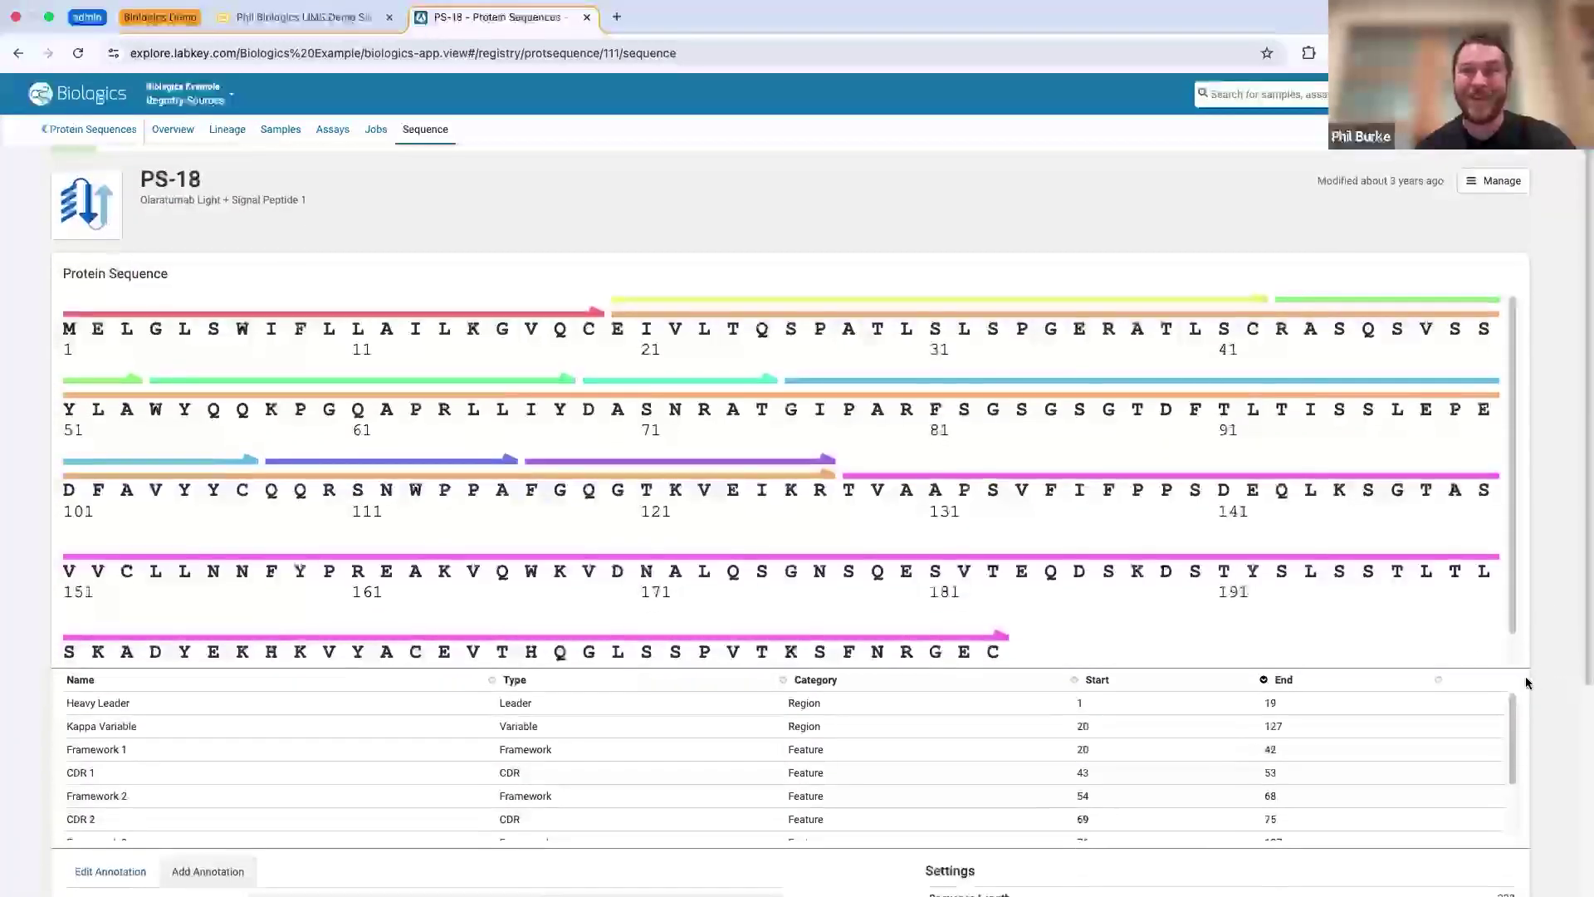
{"action": "scroll", "coordinate": [1526, 683], "scroll_direction": "down", "scroll_amount": 1}
{"action": "scroll", "coordinate": [1555, 661], "scroll_direction": "down", "scroll_amount": 3}
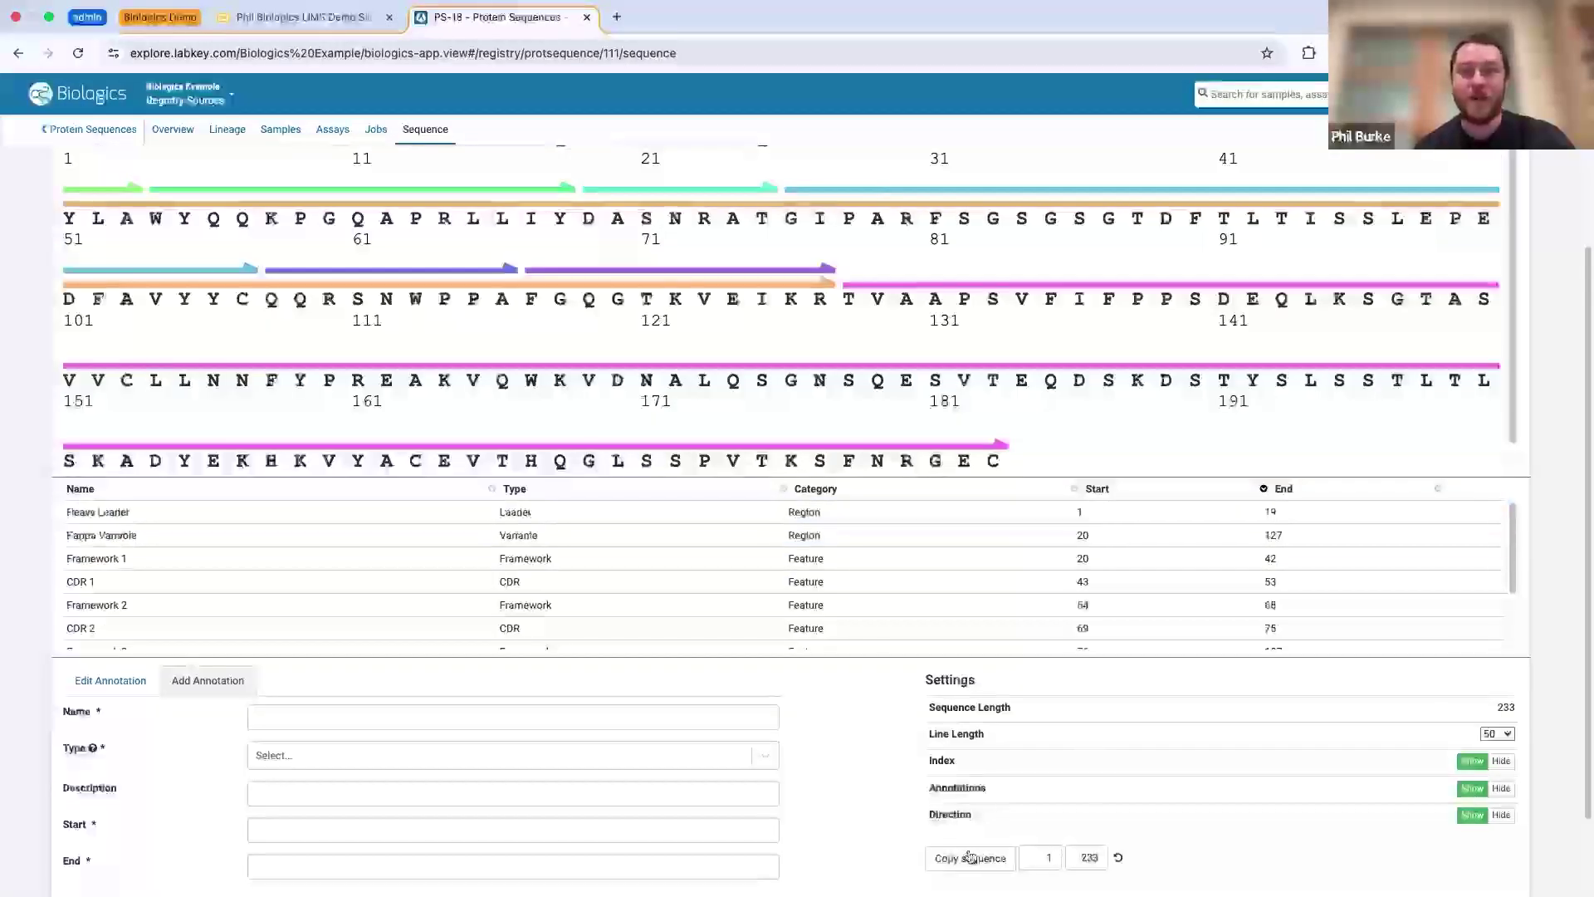
{"action": "left_click", "coordinate": [1504, 737]}
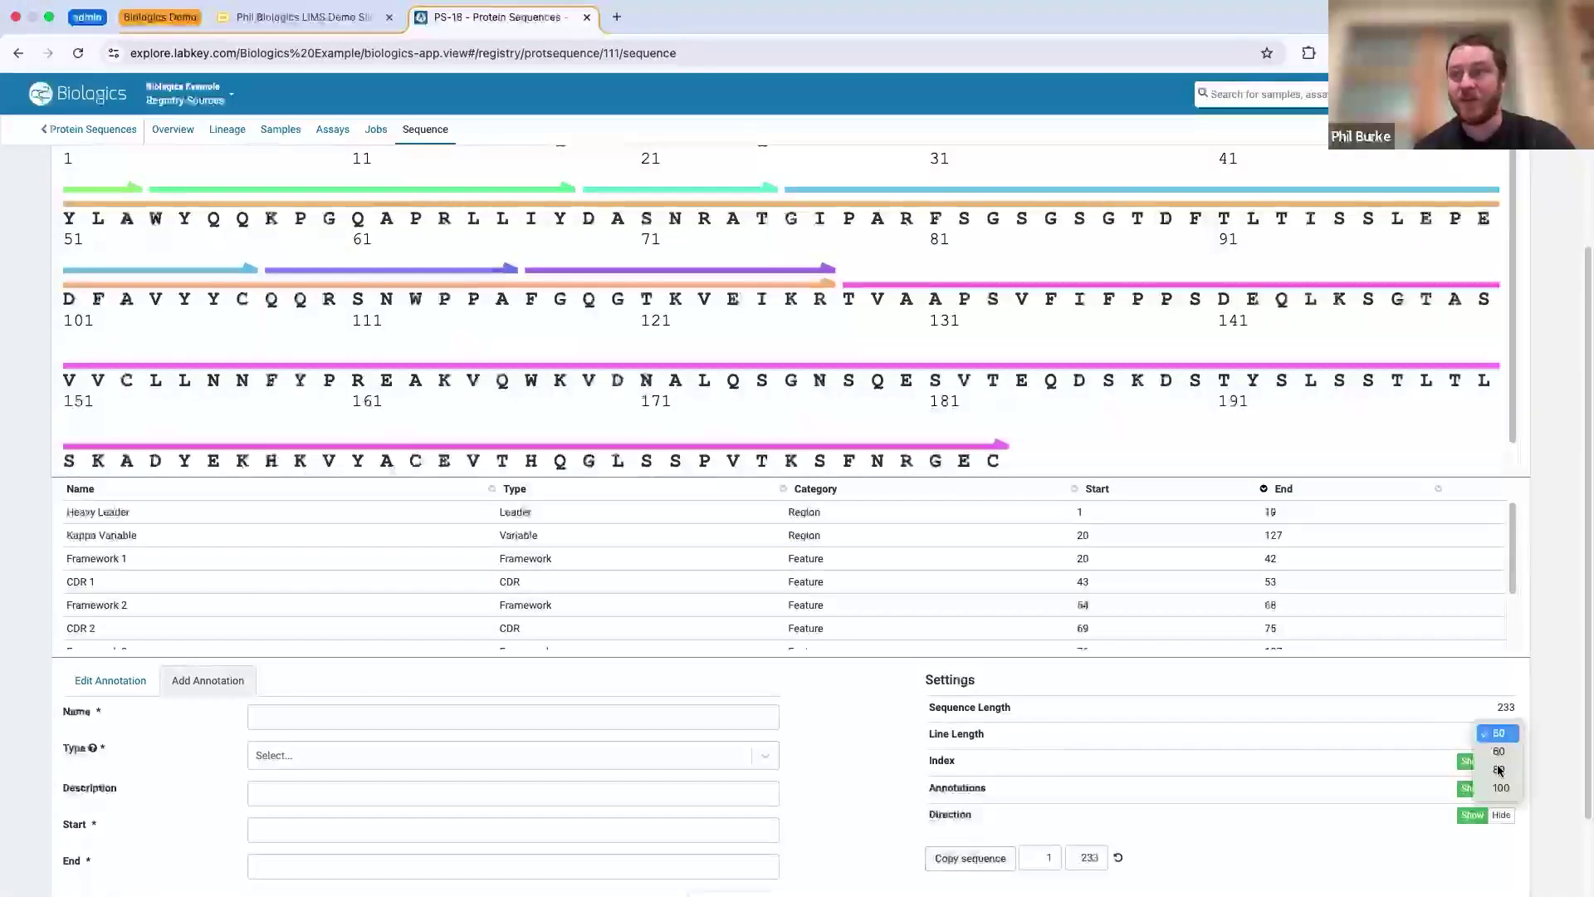
{"action": "left_click", "coordinate": [1497, 764]}
{"action": "scroll", "coordinate": [1074, 576], "scroll_direction": "up", "scroll_amount": 2}
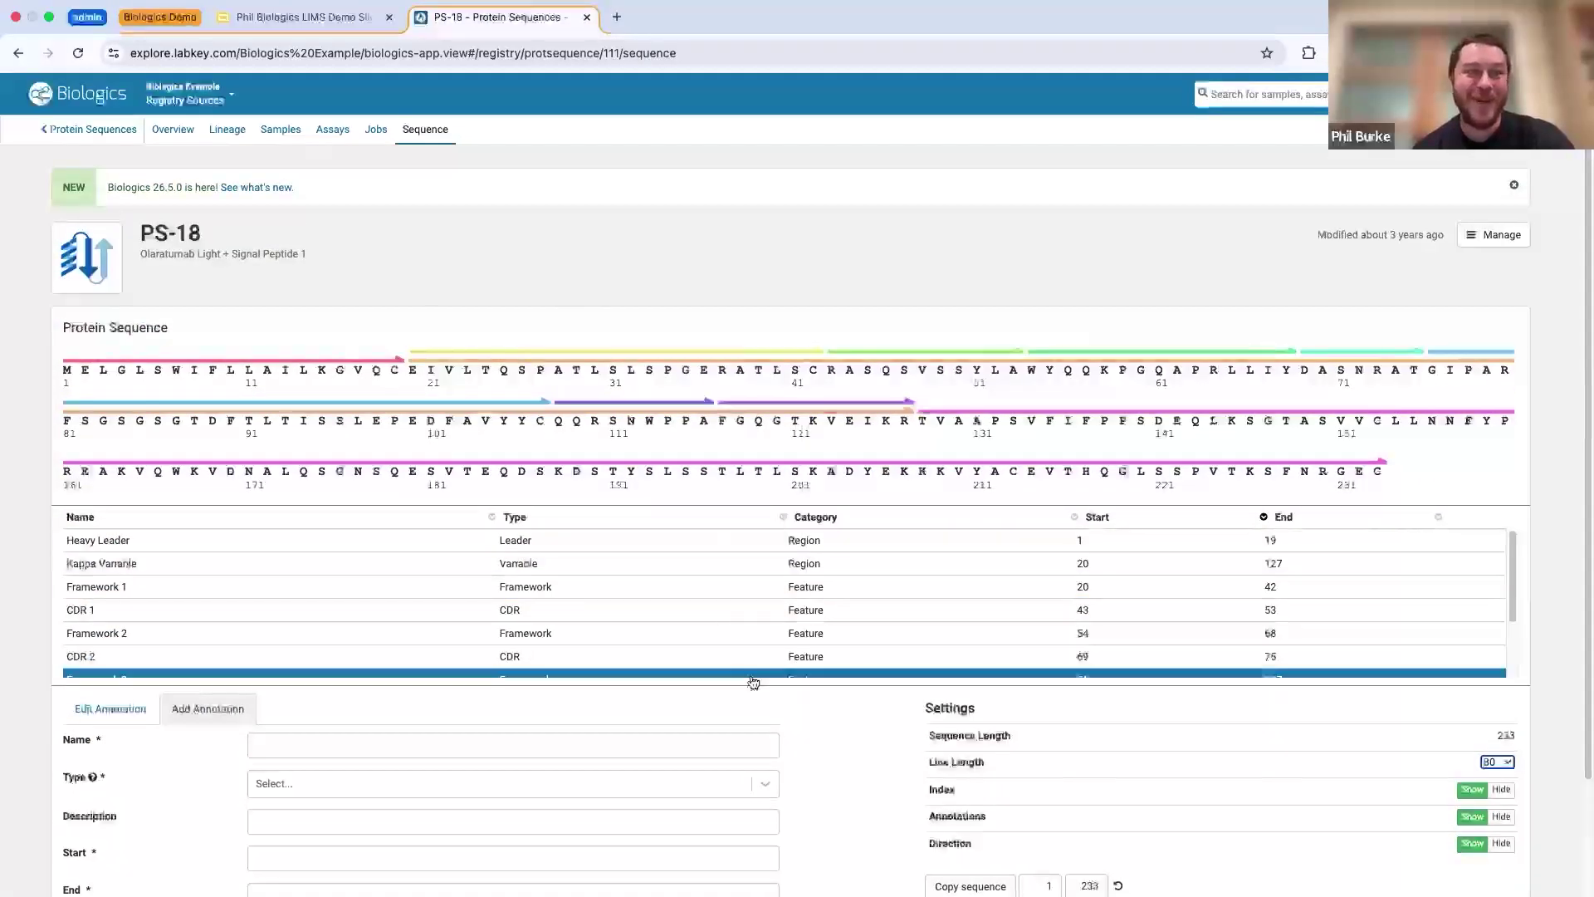
- Examine the CDR and framework entries in the annotation table against the protein sequence
{"action": "scroll", "coordinate": [755, 668], "scroll_direction": "down", "scroll_amount": 2}
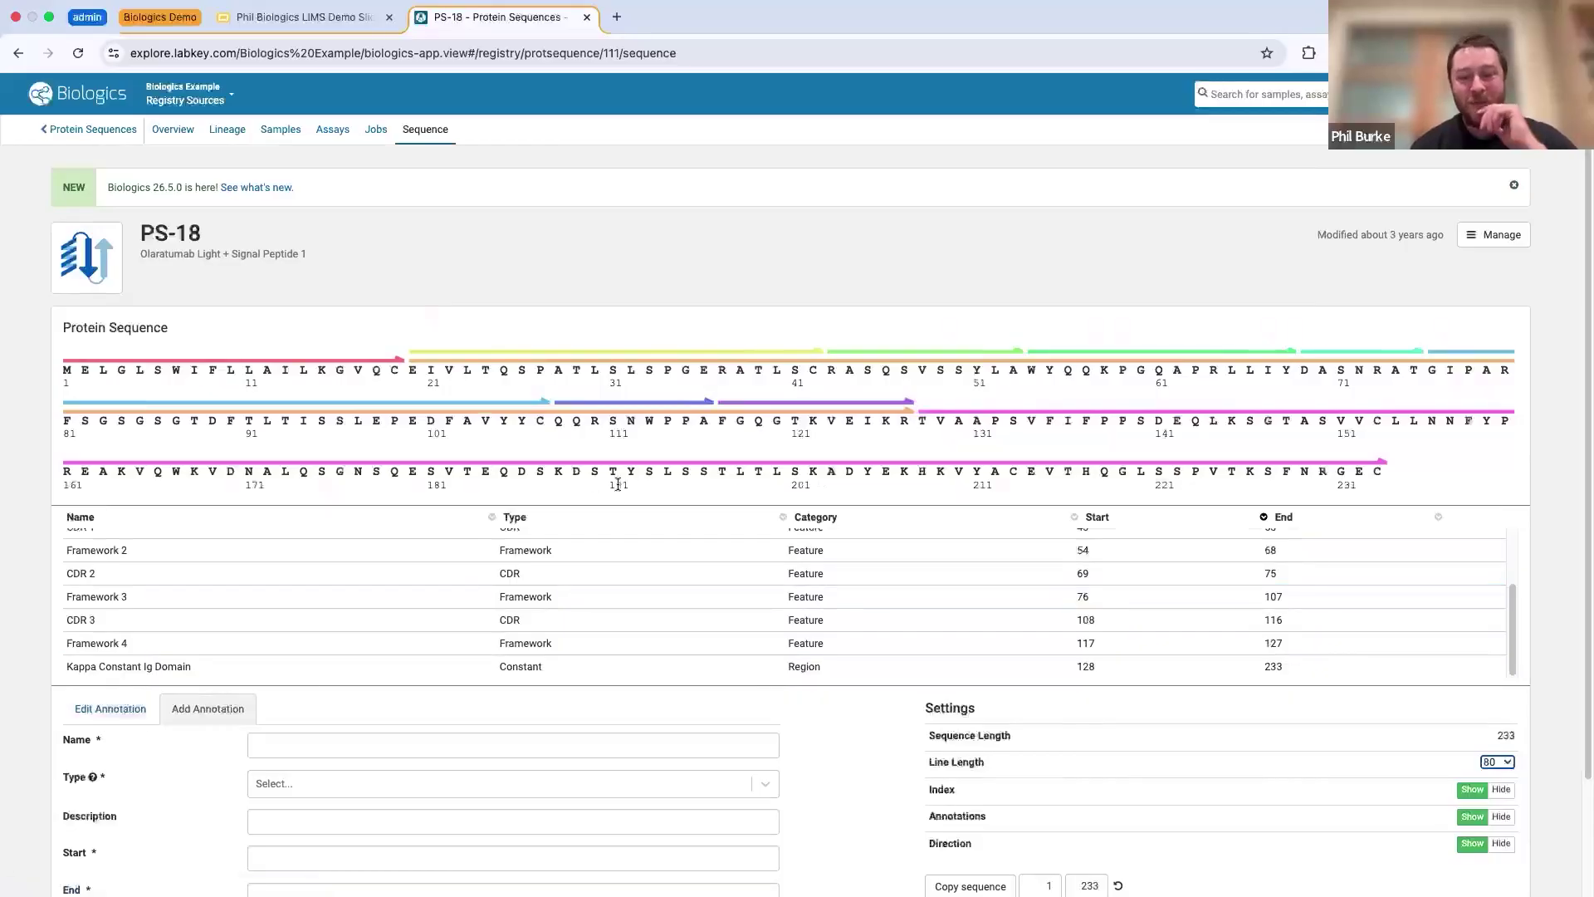
{"action": "left_click", "coordinate": [726, 610]}
{"action": "left_click", "coordinate": [726, 618]}
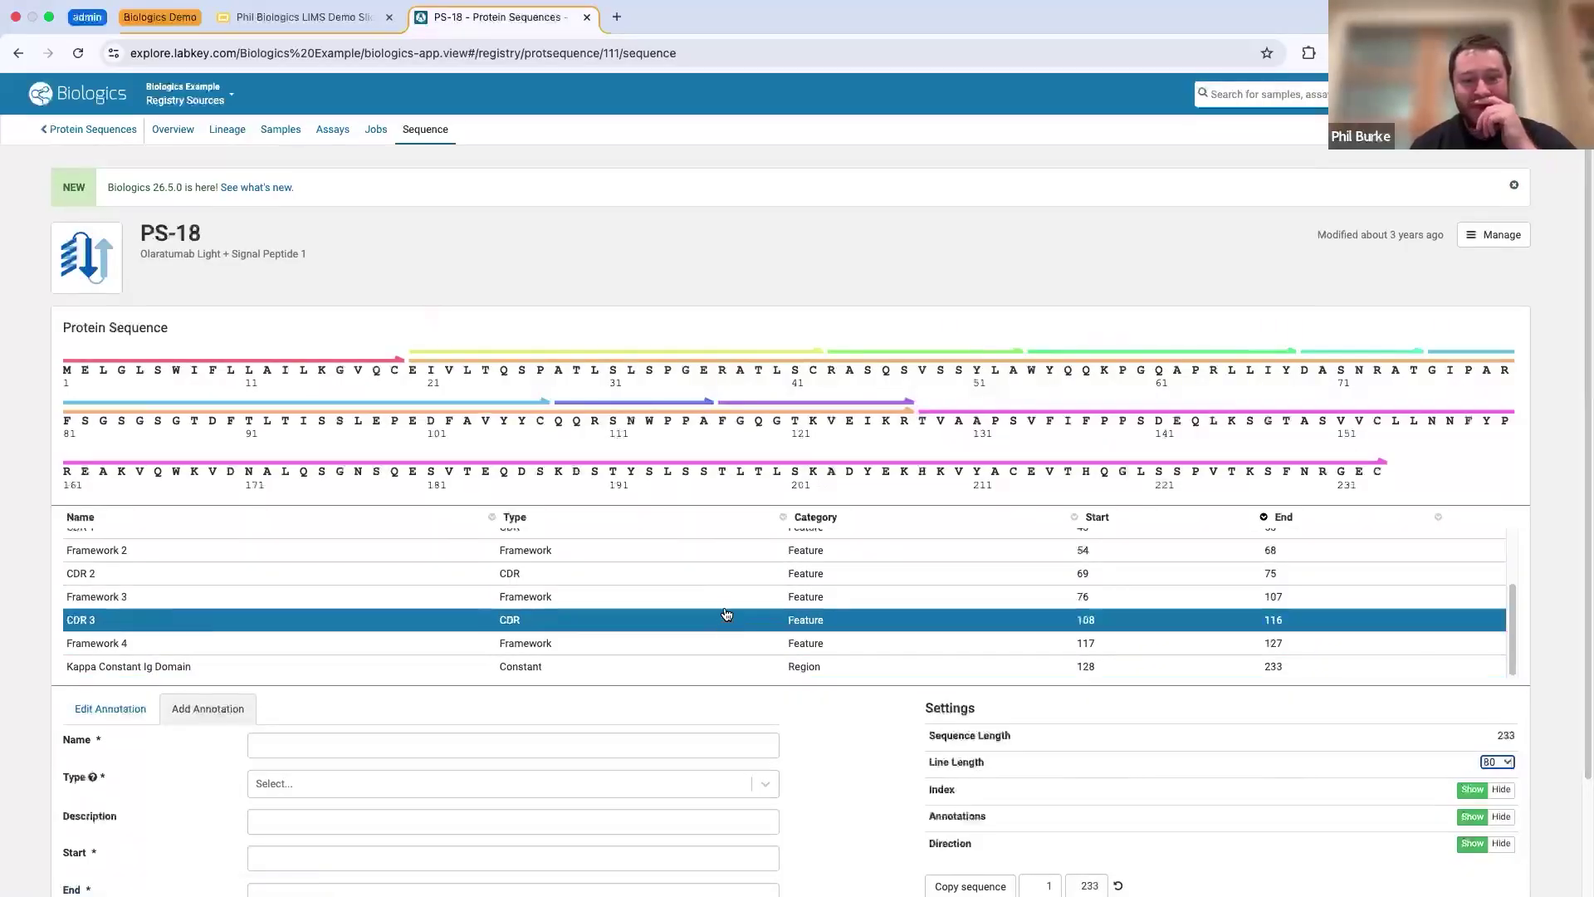
{"action": "left_click", "coordinate": [722, 598]}
{"action": "left_click", "coordinate": [698, 576]}
{"action": "left_click", "coordinate": [669, 534]}
{"action": "left_click", "coordinate": [607, 419]}
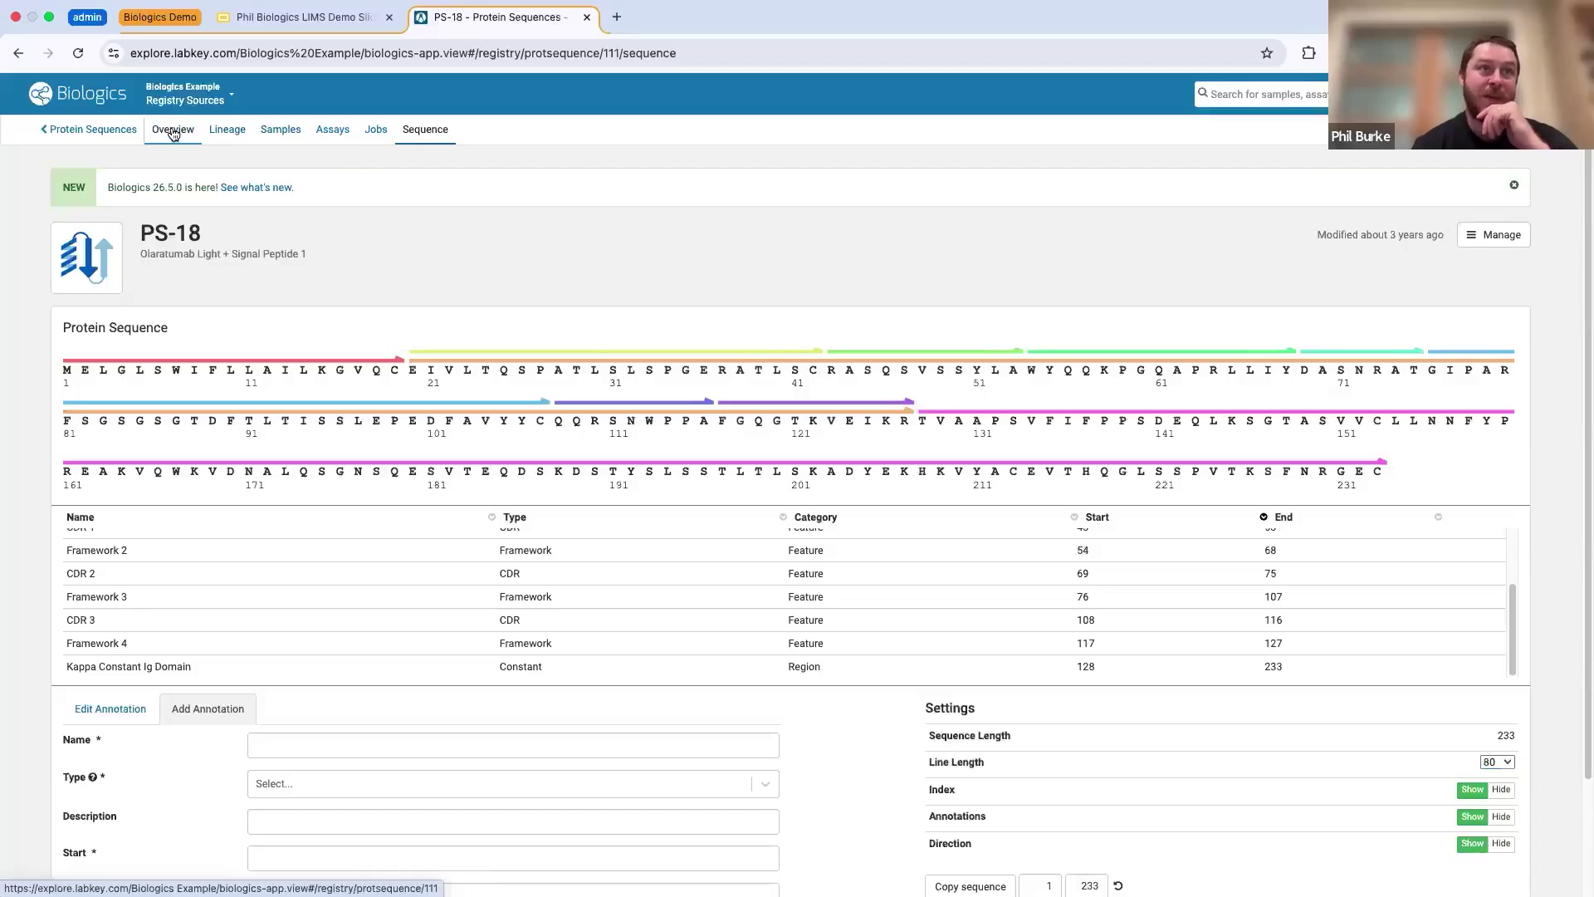
- Open the related molecule M-1 from PS-18's overview and highlight its description
{"action": "left_click", "coordinate": [172, 131]}
{"action": "scroll", "coordinate": [292, 428], "scroll_direction": "down", "scroll_amount": 1}
{"action": "scroll", "coordinate": [292, 428], "scroll_direction": "down", "scroll_amount": 3}
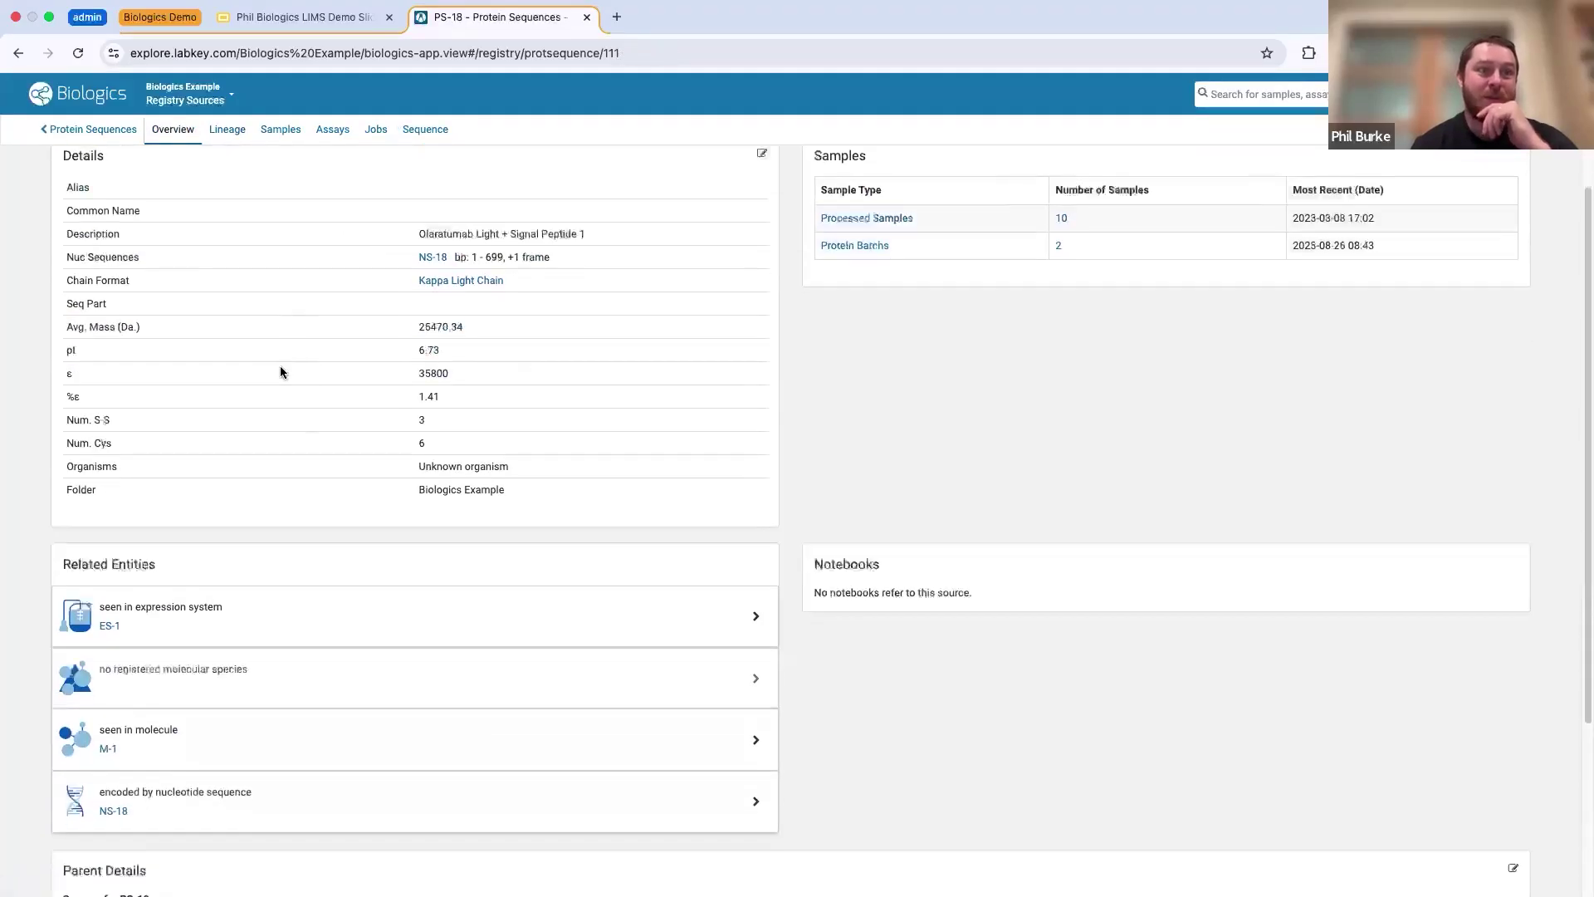
{"action": "left_click", "coordinate": [109, 750]}
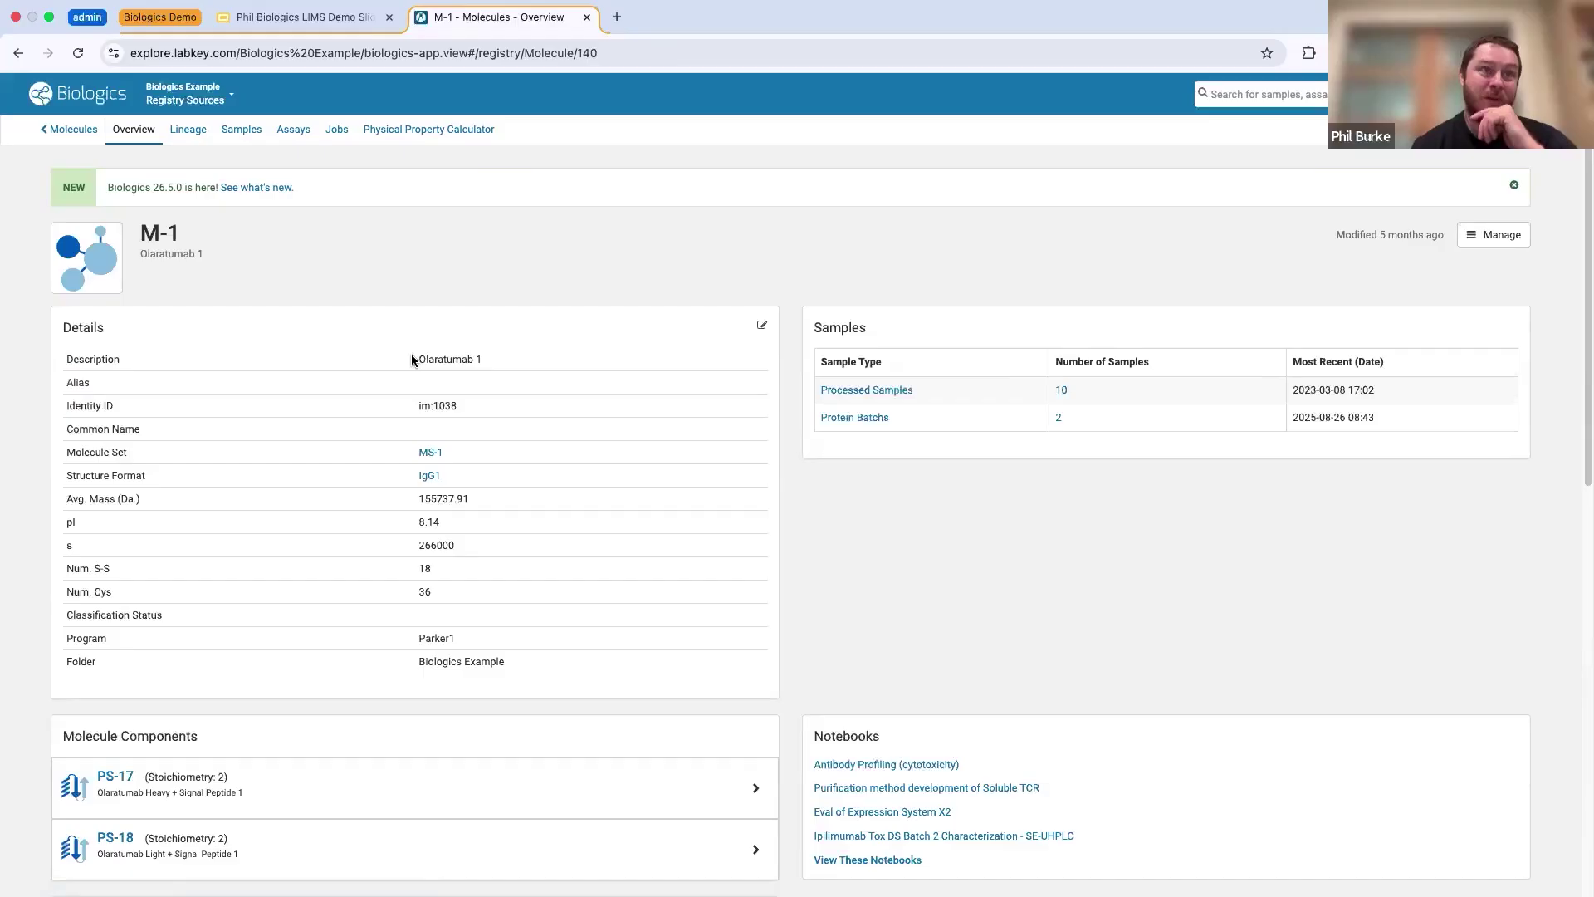
{"action": "left_click_drag", "start_coordinate": [415, 359], "coordinate": [537, 360]}
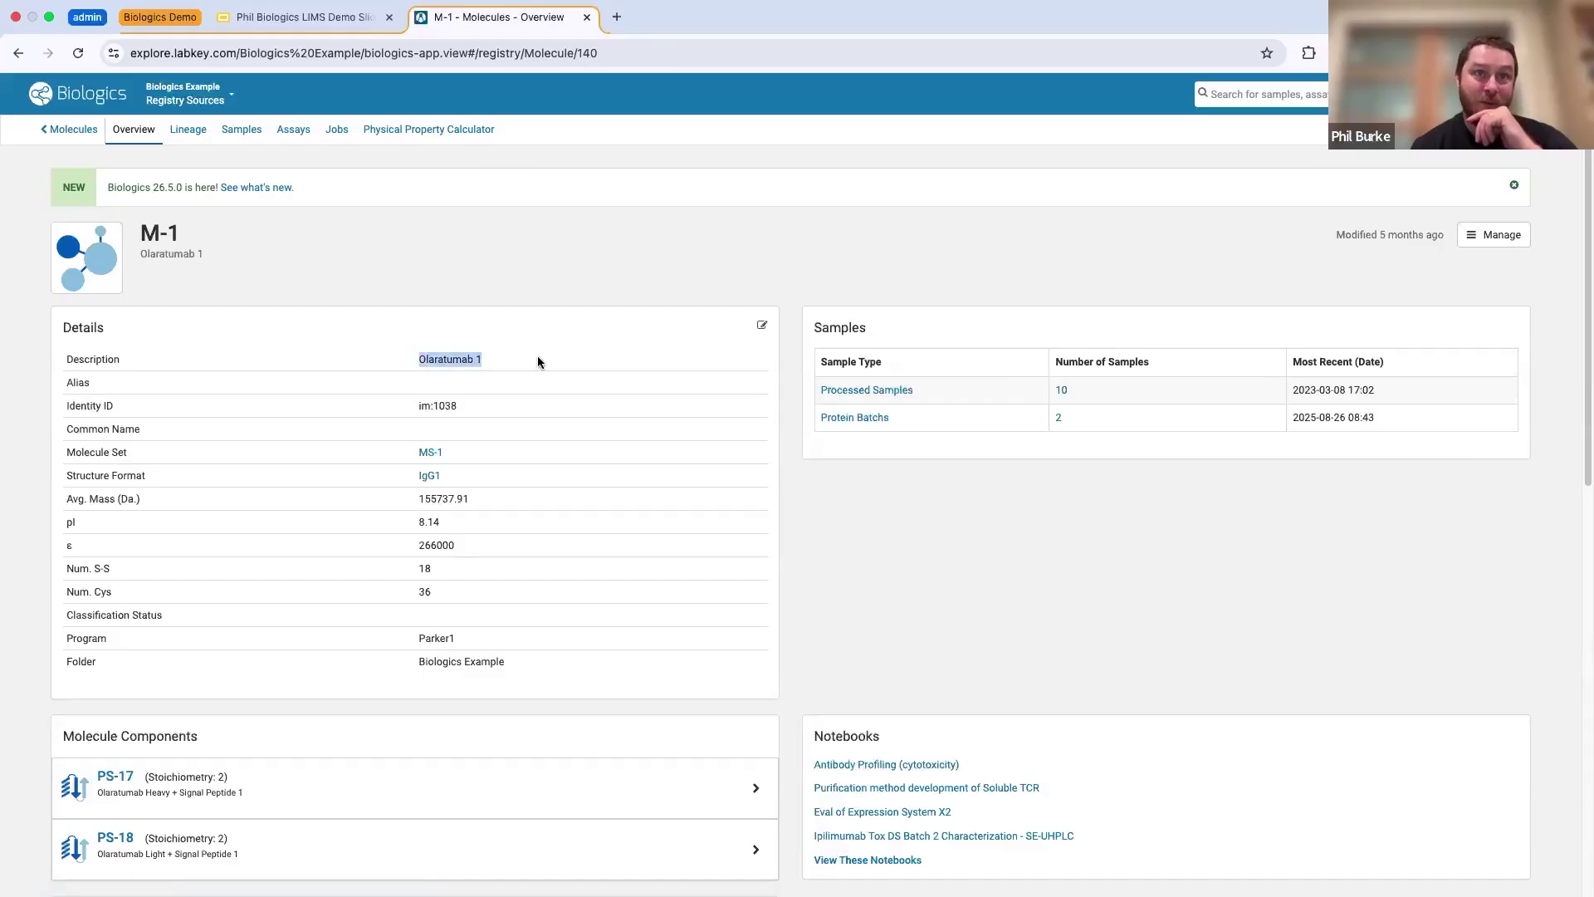
{"action": "left_click", "coordinate": [622, 428]}
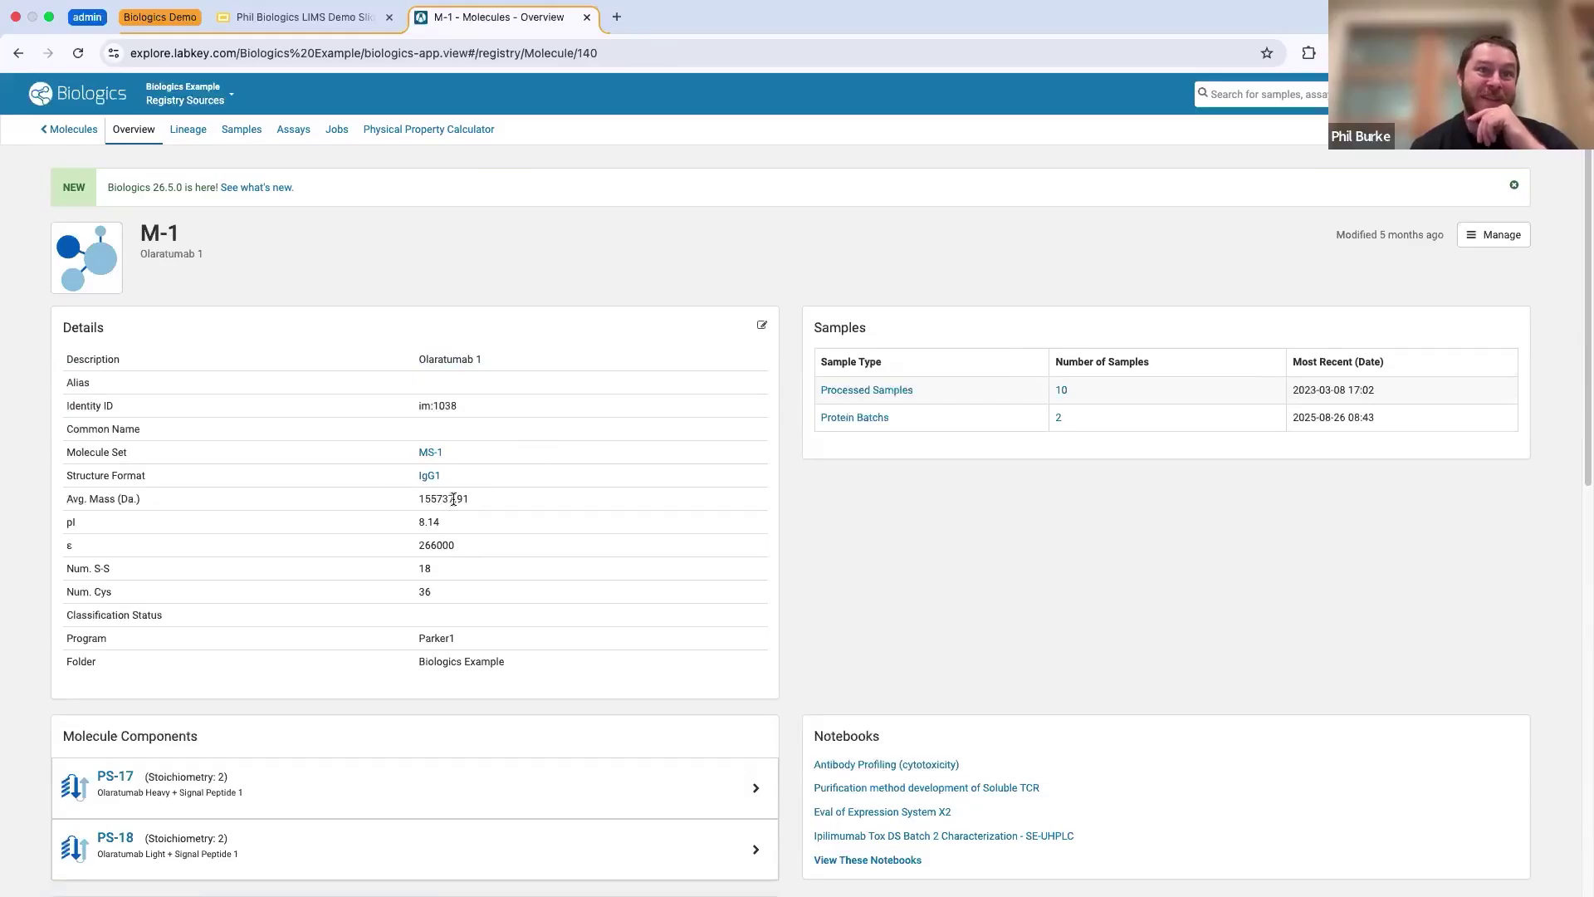
- Open the Physical Property Calculator for M-1 and look through its calculation inputs and calculated properties
{"action": "left_click", "coordinate": [449, 132]}
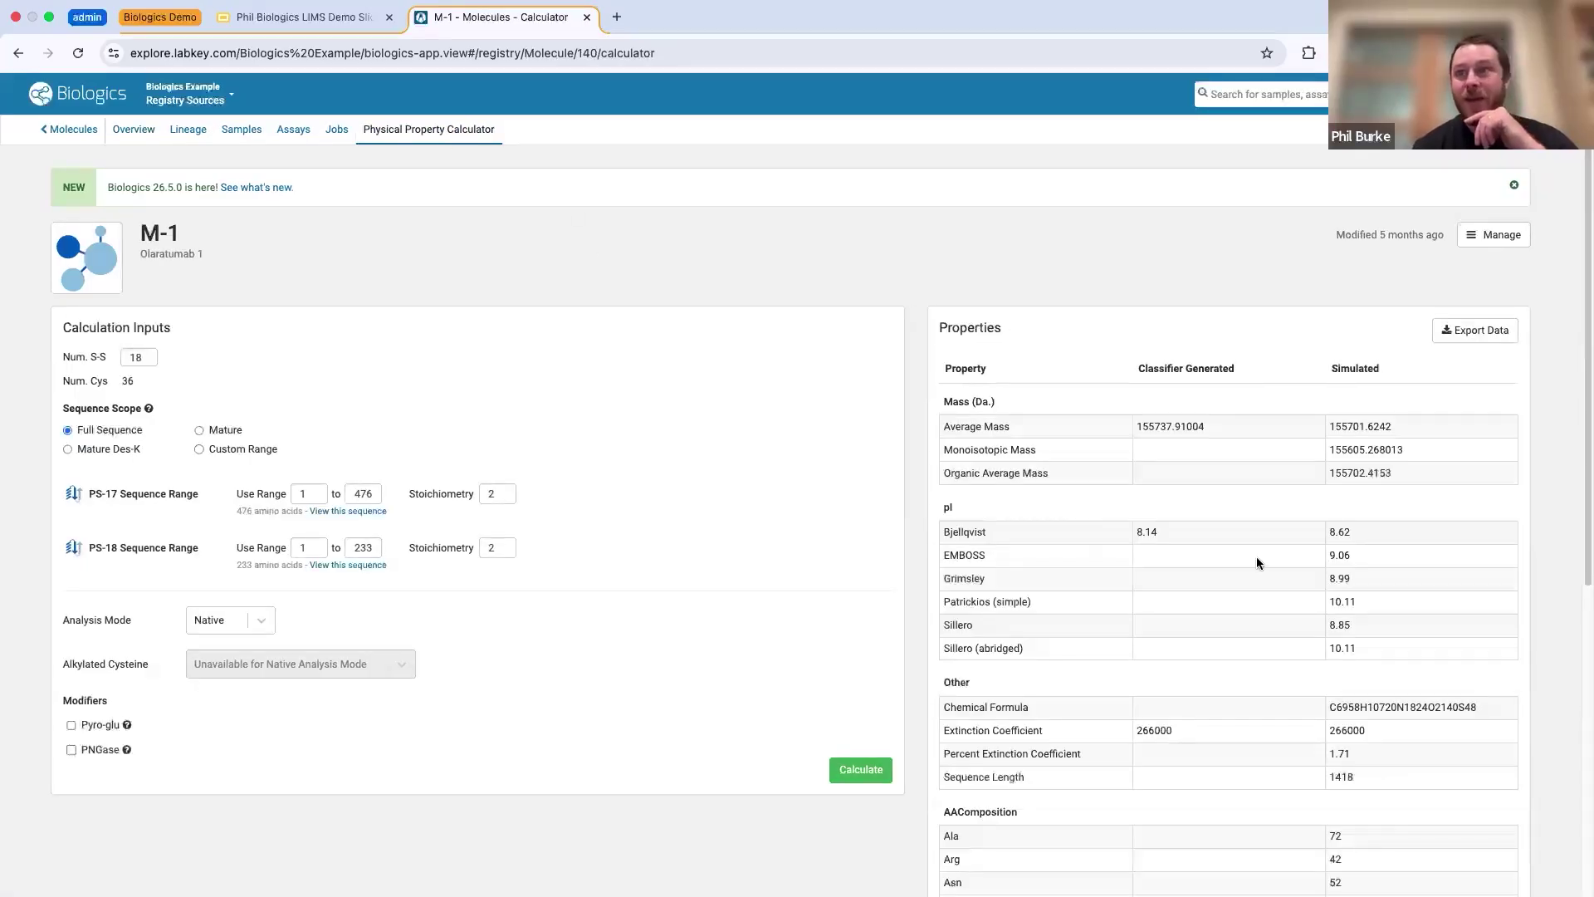
{"action": "scroll", "coordinate": [1257, 563], "scroll_direction": "down", "scroll_amount": 5}
{"action": "scroll", "coordinate": [1187, 586], "scroll_direction": "up", "scroll_amount": 4}
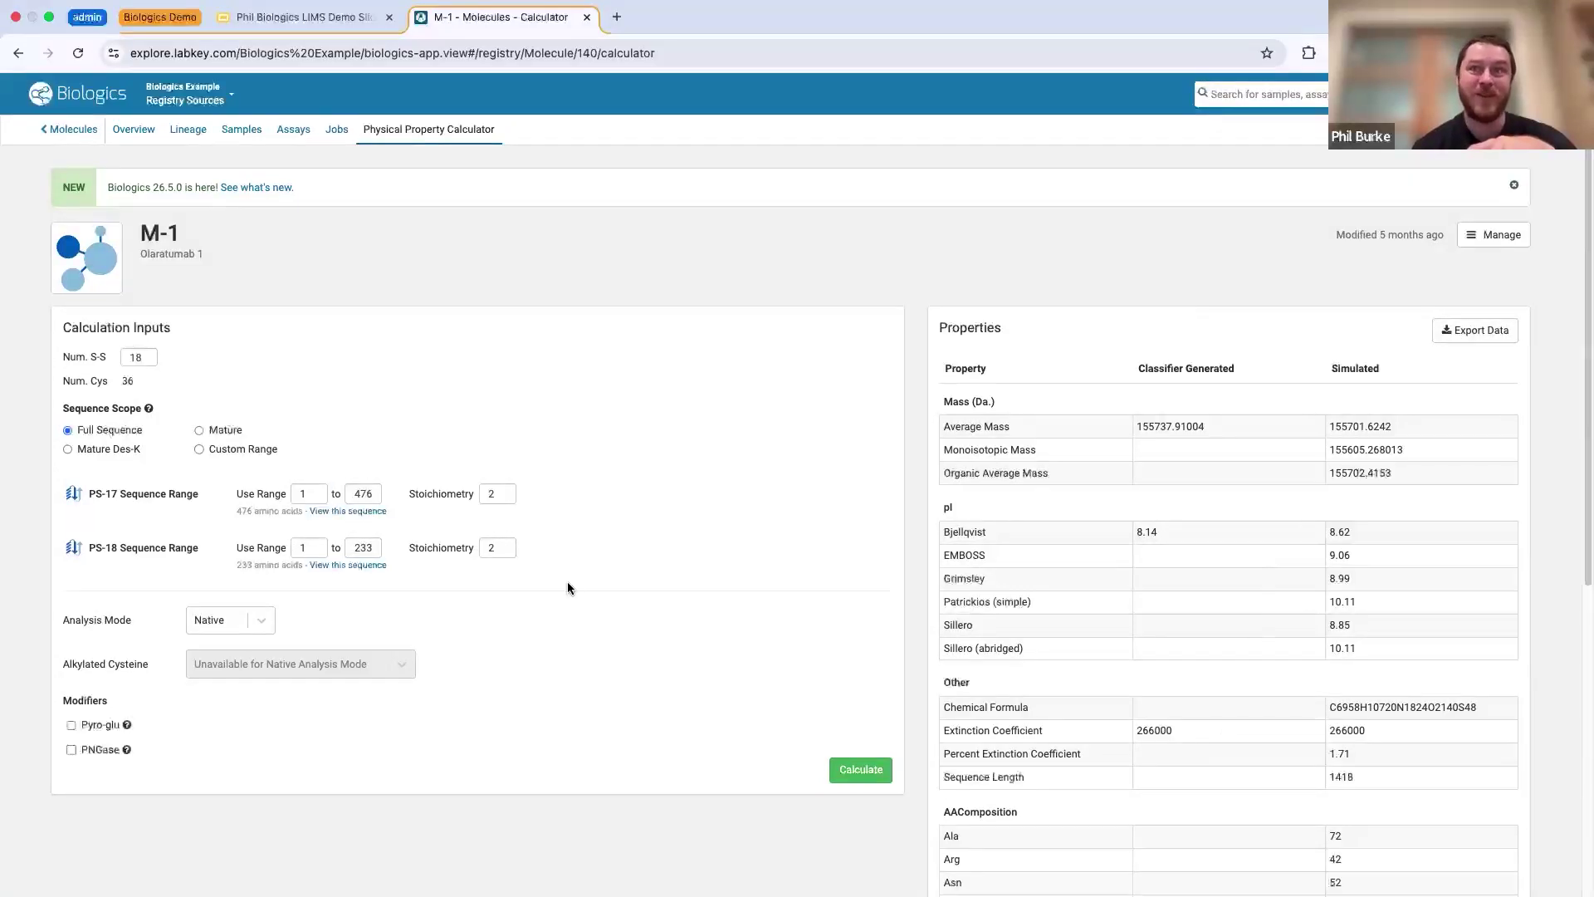
- Return to the M-1 overview and review its molecule components, related entities and parent details
{"action": "left_click", "coordinate": [125, 134]}
{"action": "scroll", "coordinate": [599, 585], "scroll_direction": "down", "scroll_amount": 2}
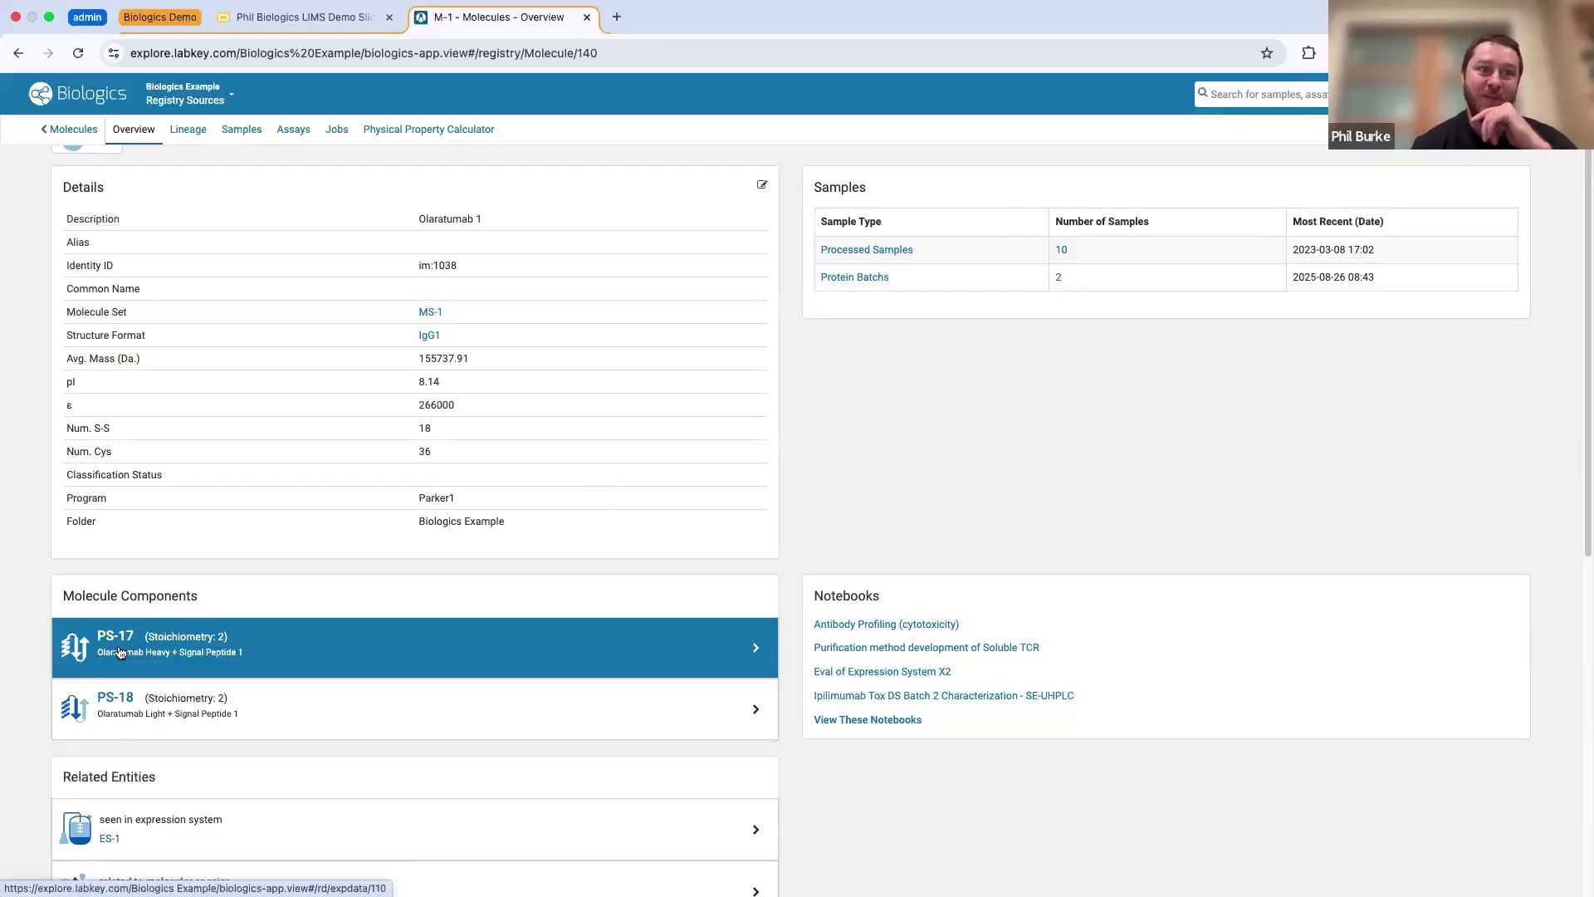
{"action": "scroll", "coordinate": [272, 662], "scroll_direction": "down", "scroll_amount": 1}
{"action": "scroll", "coordinate": [272, 661], "scroll_direction": "down", "scroll_amount": 5}
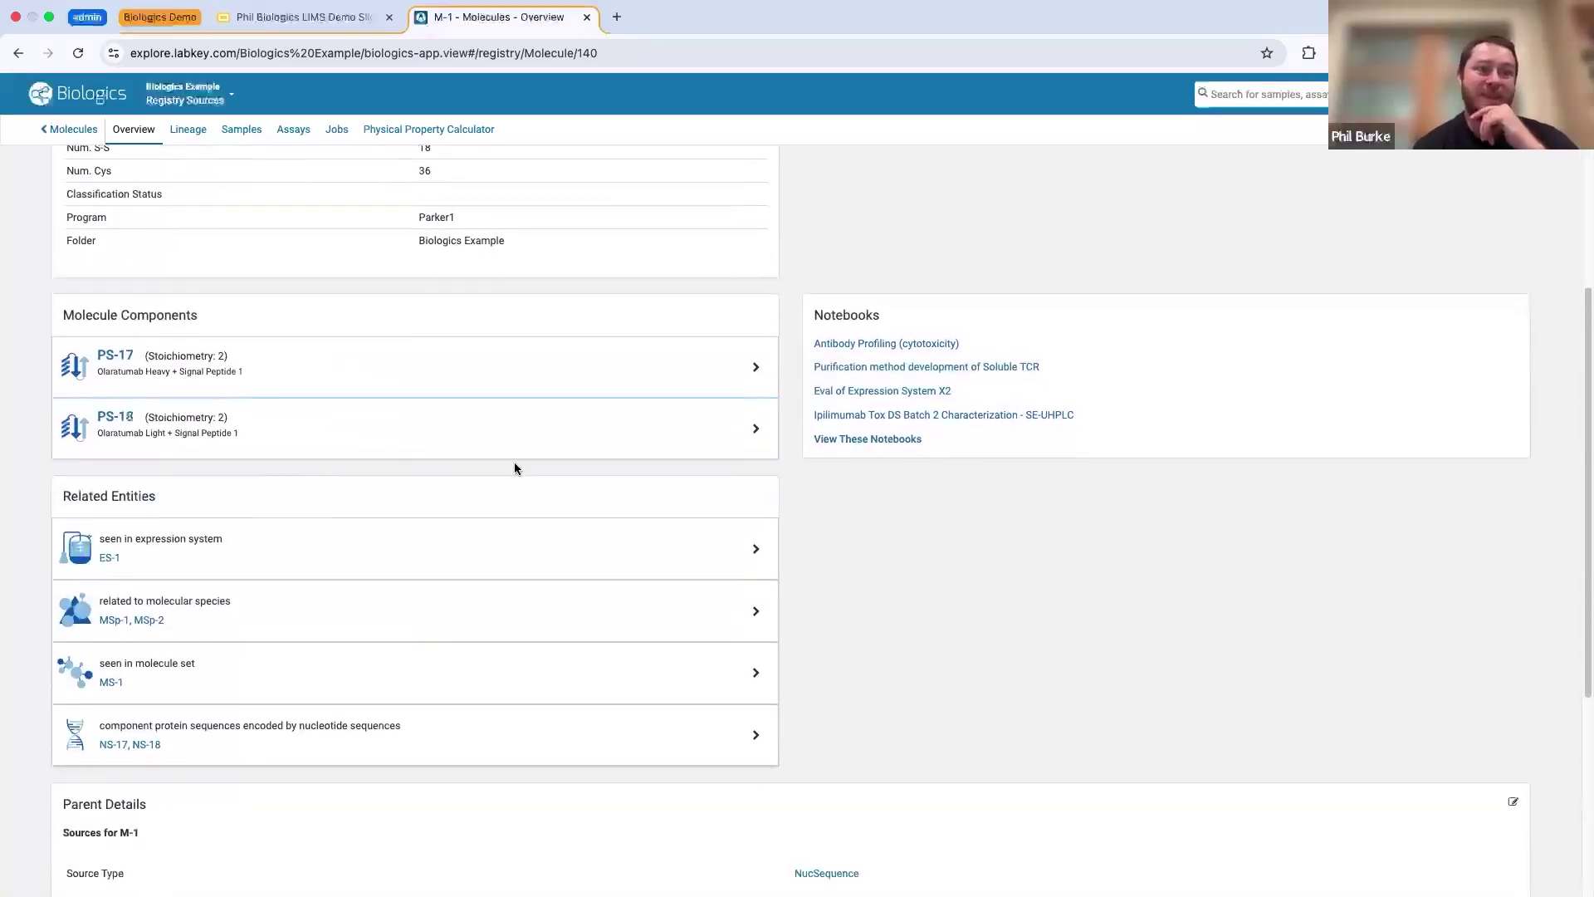
{"action": "scroll", "coordinate": [595, 684], "scroll_direction": "down", "scroll_amount": 5}
{"action": "scroll", "coordinate": [580, 595], "scroll_direction": "up", "scroll_amount": 10}
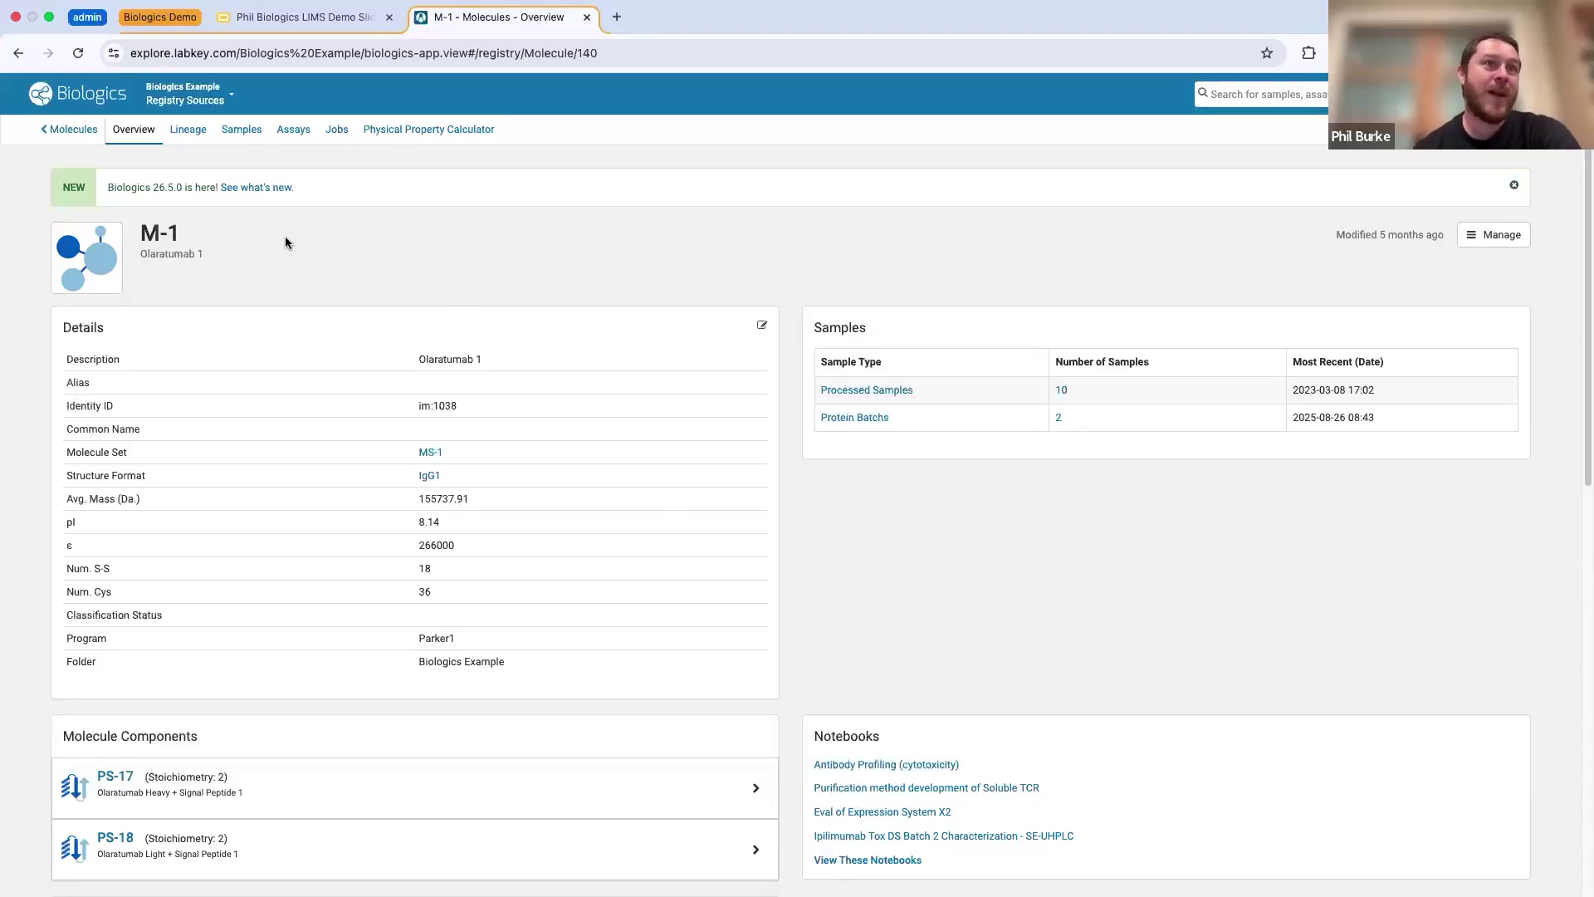
- Open M-1's lineage graph and inspect the details of nodes PS-18, ES-1 and ER-001
{"action": "left_click", "coordinate": [191, 135]}
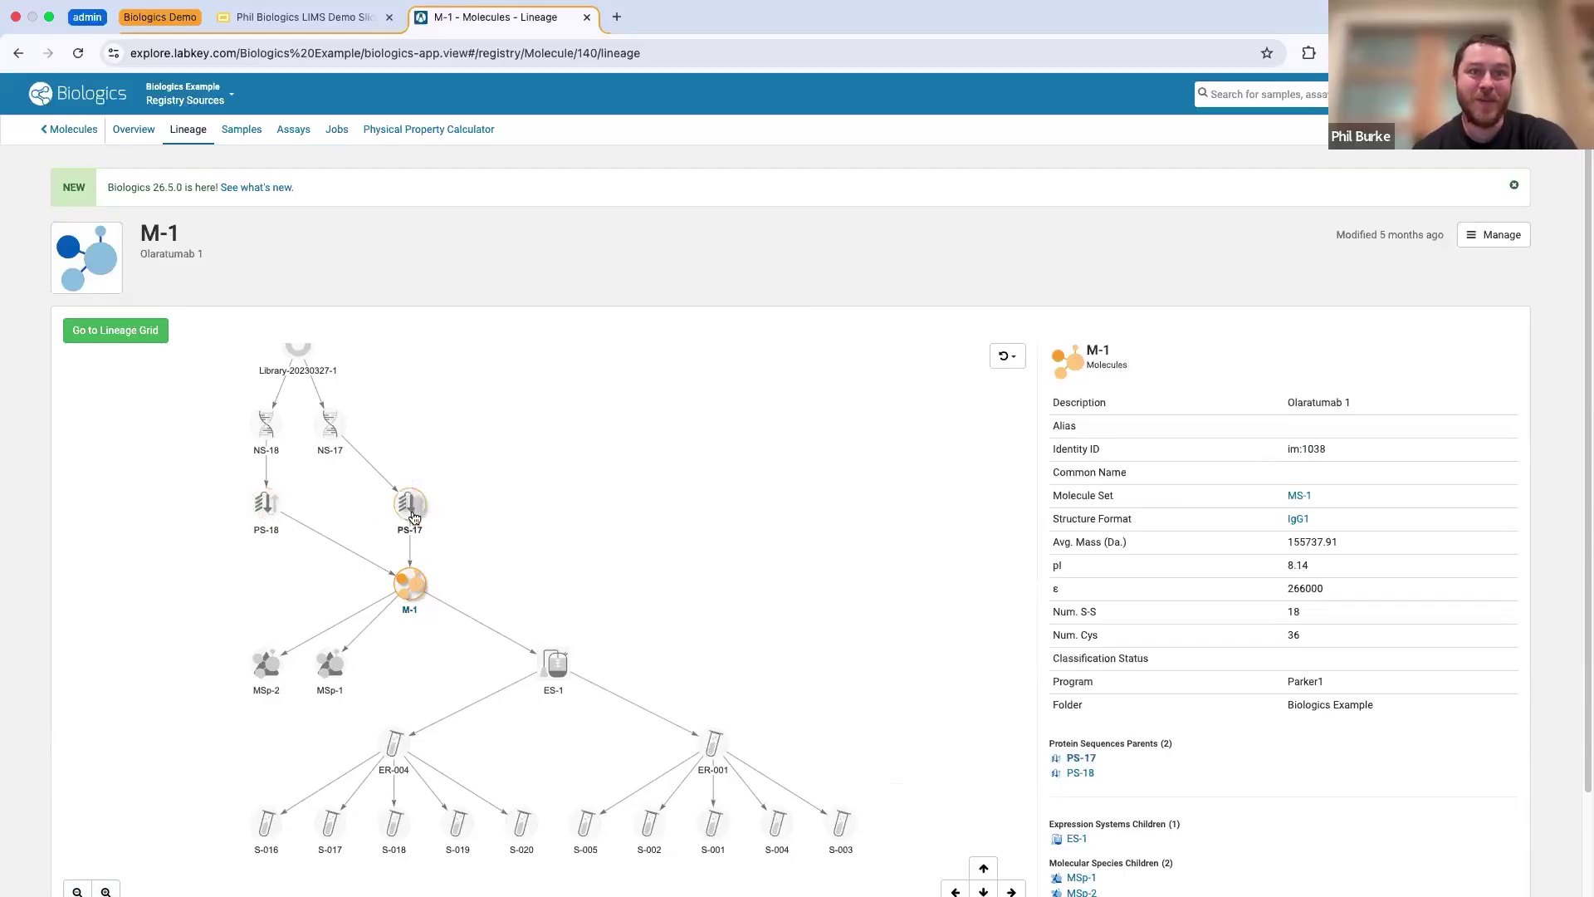
{"action": "left_click", "coordinate": [268, 507]}
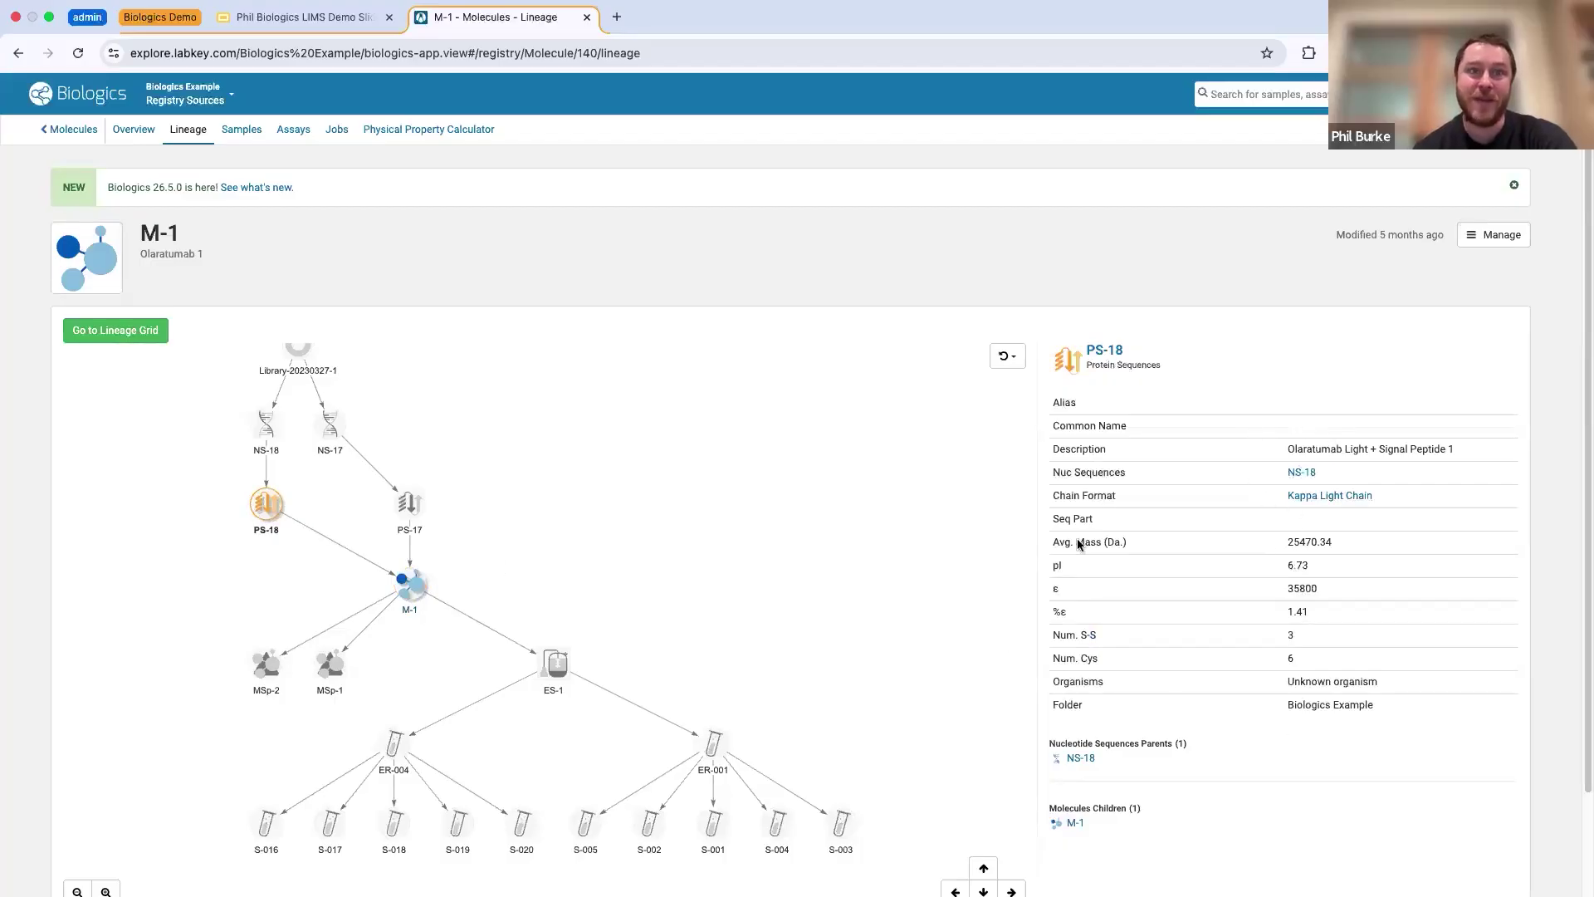
{"action": "left_click", "coordinate": [558, 664]}
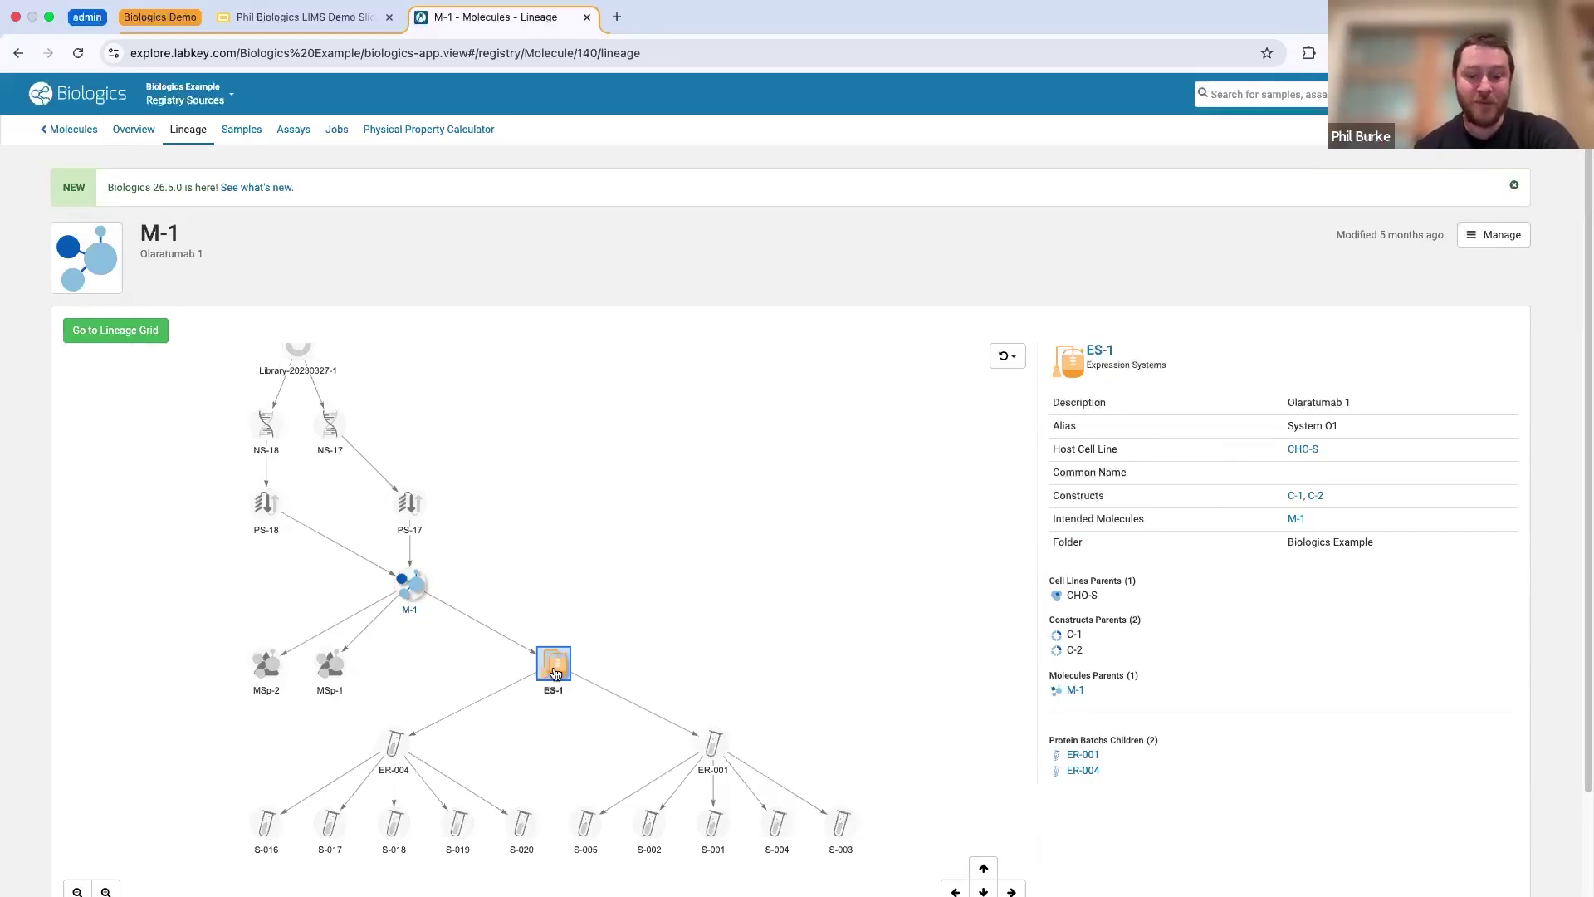
{"action": "left_click", "coordinate": [715, 751]}
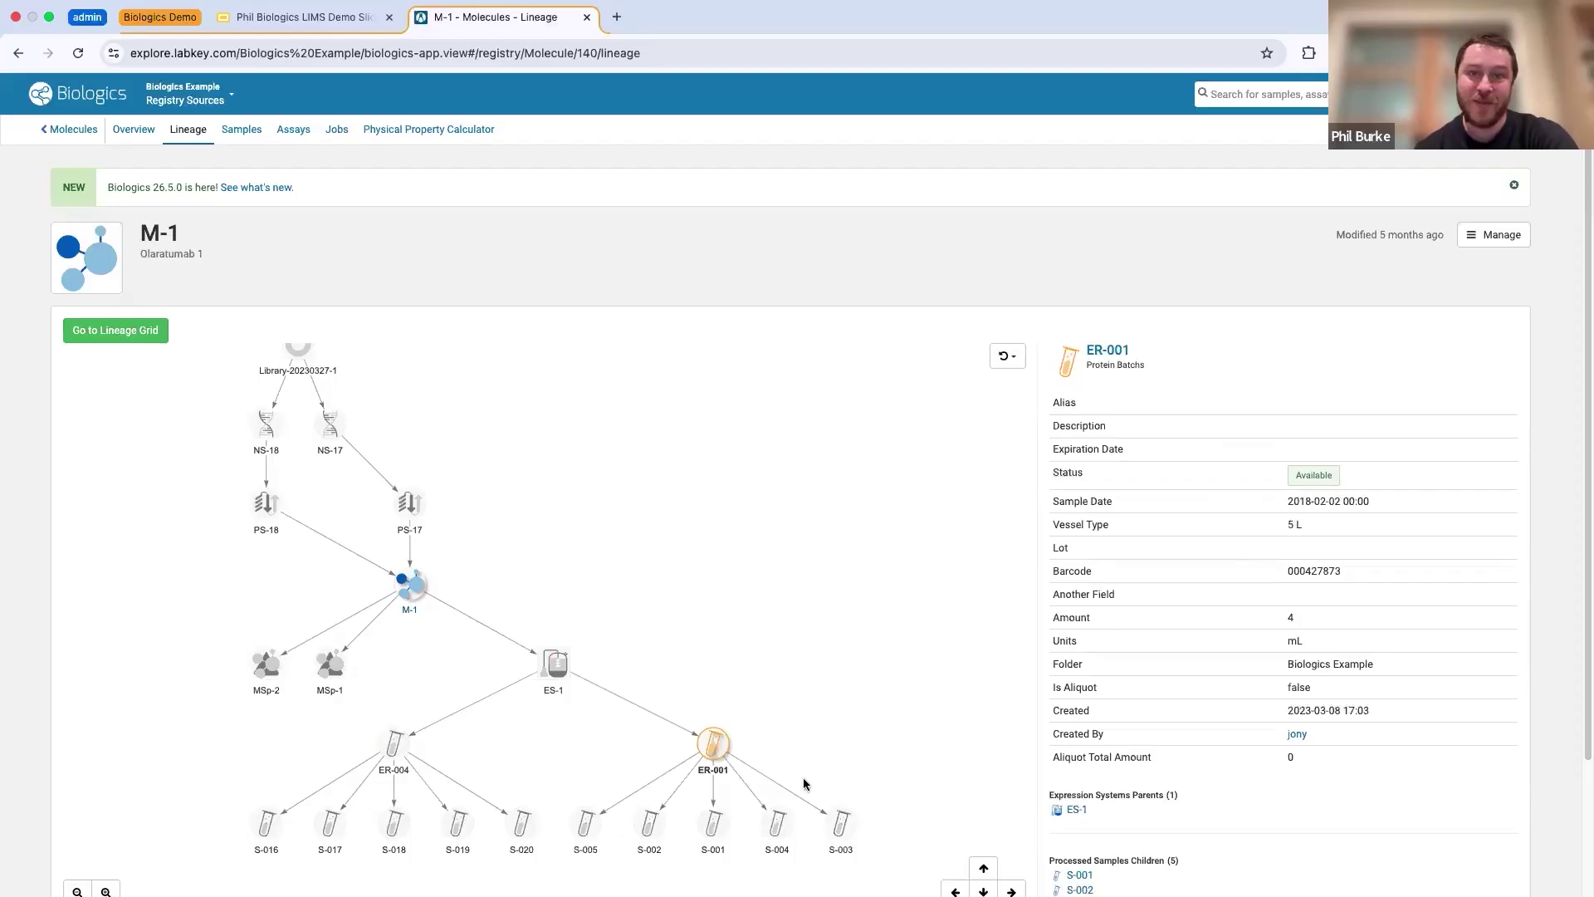
{"action": "scroll", "coordinate": [1083, 581], "scroll_direction": "down", "scroll_amount": 2}
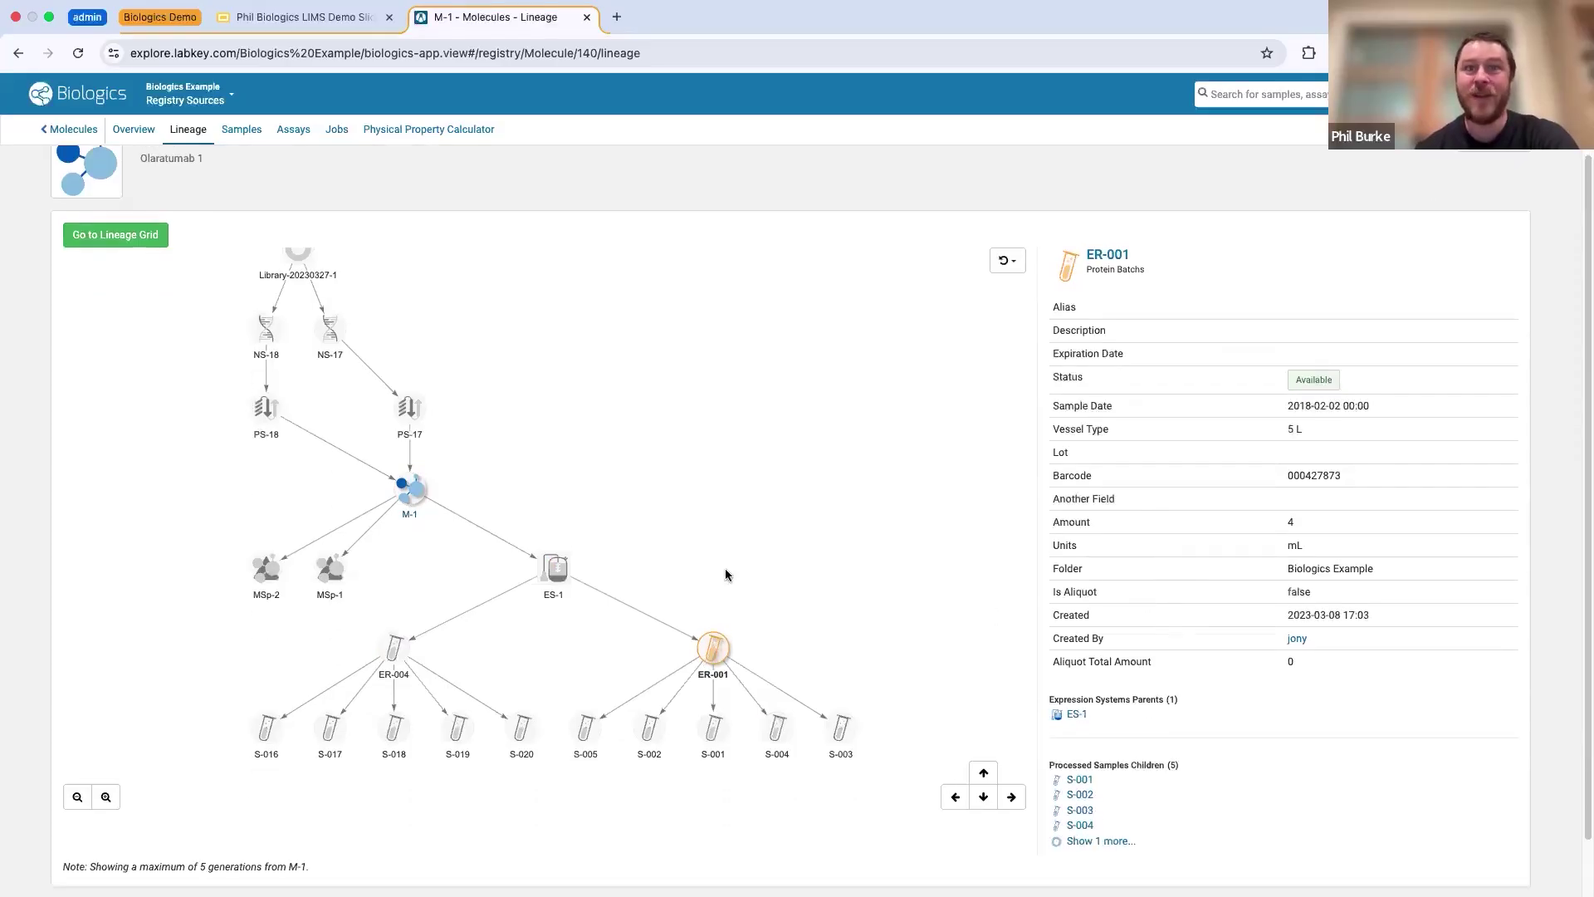
- Compare batches ER-004 and ER-001 in M-1's lineage graph, and examine ER-001's own lineage graph from source library to processed samples
{"action": "left_click", "coordinate": [395, 653]}
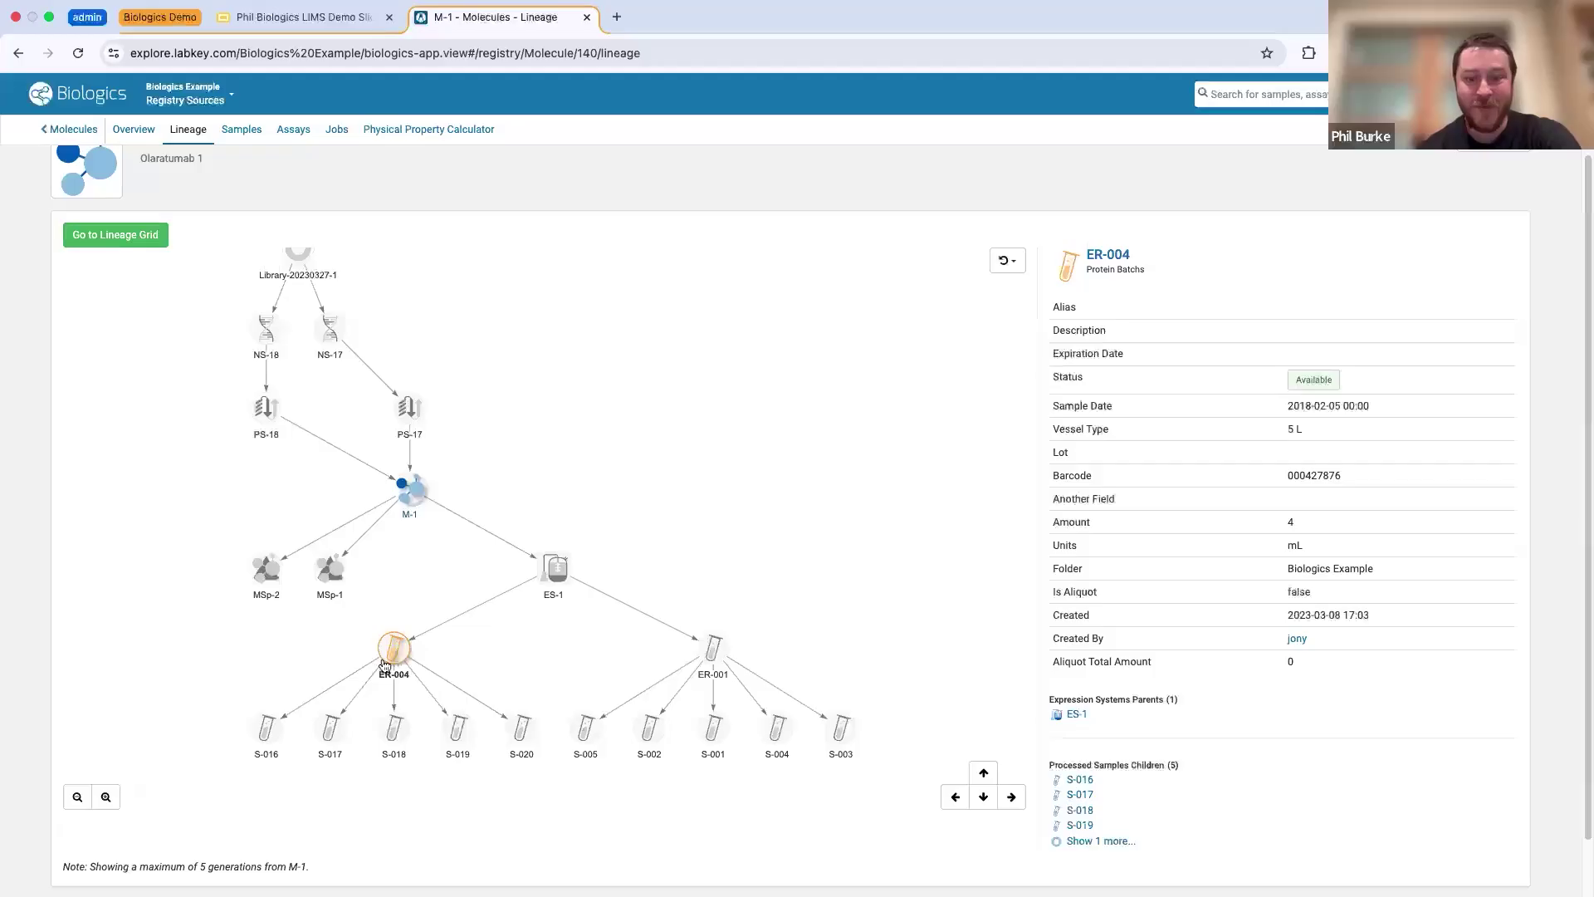
{"action": "left_click", "coordinate": [716, 650]}
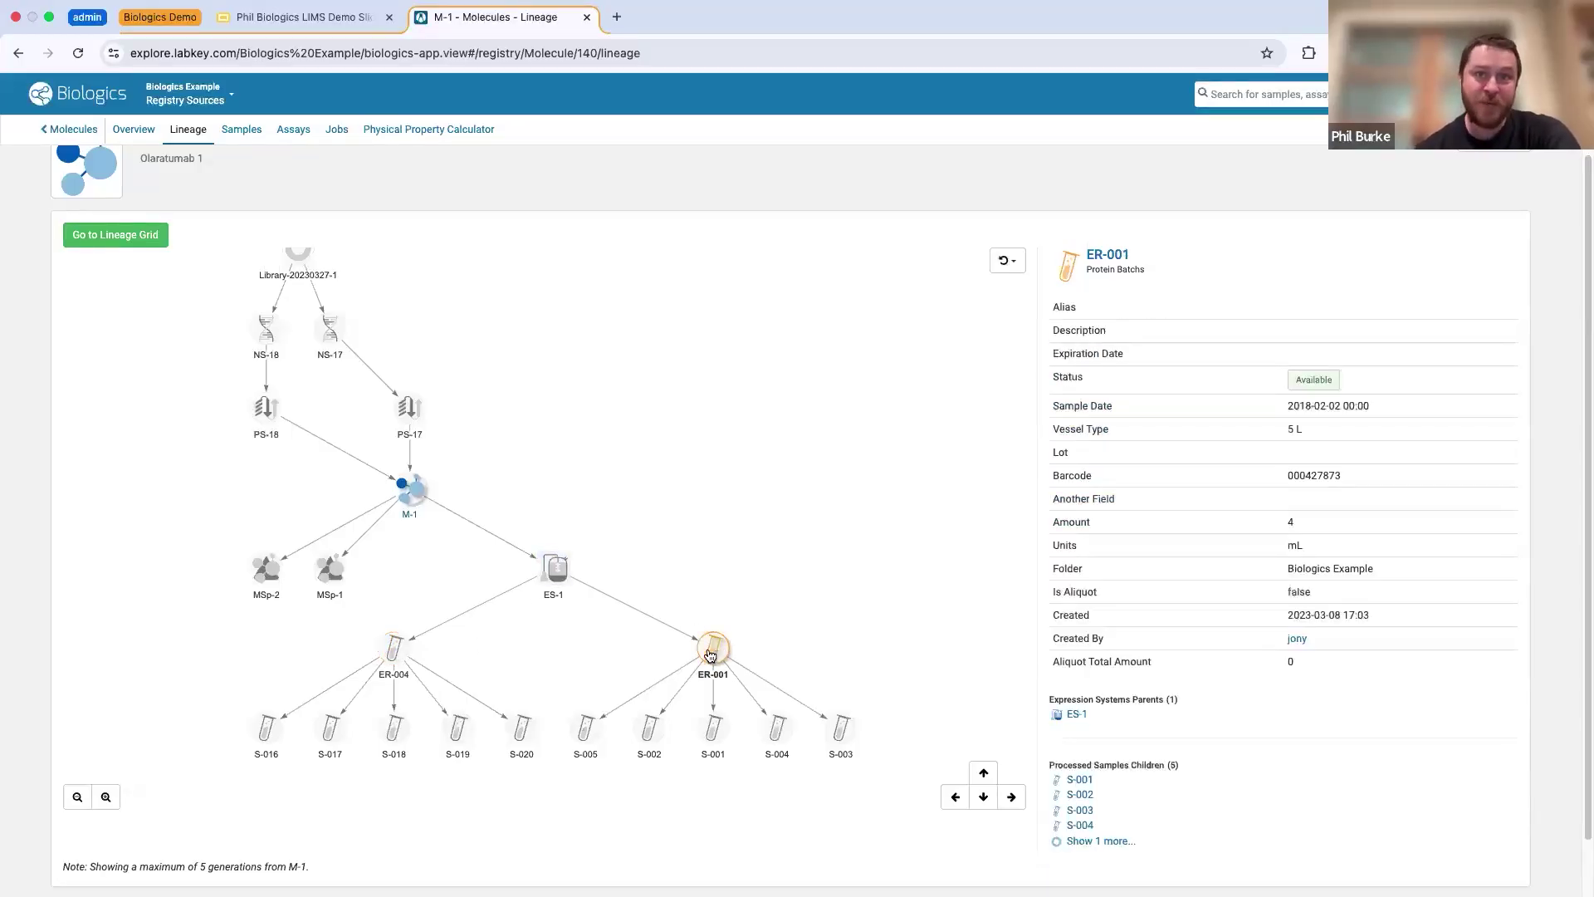
{"action": "double_click", "coordinate": [712, 651]}
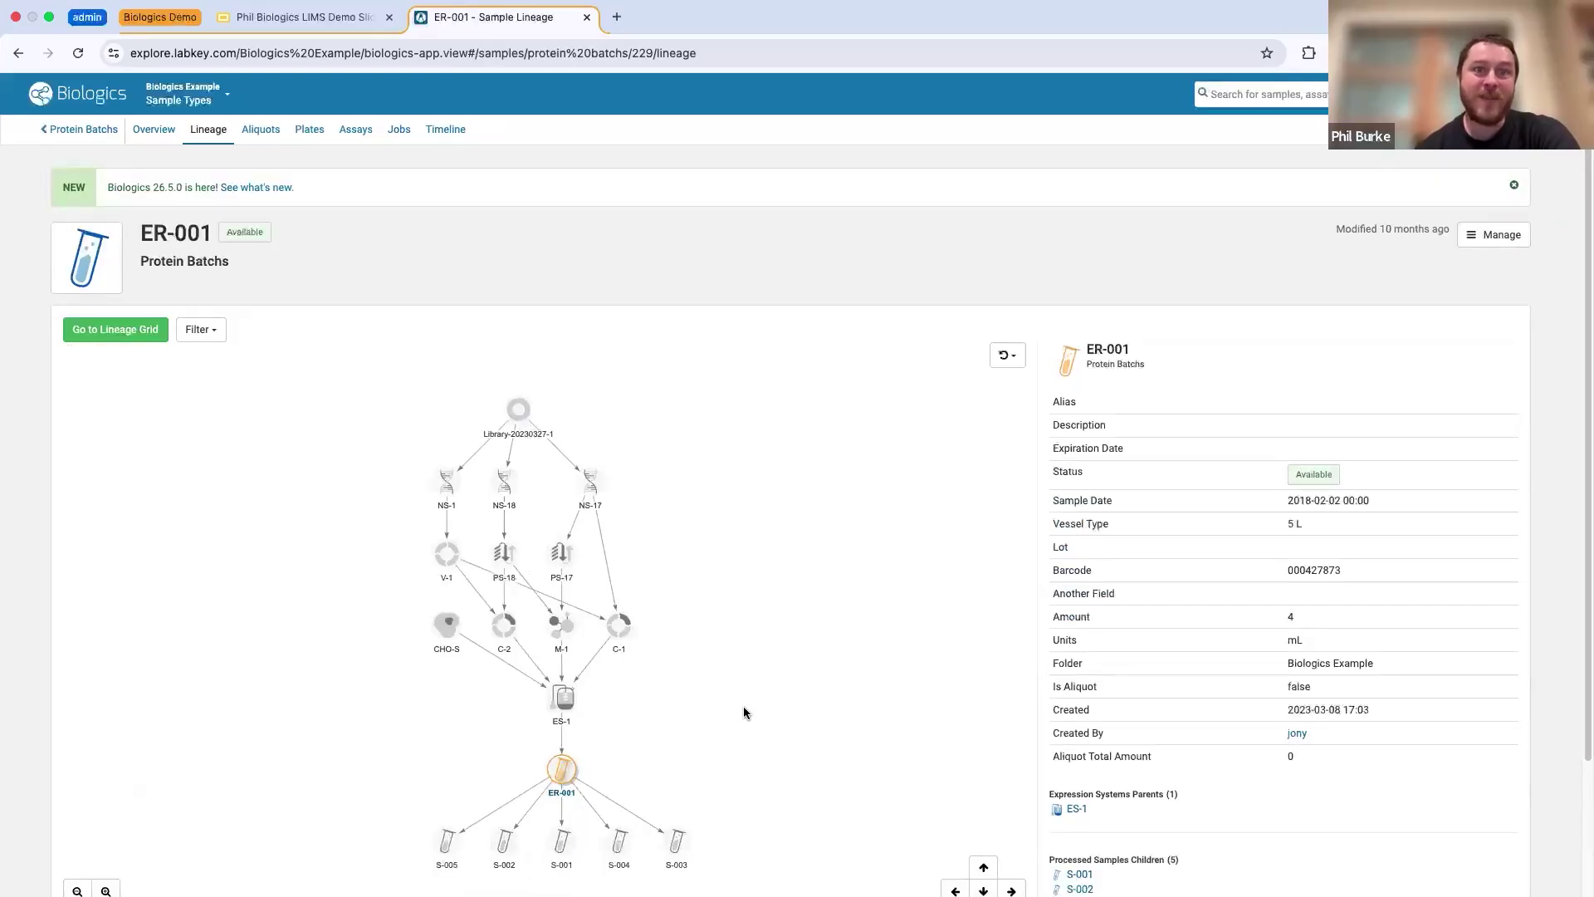
{"action": "scroll", "coordinate": [720, 730], "scroll_direction": "down", "scroll_amount": 1}
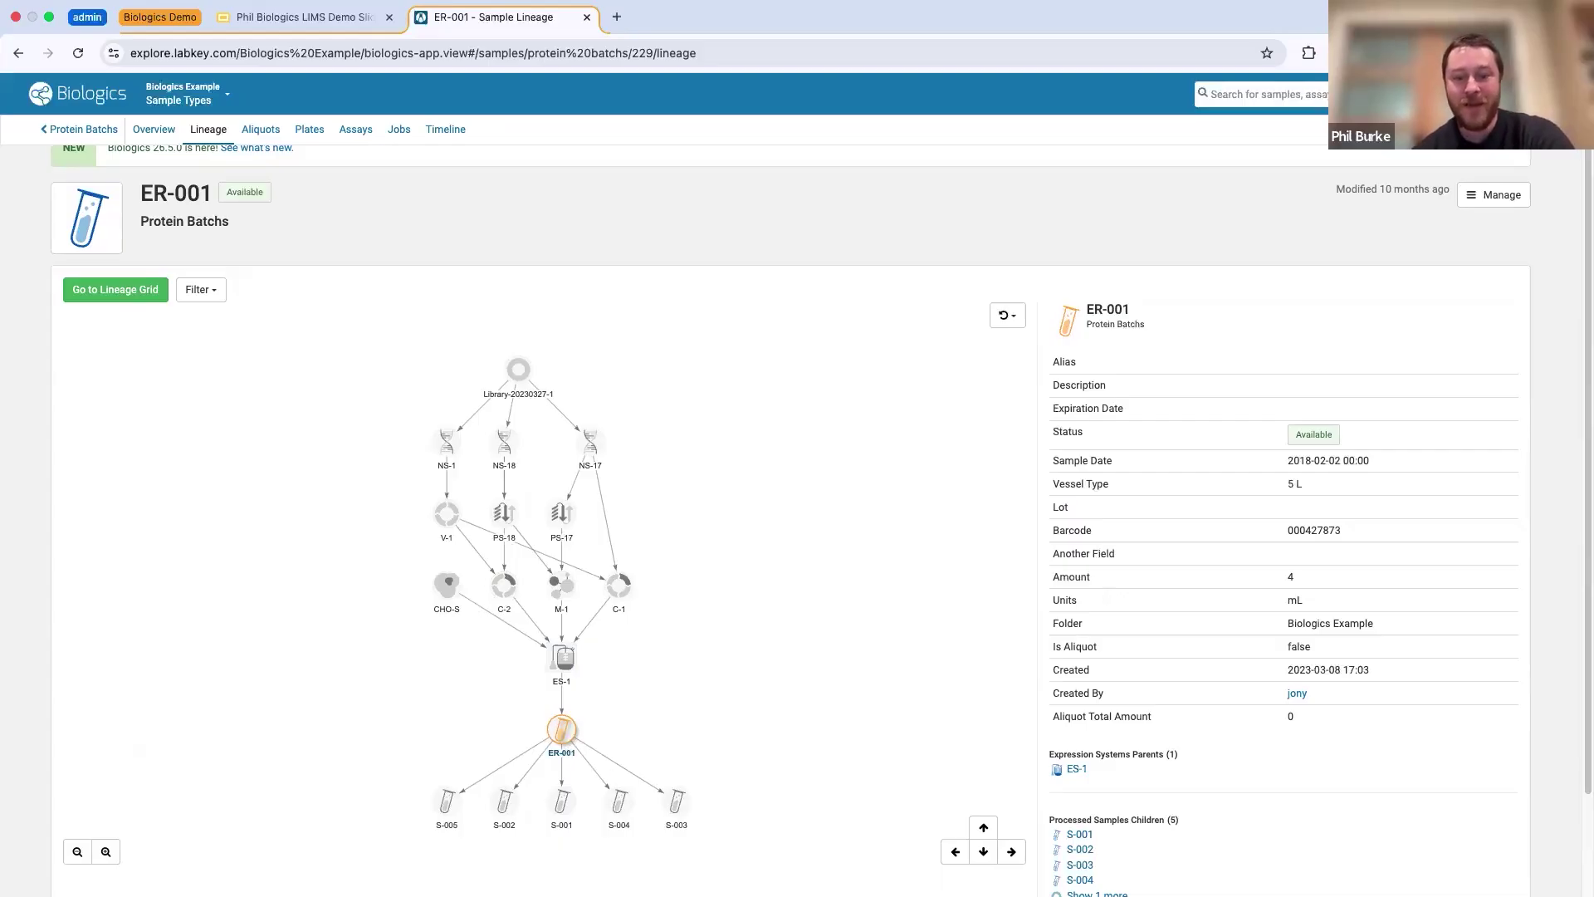
{"action": "scroll", "coordinate": [584, 692], "scroll_direction": "up", "scroll_amount": 2}
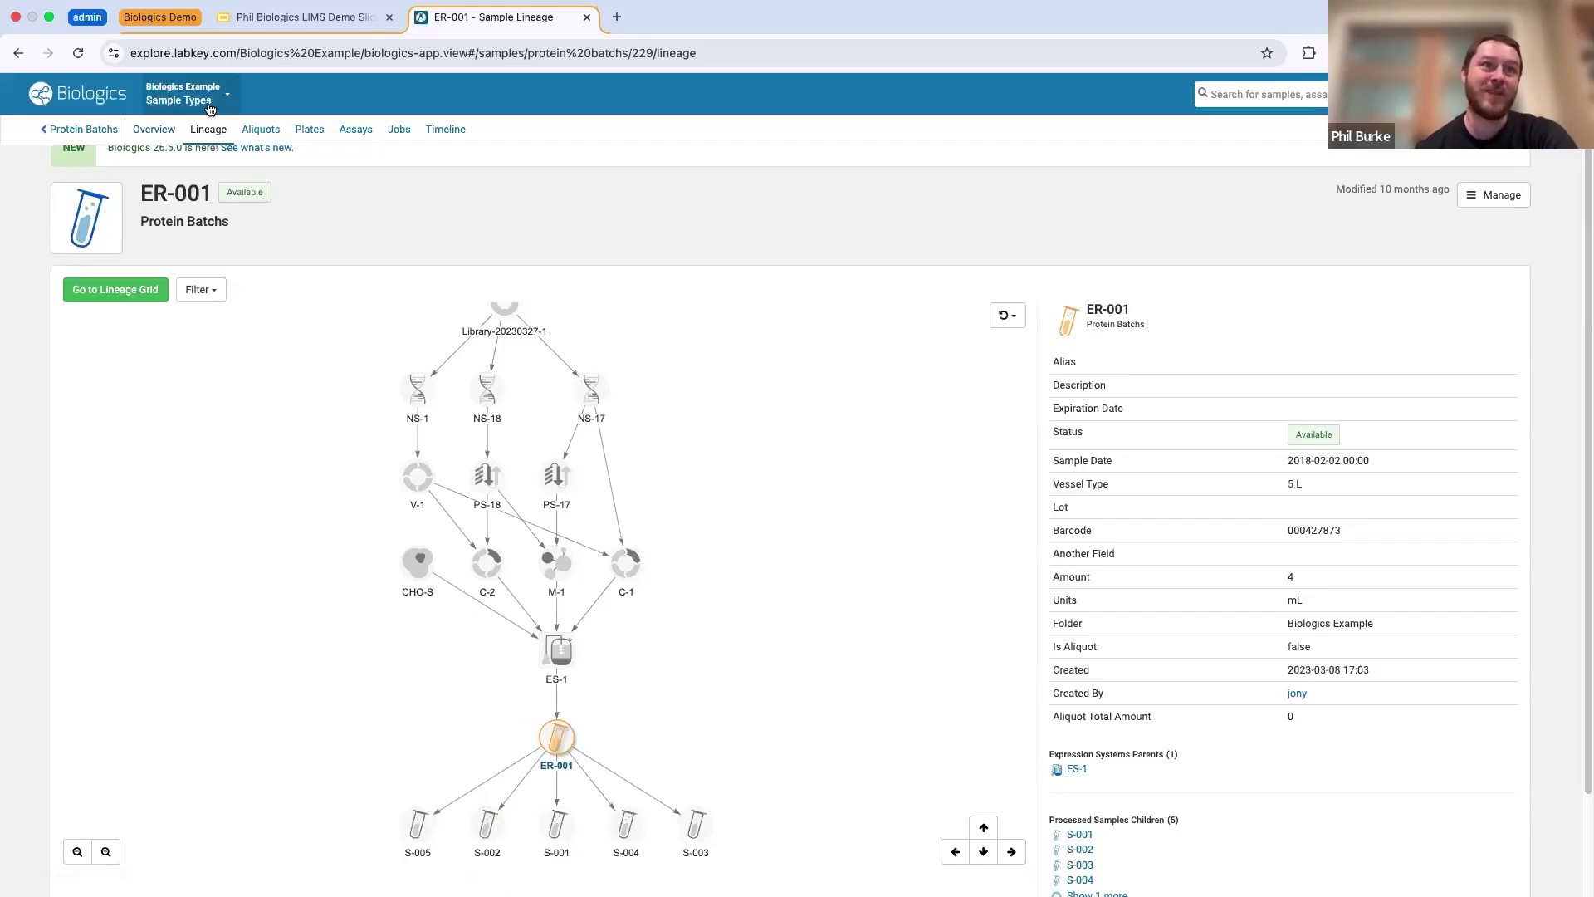
- Open ER-001's overview and review its storage location, amount and sample details
{"action": "left_click", "coordinate": [181, 95]}
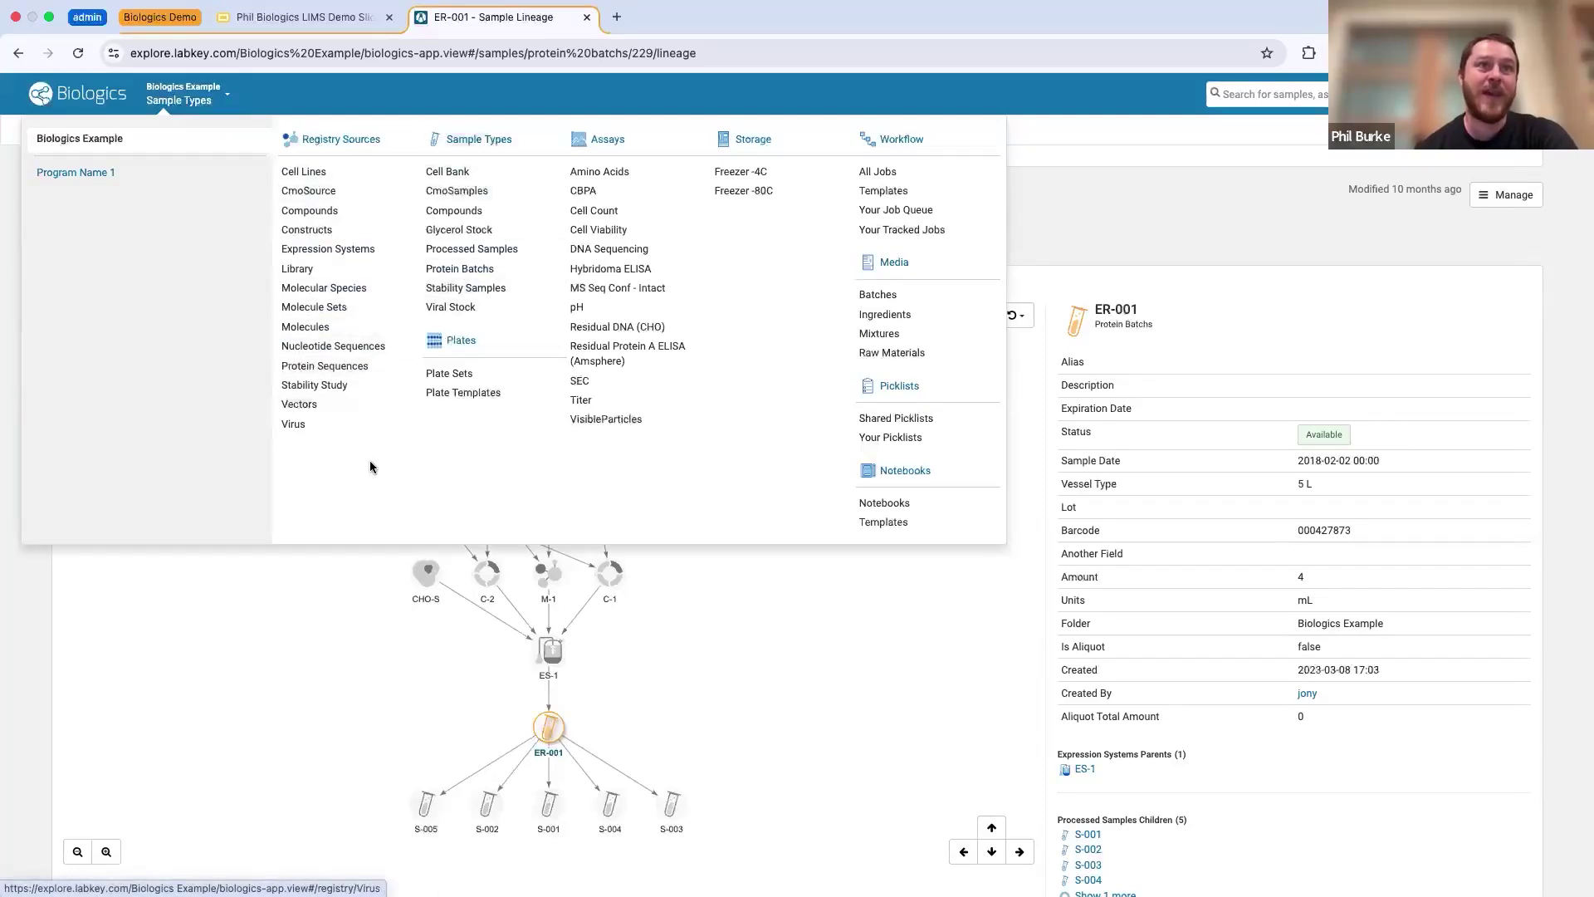
{"action": "left_click", "coordinate": [173, 133]}
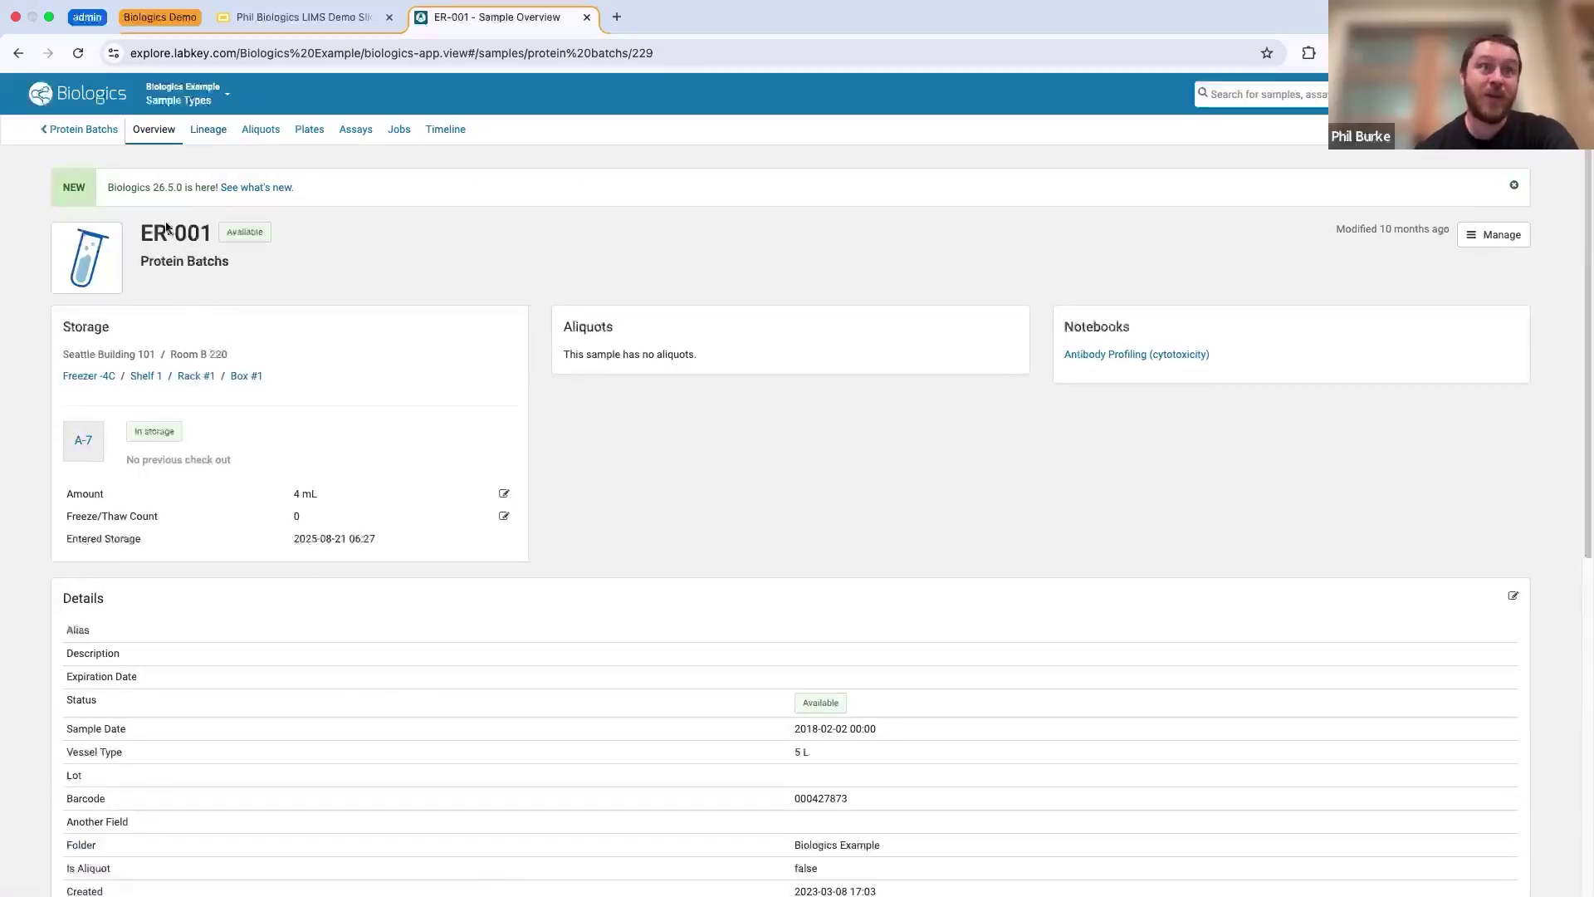
{"action": "left_click_drag", "start_coordinate": [308, 385], "coordinate": [46, 377]}
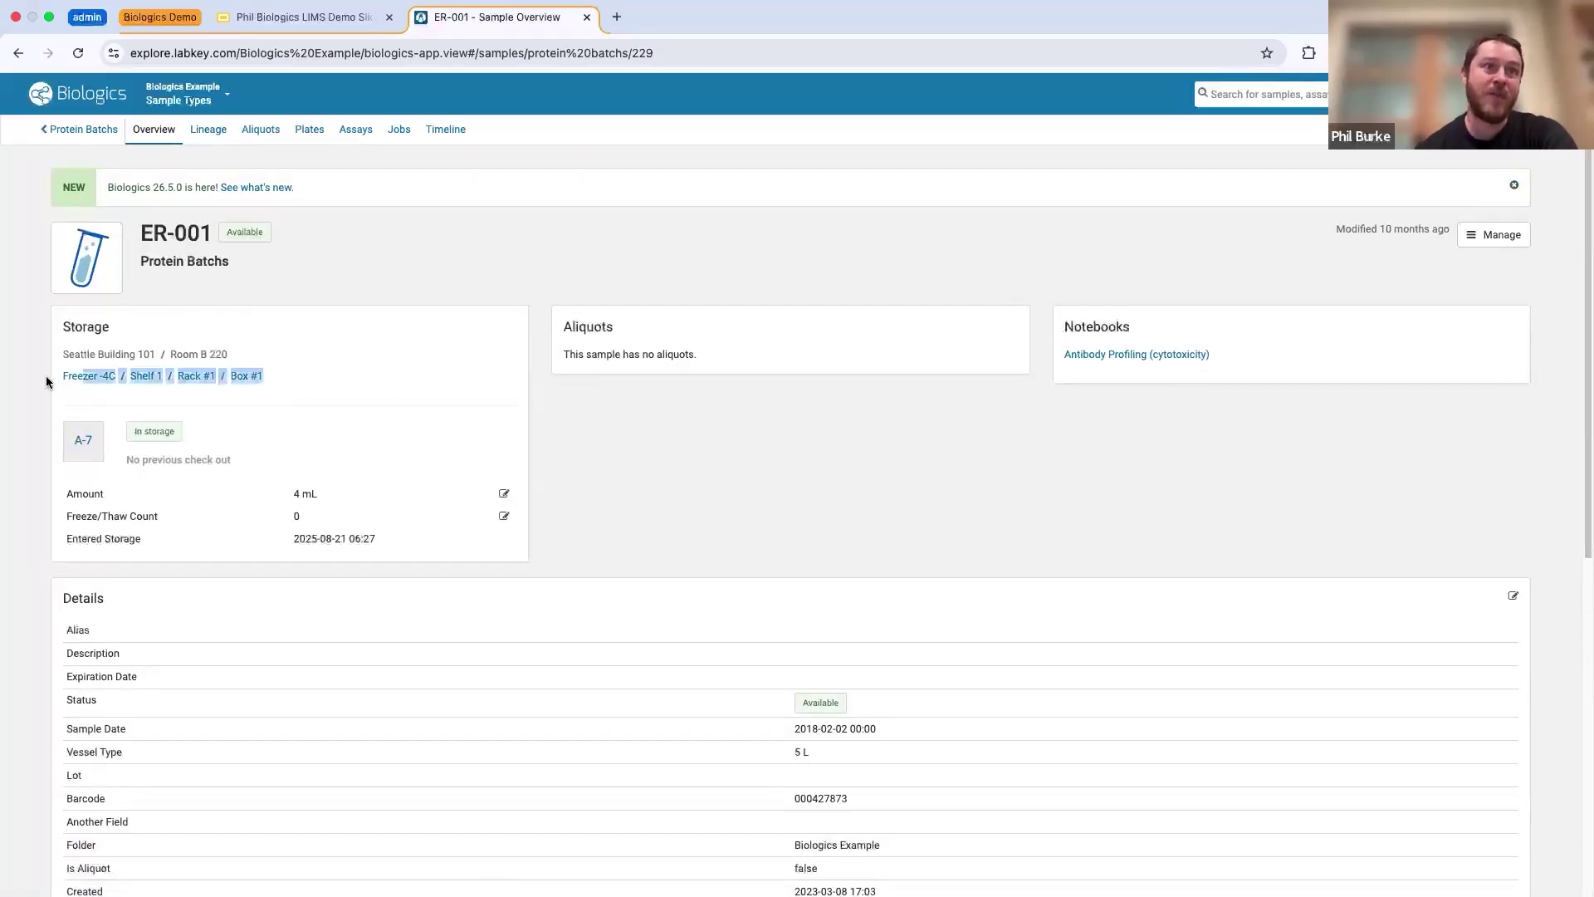
{"action": "left_click", "coordinate": [346, 376]}
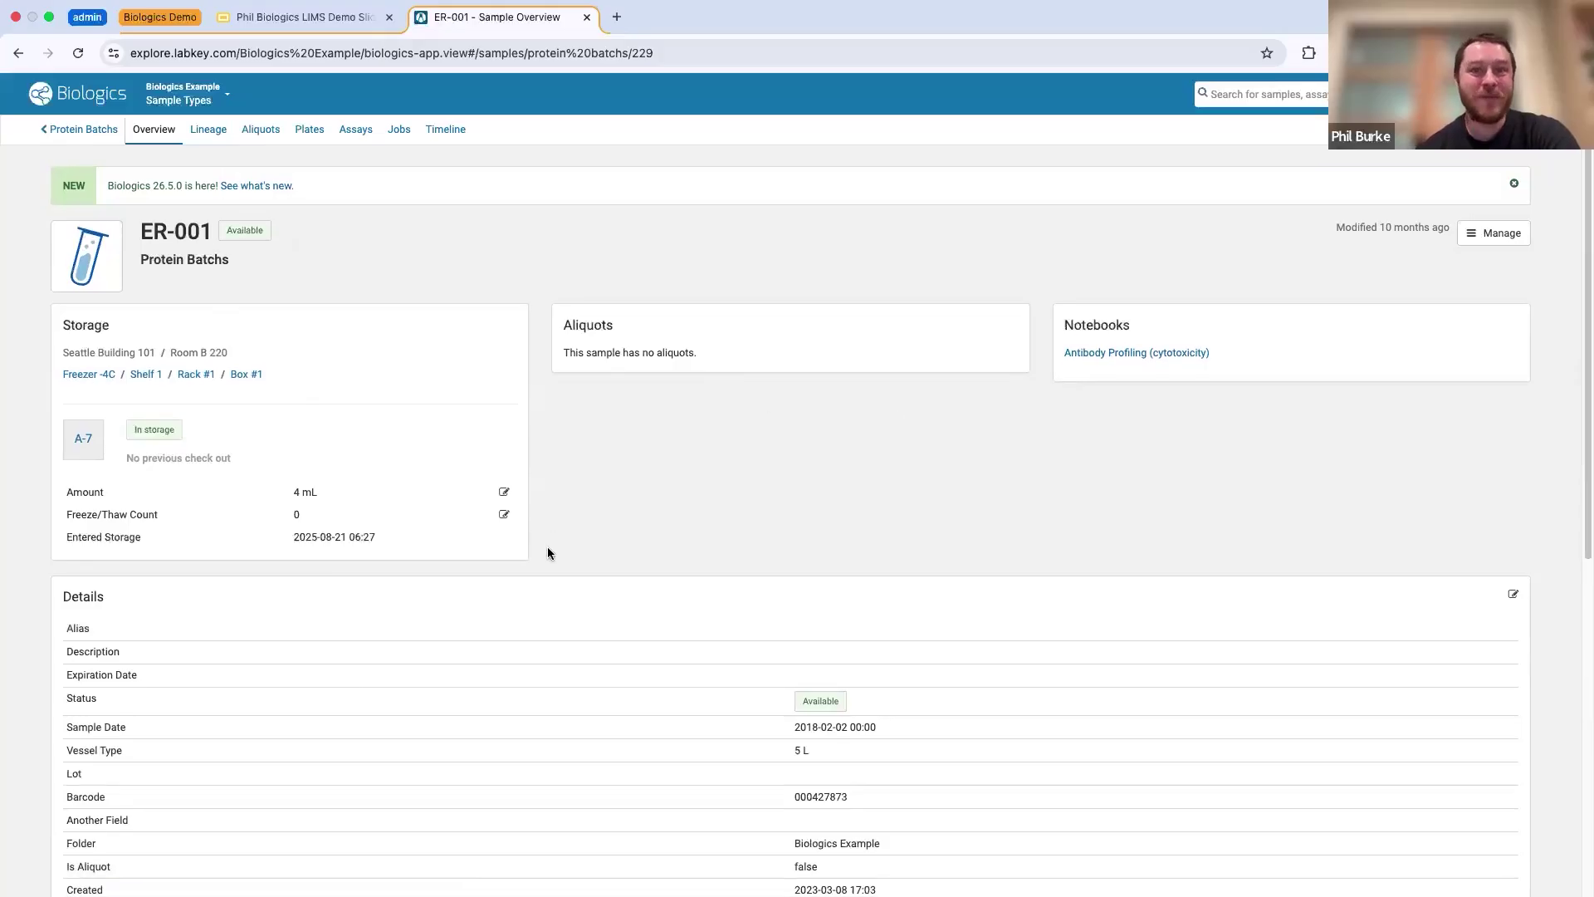
{"action": "scroll", "coordinate": [548, 551], "scroll_direction": "down", "scroll_amount": 3}
{"action": "scroll", "coordinate": [498, 448], "scroll_direction": "up", "scroll_amount": 3}
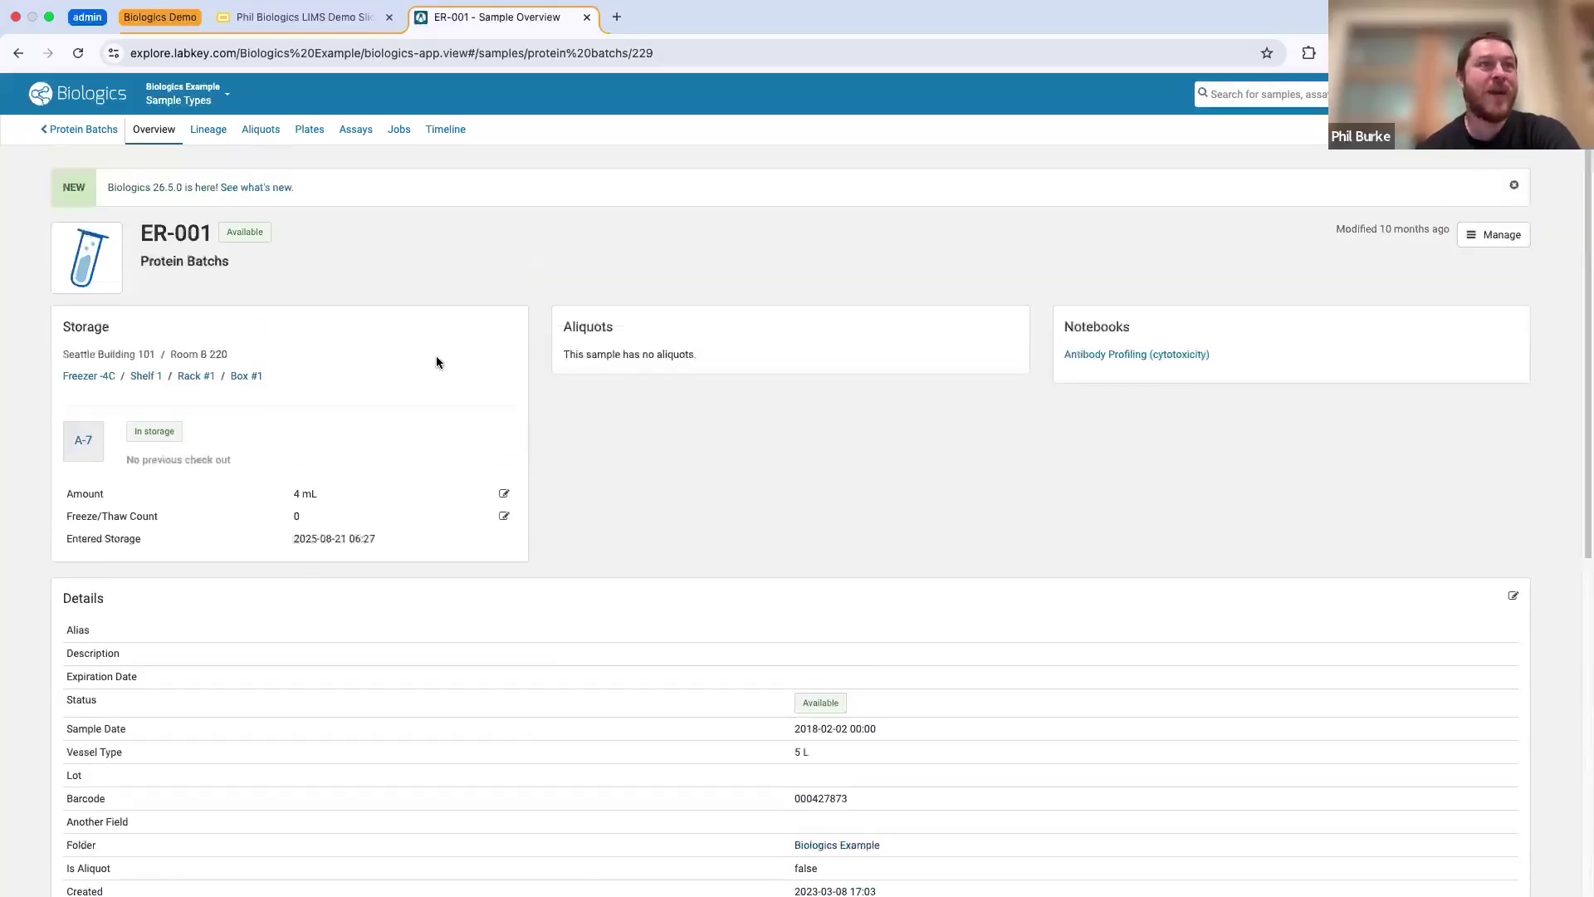
- Open the Protein Batchs sample grid and remove the Molecule and Description columns from its view
{"action": "left_click", "coordinate": [98, 131]}
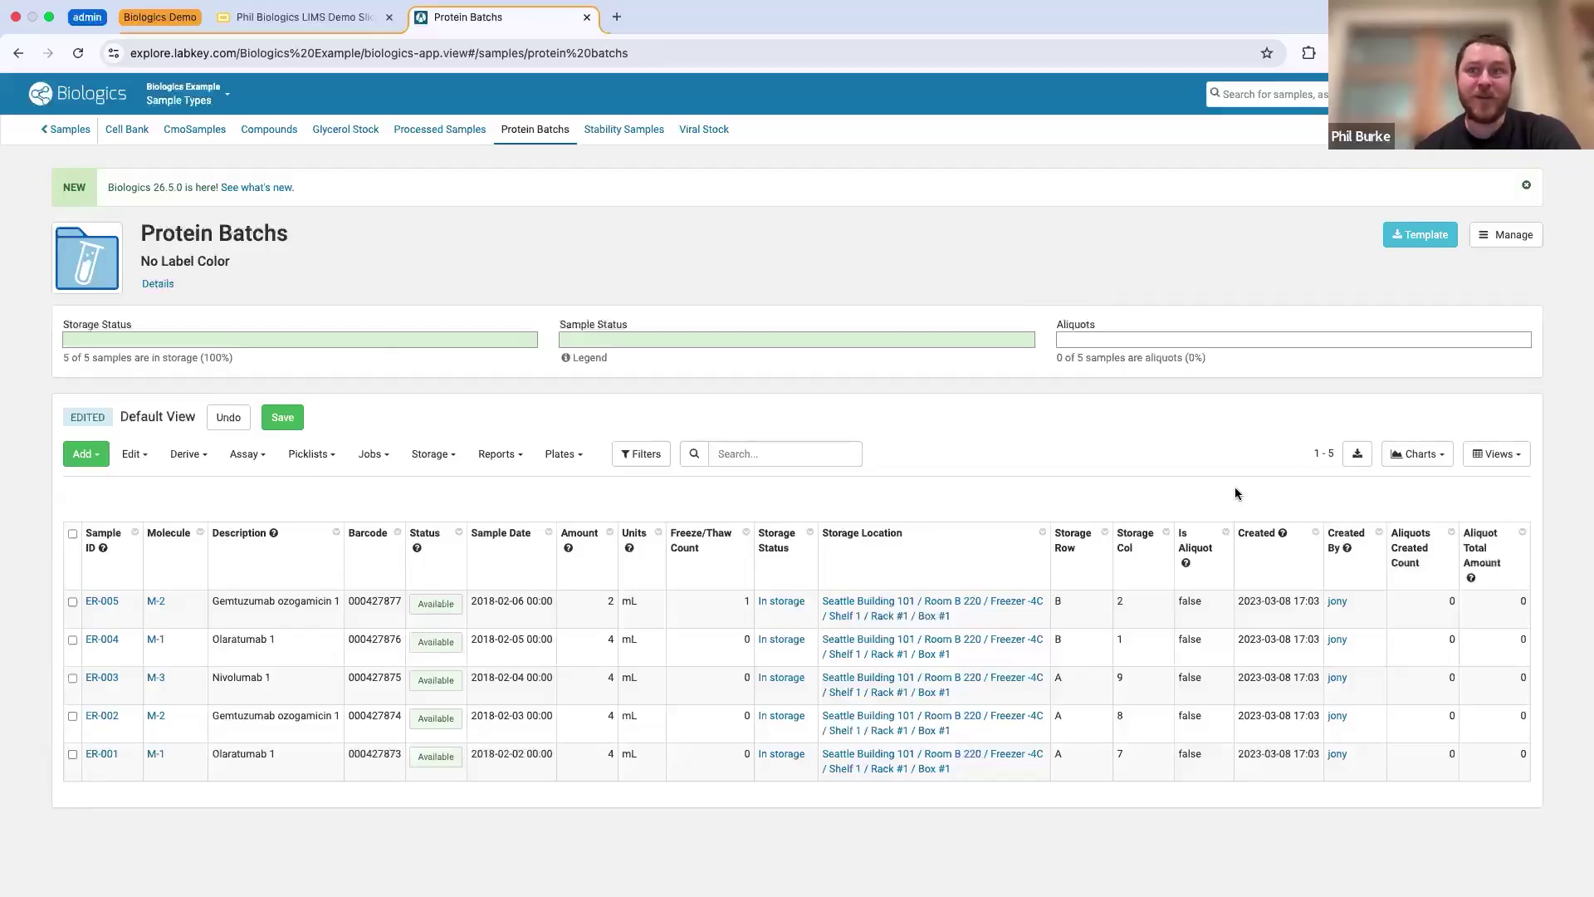
{"action": "left_click", "coordinate": [1496, 455]}
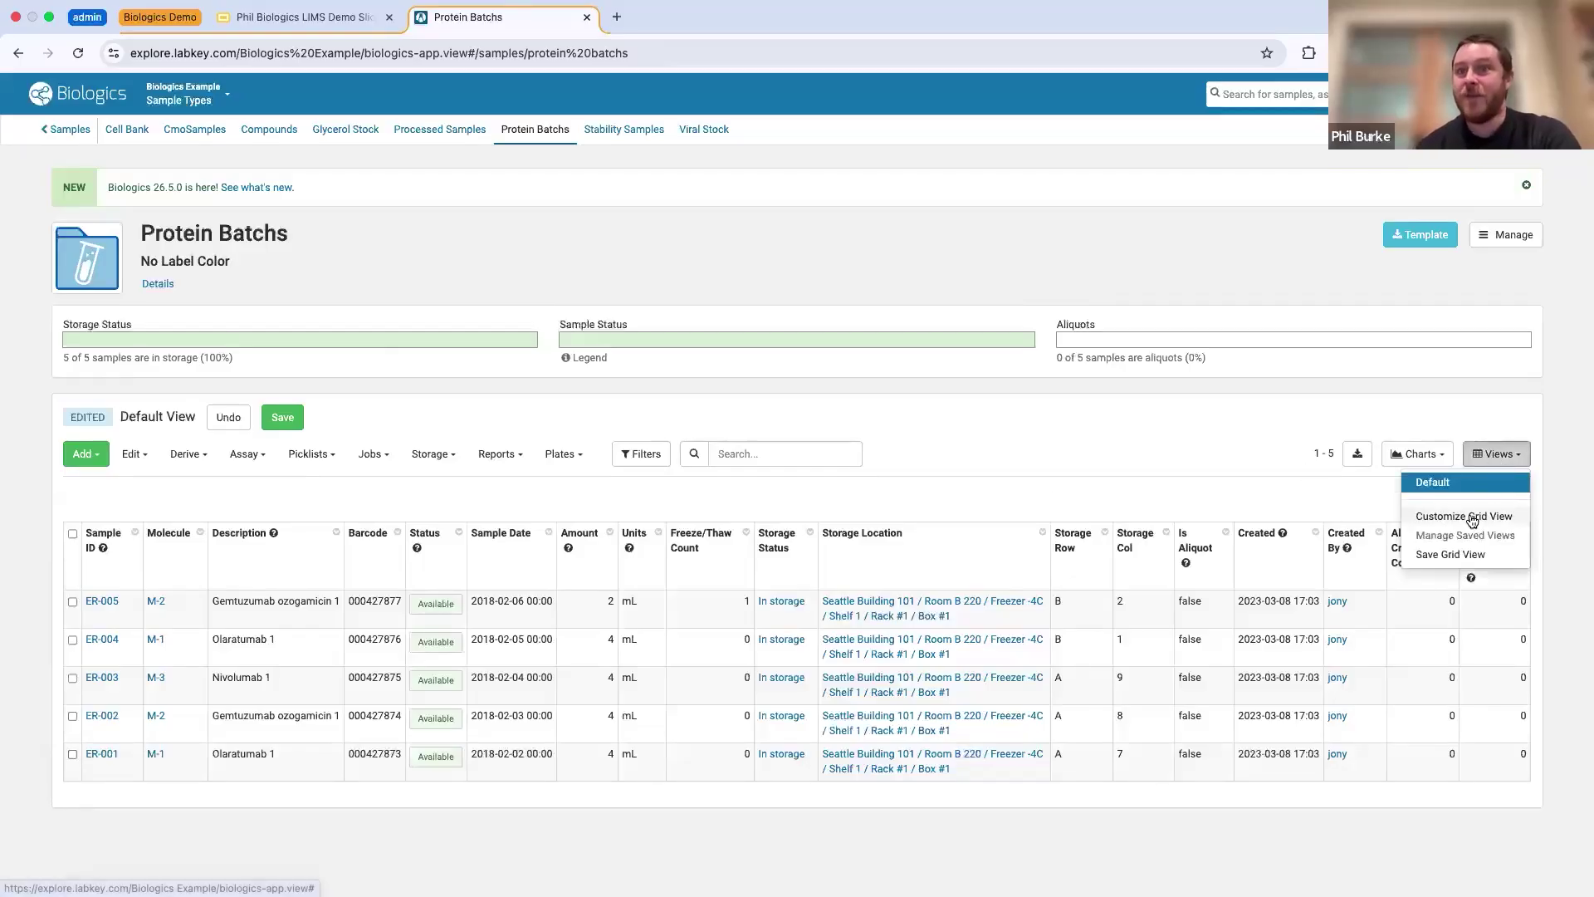
{"action": "left_click", "coordinate": [1473, 516]}
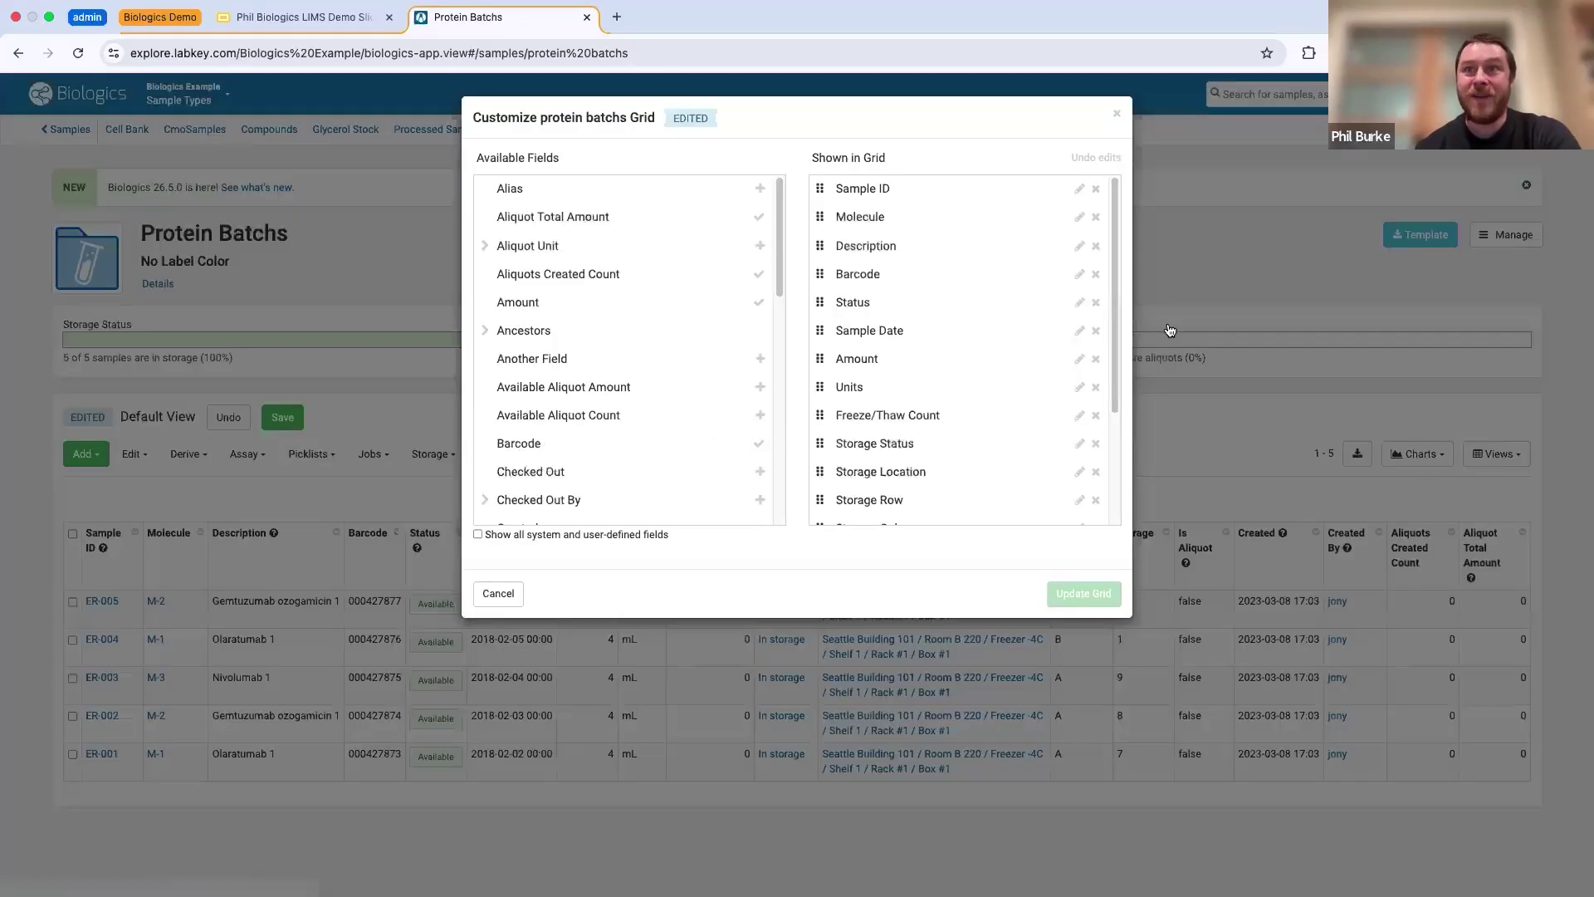
{"action": "left_click", "coordinate": [1096, 218]}
{"action": "left_click", "coordinate": [1096, 219]}
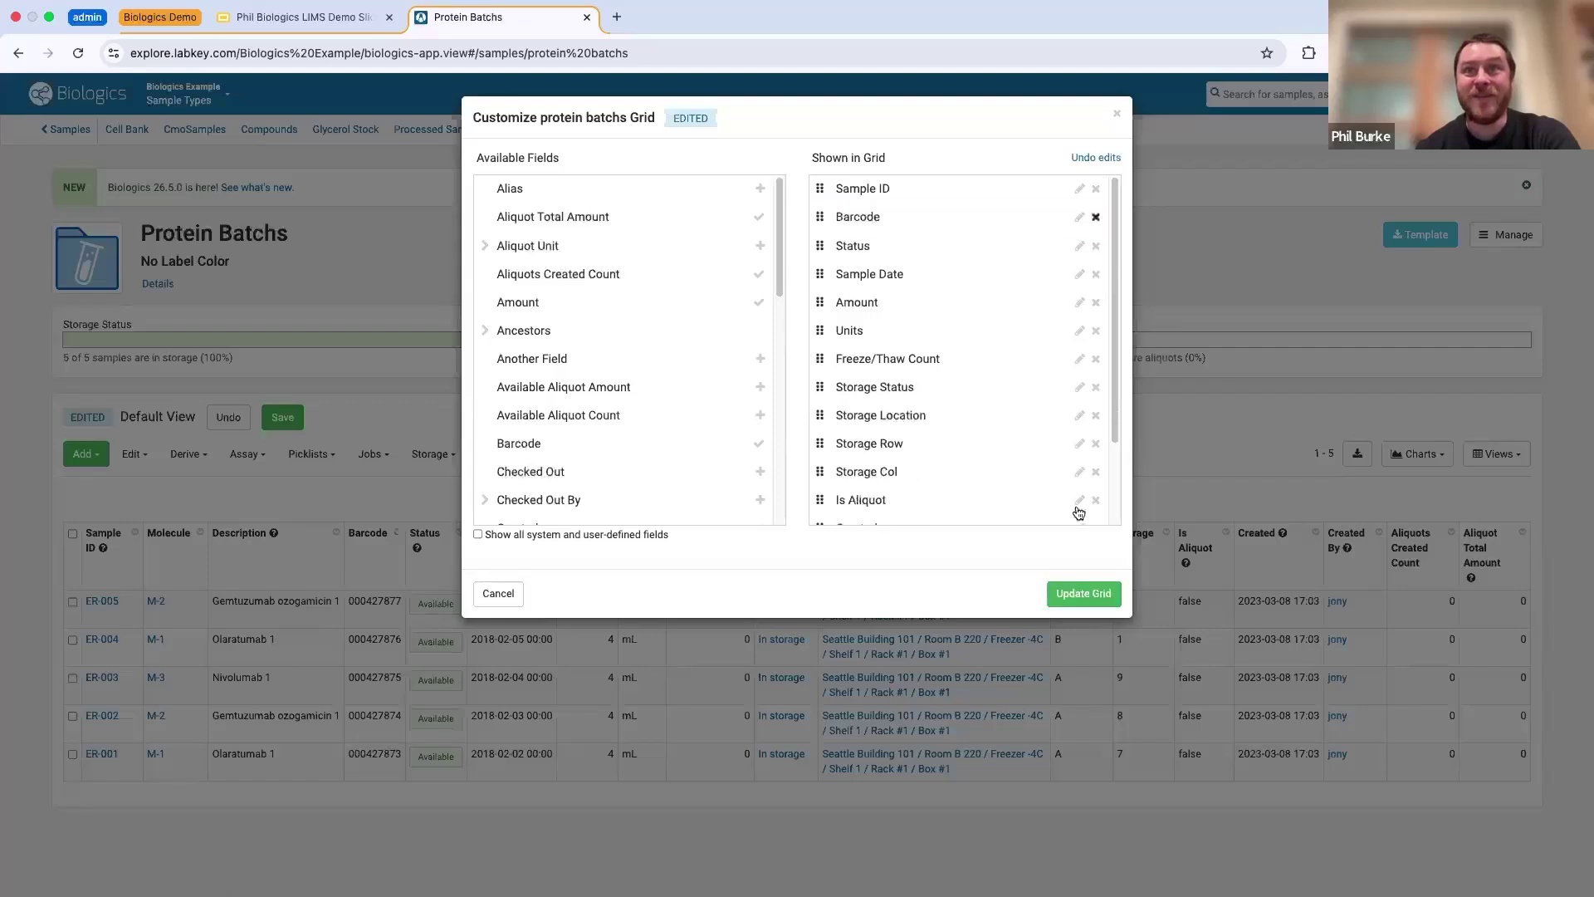
{"action": "left_click", "coordinate": [1080, 594]}
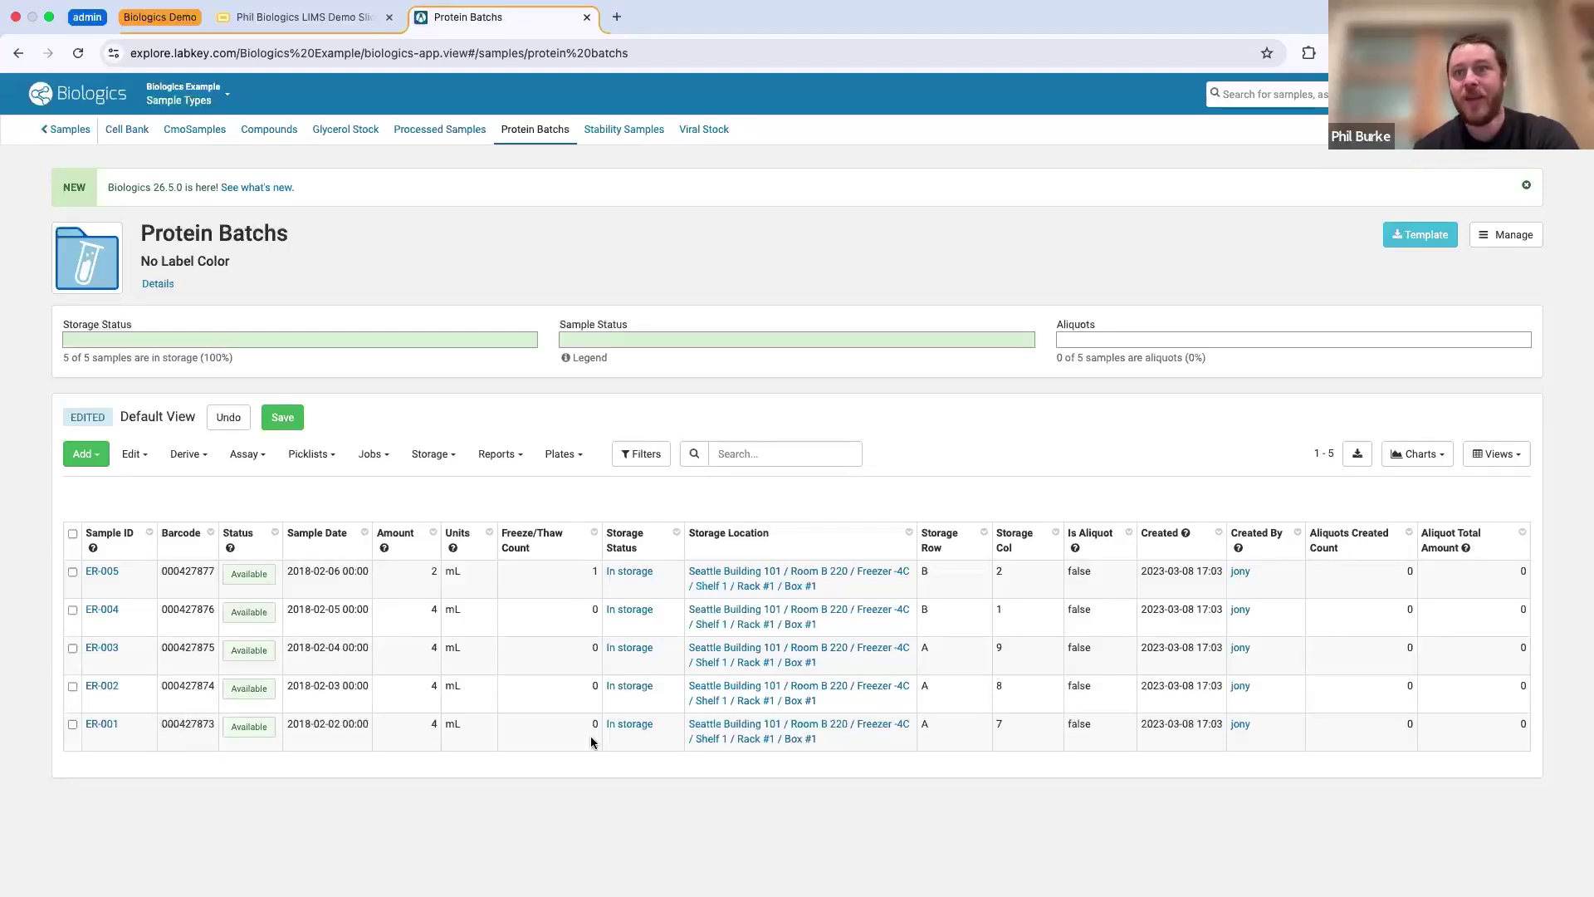
- Customize the protein batch grid again, removing the Sample Date, Created and Created By fields
{"action": "left_click", "coordinate": [1494, 468]}
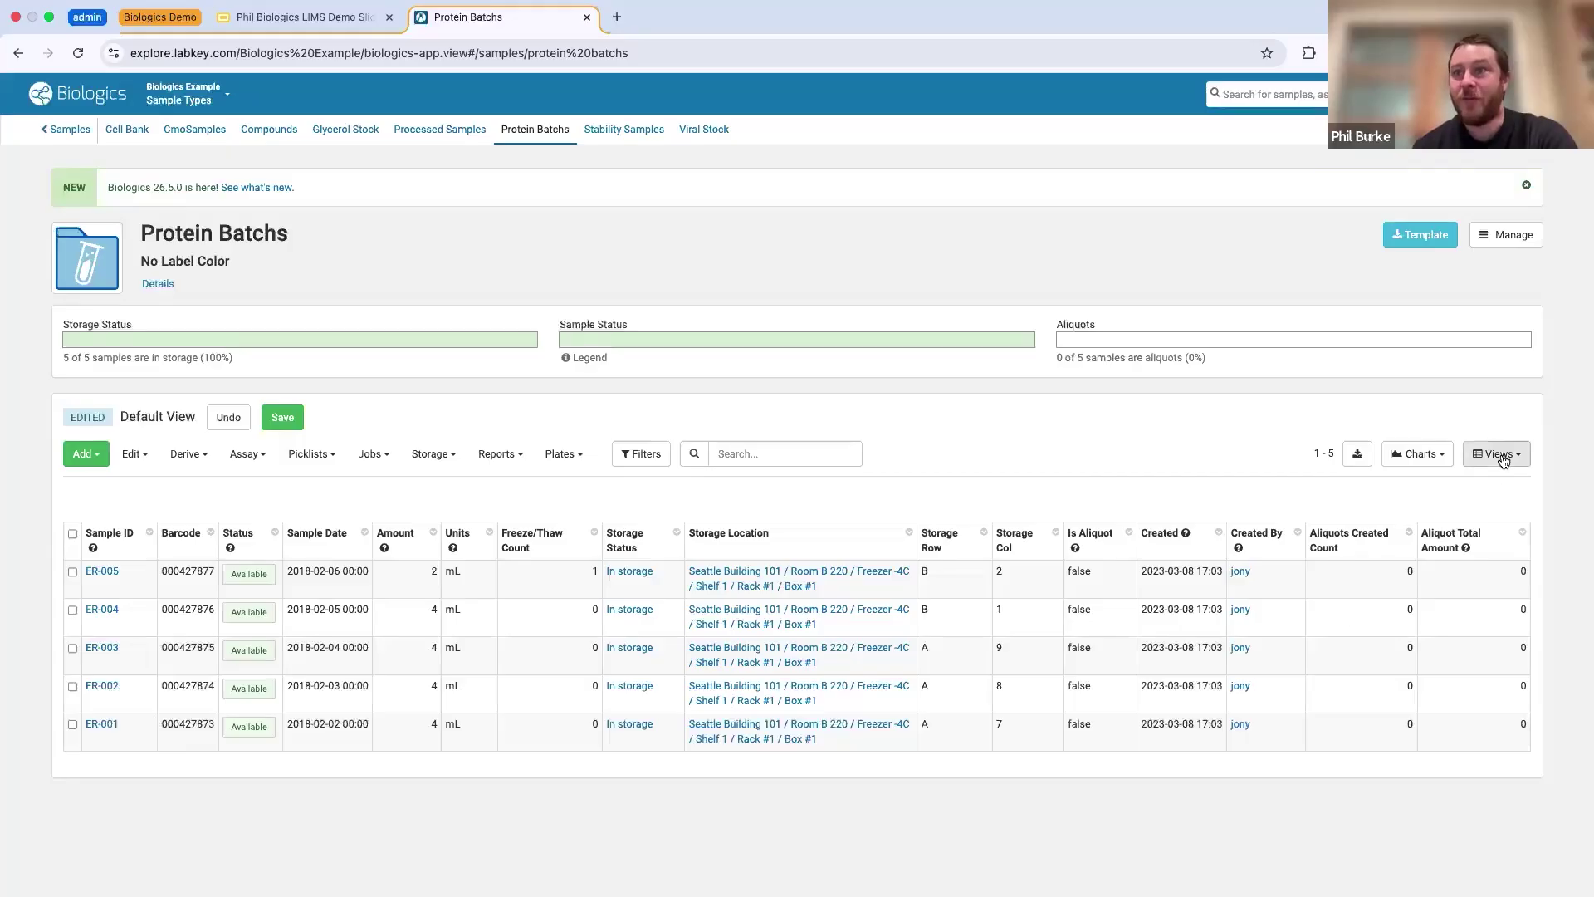
{"action": "left_click", "coordinate": [1467, 516]}
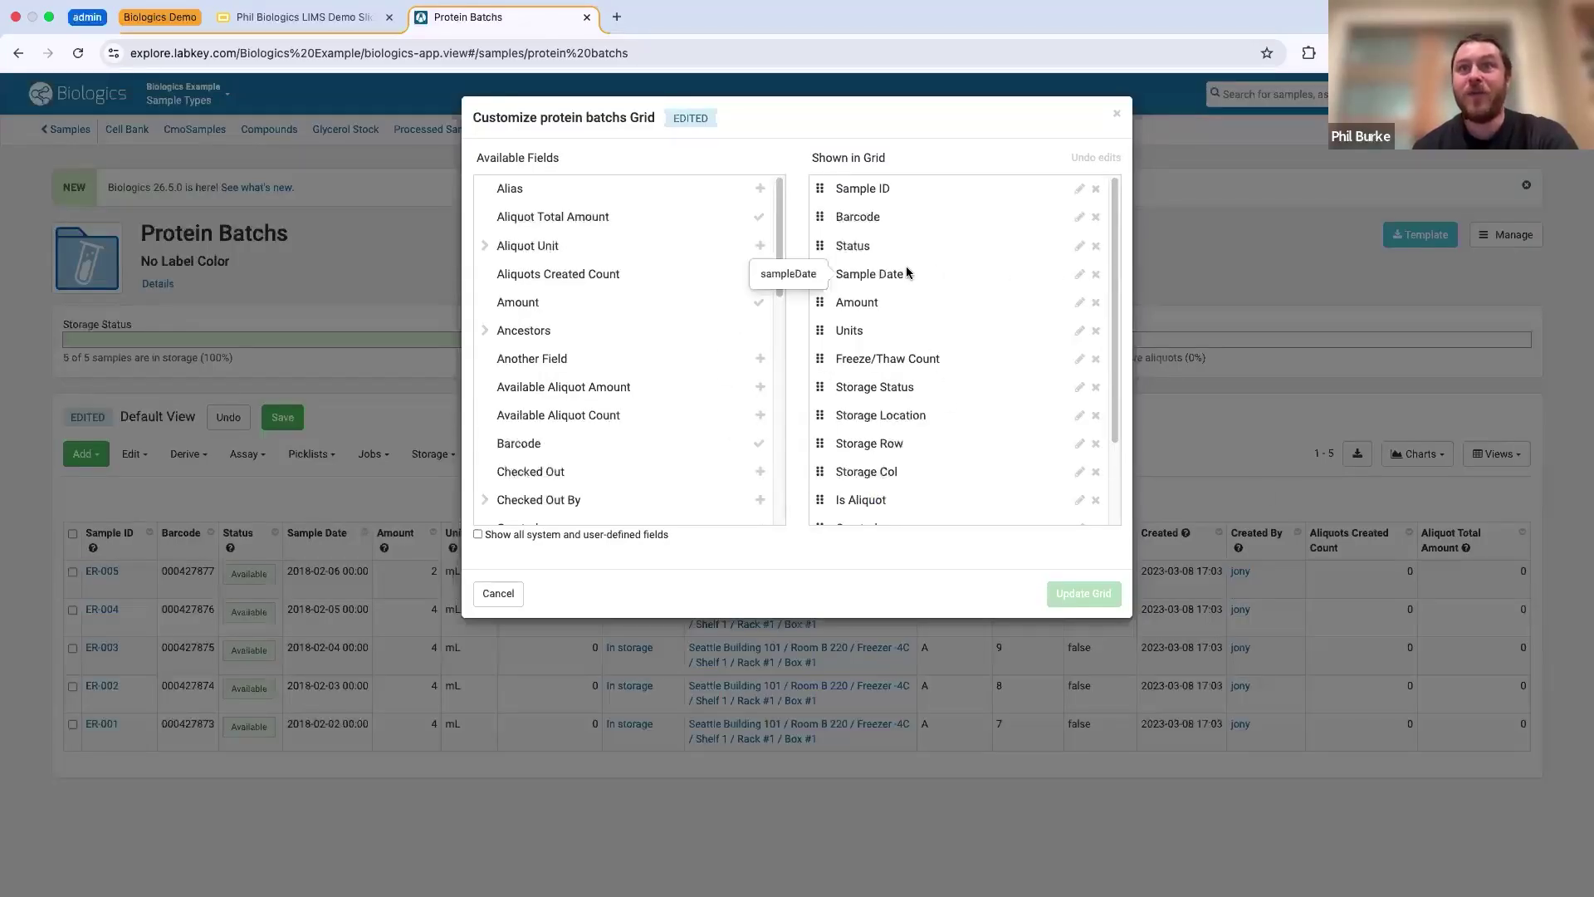
{"action": "left_click", "coordinate": [1094, 278]}
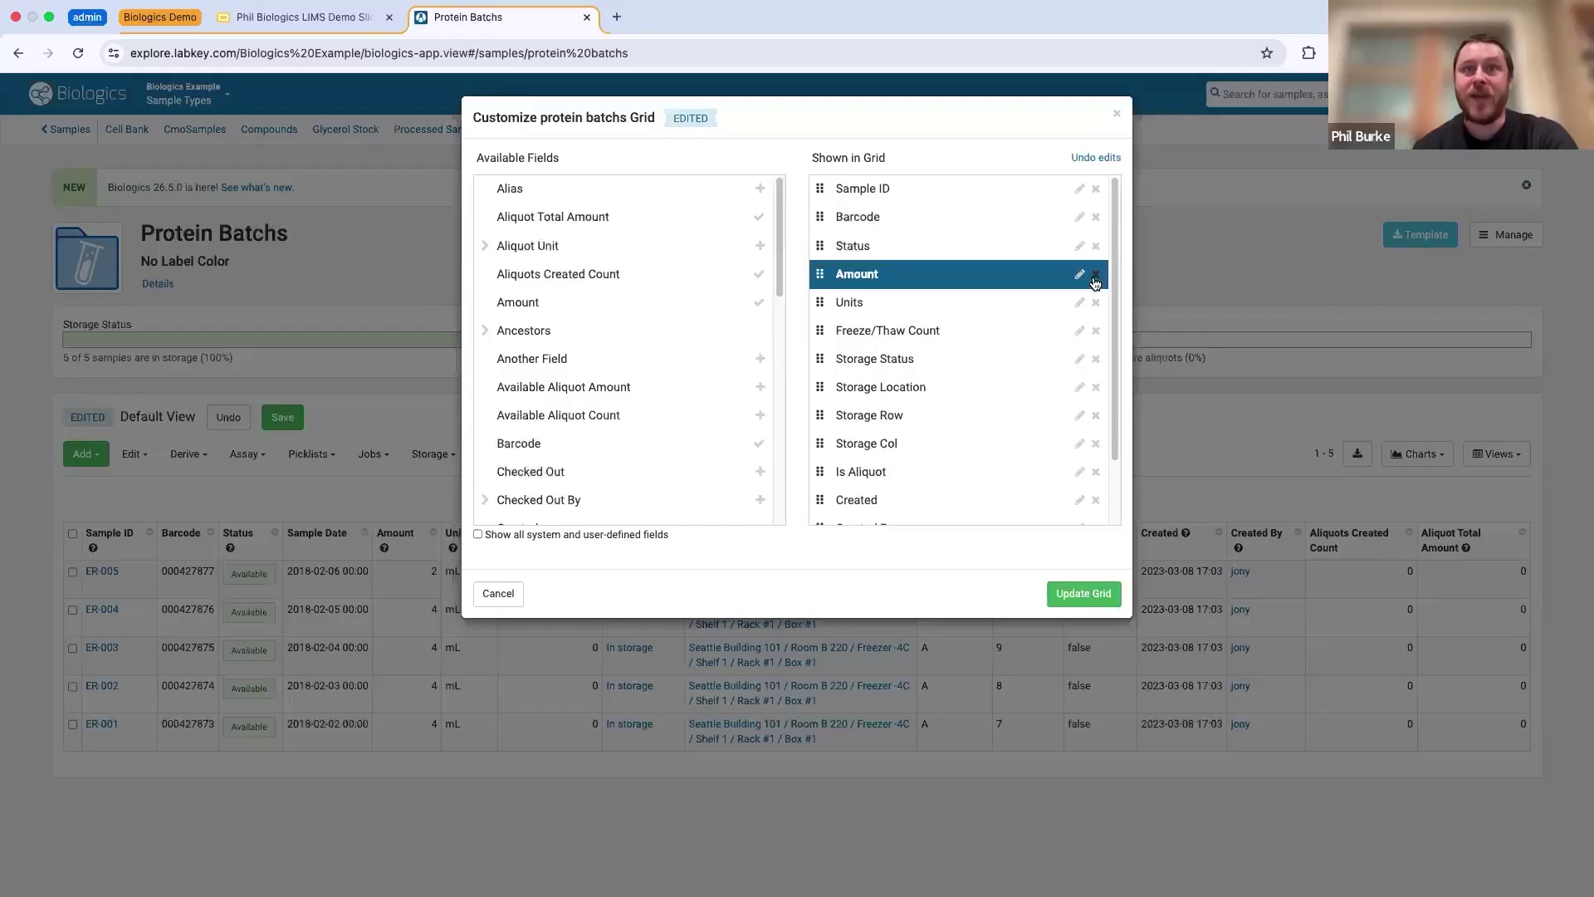
{"action": "scroll", "coordinate": [1075, 328], "scroll_direction": "down", "scroll_amount": 2}
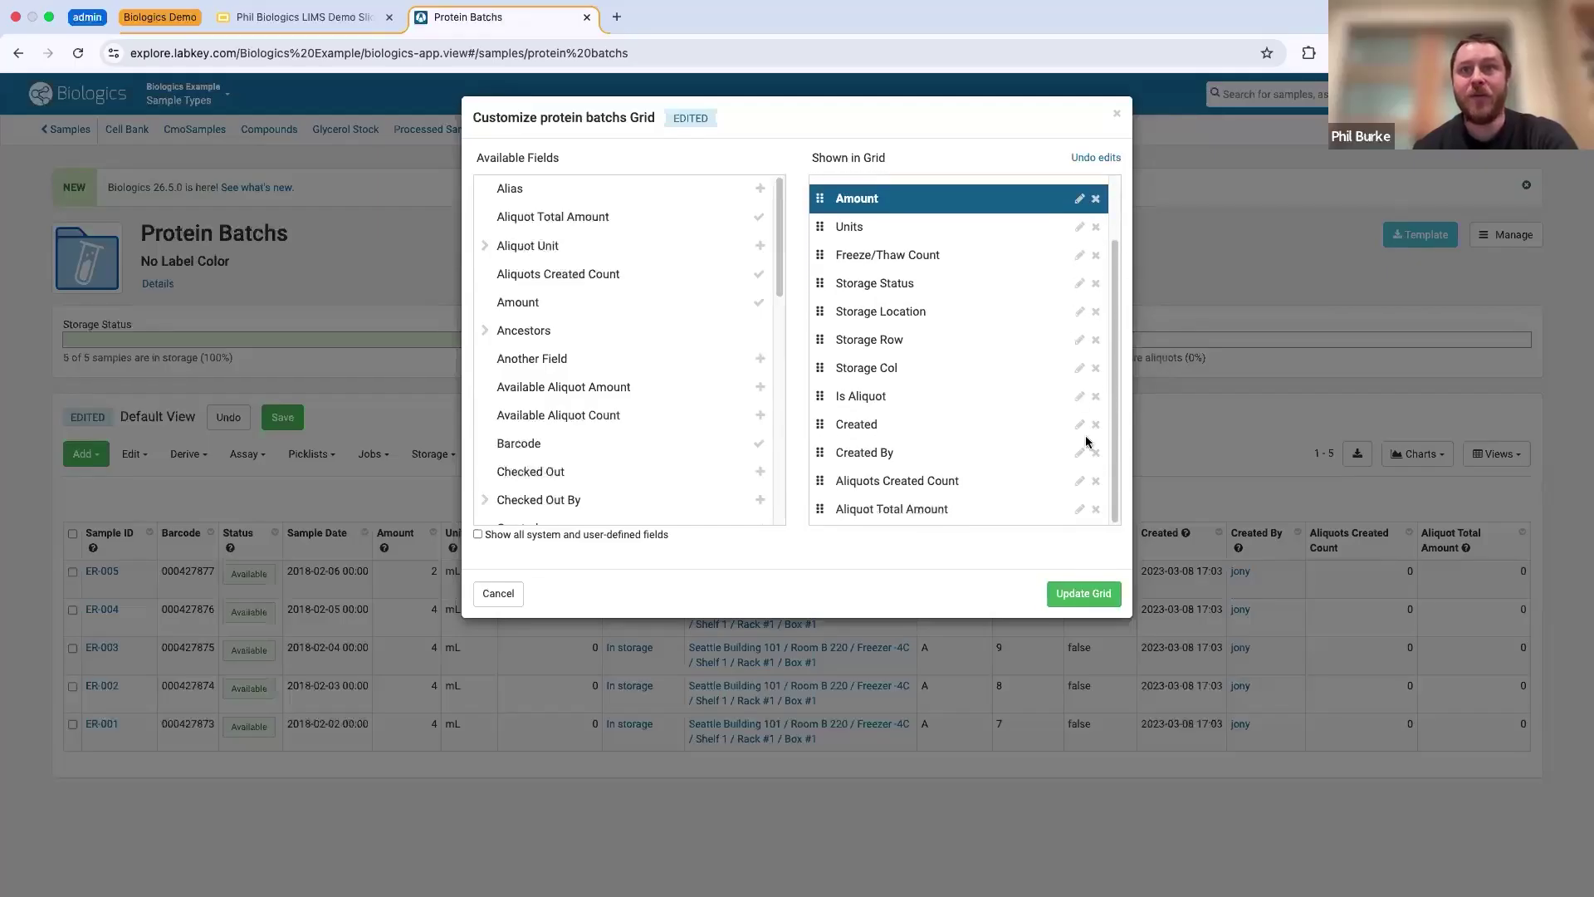
{"action": "left_click", "coordinate": [1096, 425]}
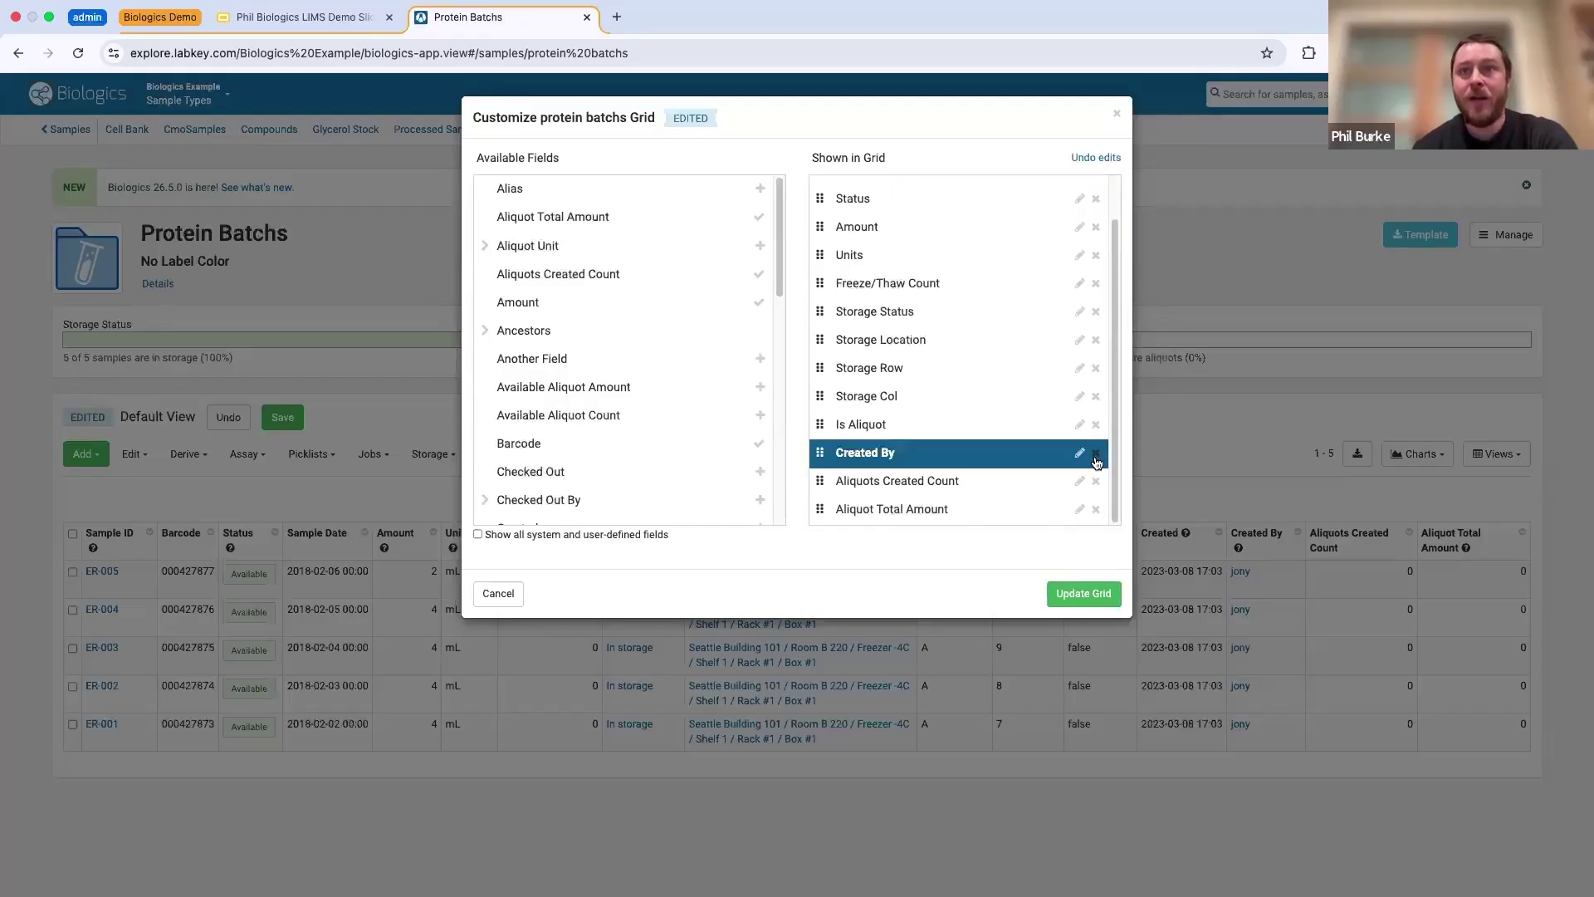
{"action": "left_click", "coordinate": [1096, 453]}
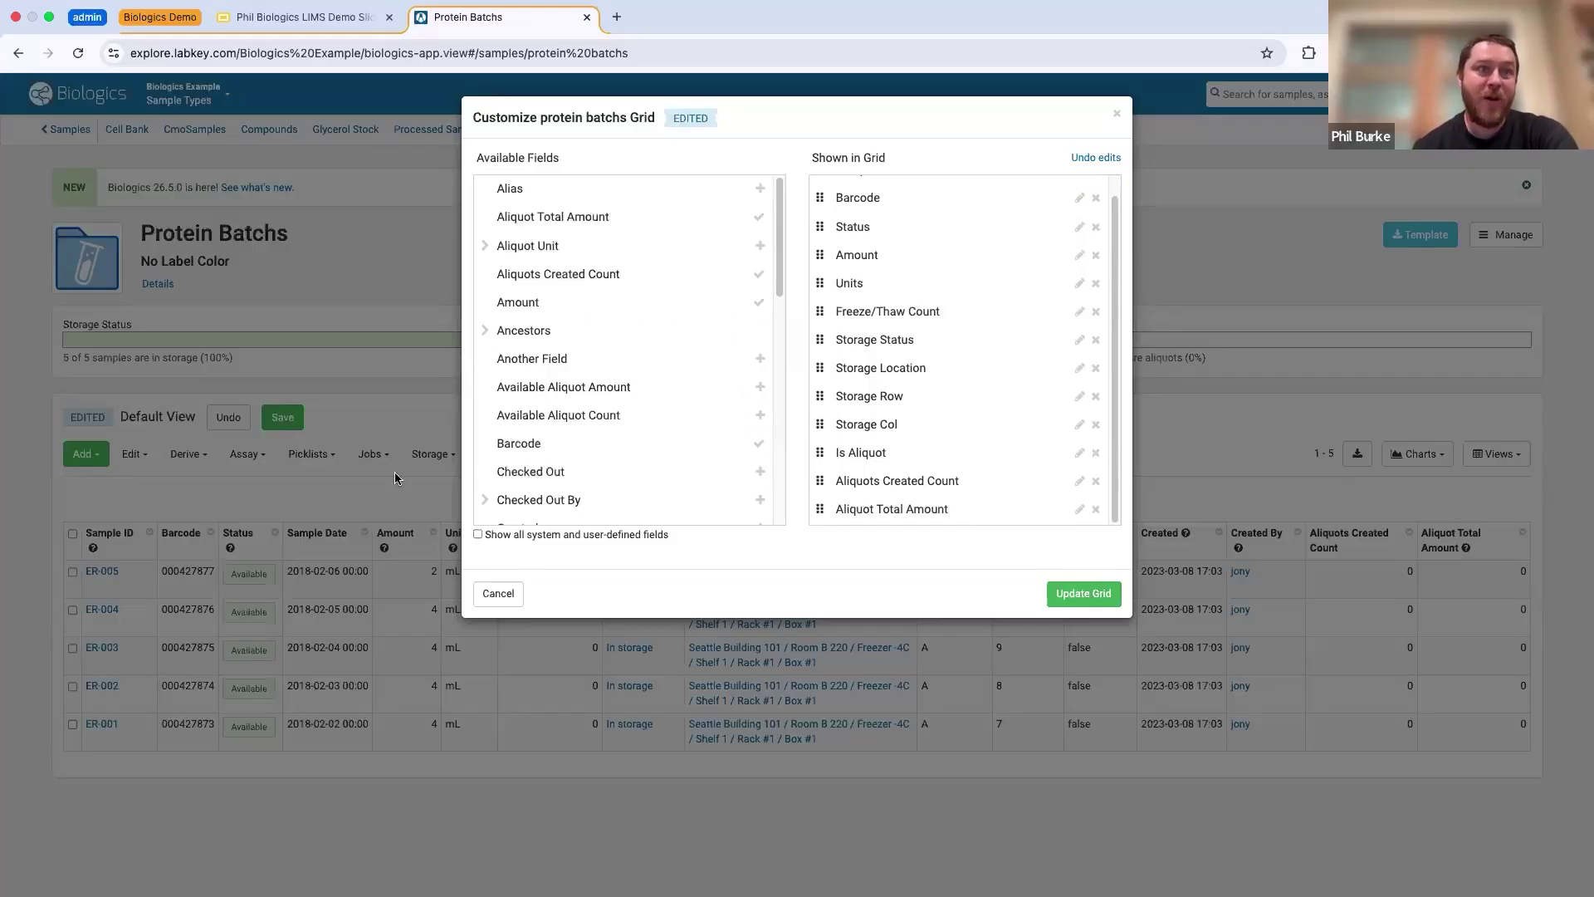
- Add the Molecule field from the Ancestors' Sources directly after Sample ID in the grid's shown fields
{"action": "left_click", "coordinate": [485, 331]}
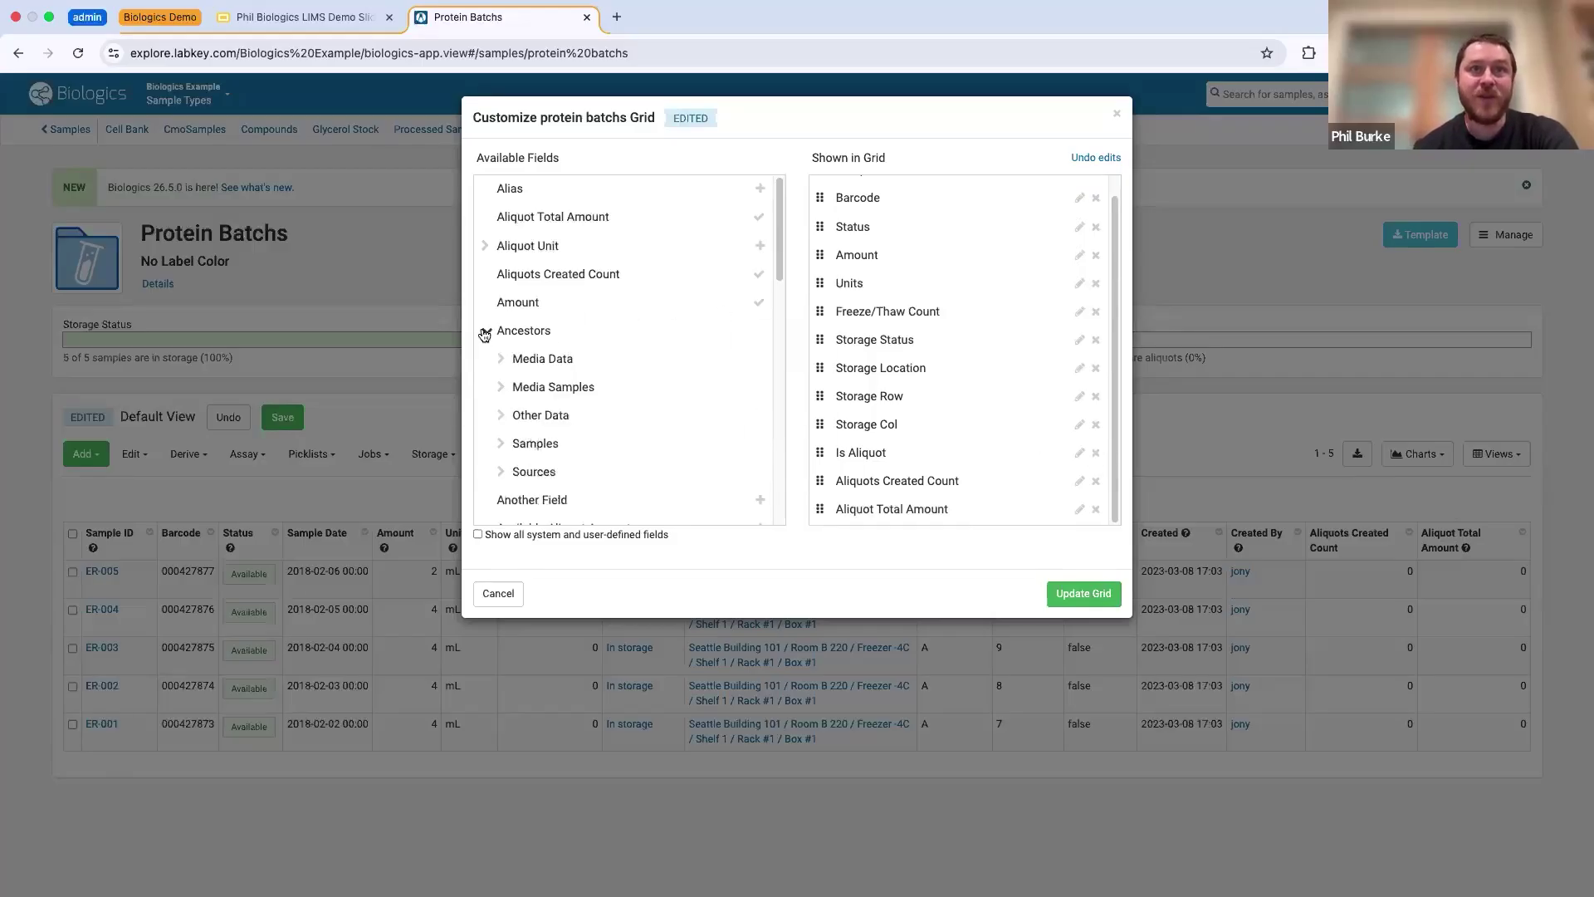
{"action": "left_click", "coordinate": [500, 472]}
{"action": "scroll", "coordinate": [579, 460], "scroll_direction": "down", "scroll_amount": 2}
{"action": "scroll", "coordinate": [580, 461], "scroll_direction": "down", "scroll_amount": 1}
{"action": "left_click", "coordinate": [887, 231]}
{"action": "scroll", "coordinate": [886, 231], "scroll_direction": "up", "scroll_amount": 1}
{"action": "left_click", "coordinate": [875, 190]}
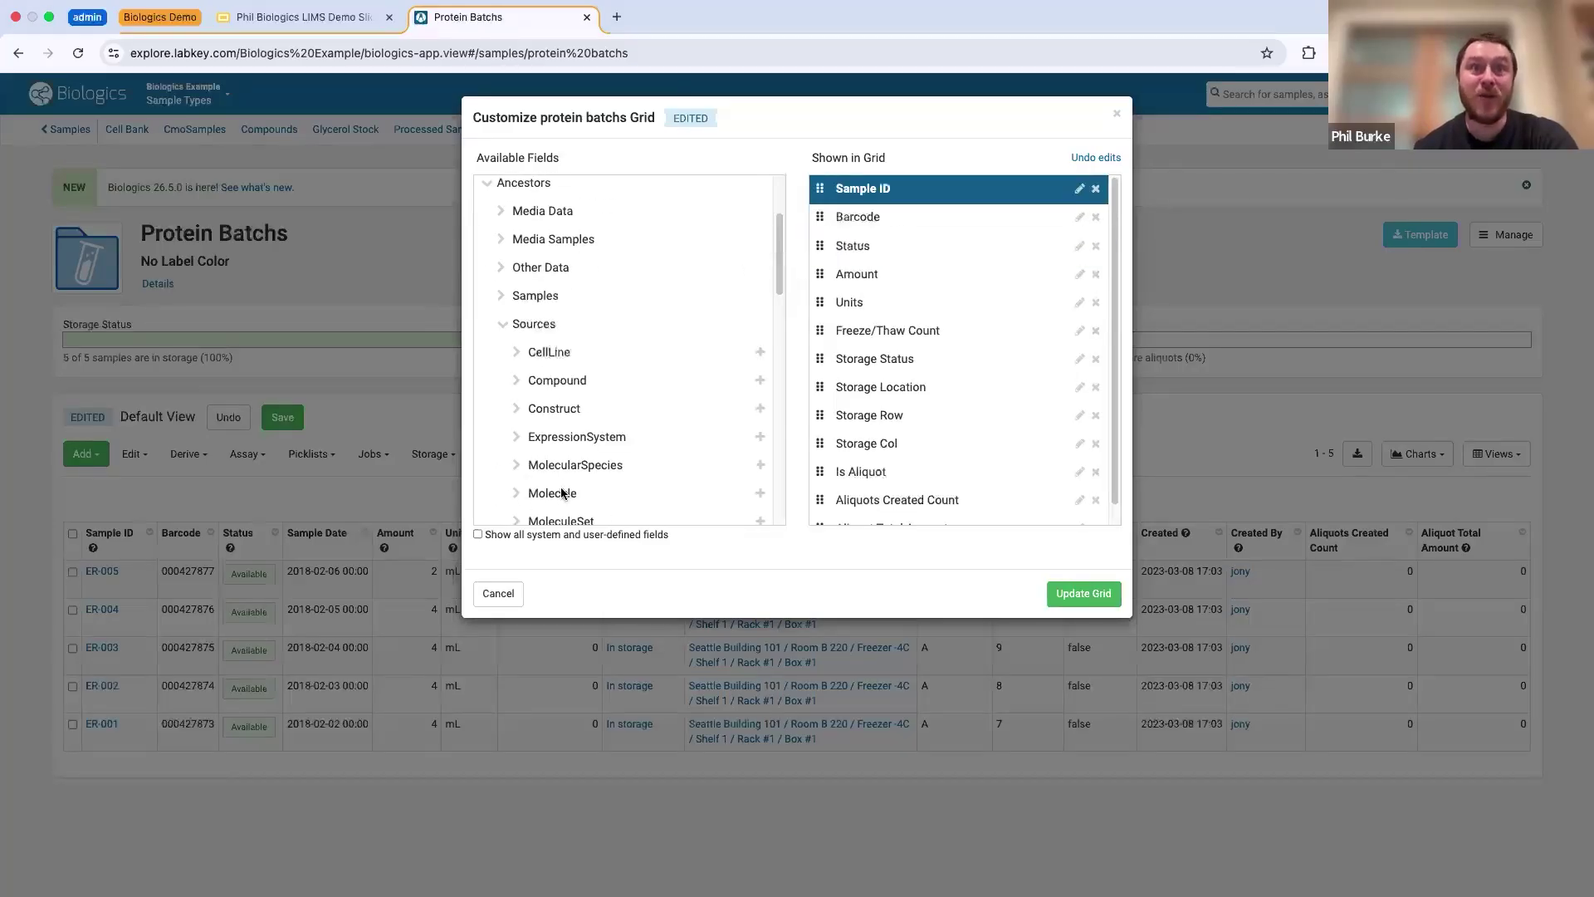
{"action": "left_click", "coordinate": [759, 493]}
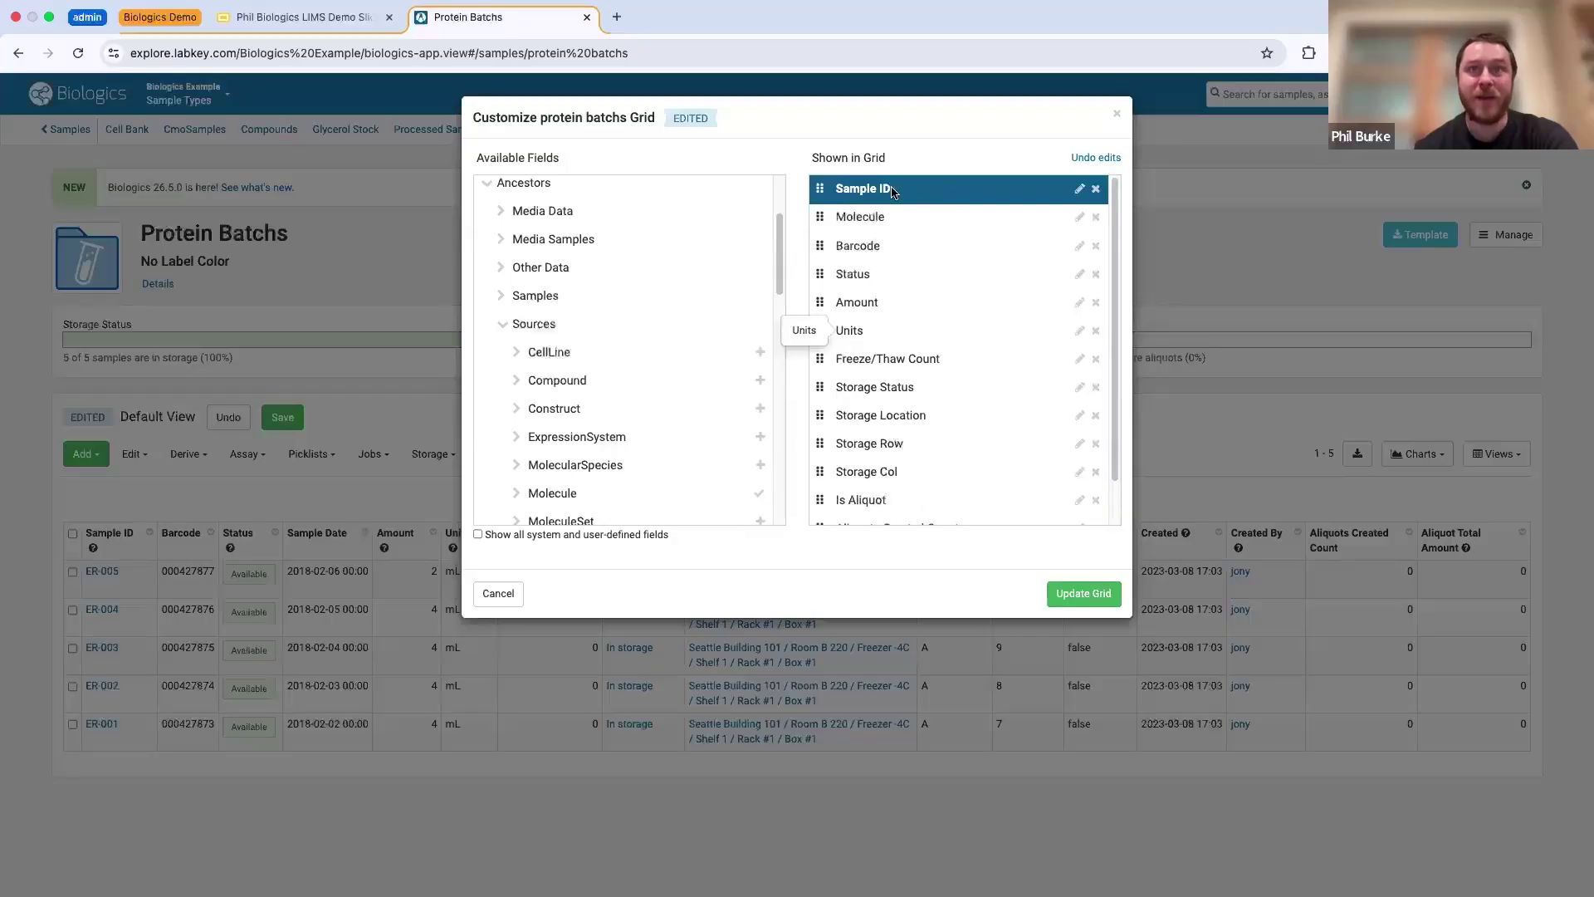
- Add the ancestor molecule's Description field directly after Molecule and apply the field changes to the protein batch grid
{"action": "scroll", "coordinate": [507, 440], "scroll_direction": "down", "scroll_amount": 1}
{"action": "left_click", "coordinate": [516, 464]}
{"action": "scroll", "coordinate": [583, 470], "scroll_direction": "down", "scroll_amount": 5}
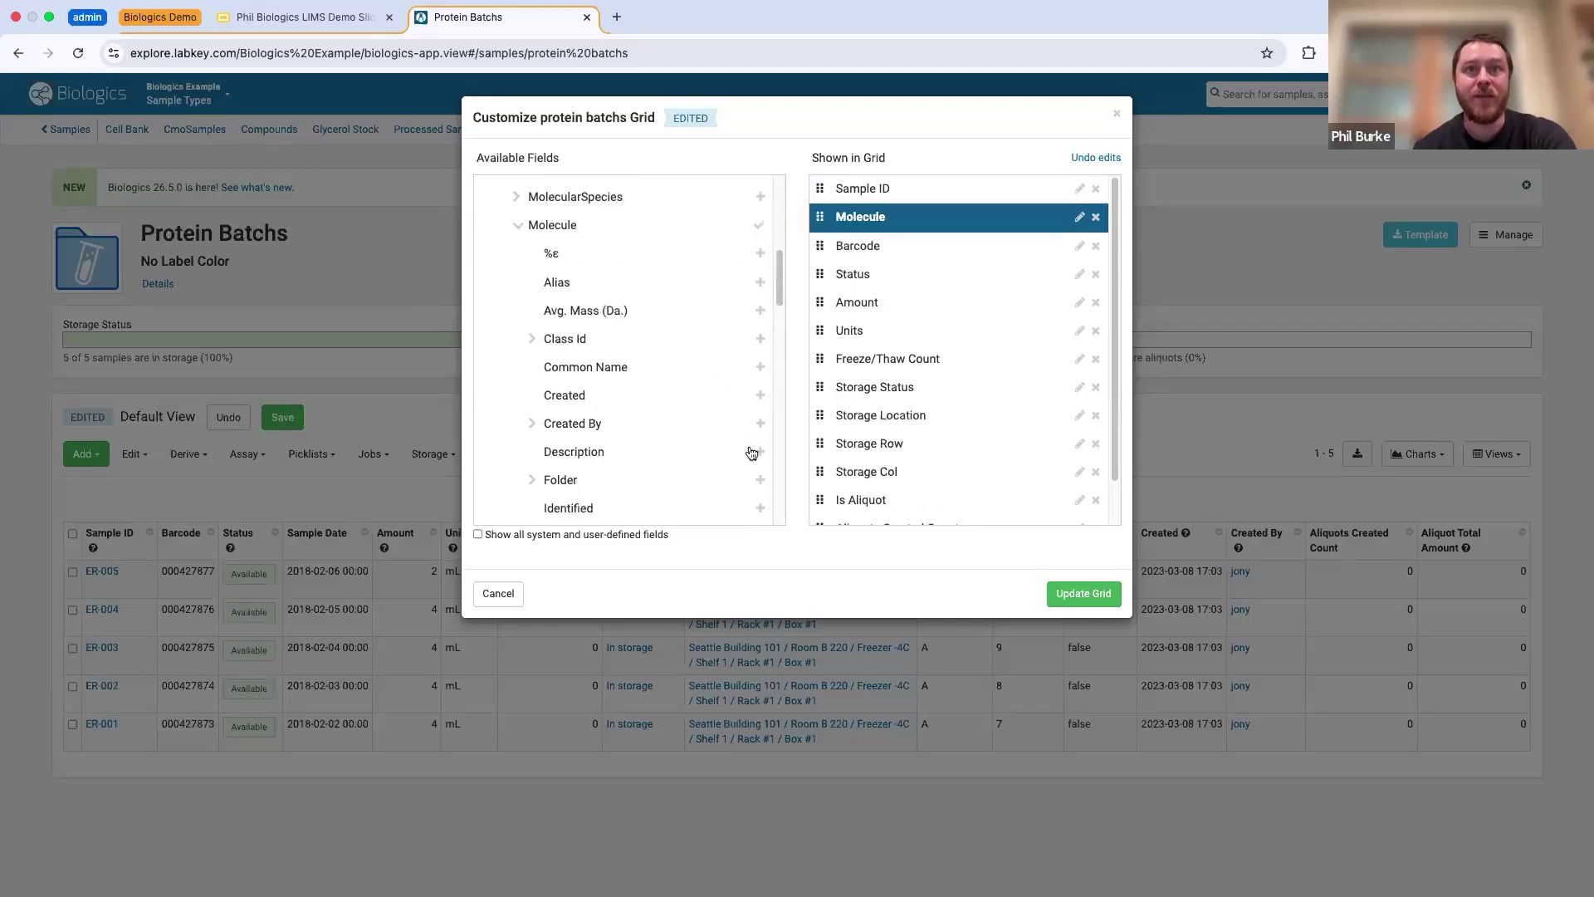
{"action": "left_click", "coordinate": [759, 452]}
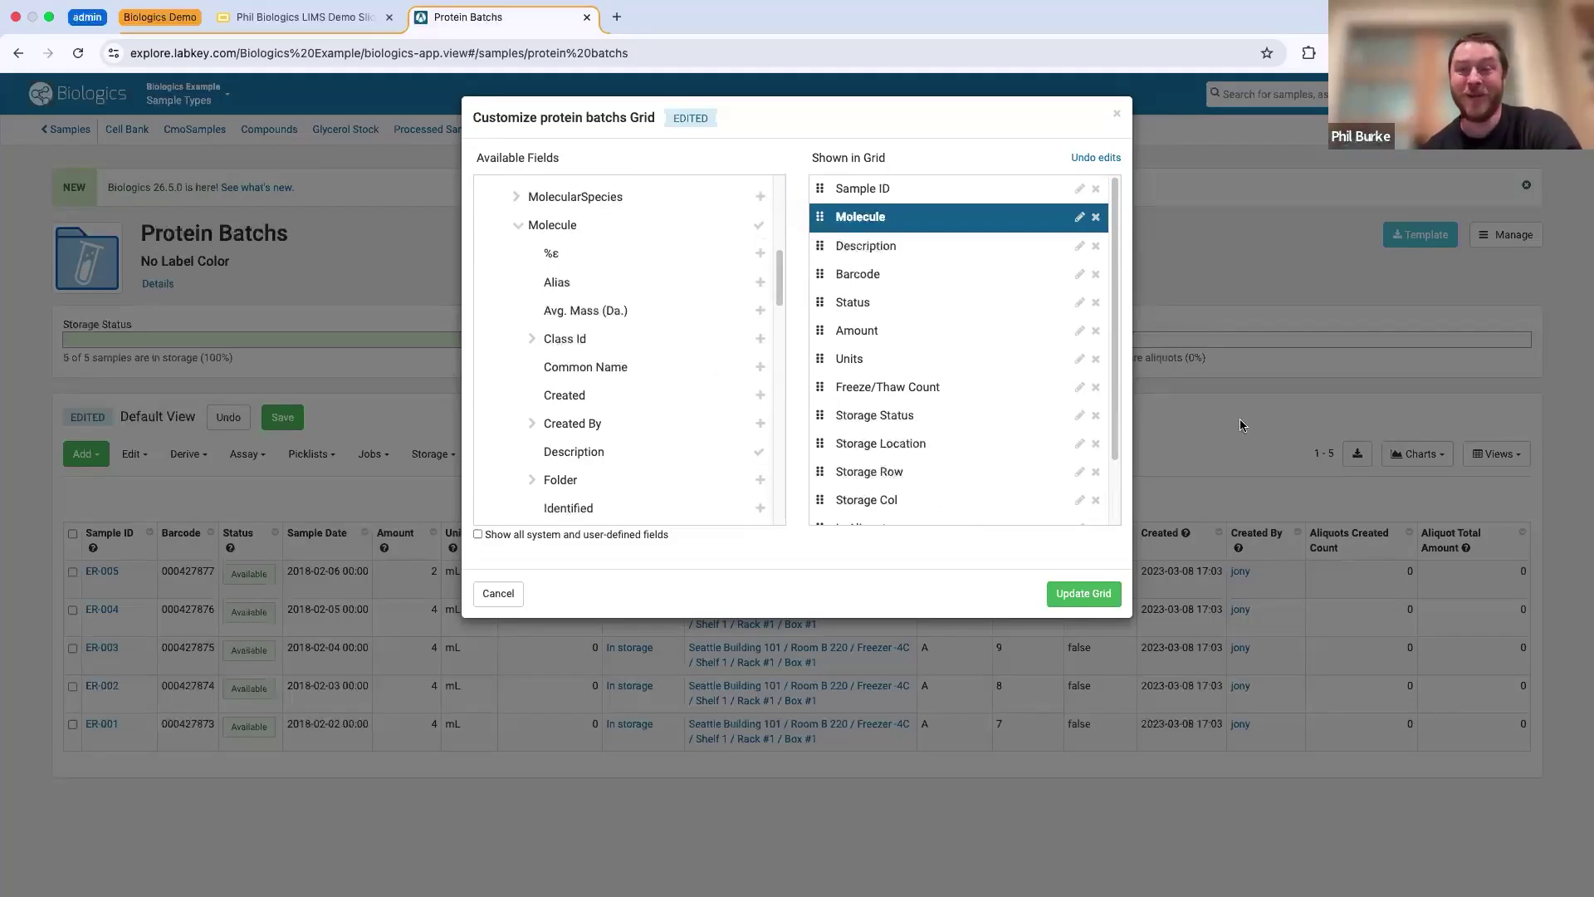
{"action": "left_click", "coordinate": [1100, 593]}
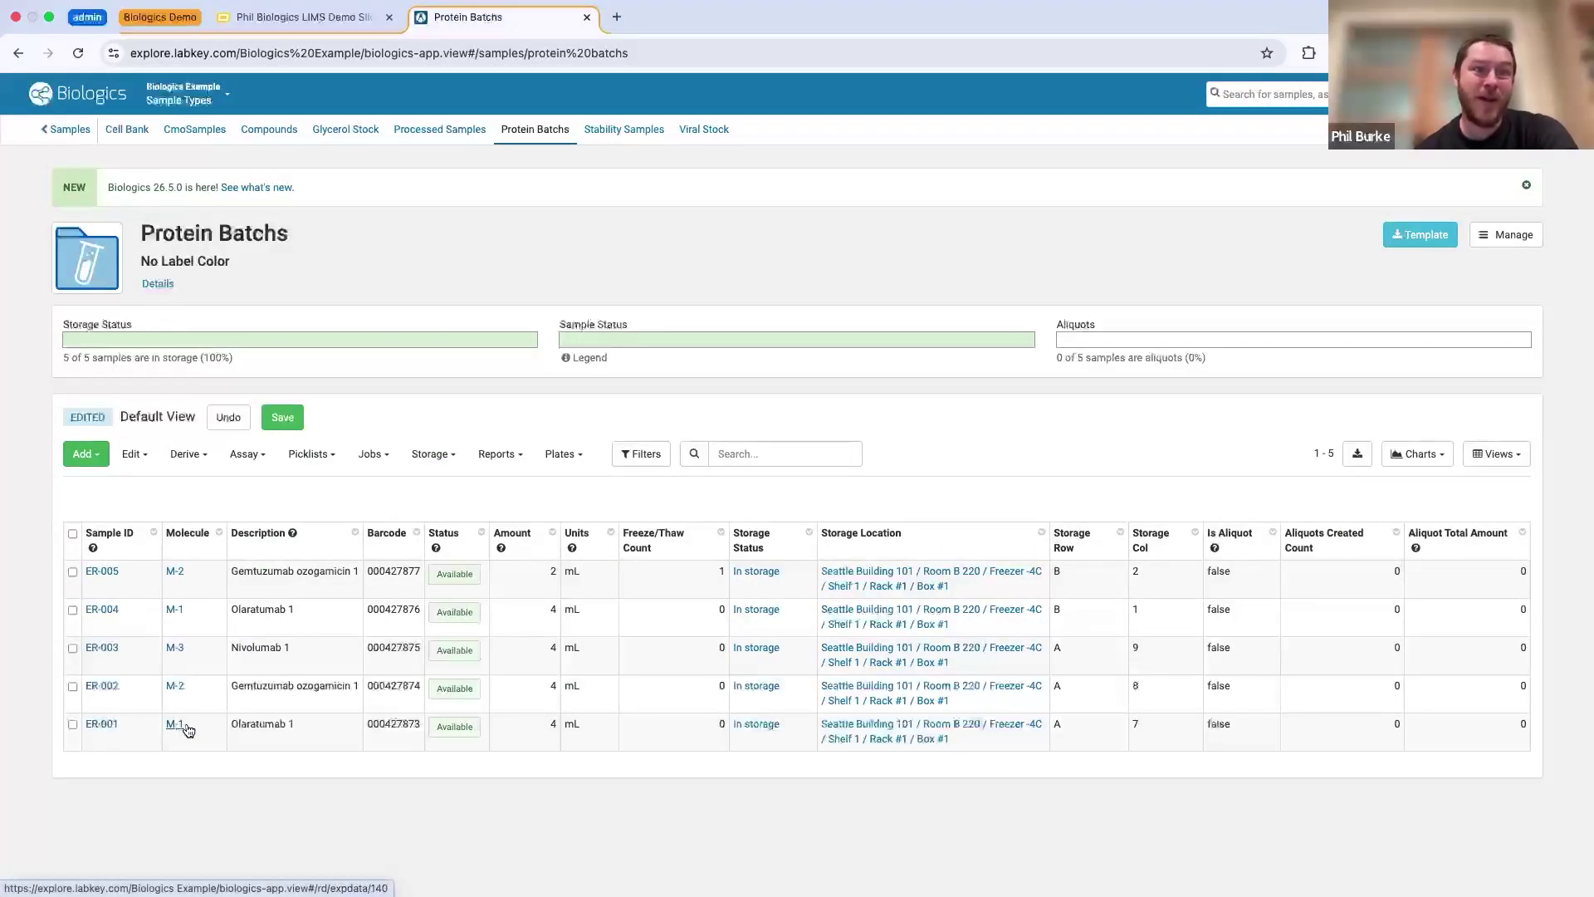
{"action": "left_click_drag", "start_coordinate": [229, 725], "coordinate": [328, 730]}
{"action": "left_click", "coordinate": [341, 737]}
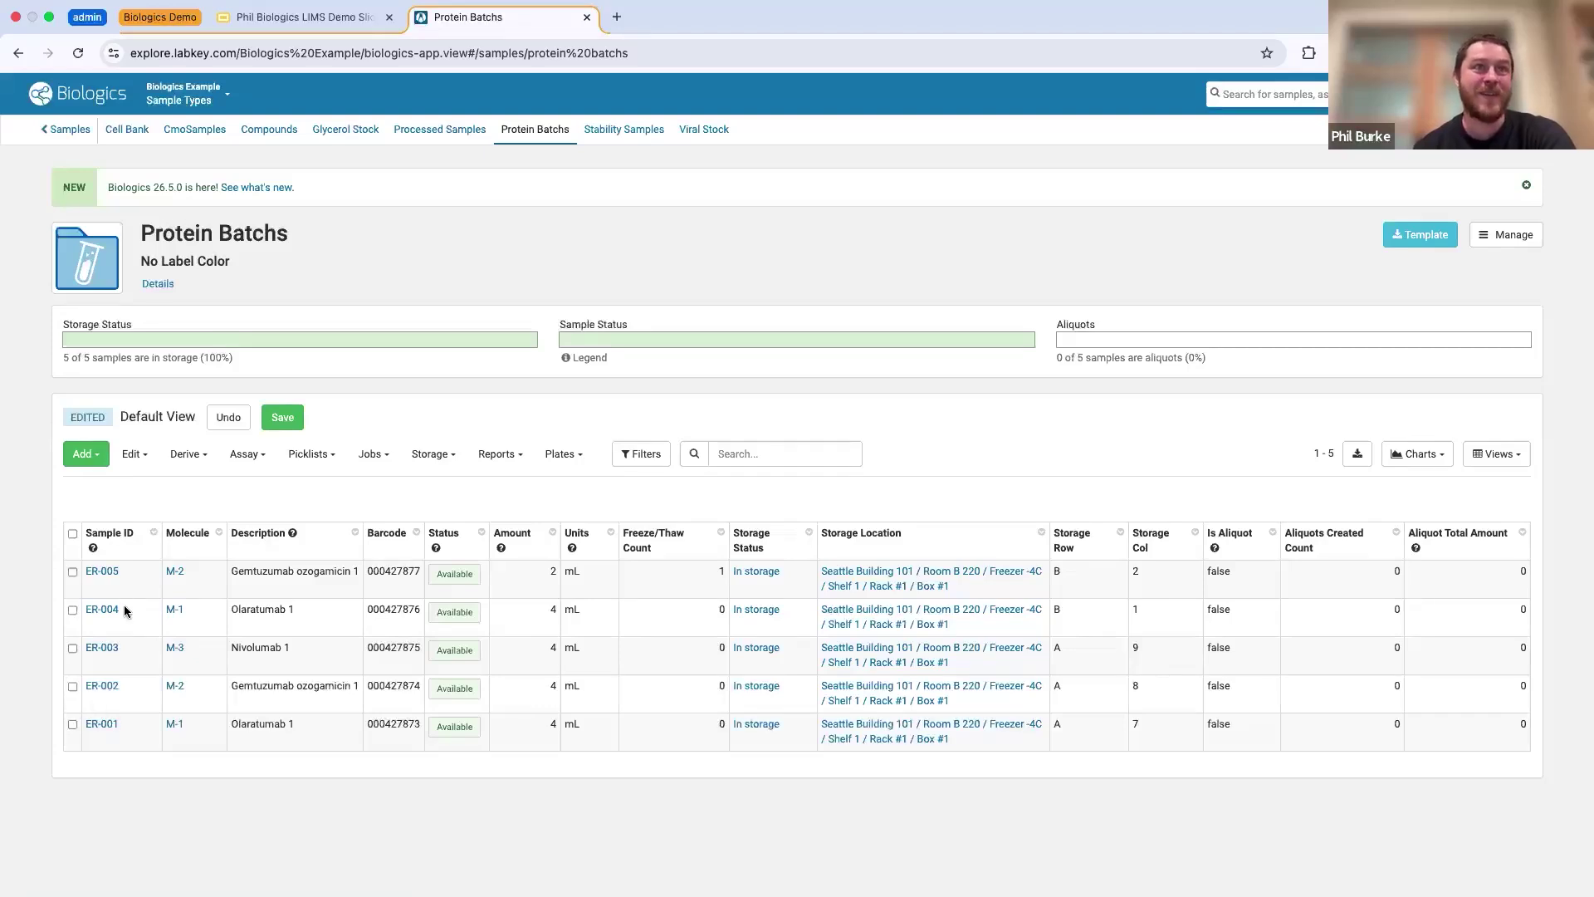
- Open the Demo Fusion Plate assay plate set from the list of plate sets
{"action": "left_click", "coordinate": [227, 99]}
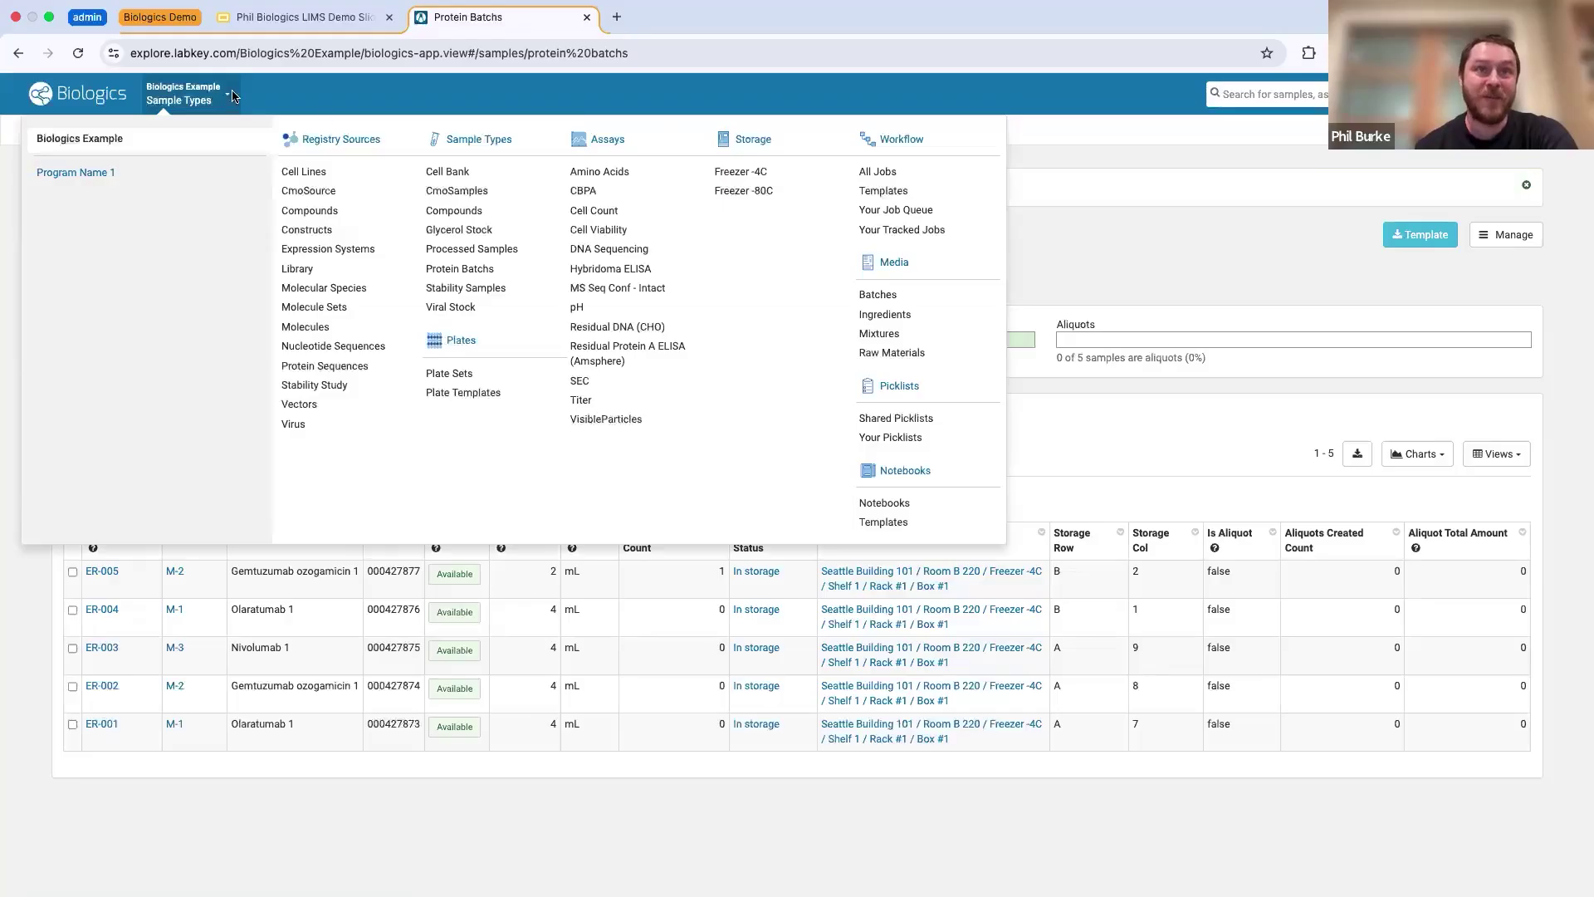
{"action": "left_click", "coordinate": [457, 376]}
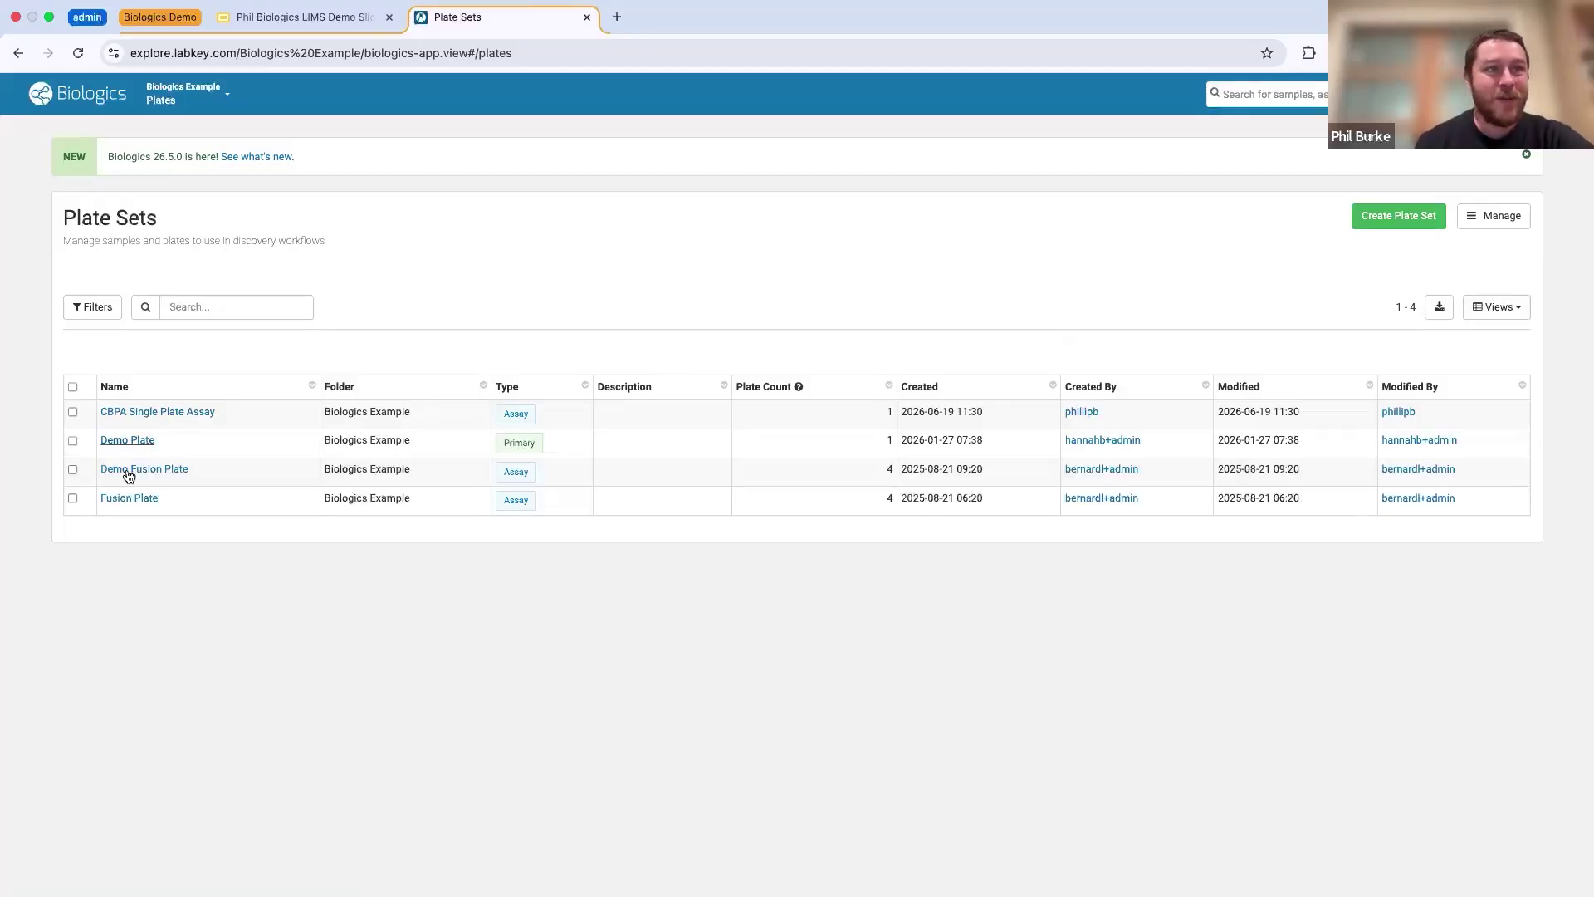
{"action": "left_click", "coordinate": [160, 471]}
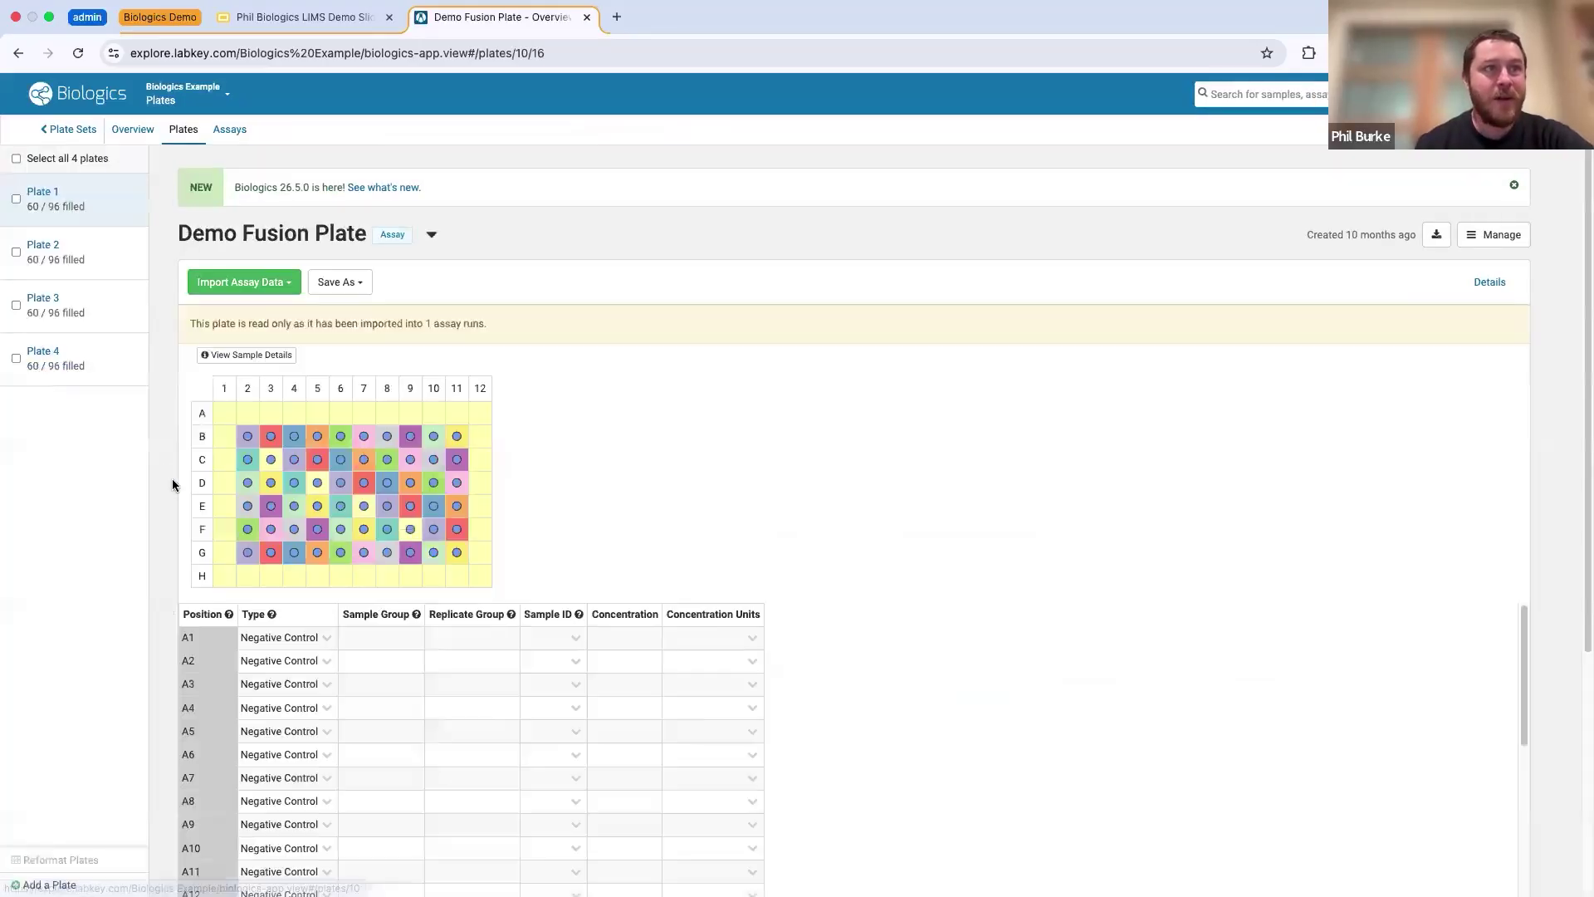
- Examine Plate 1's layout, selecting wells B2 through G11 to review their sample groups, sample IDs and concentrations
{"action": "scroll", "coordinate": [656, 473], "scroll_direction": "down", "scroll_amount": 3}
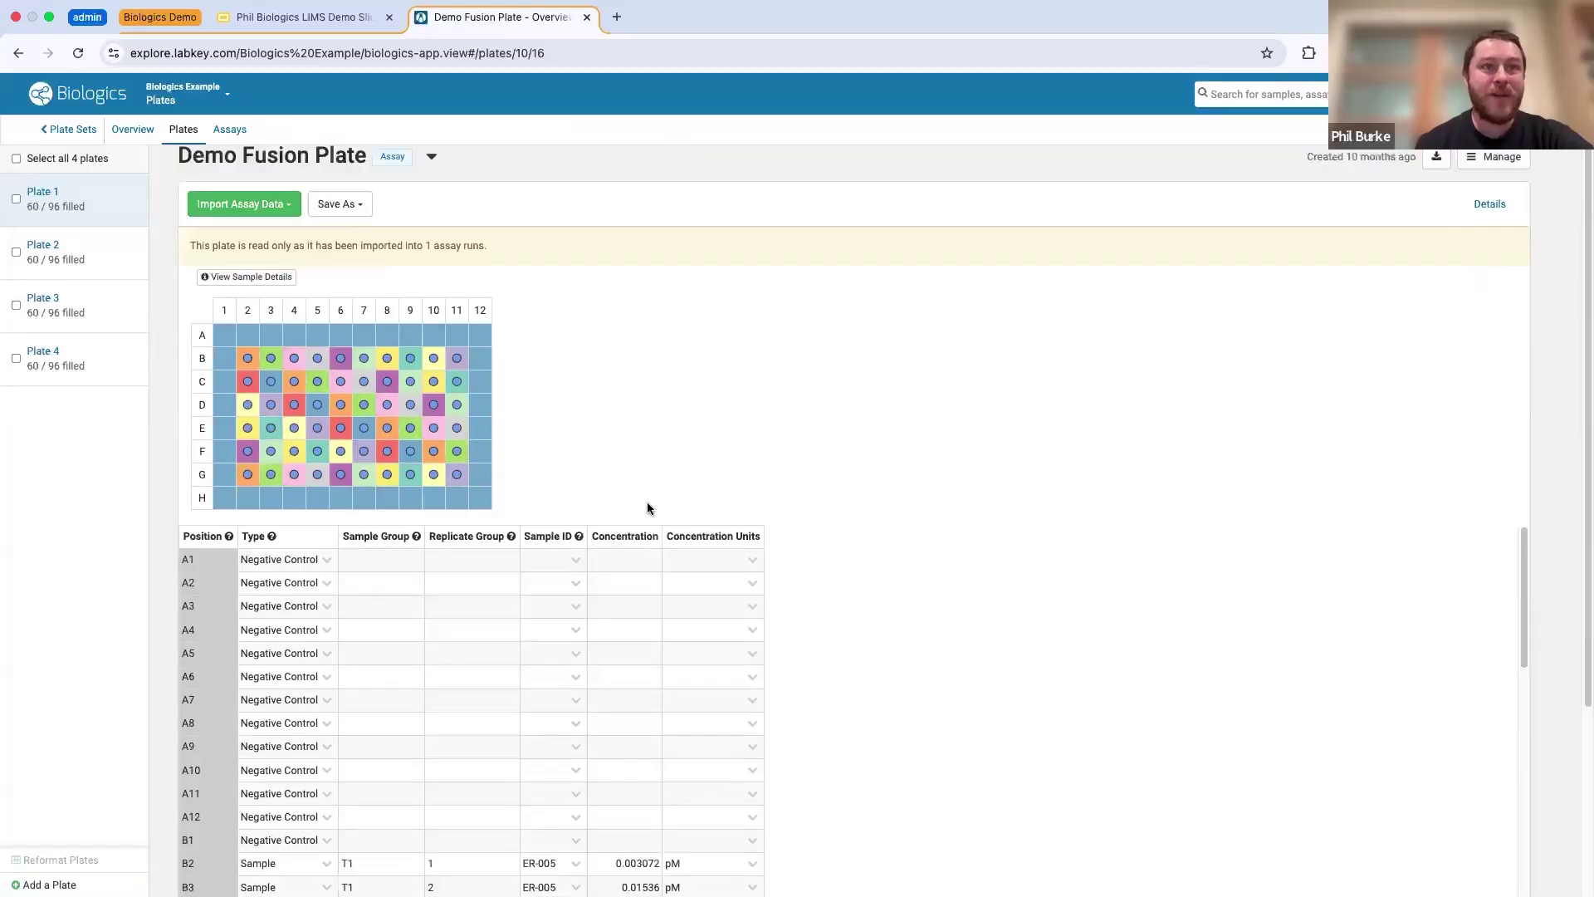
{"action": "scroll", "coordinate": [640, 488], "scroll_direction": "up", "scroll_amount": 3}
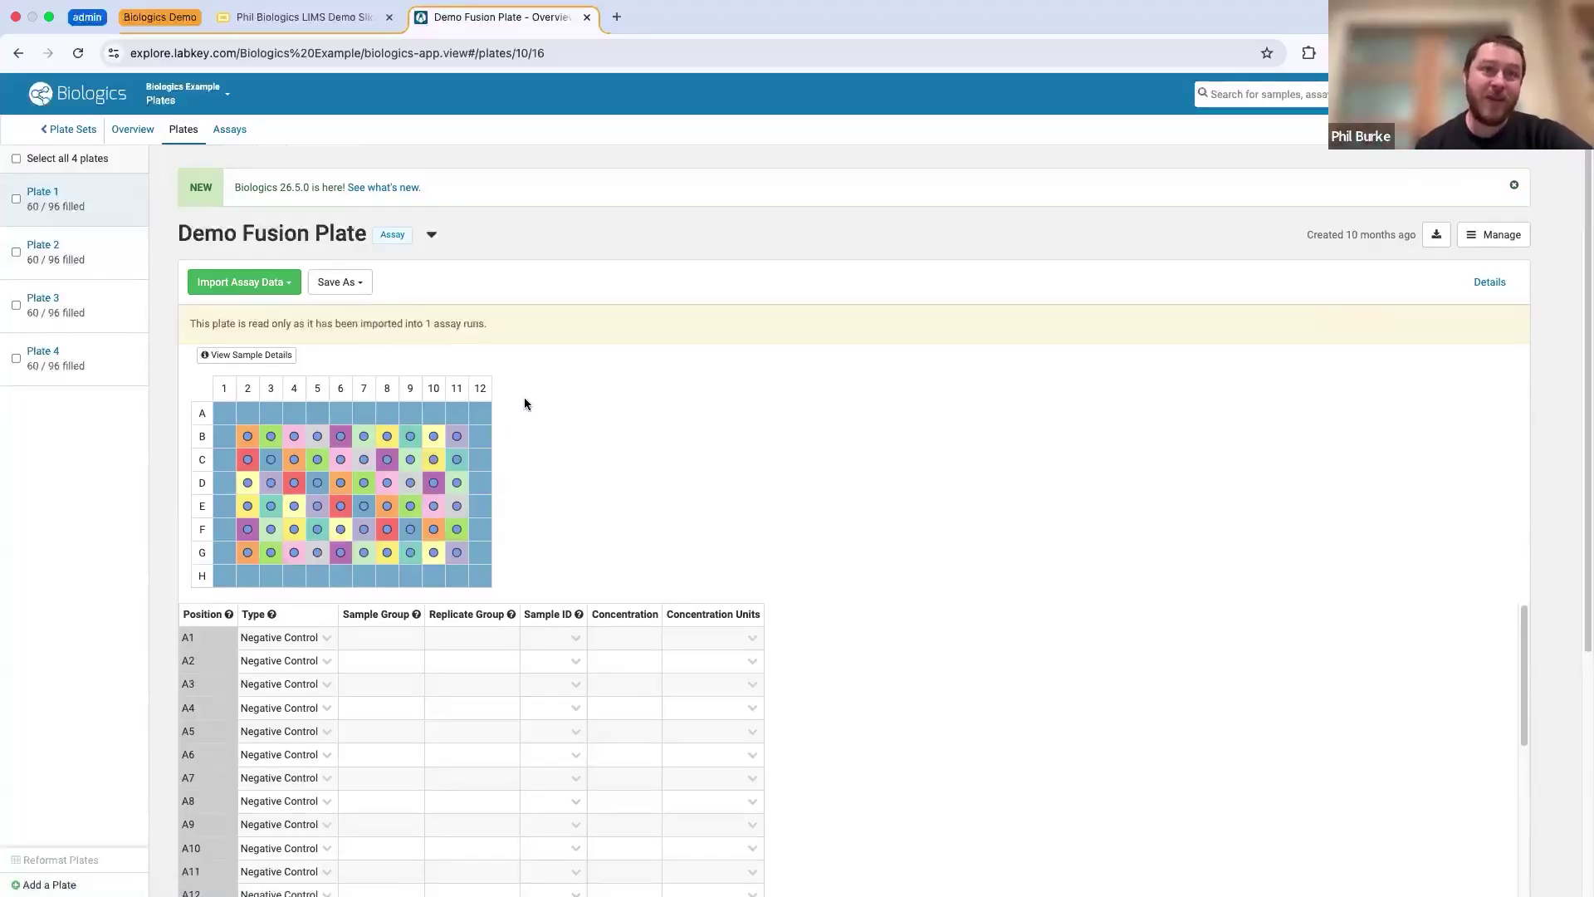
{"action": "left_click_drag", "start_coordinate": [248, 436], "coordinate": [461, 562]}
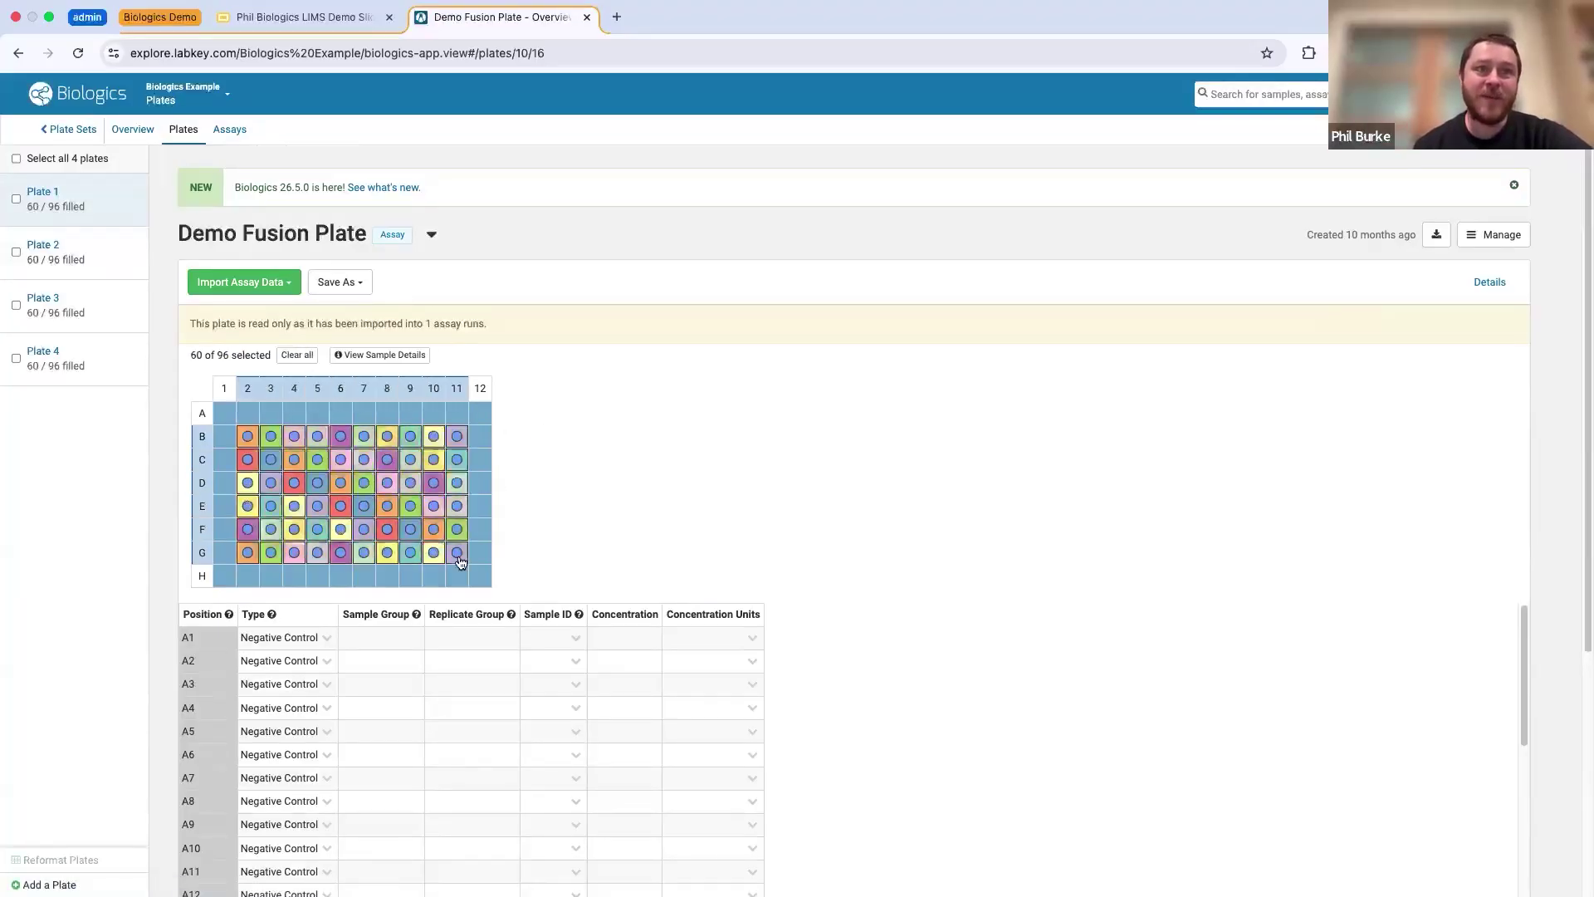
{"action": "scroll", "coordinate": [849, 581], "scroll_direction": "down", "scroll_amount": 3}
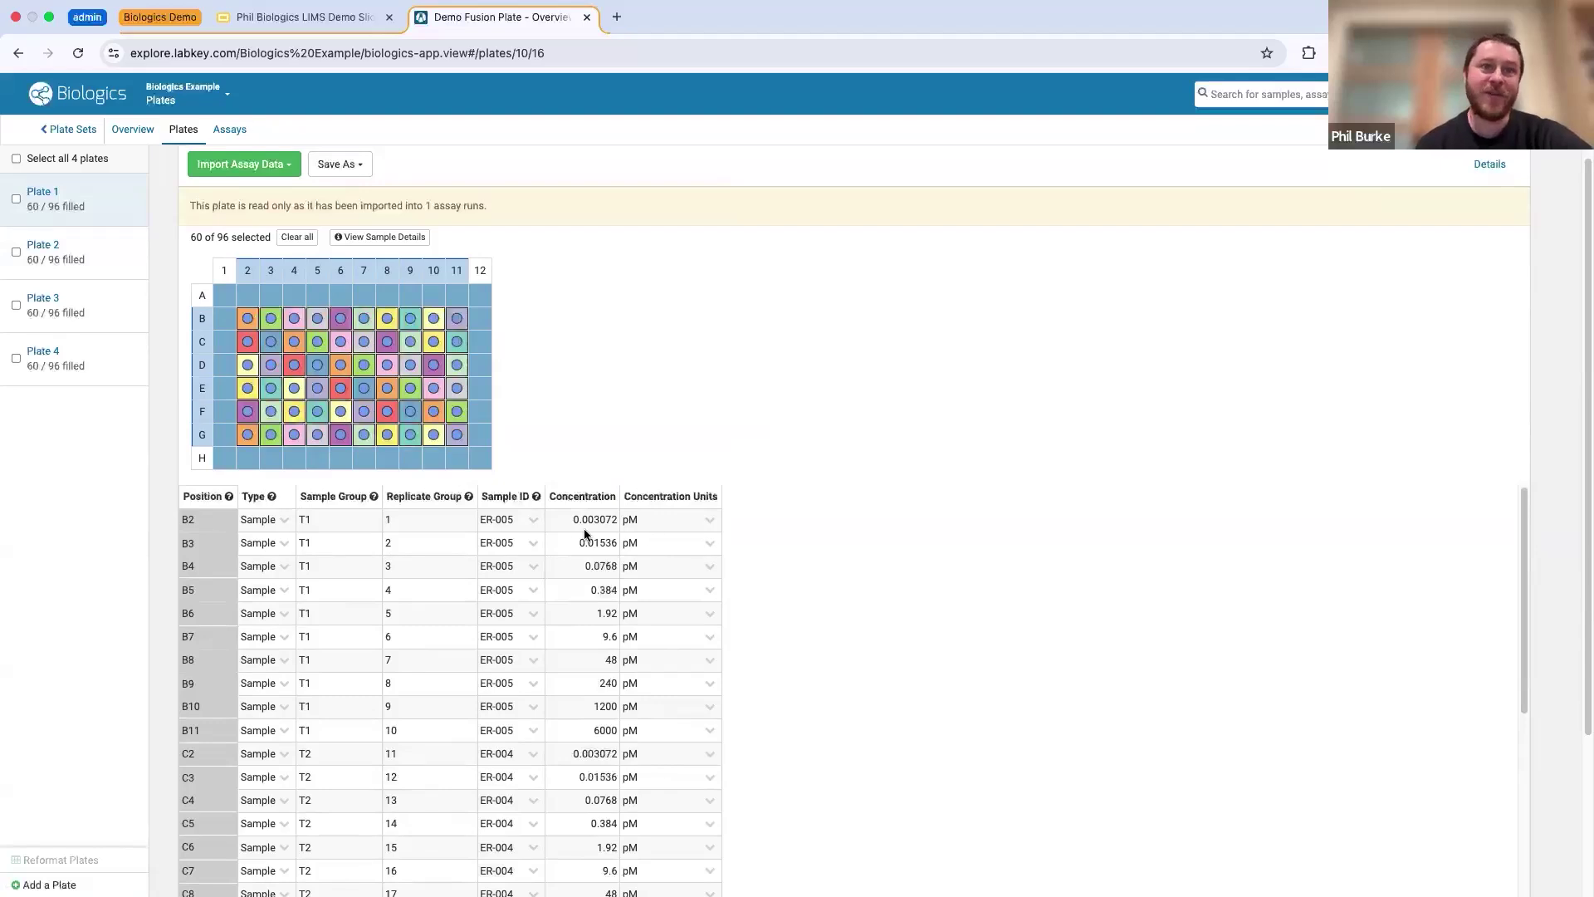
- Read through Plate 1's well list, comparing the replicate groups and concentration series of each sample from row B to row G
{"action": "scroll", "coordinate": [683, 529], "scroll_direction": "down", "scroll_amount": 2}
{"action": "scroll", "coordinate": [606, 614], "scroll_direction": "up", "scroll_amount": 3}
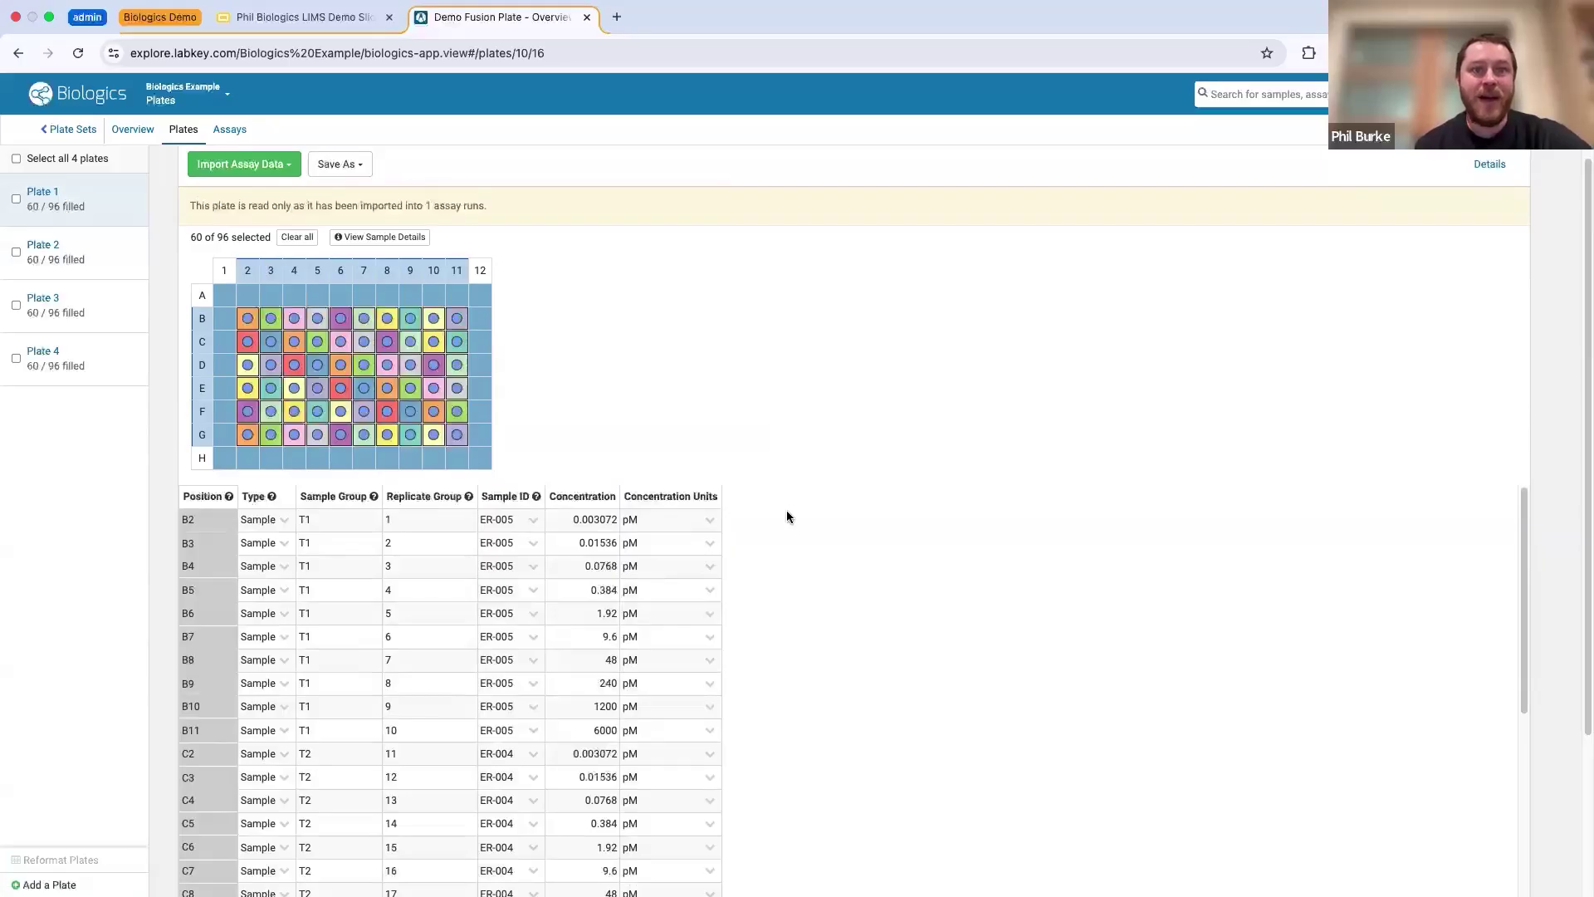
{"action": "scroll", "coordinate": [509, 669], "scroll_direction": "down", "scroll_amount": 10}
{"action": "scroll", "coordinate": [526, 558], "scroll_direction": "up", "scroll_amount": 5}
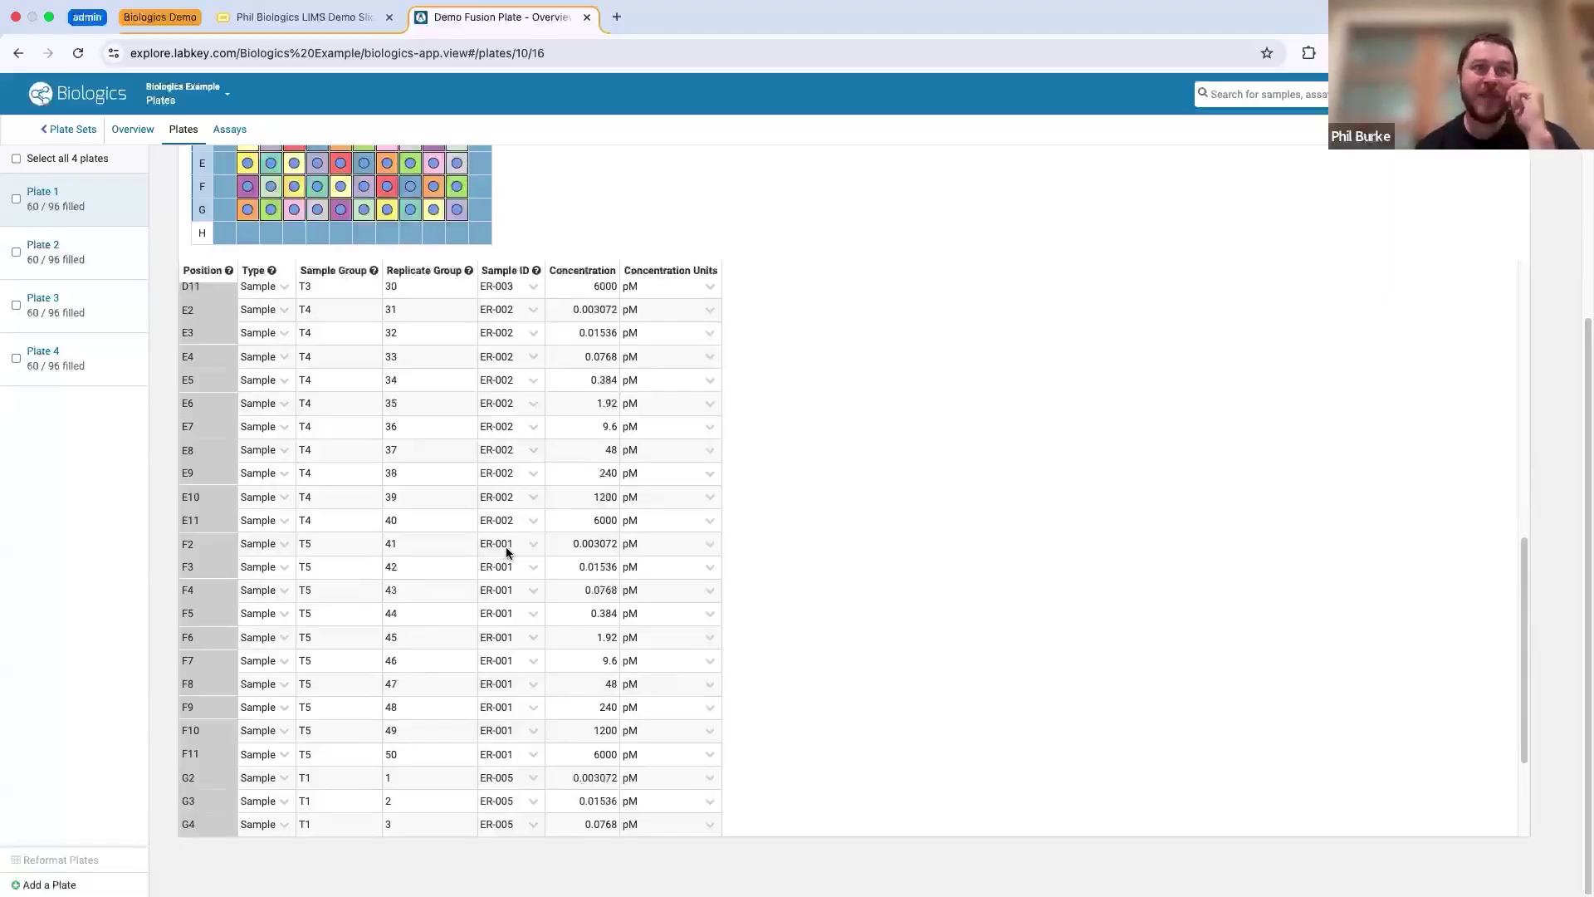
{"action": "scroll", "coordinate": [276, 543], "scroll_direction": "up", "scroll_amount": 10}
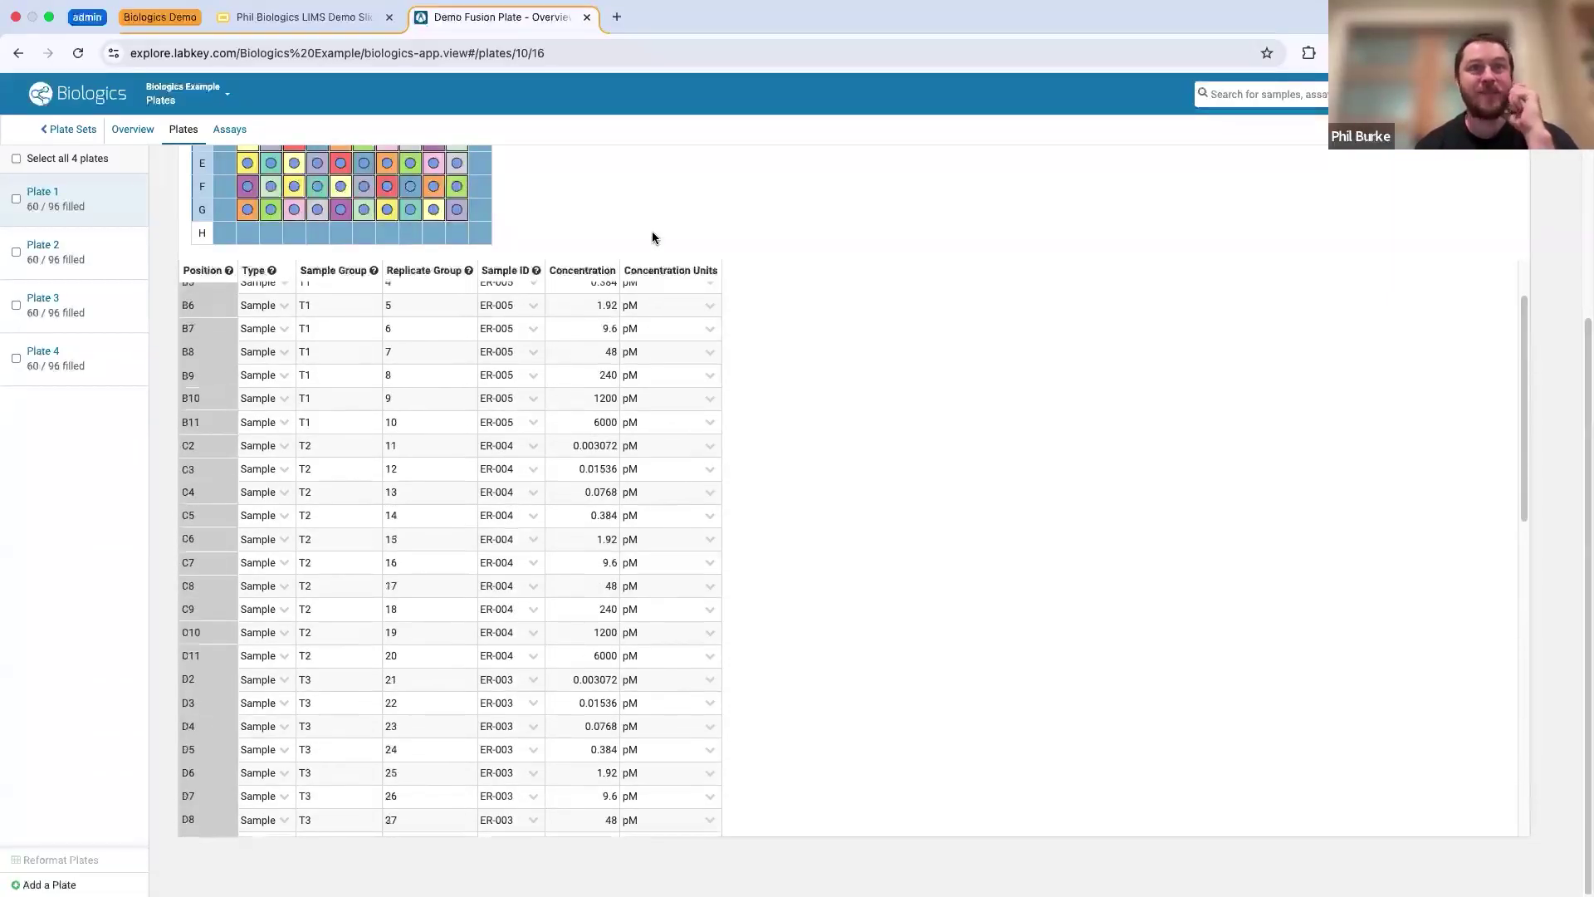
{"action": "scroll", "coordinate": [647, 247], "scroll_direction": "up", "scroll_amount": 5}
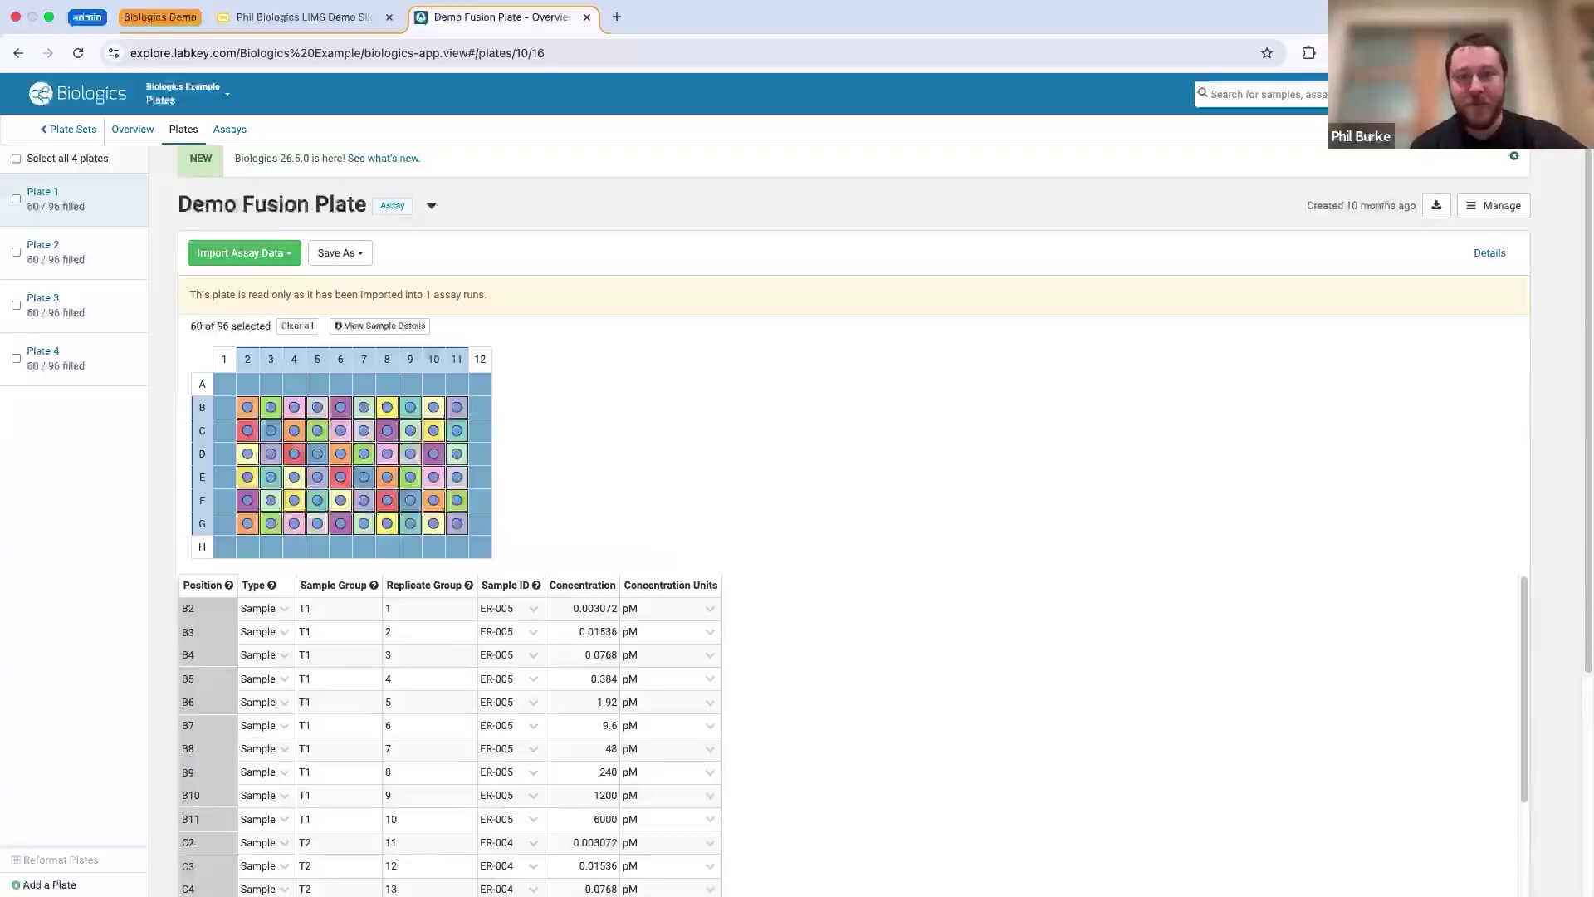
{"action": "key", "text": "ctrl+Up"}
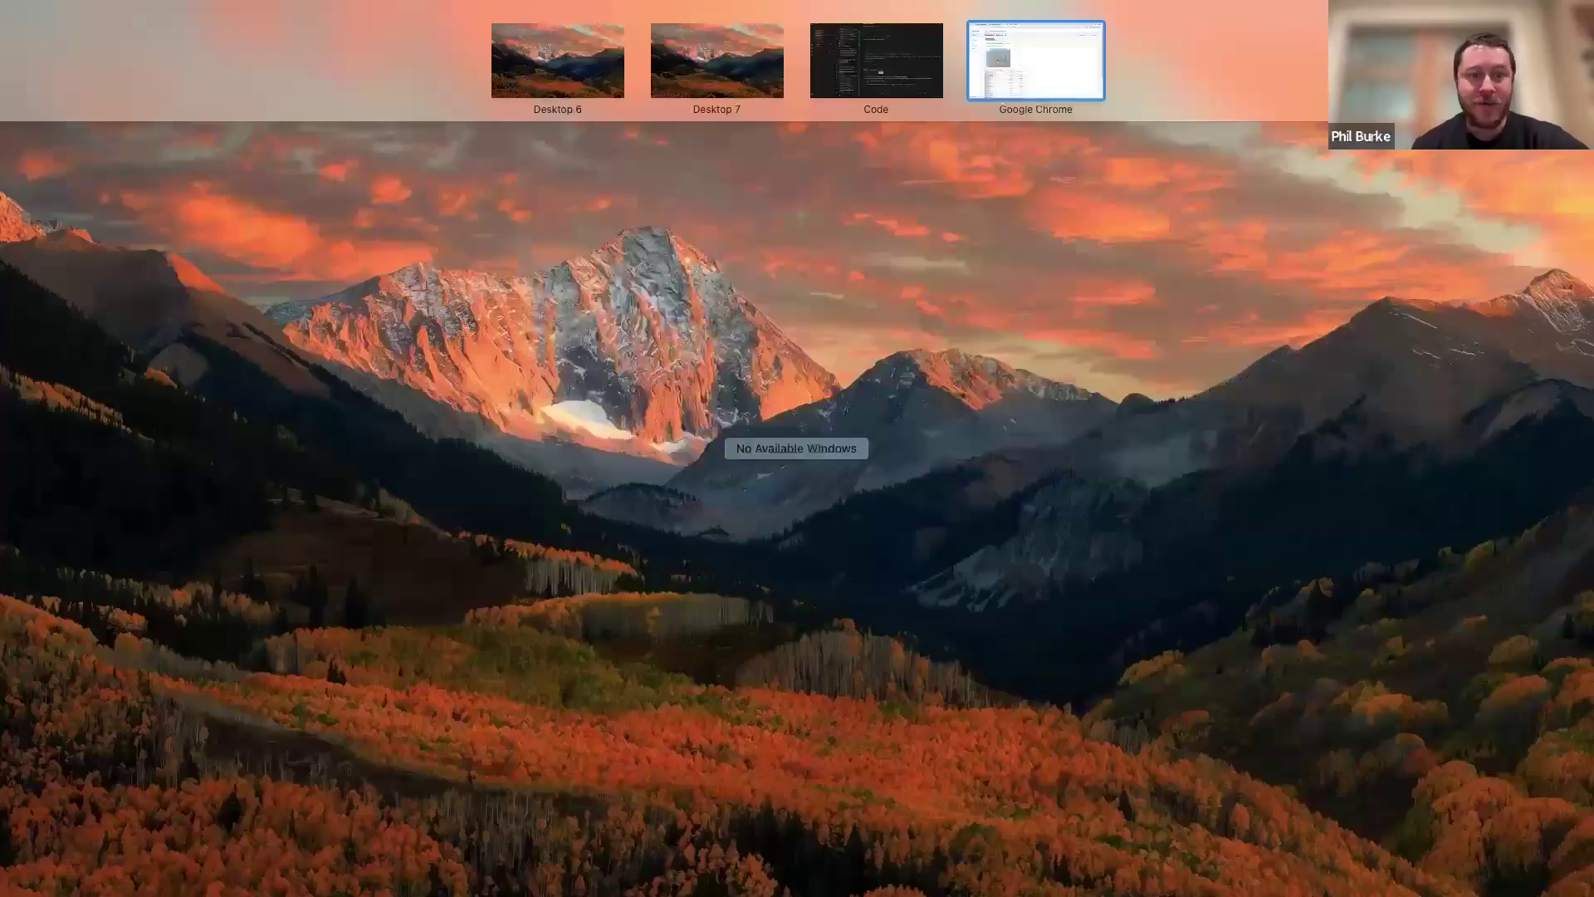
{"action": "key", "text": "ctrl+Up"}
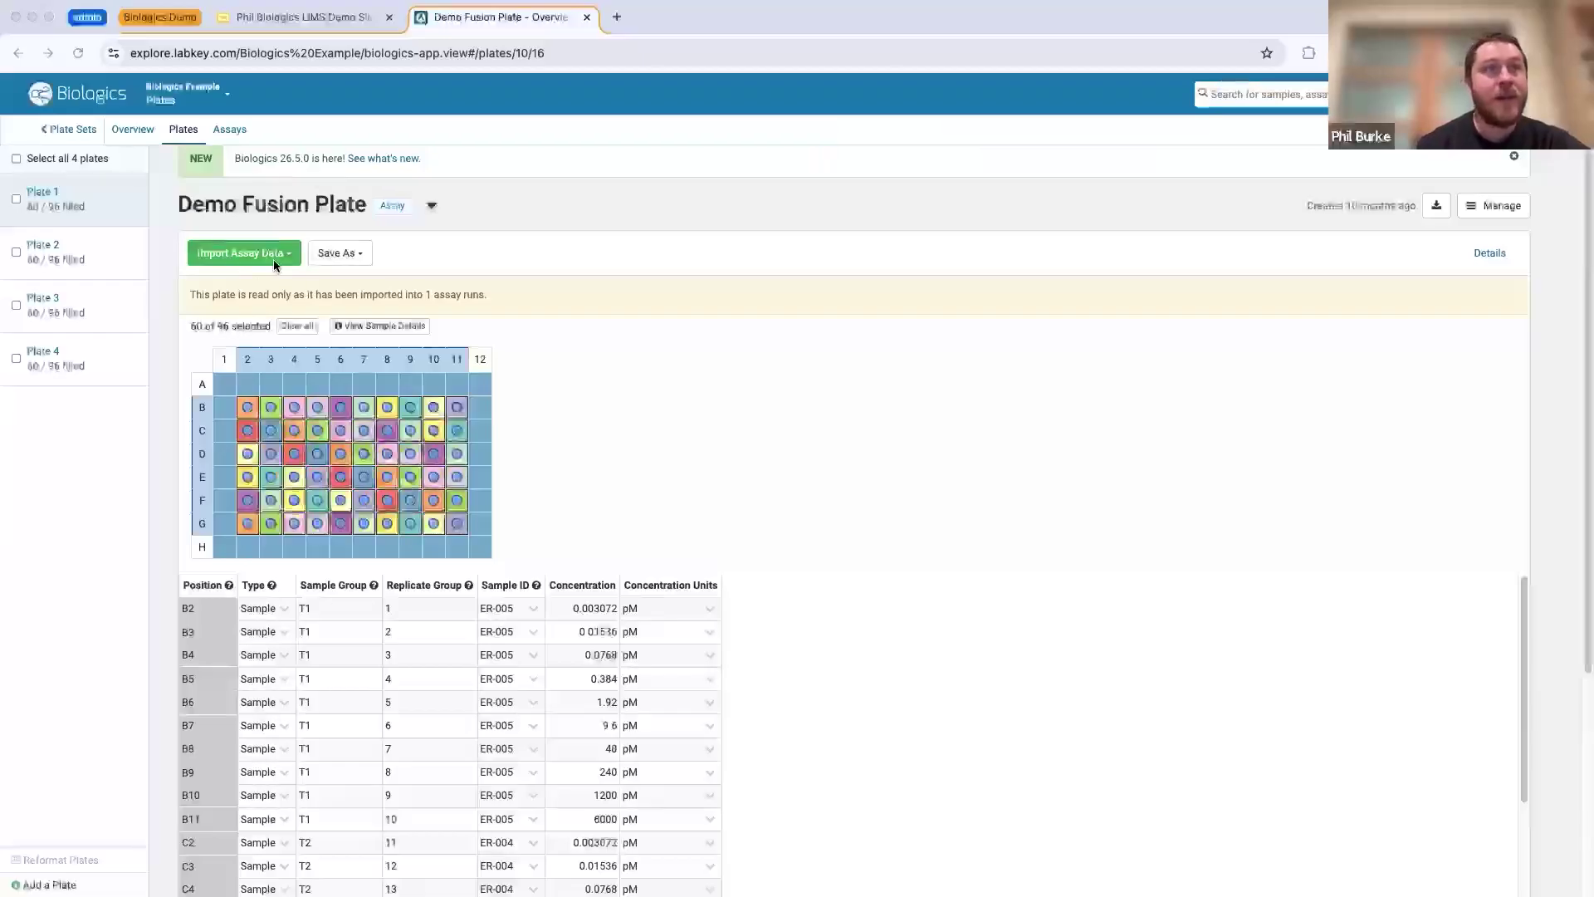
- Go to the CBPA assay and start a new assay data import
{"action": "left_click", "coordinate": [288, 260]}
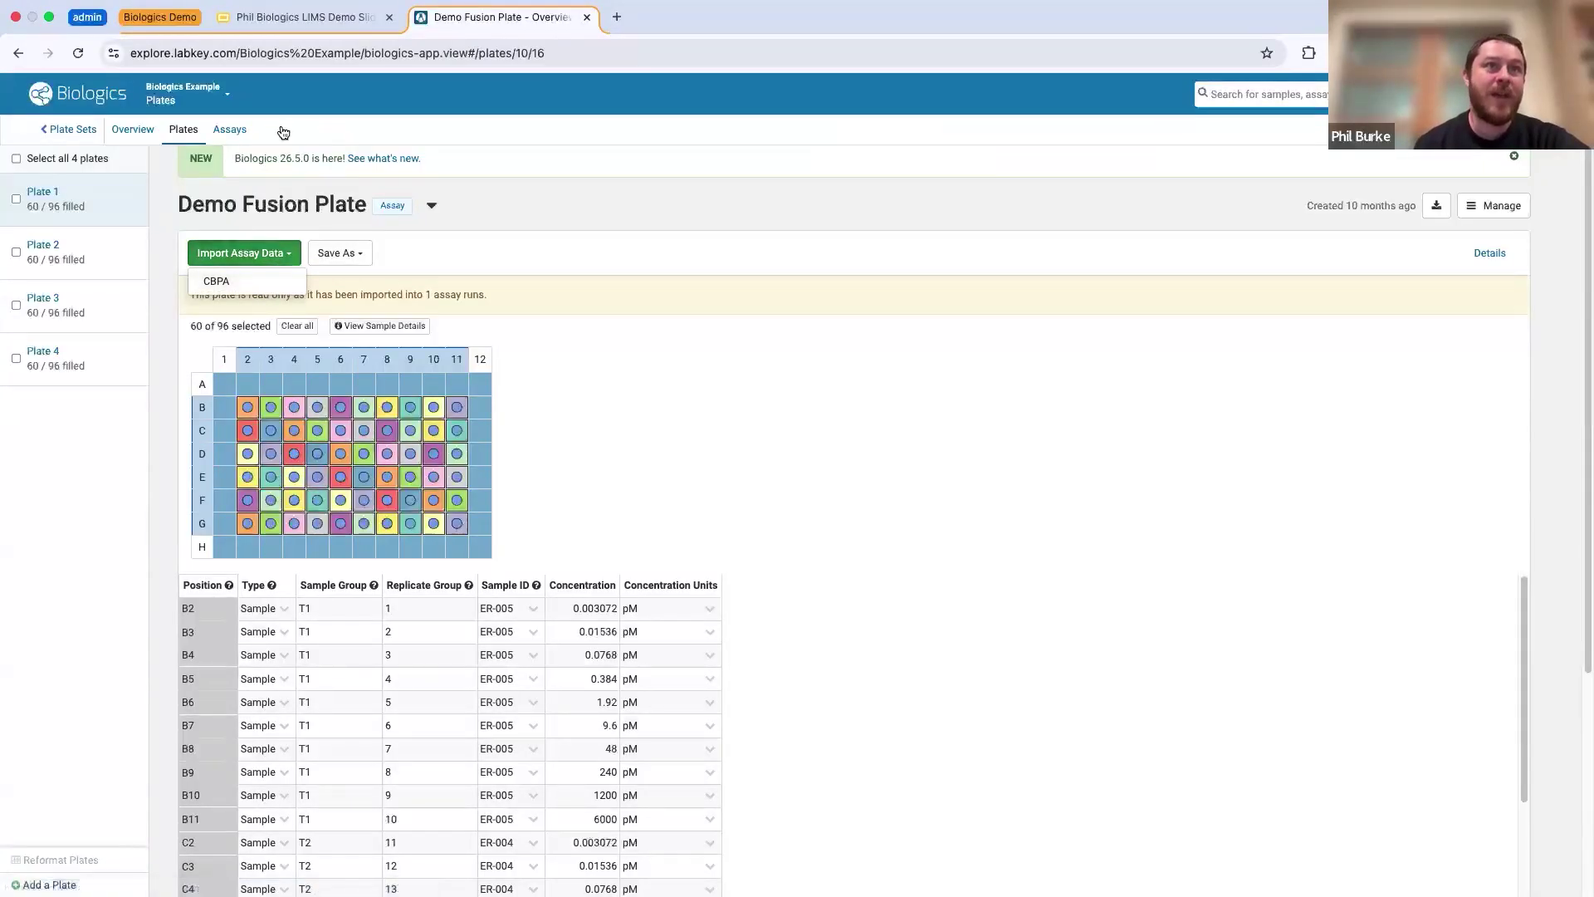
{"action": "left_click", "coordinate": [217, 92]}
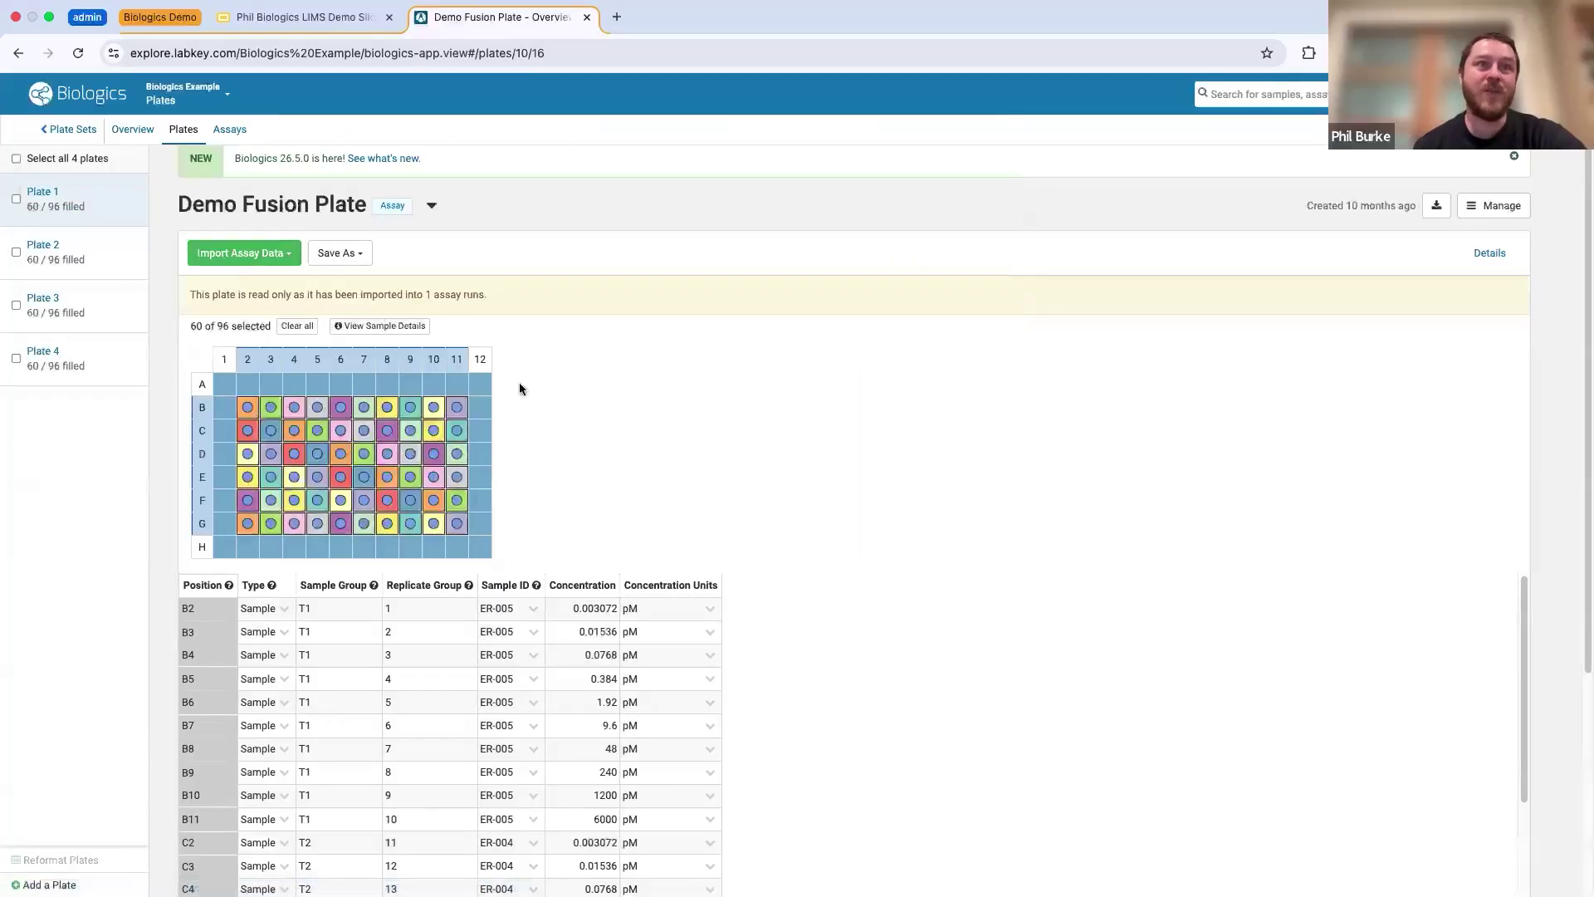
{"action": "left_click_drag", "start_coordinate": [166, 204], "coordinate": [361, 210]}
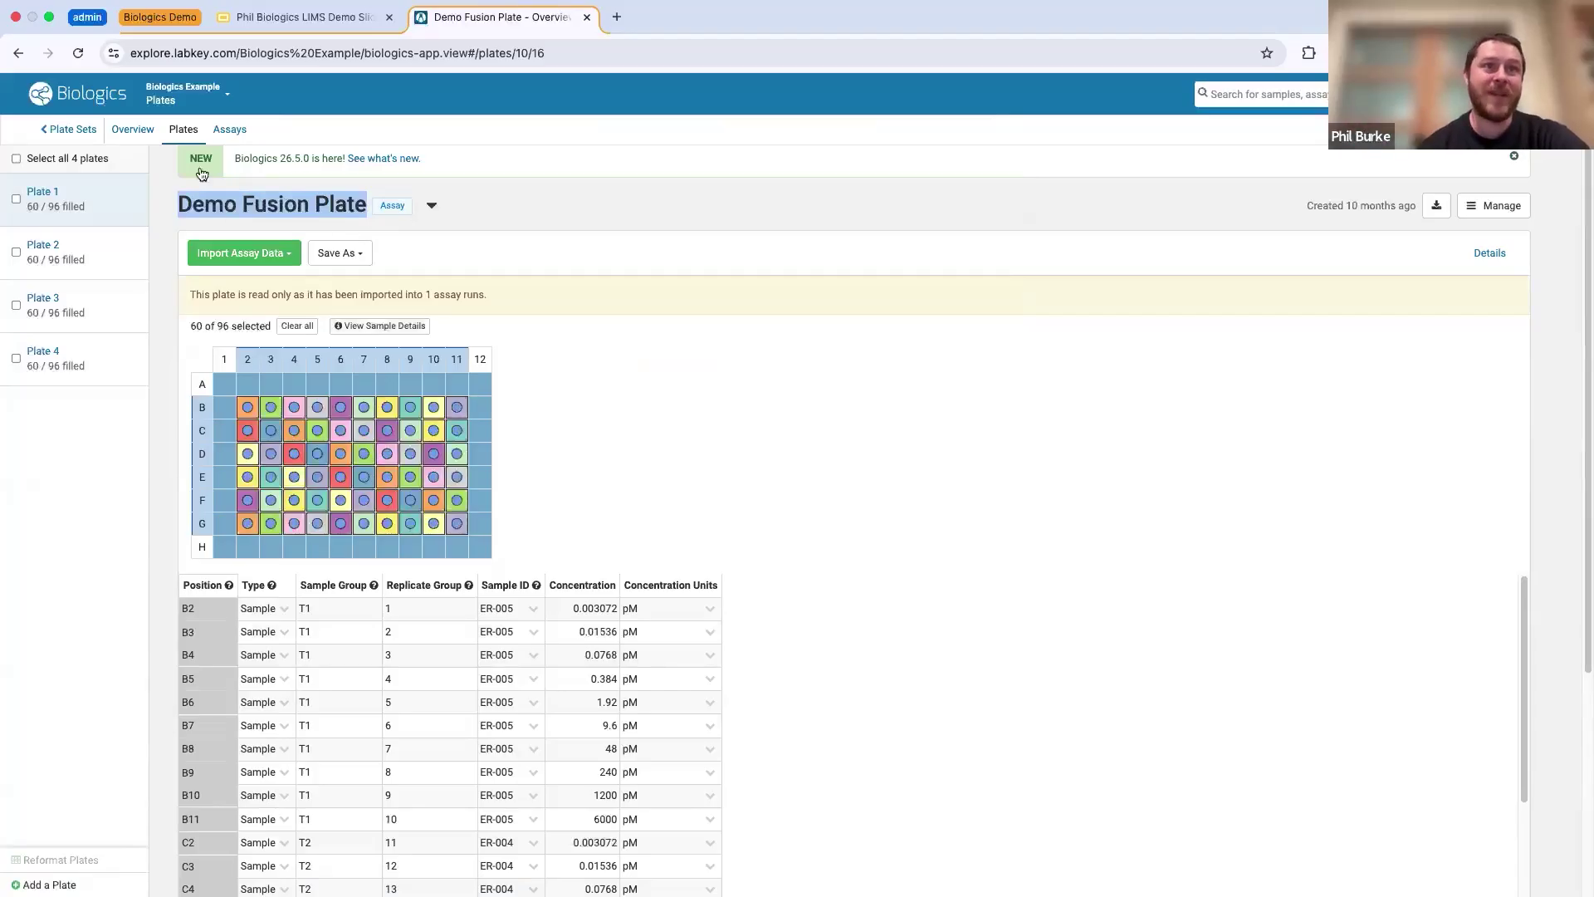
{"action": "left_click", "coordinate": [203, 101]}
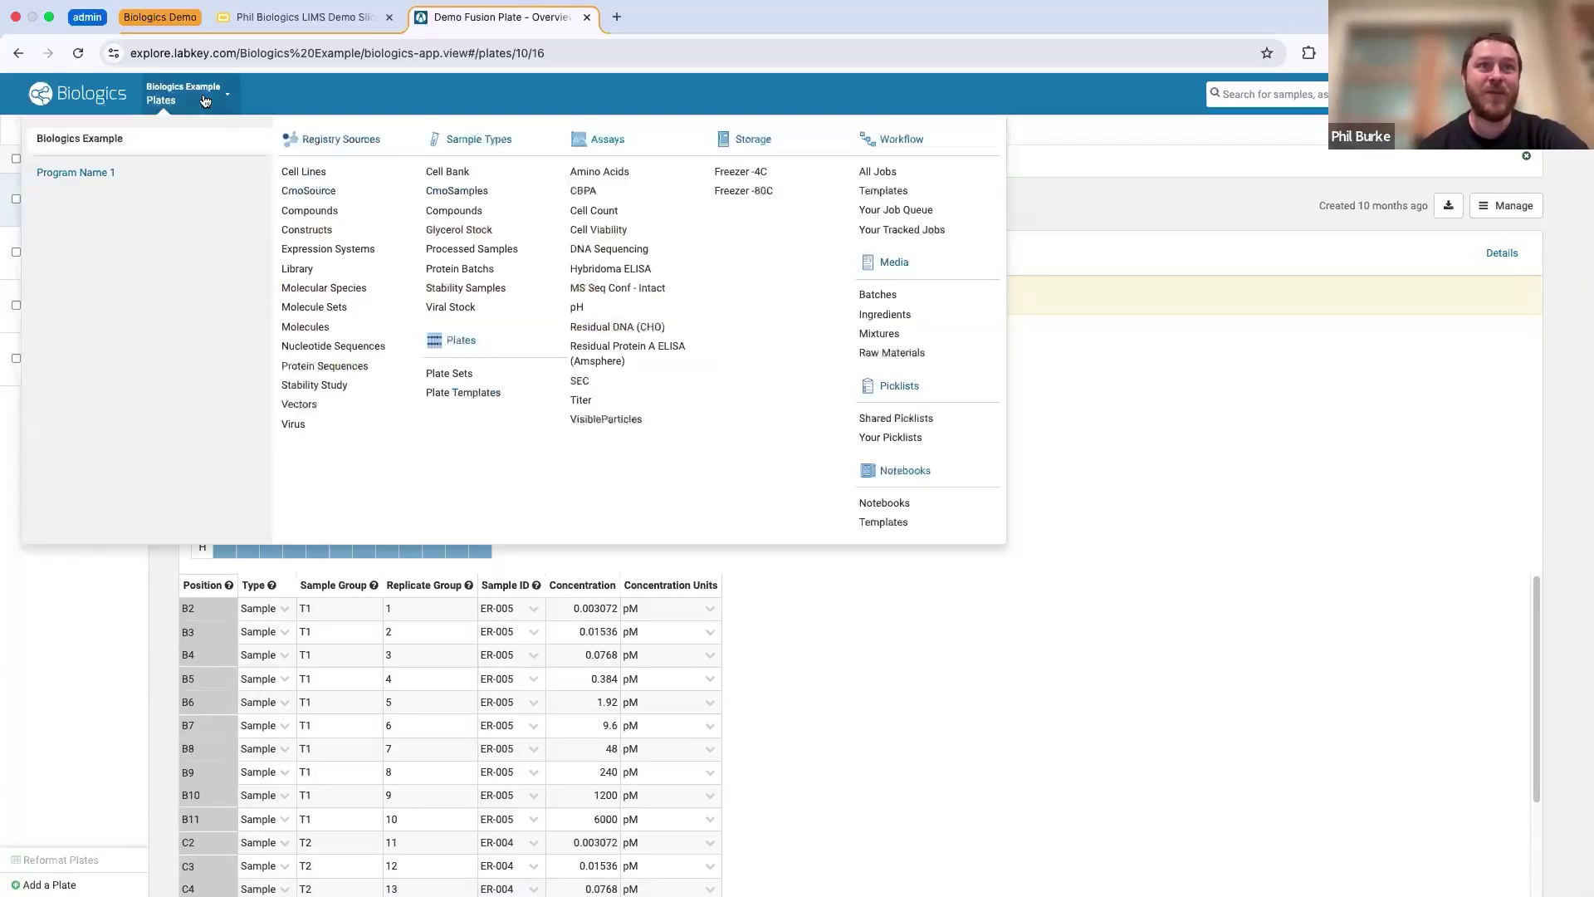
{"action": "left_click", "coordinate": [583, 191]}
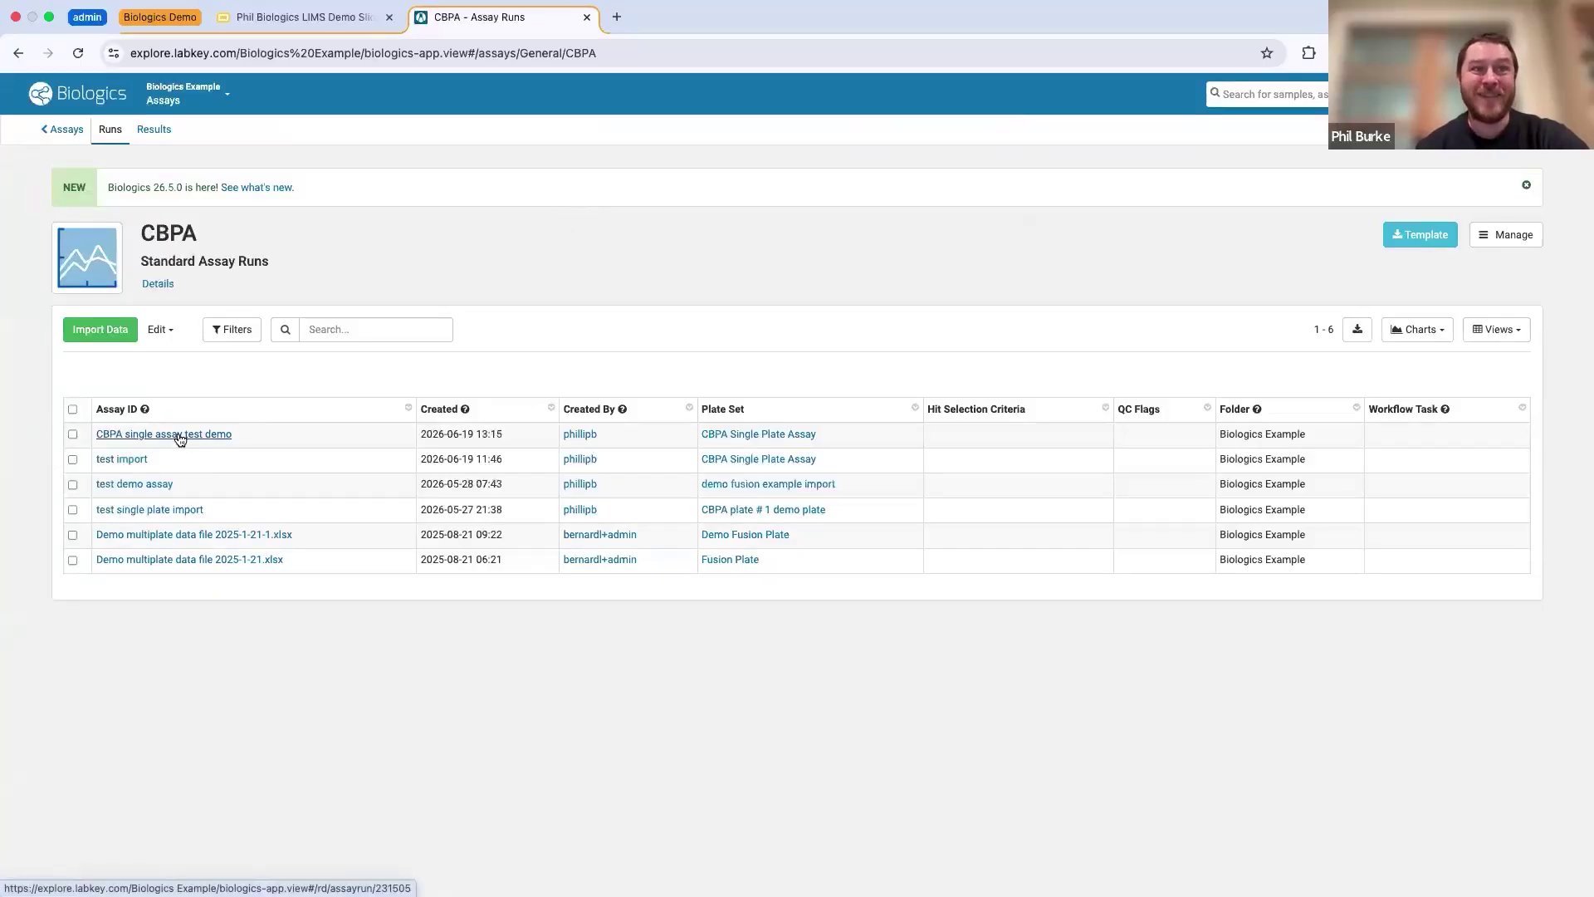
{"action": "left_click", "coordinate": [104, 332]}
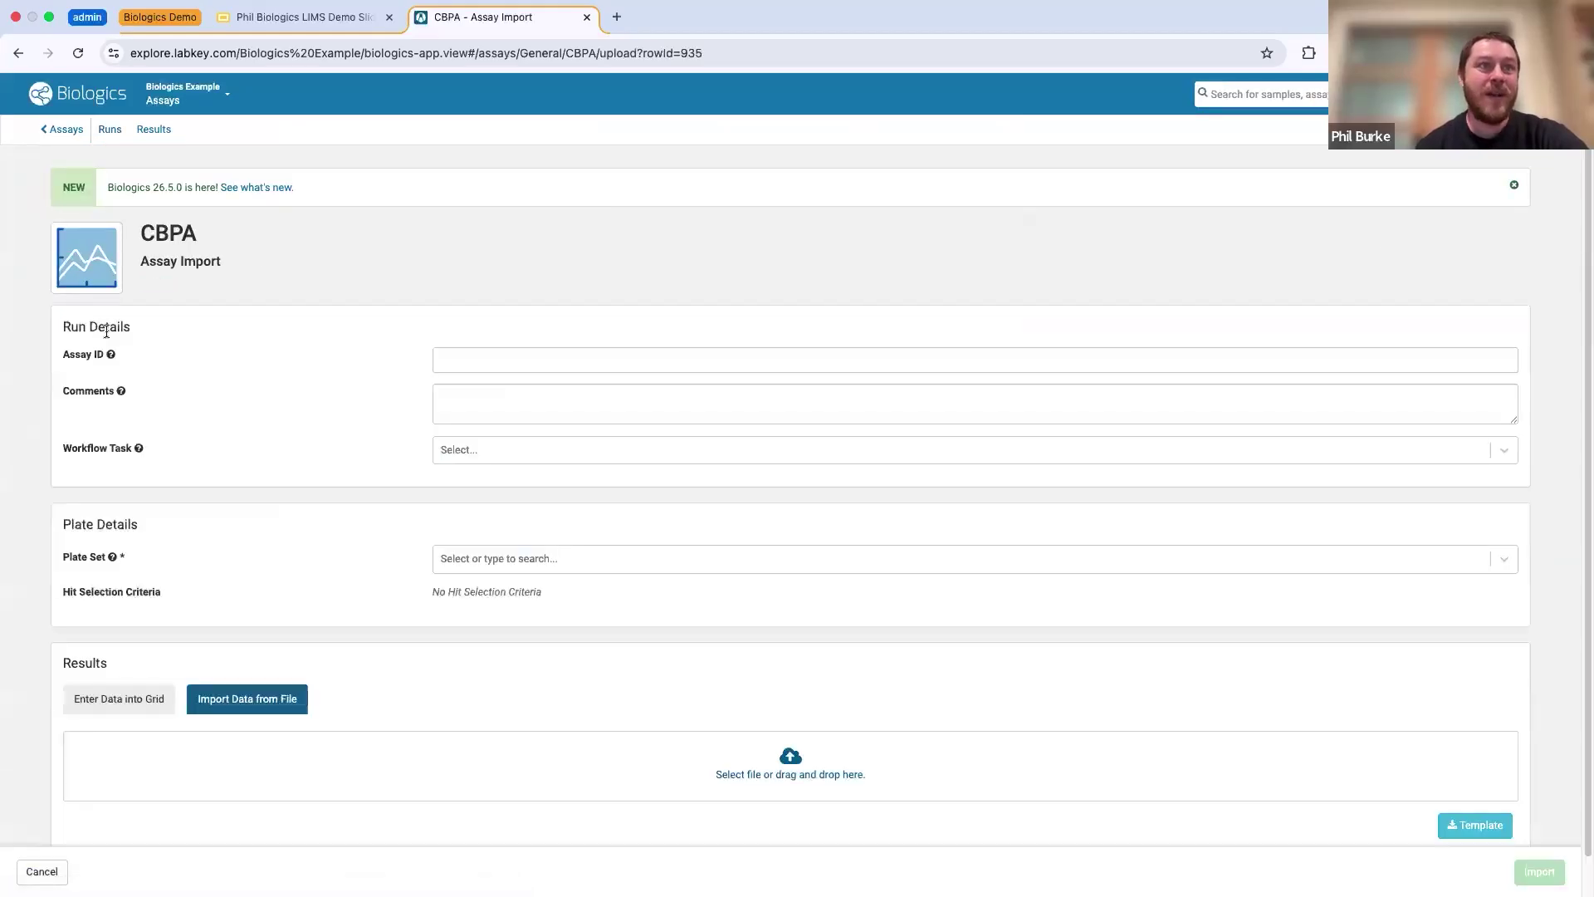
- Set the run's Assay ID to "Demo test" and select Demo Fusion Plate as its plate set
{"action": "left_click", "coordinate": [478, 358]}
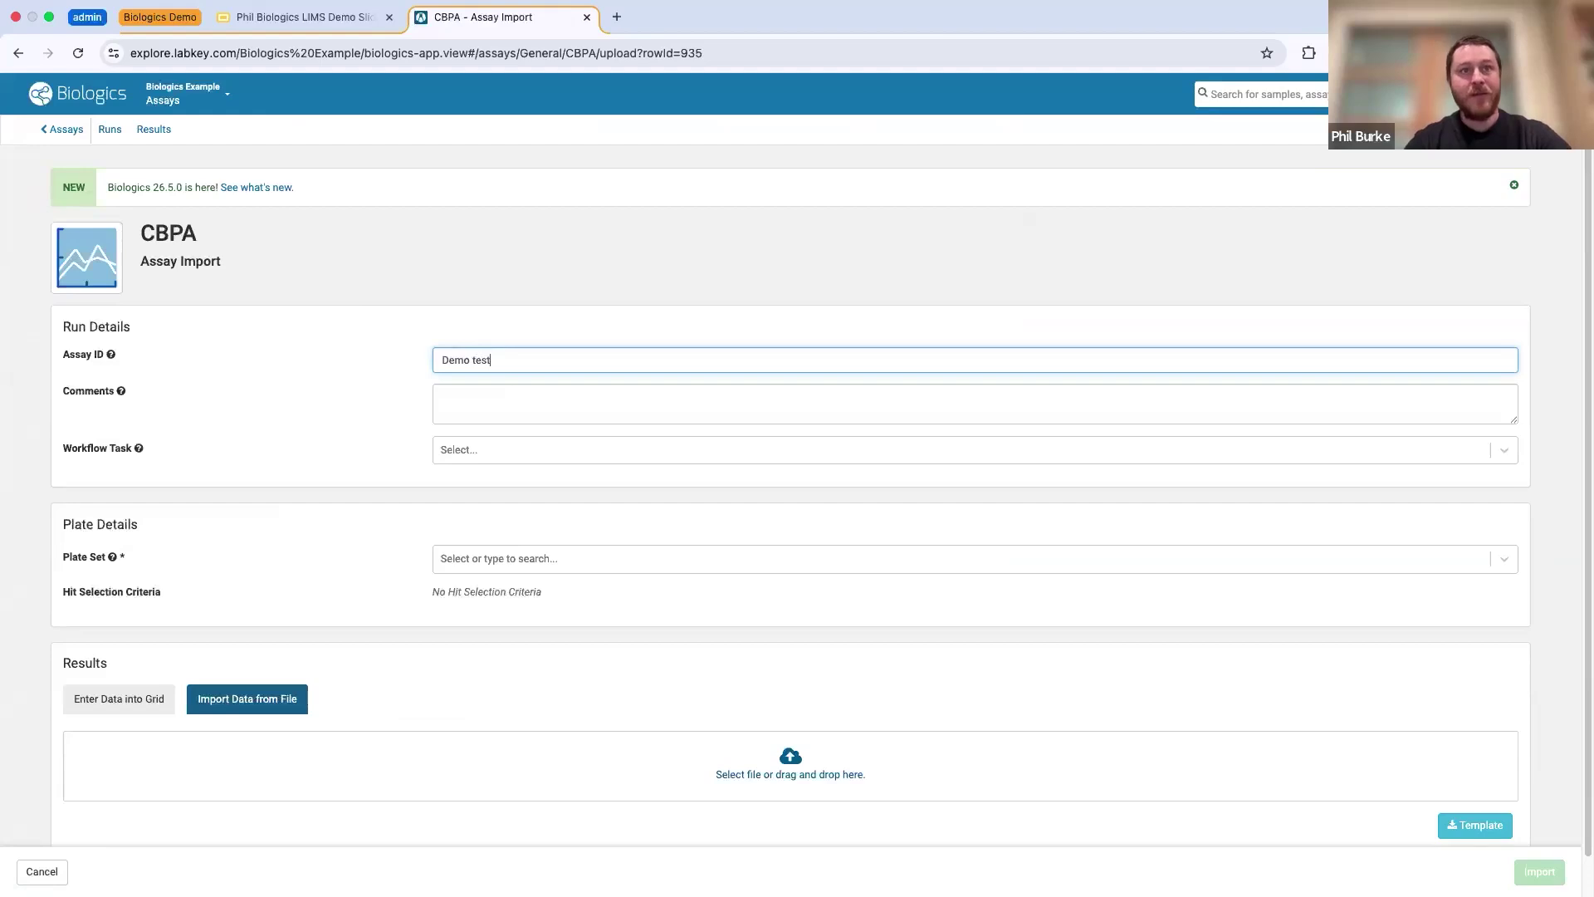
{"action": "type", "text": "Demo test"}
{"action": "left_click", "coordinate": [468, 576]}
{"action": "mouse_move", "coordinate": [114, 560]}
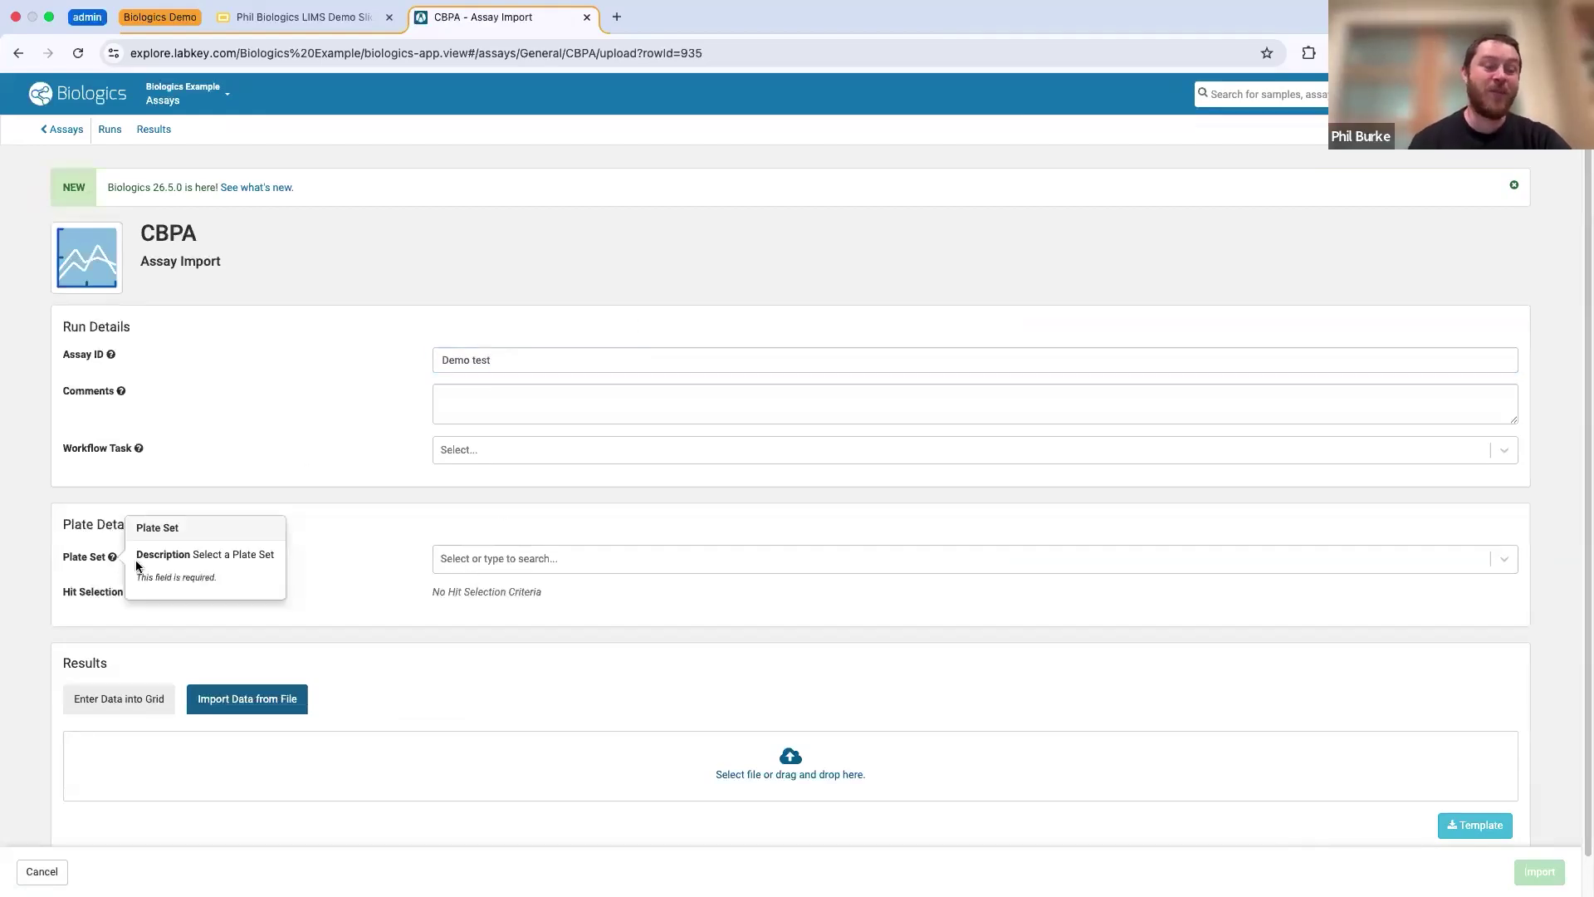
{"action": "left_click", "coordinate": [479, 568]}
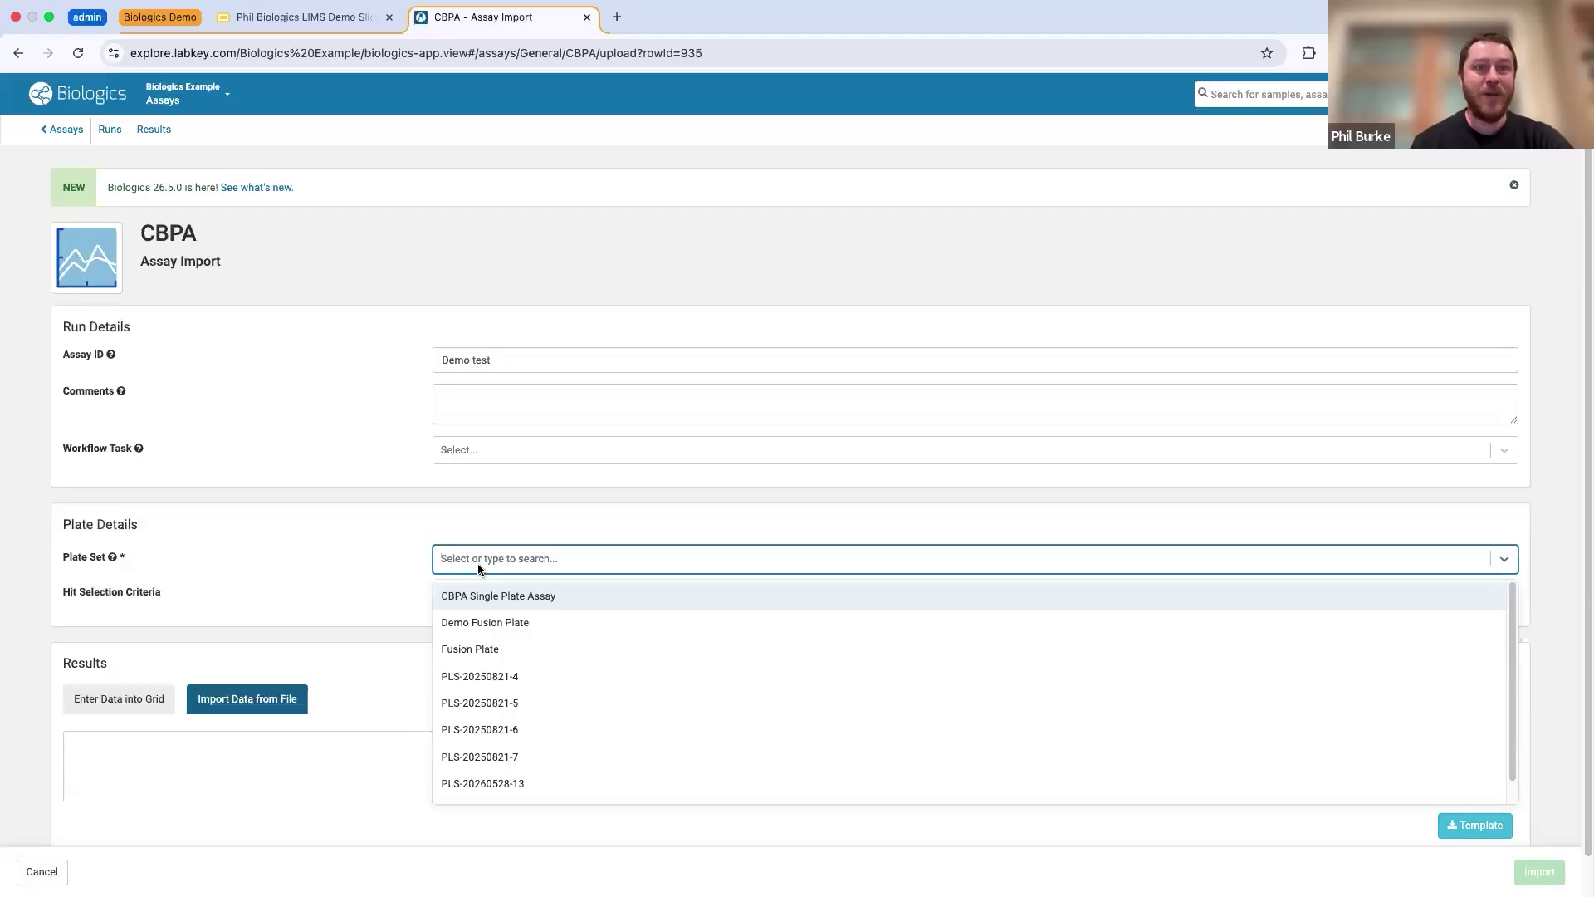
{"action": "left_click", "coordinate": [482, 624]}
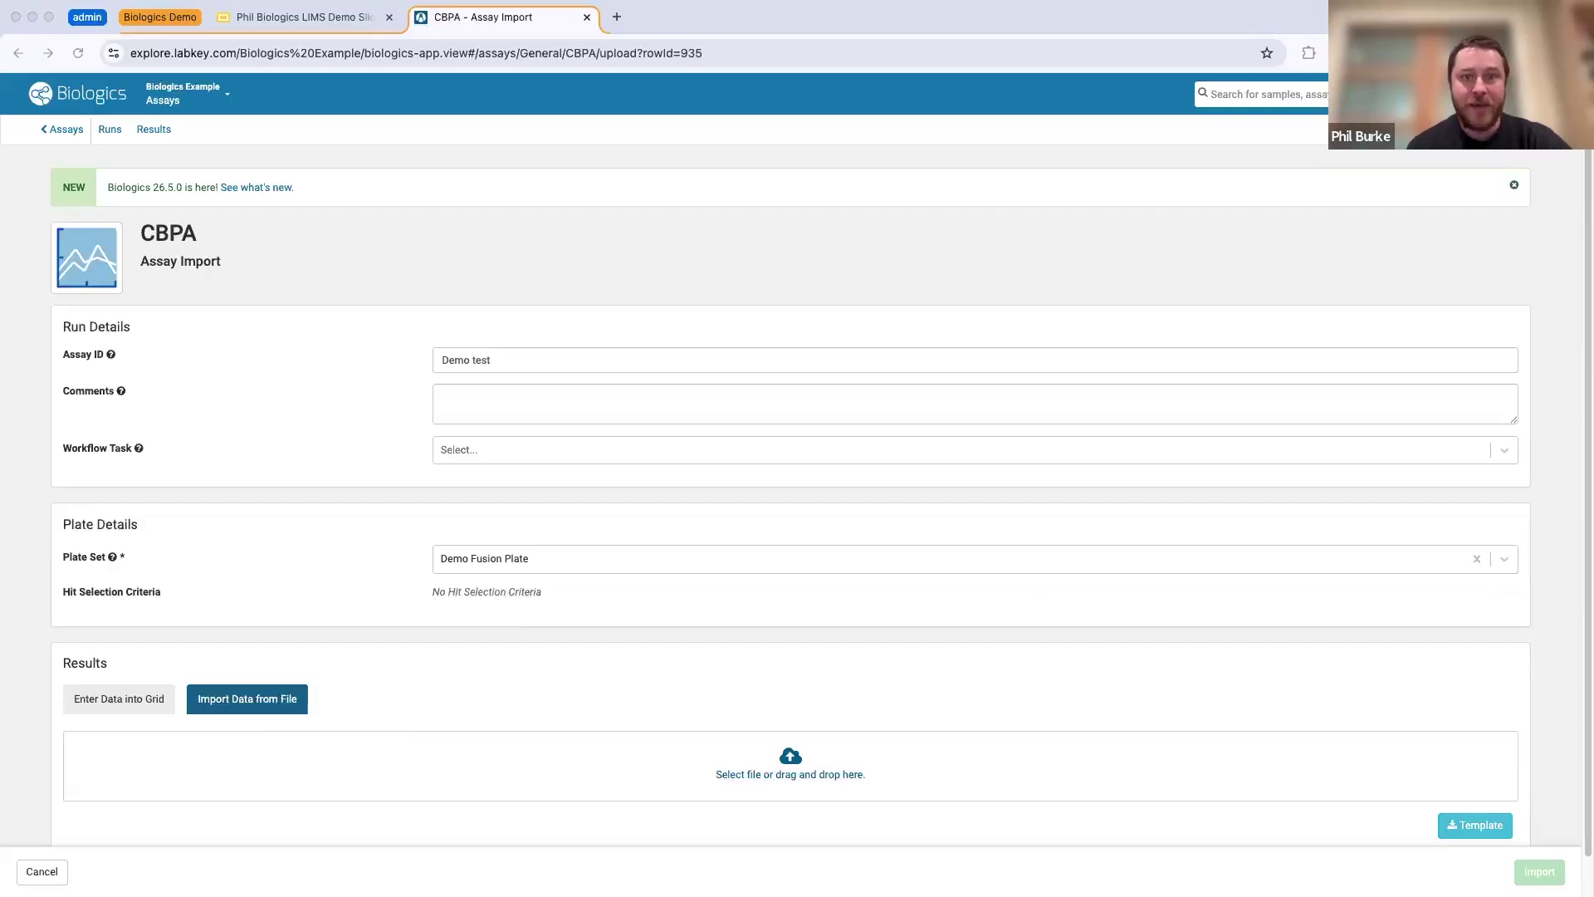
- Switch to Excel and examine the Plate 1 luminescence readings in Demo_multiplate_data_file_2026-6-23_v2
{"action": "key", "text": "ctrl+Up"}
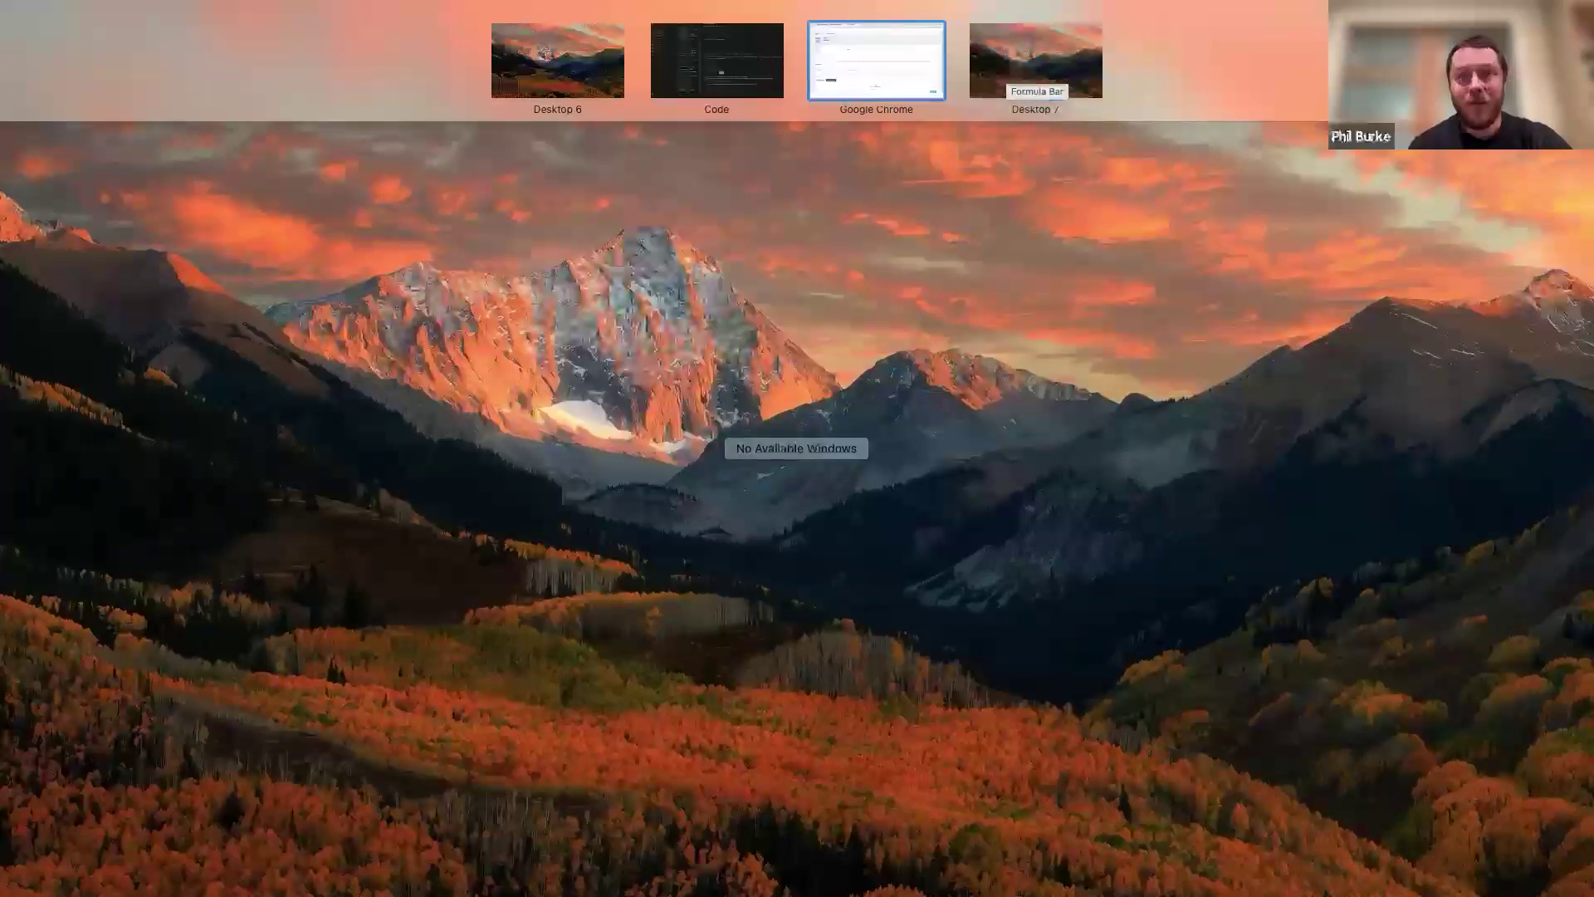
{"action": "key", "text": "ctrl+Up"}
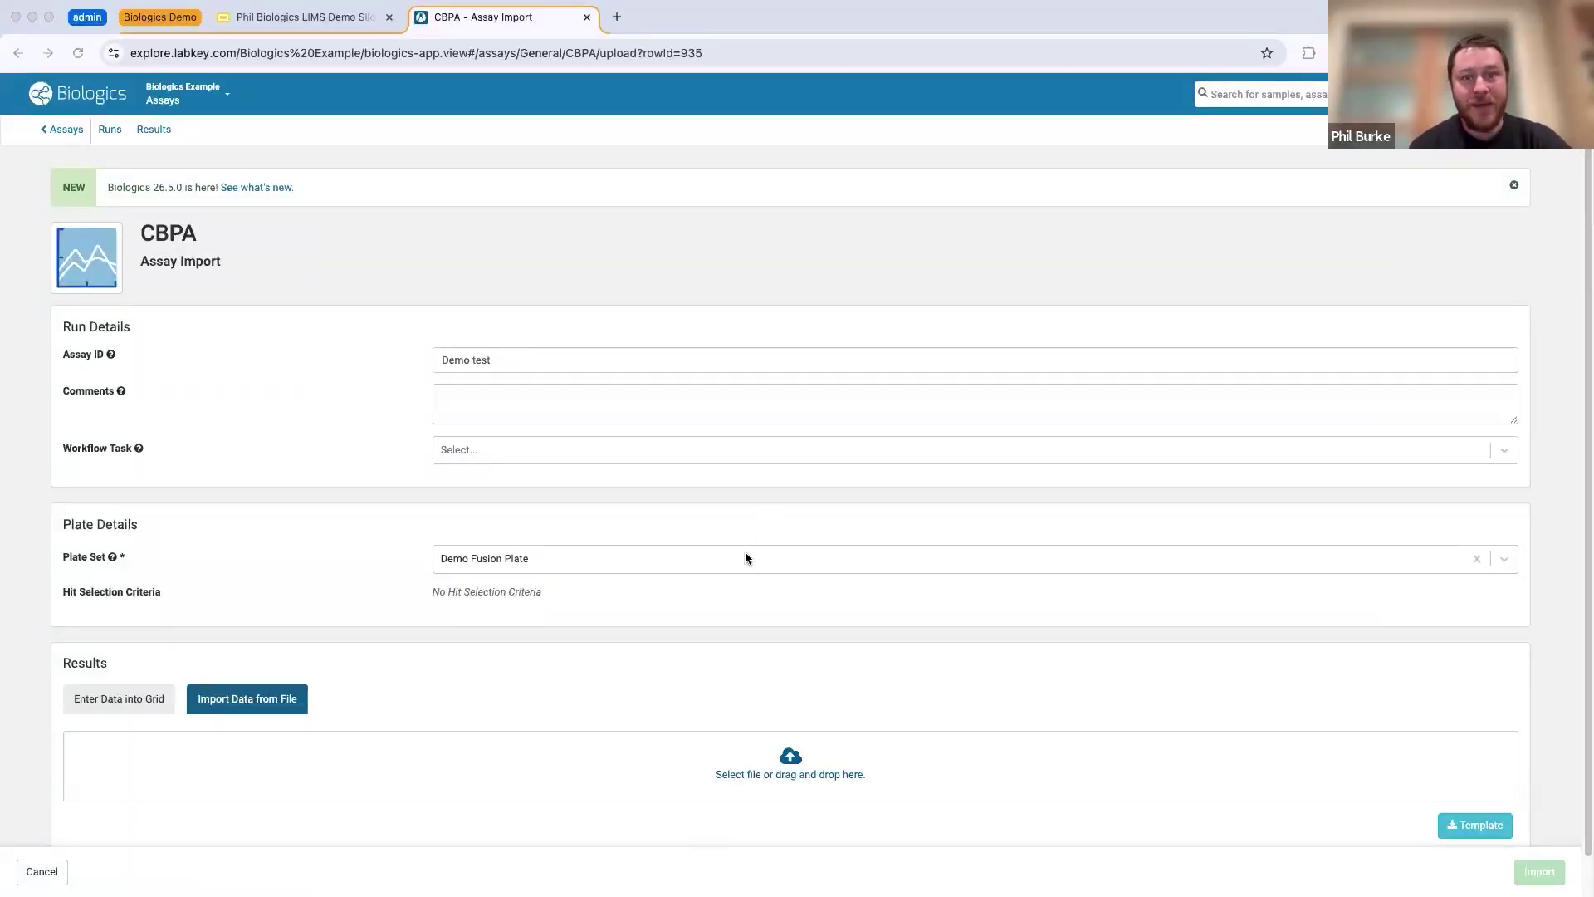
{"action": "key", "text": "ctrl+Left"}
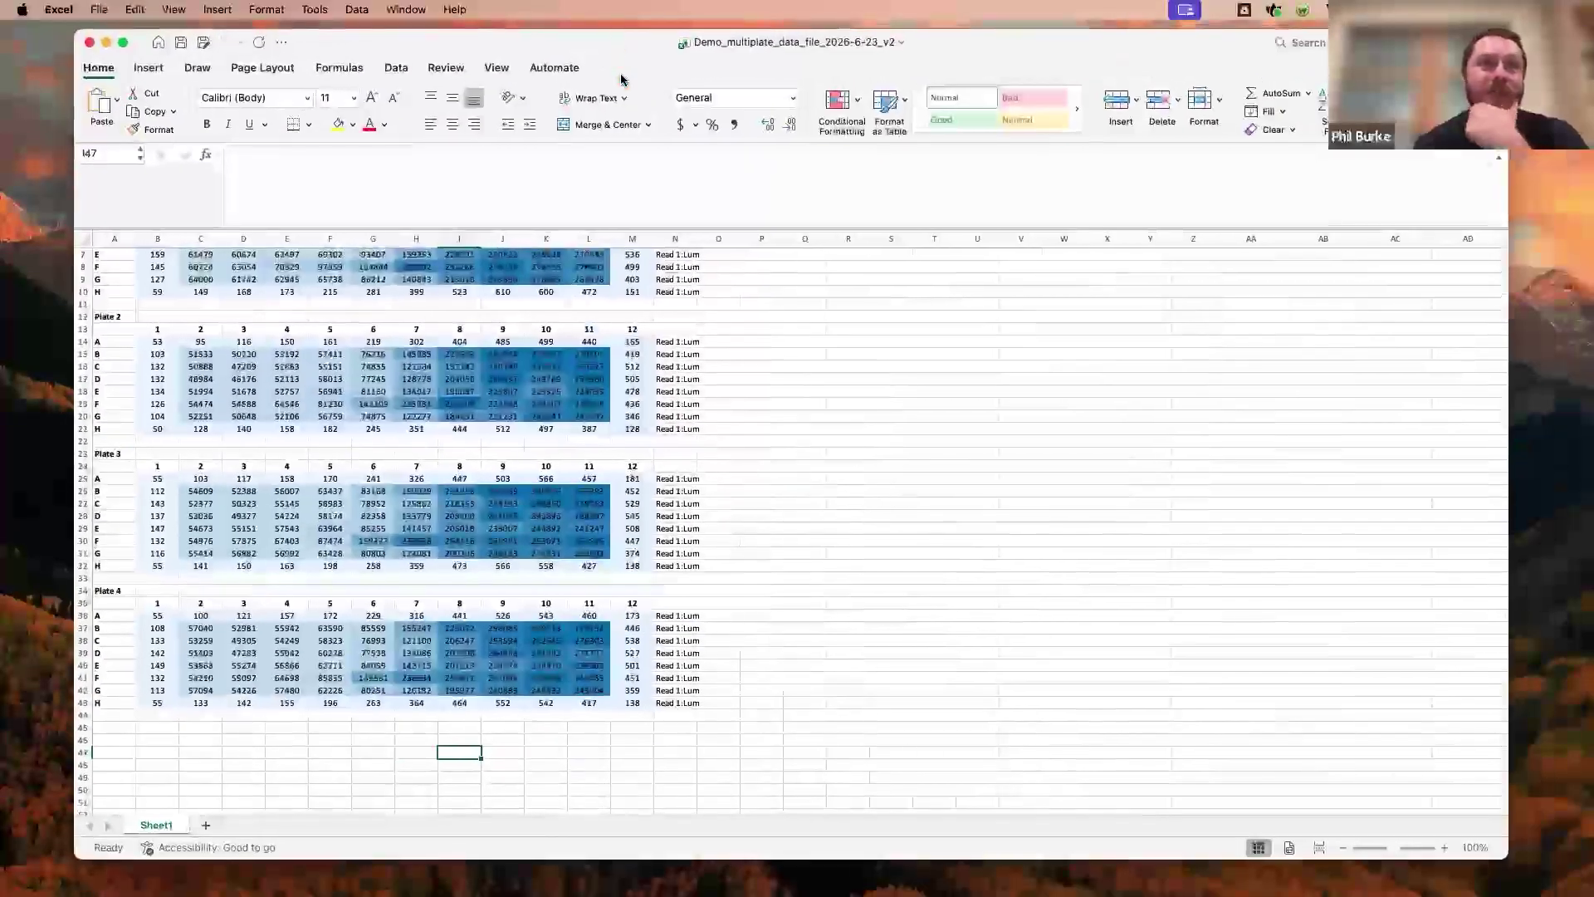
{"action": "scroll", "coordinate": [445, 429], "scroll_direction": "up", "scroll_amount": 3}
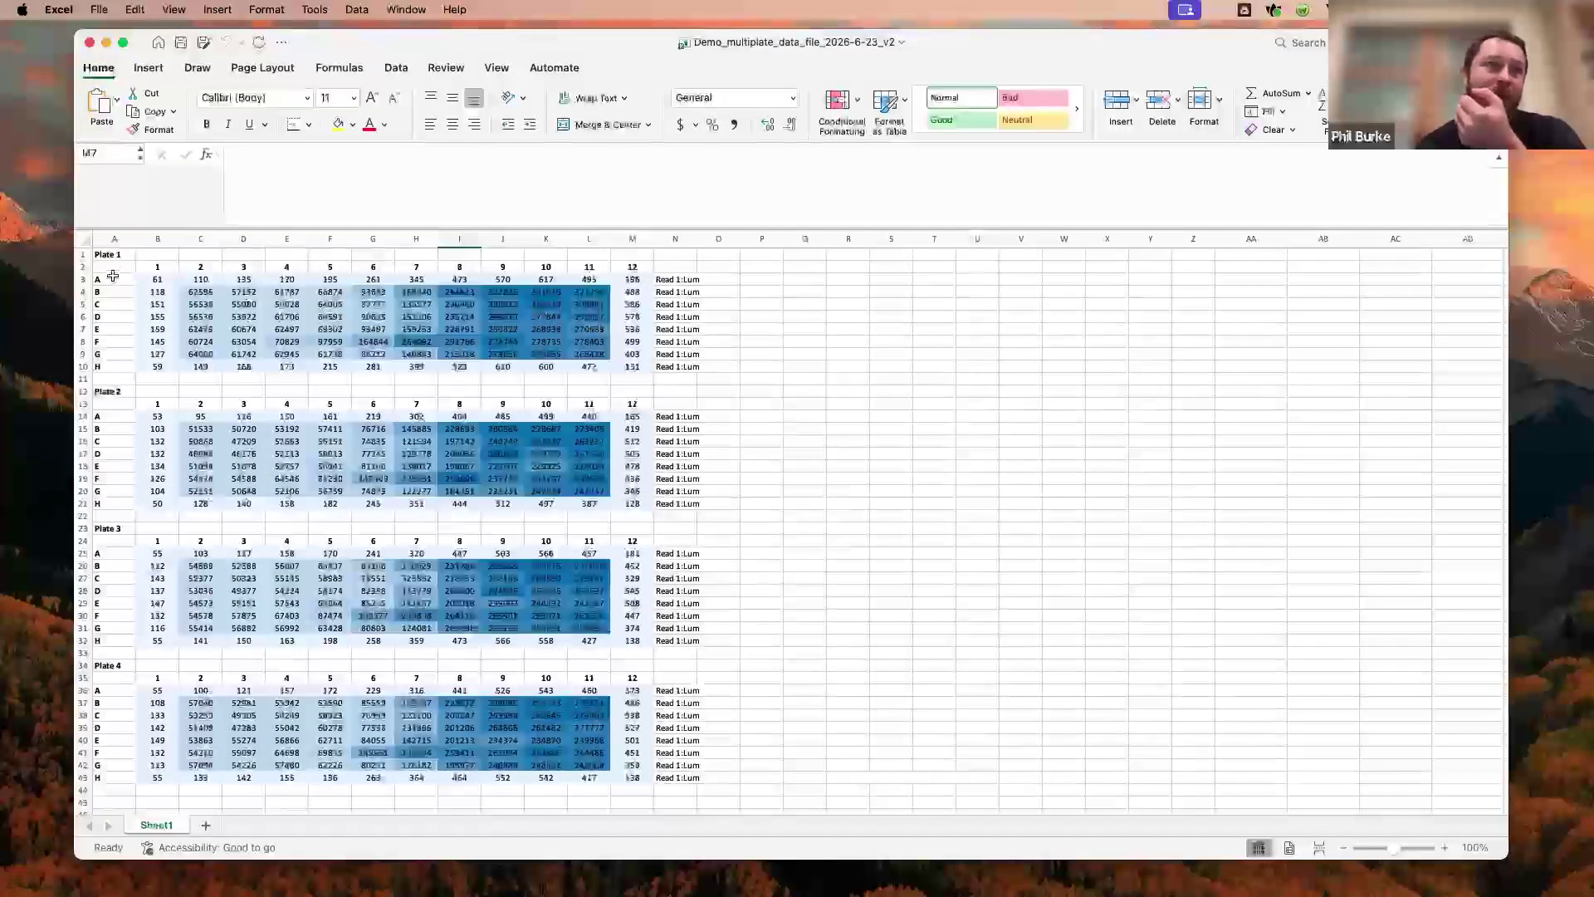
{"action": "left_click_drag", "start_coordinate": [151, 281], "coordinate": [605, 362]}
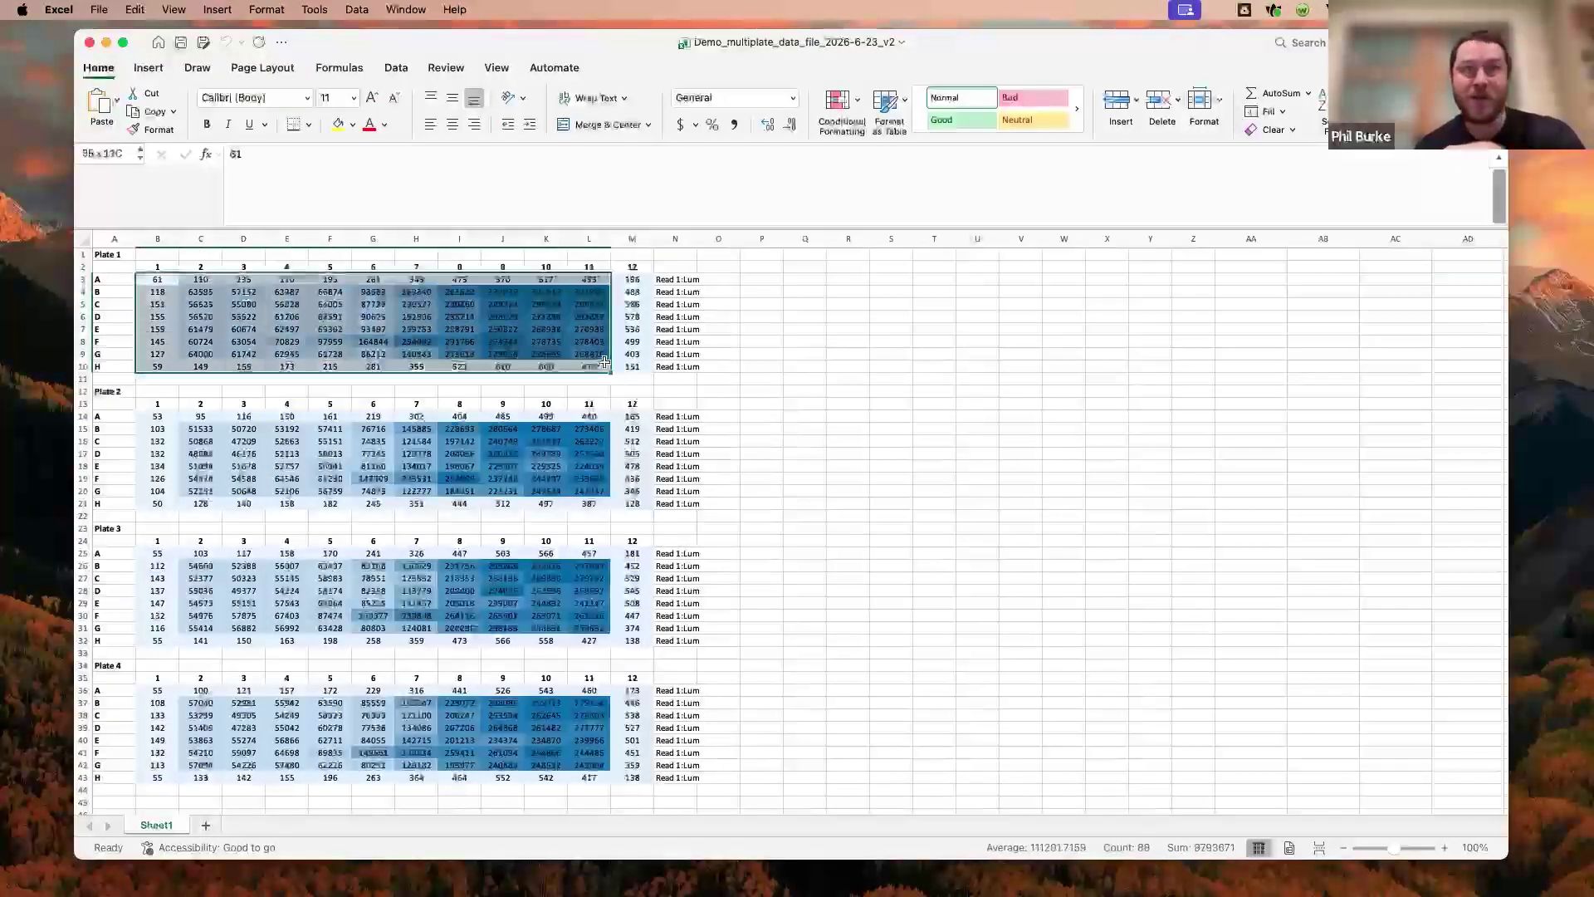
{"action": "left_click", "coordinate": [531, 380]}
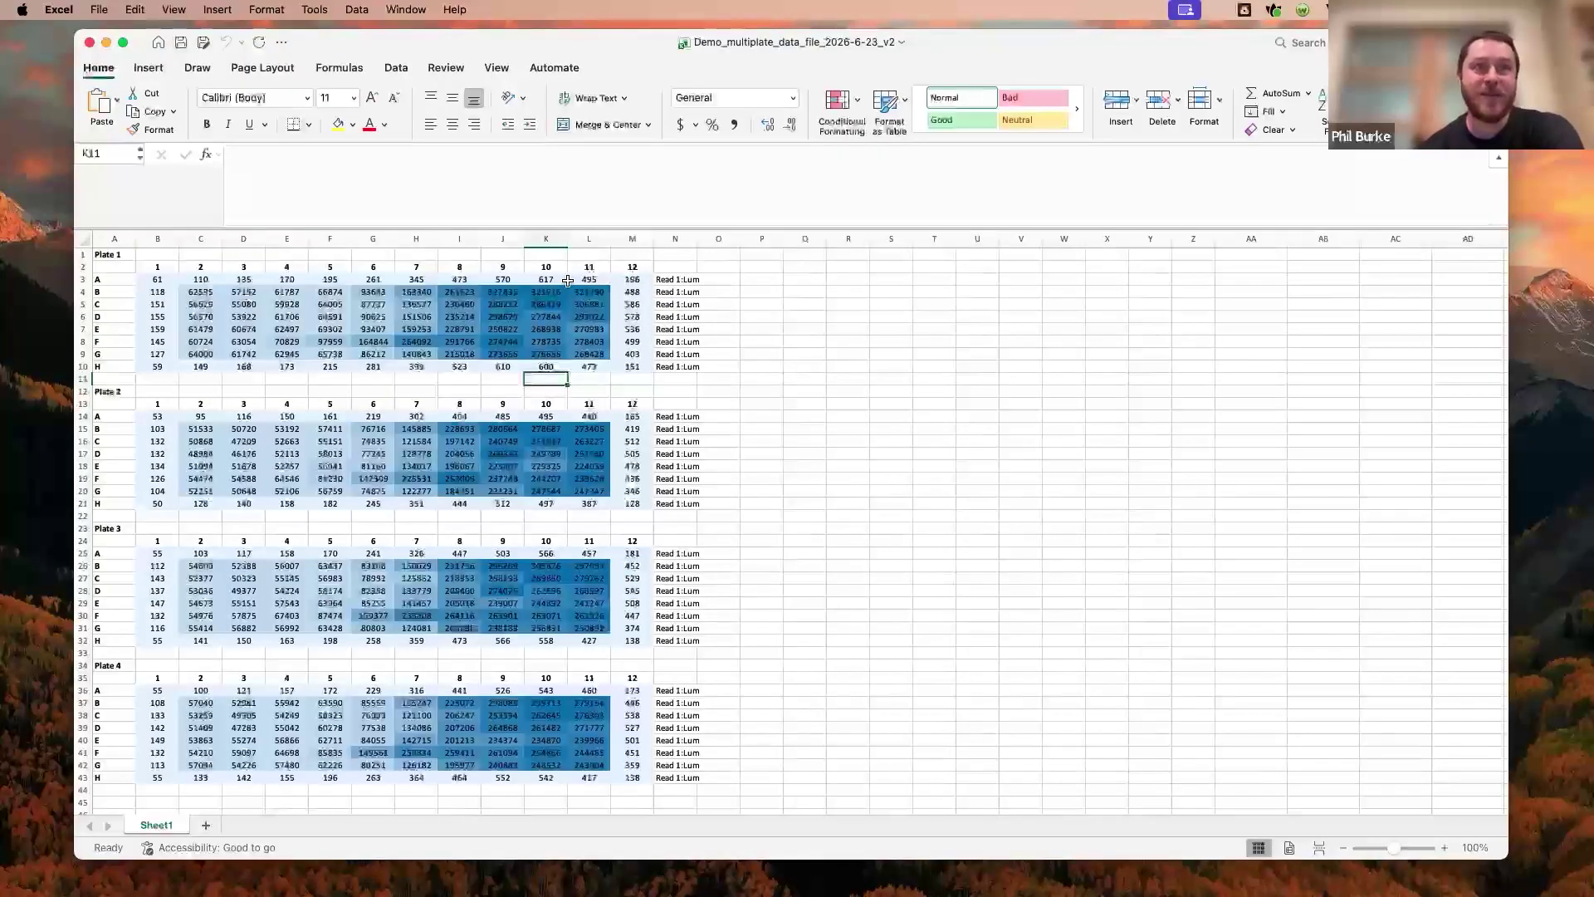
- Switch back to Chrome, add Demo_multiplate_data_file_2026-6-23_v2.xlsx as the results file and import the CBPA run
{"action": "key", "text": "ctrl+Up"}
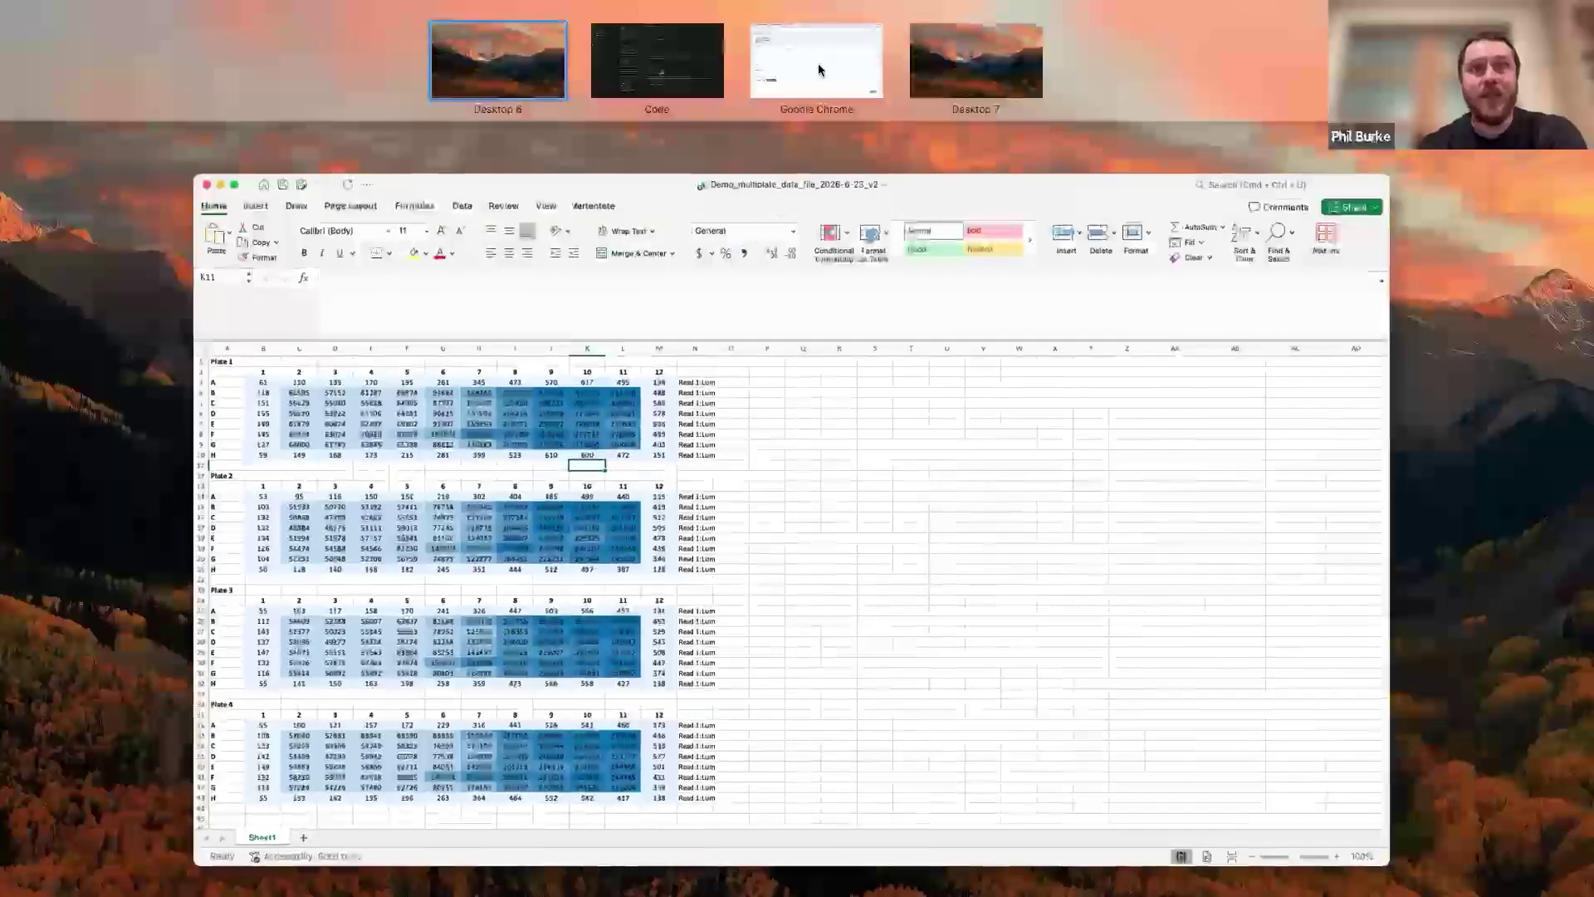
{"action": "left_click", "coordinate": [816, 66]}
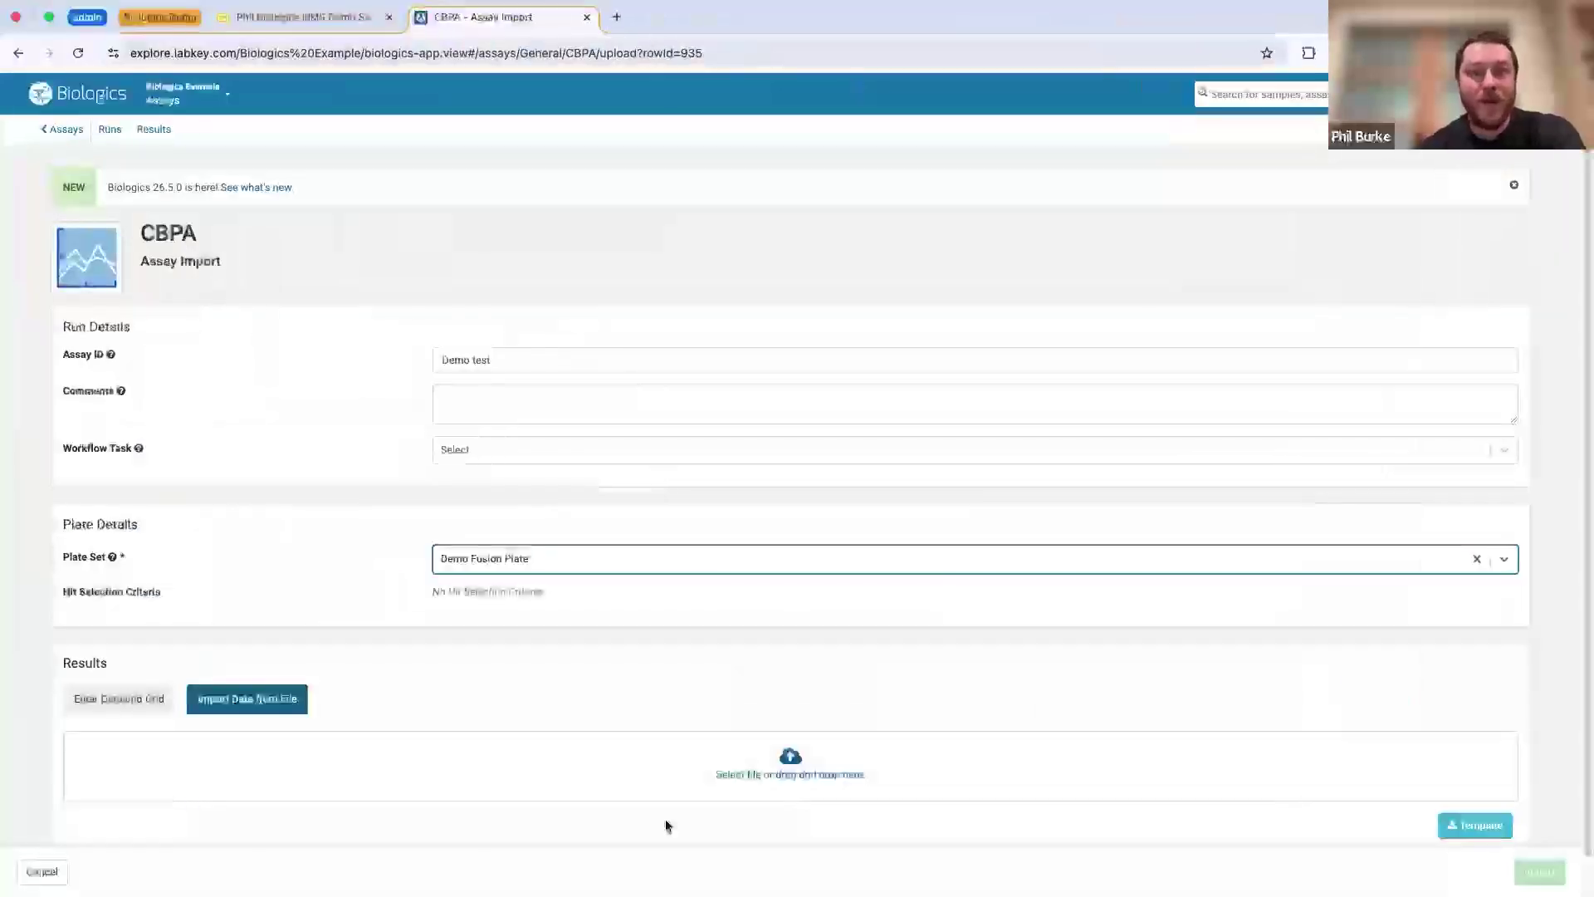
{"action": "left_click_drag", "start_coordinate": [834, 787], "coordinate": [800, 764]}
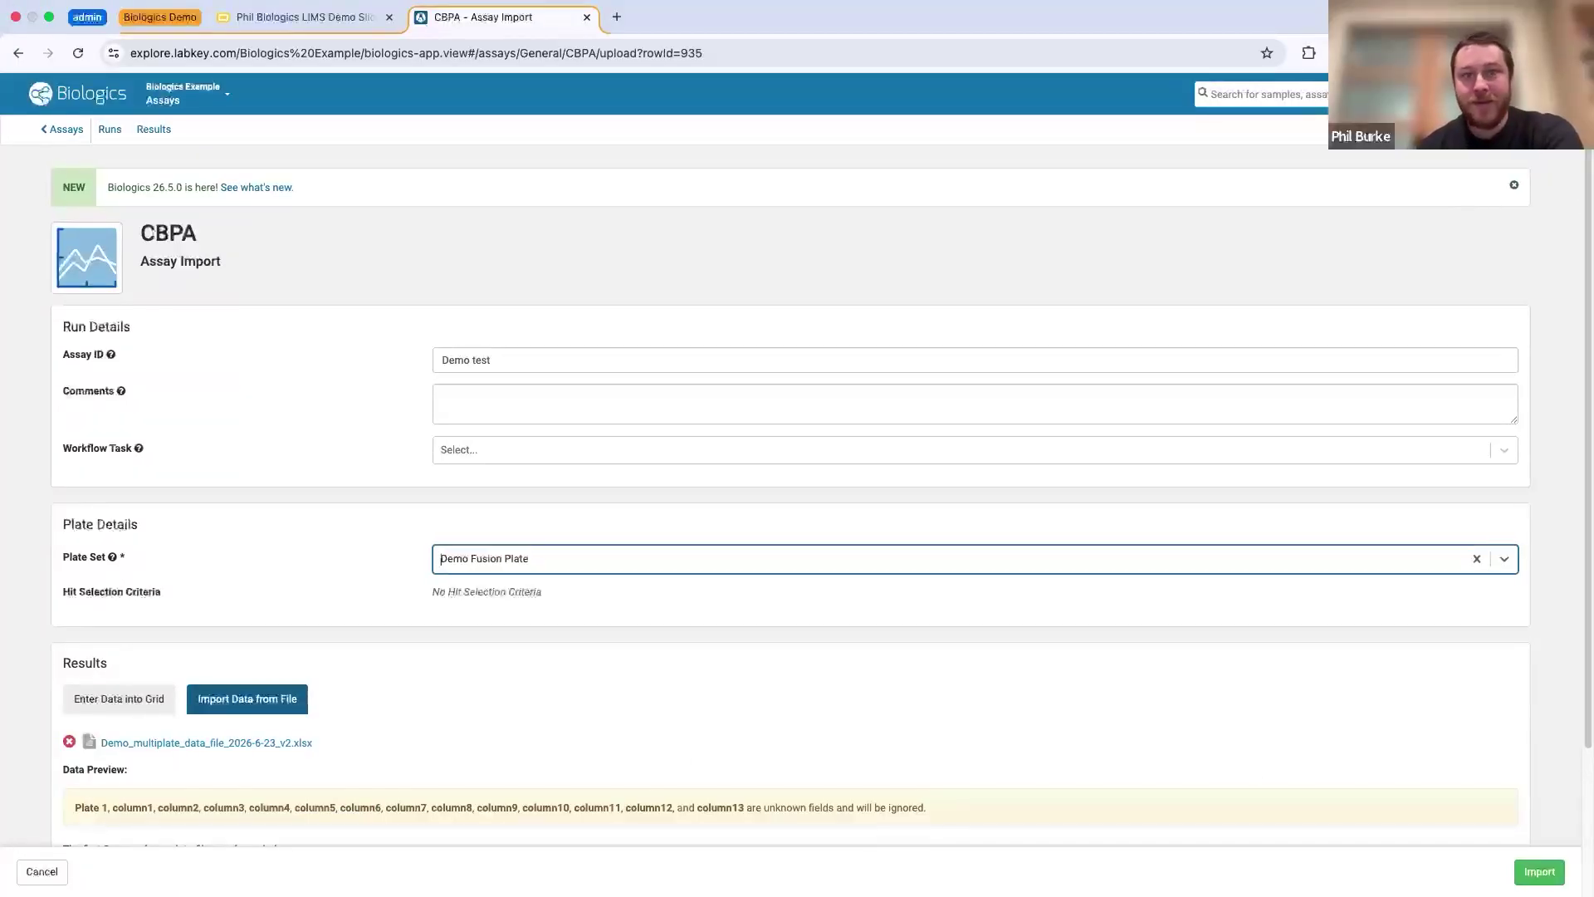
{"action": "scroll", "coordinate": [1412, 813], "scroll_direction": "down", "scroll_amount": 3}
{"action": "left_click", "coordinate": [1538, 872]}
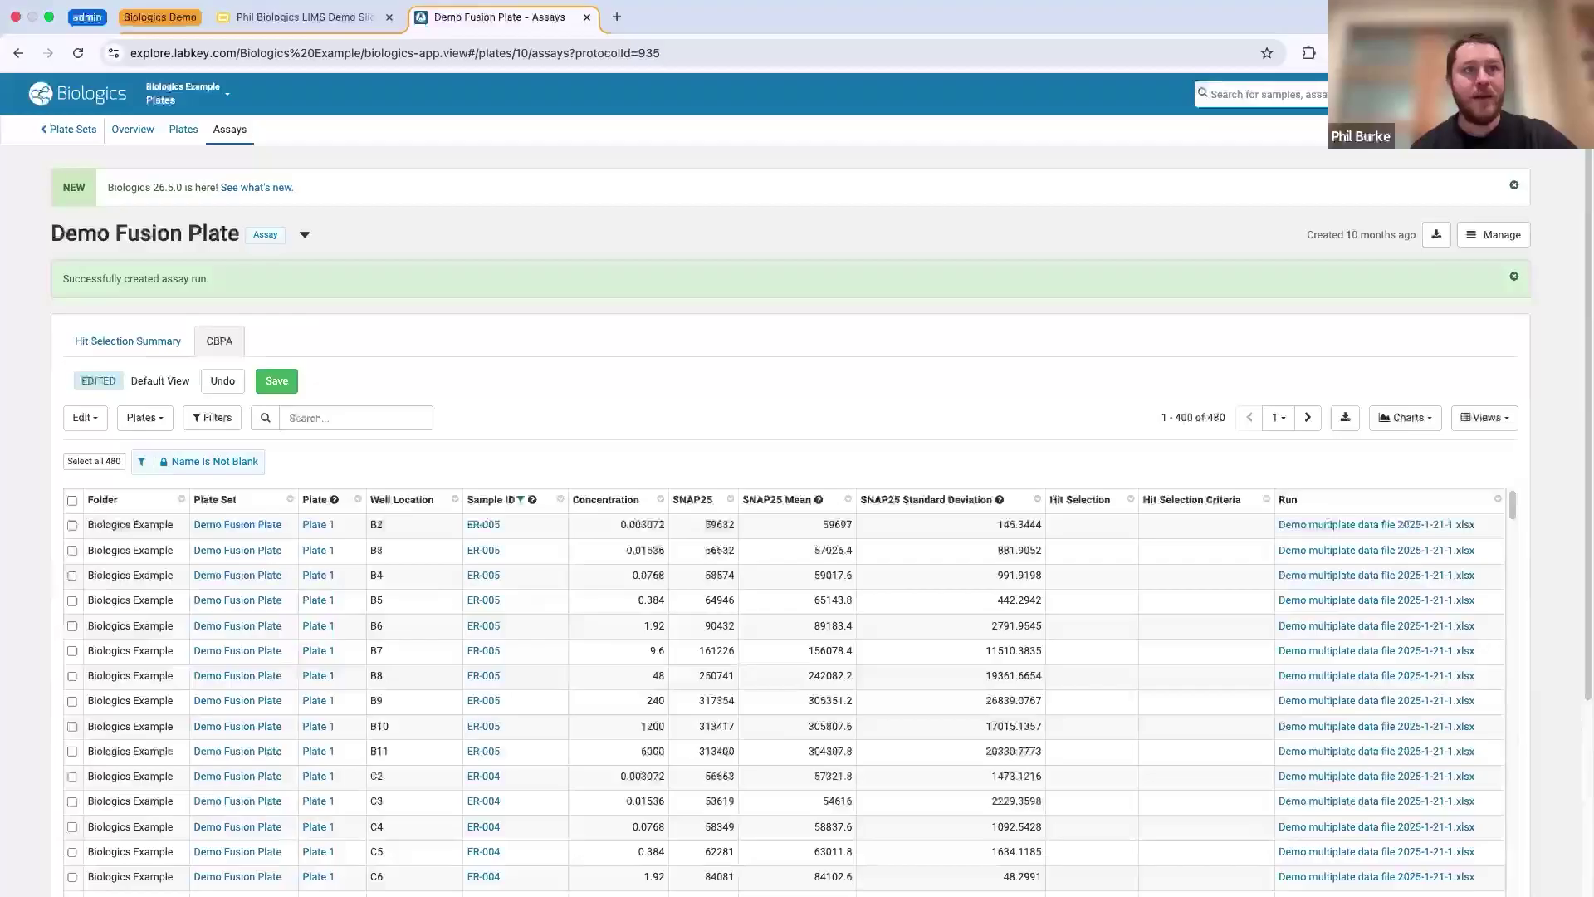
- Examine the CBPA results for Demo Fusion Plate, comparing each well's SNAP25 reading, SNAP25 Mean and SNAP25 Standard Deviation
{"action": "key", "text": "ctrl+Up"}
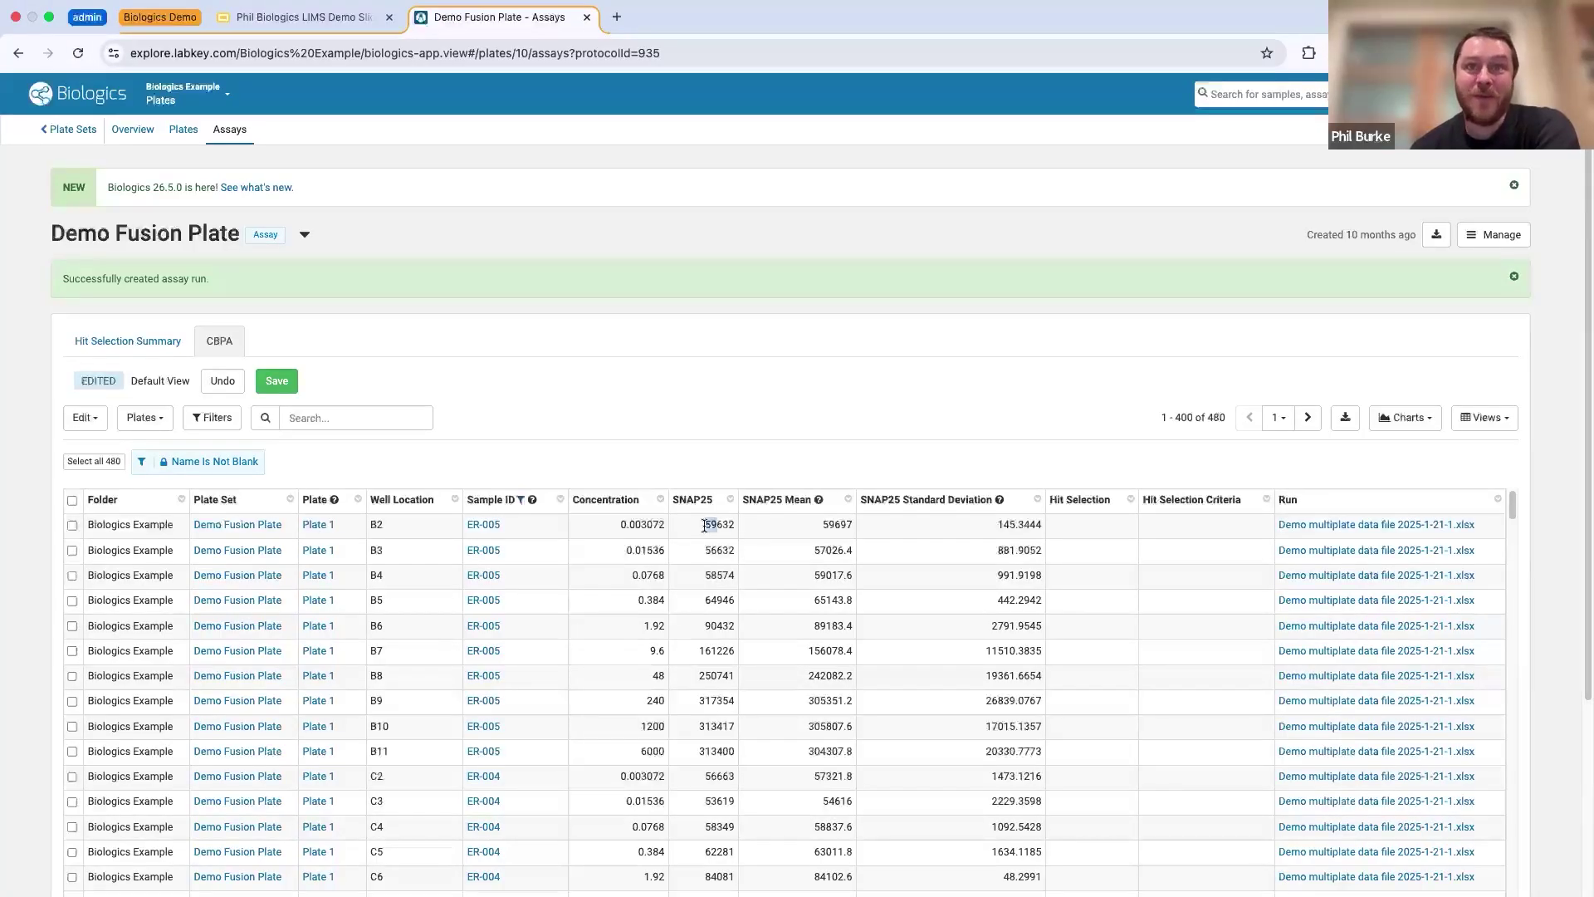
{"action": "mouse_move", "coordinate": [1008, 507]}
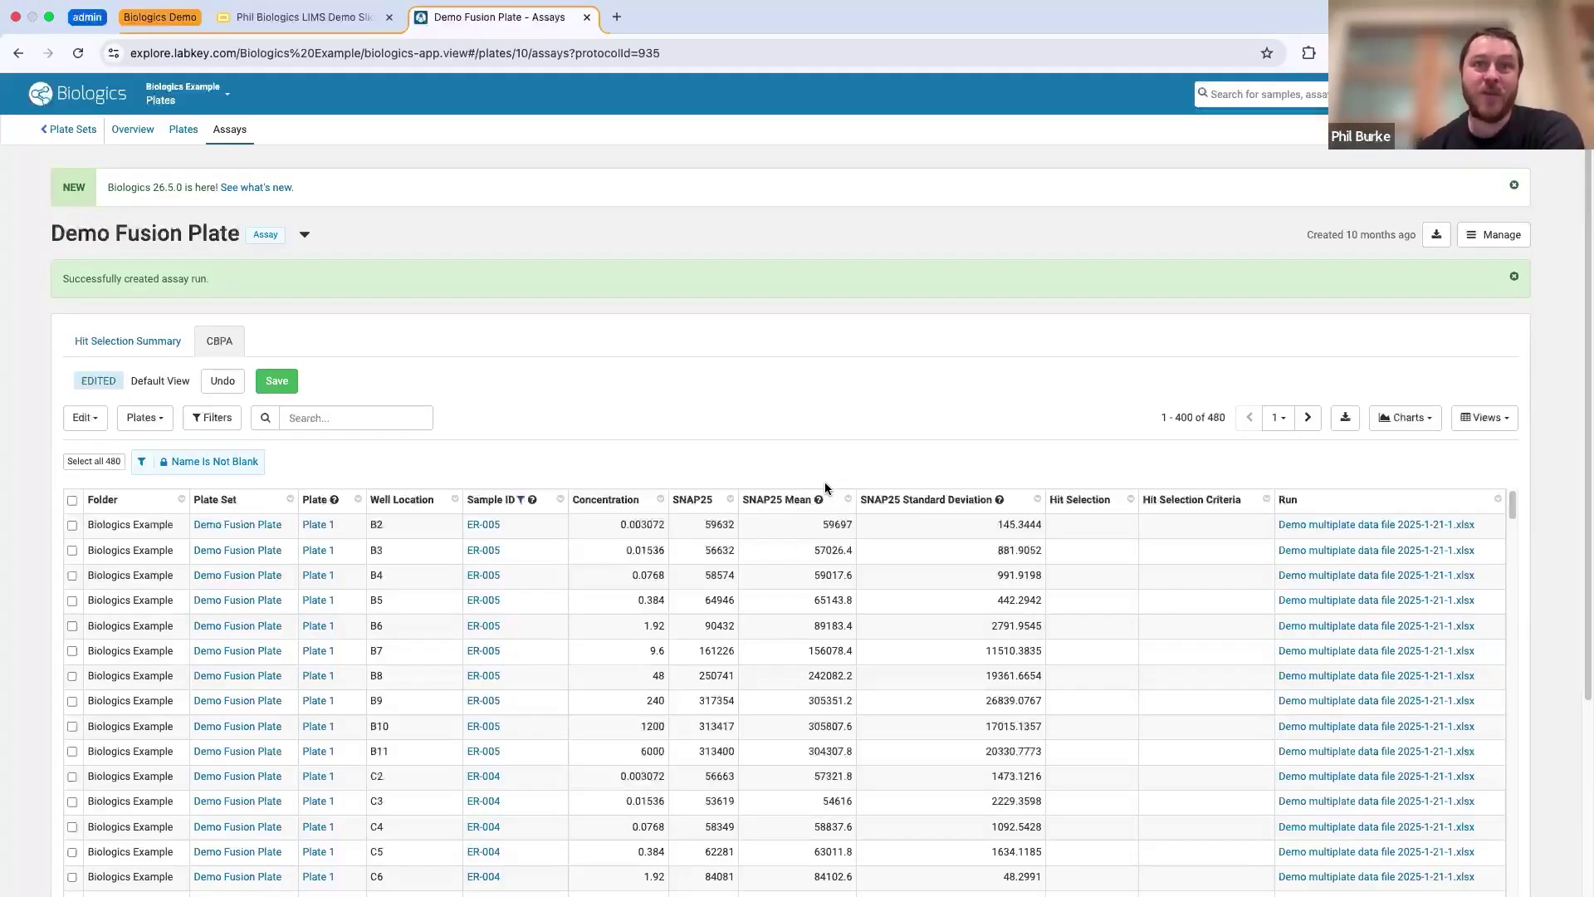
{"action": "left_click_drag", "start_coordinate": [697, 524], "coordinate": [700, 623]}
{"action": "left_click", "coordinate": [696, 621]}
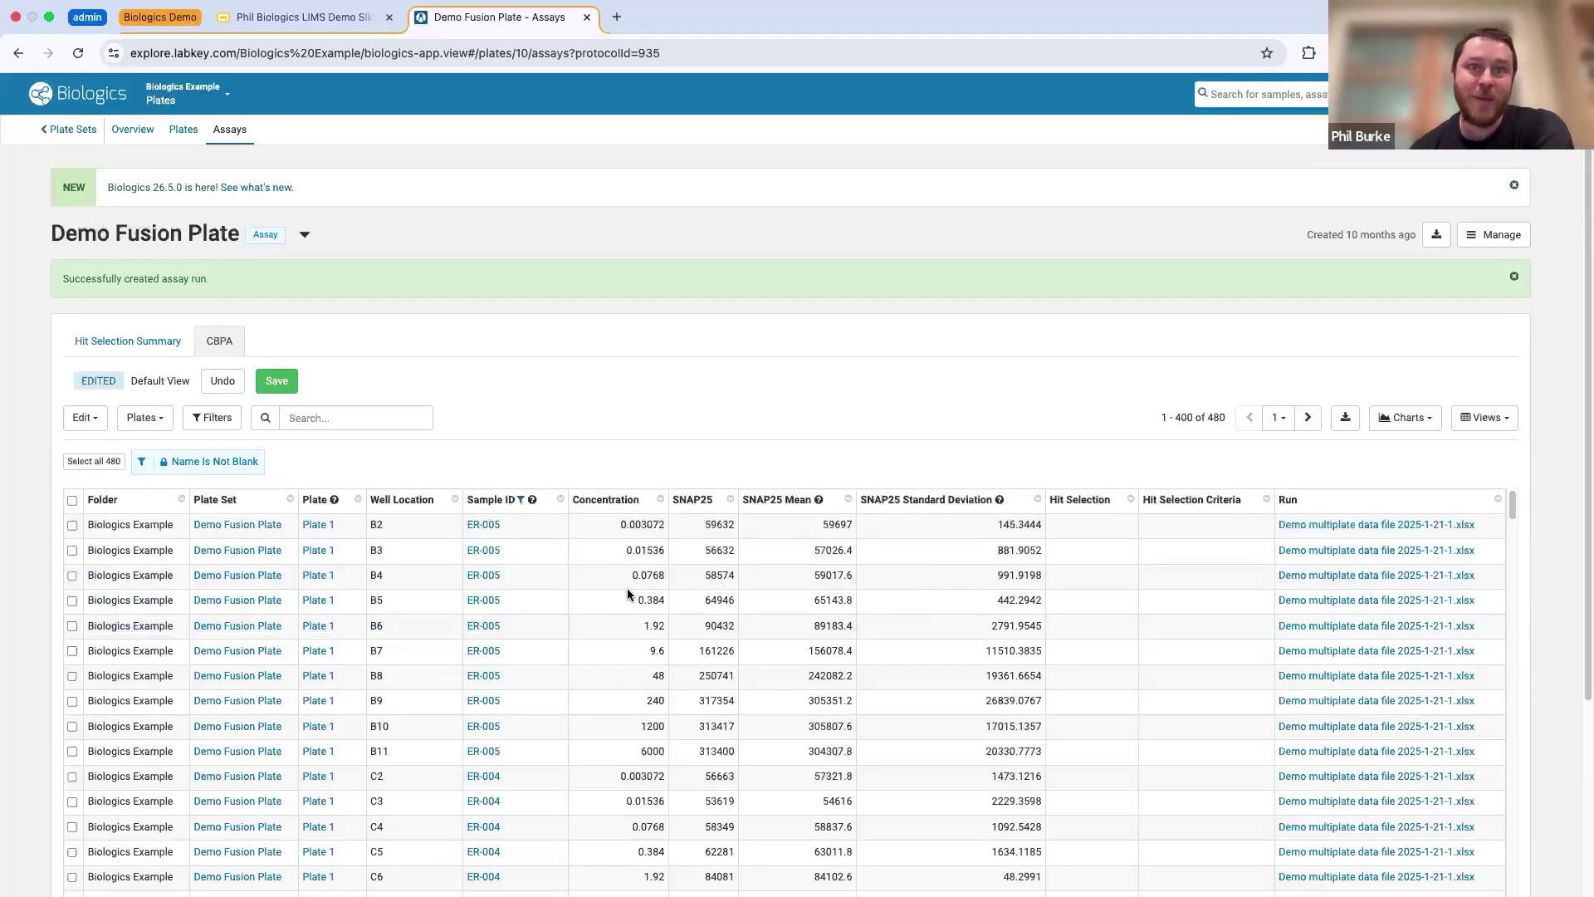
{"action": "scroll", "coordinate": [619, 598], "scroll_direction": "down", "scroll_amount": 3}
{"action": "scroll", "coordinate": [573, 656], "scroll_direction": "up", "scroll_amount": 3}
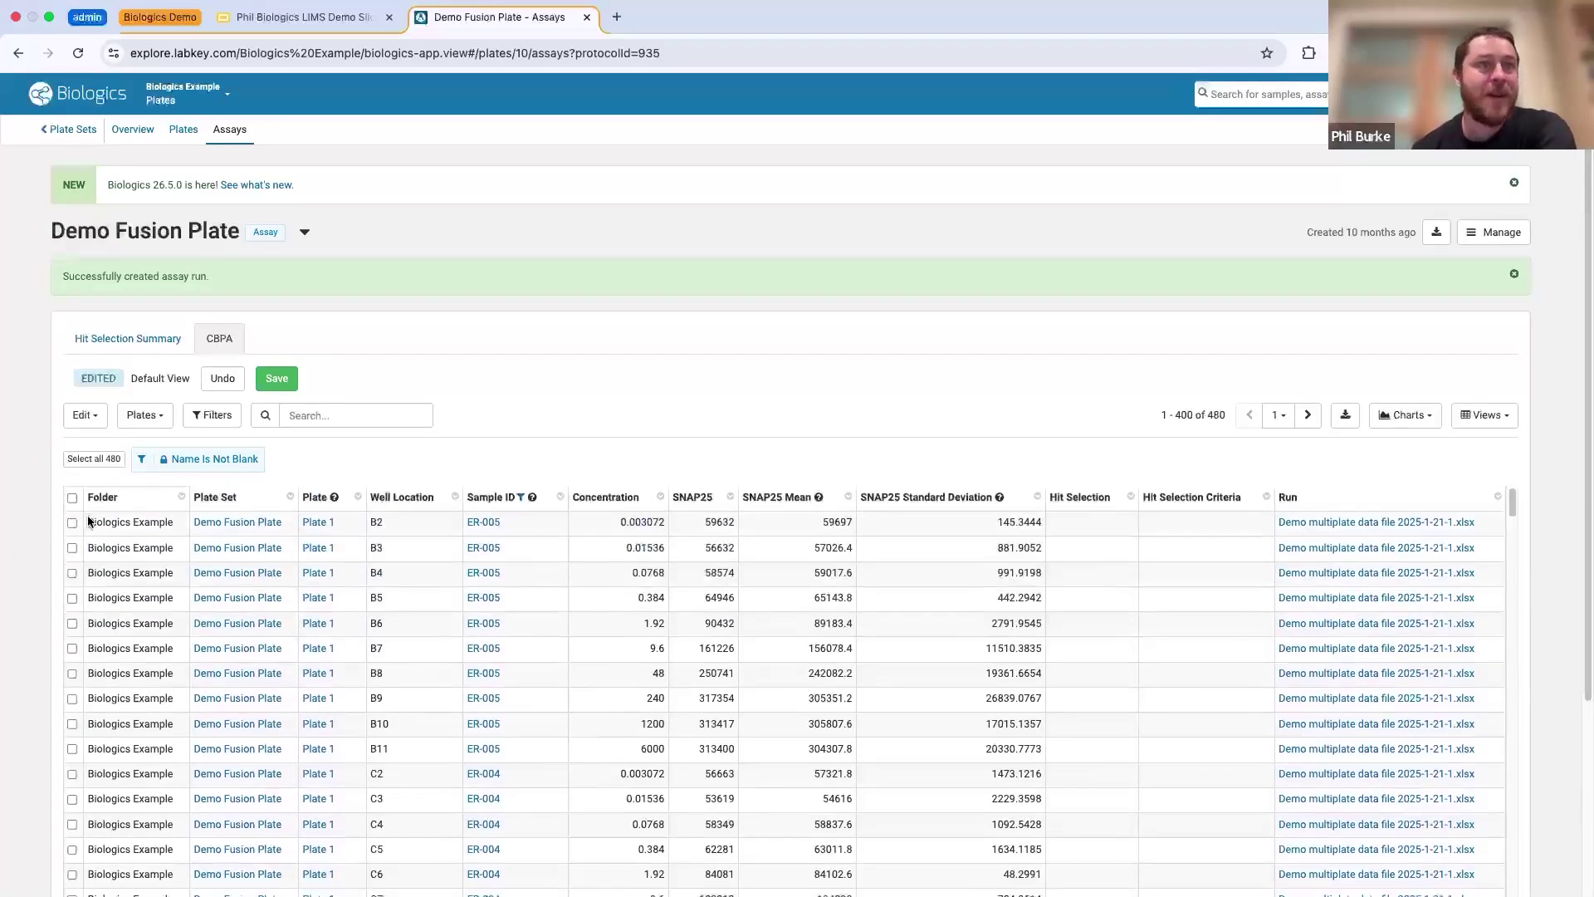
{"action": "scroll", "coordinate": [89, 520], "scroll_direction": "down", "scroll_amount": 3}
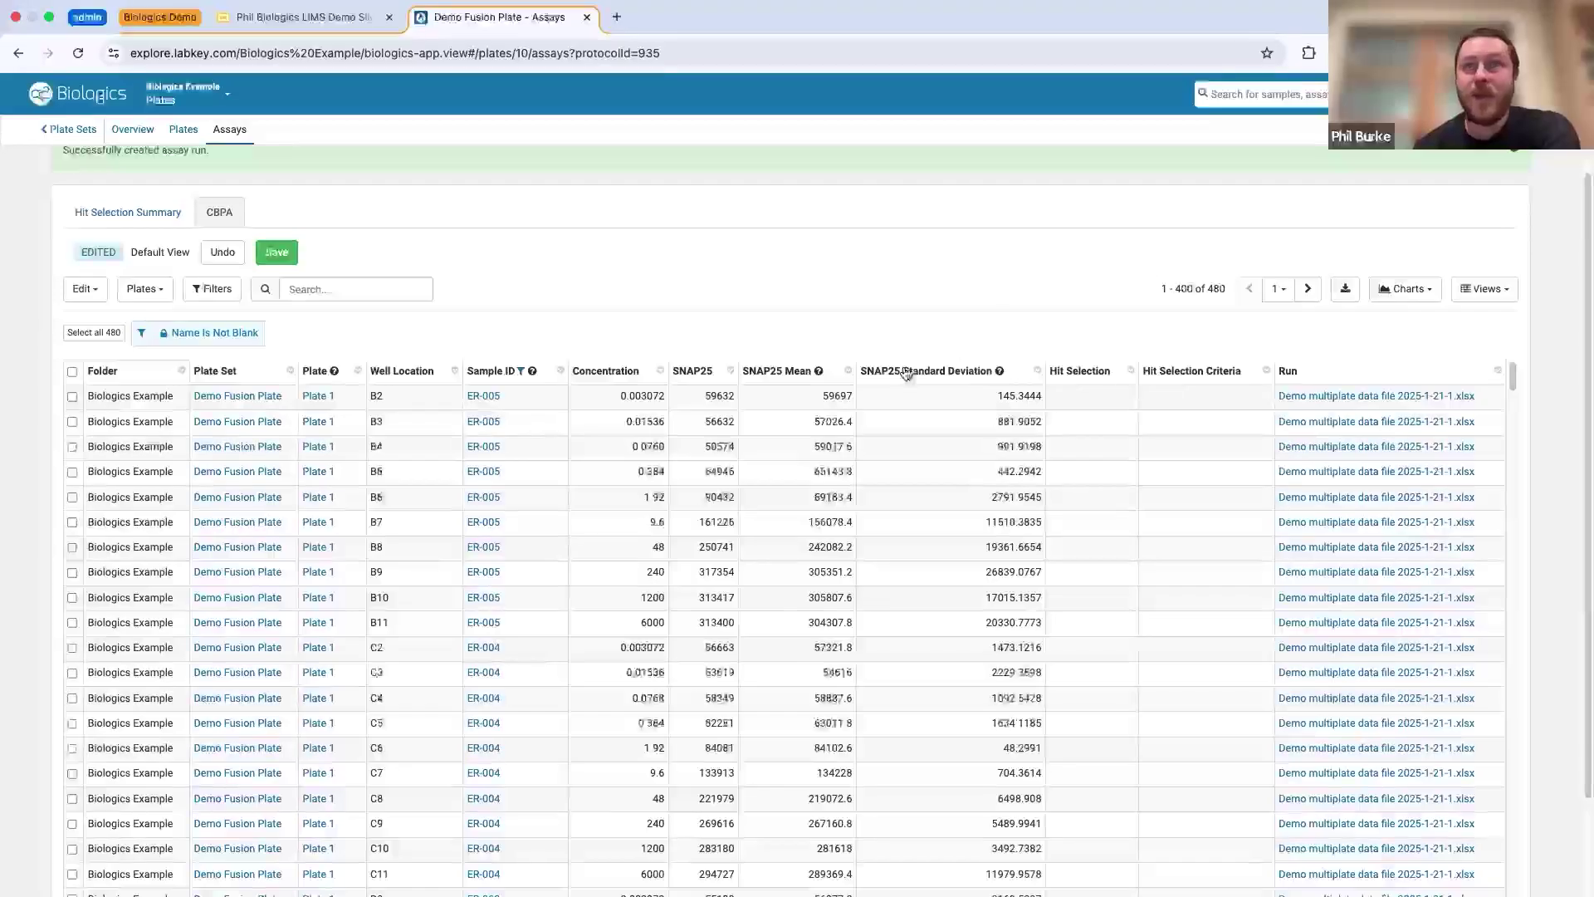
{"action": "scroll", "coordinate": [523, 580], "scroll_direction": "up", "scroll_amount": 3}
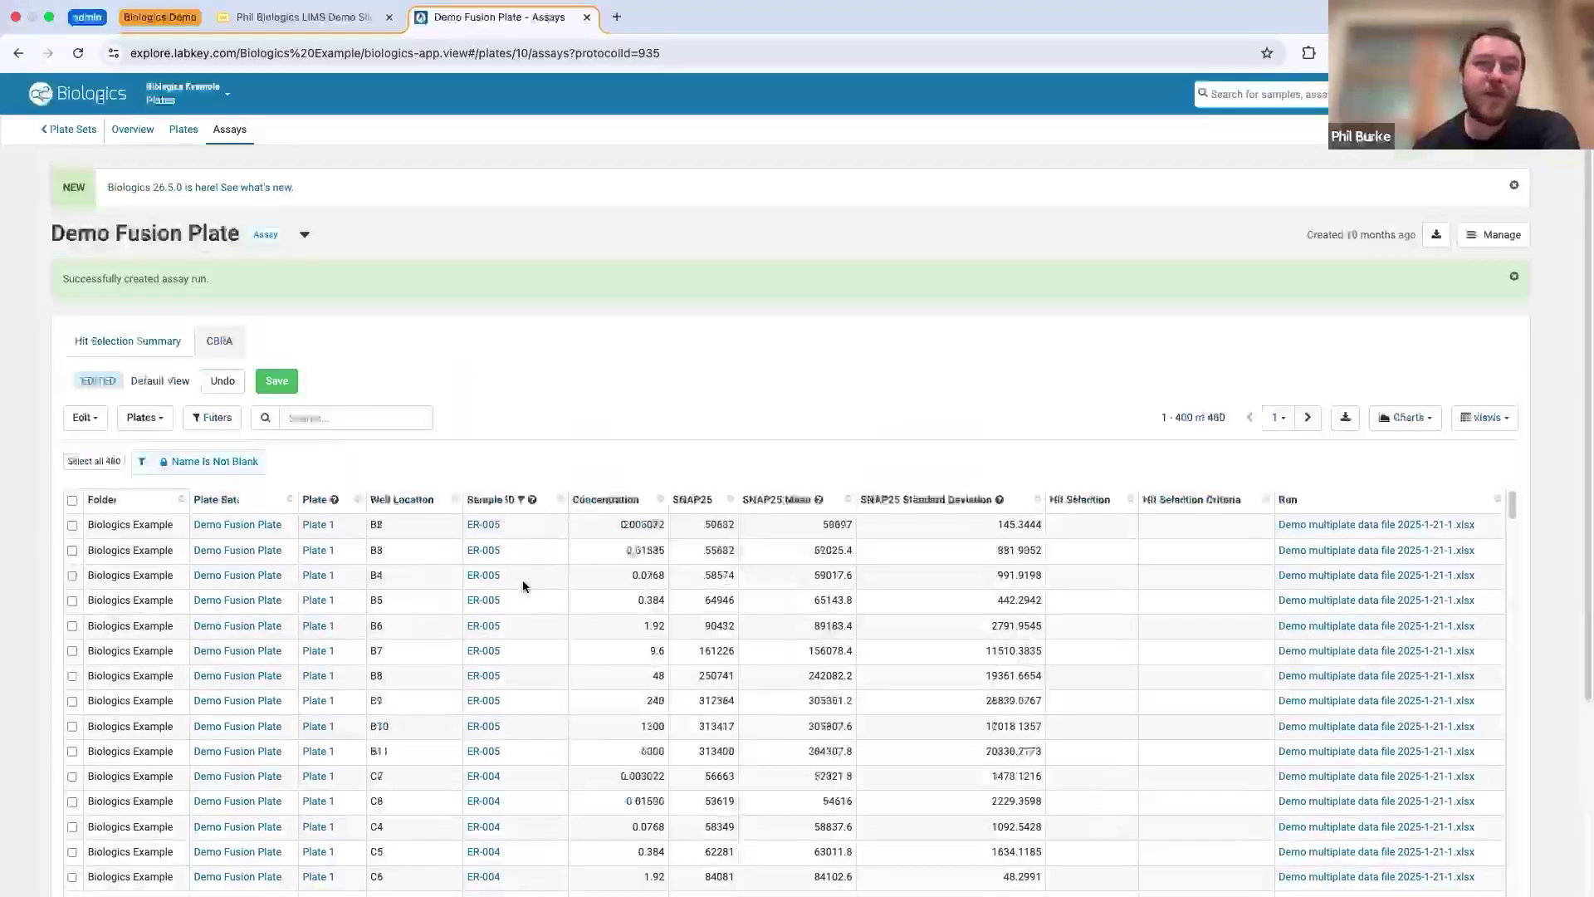
- Filter the CBPA results by Sample ID so that only ER-001 is included
{"action": "left_click", "coordinate": [561, 499]}
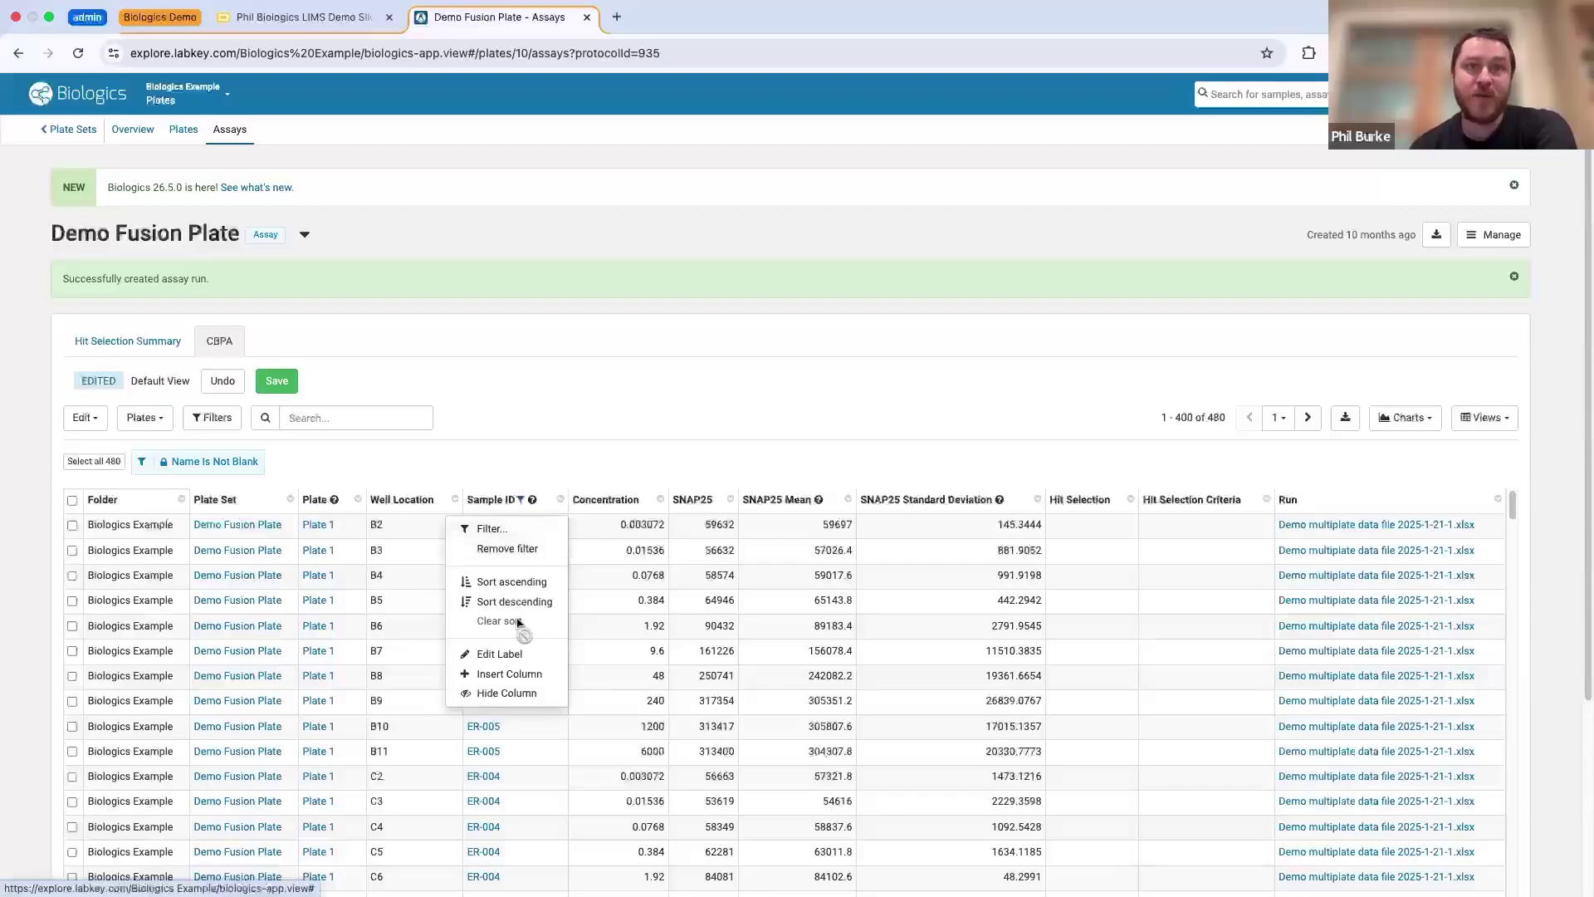
{"action": "left_click", "coordinate": [506, 530]}
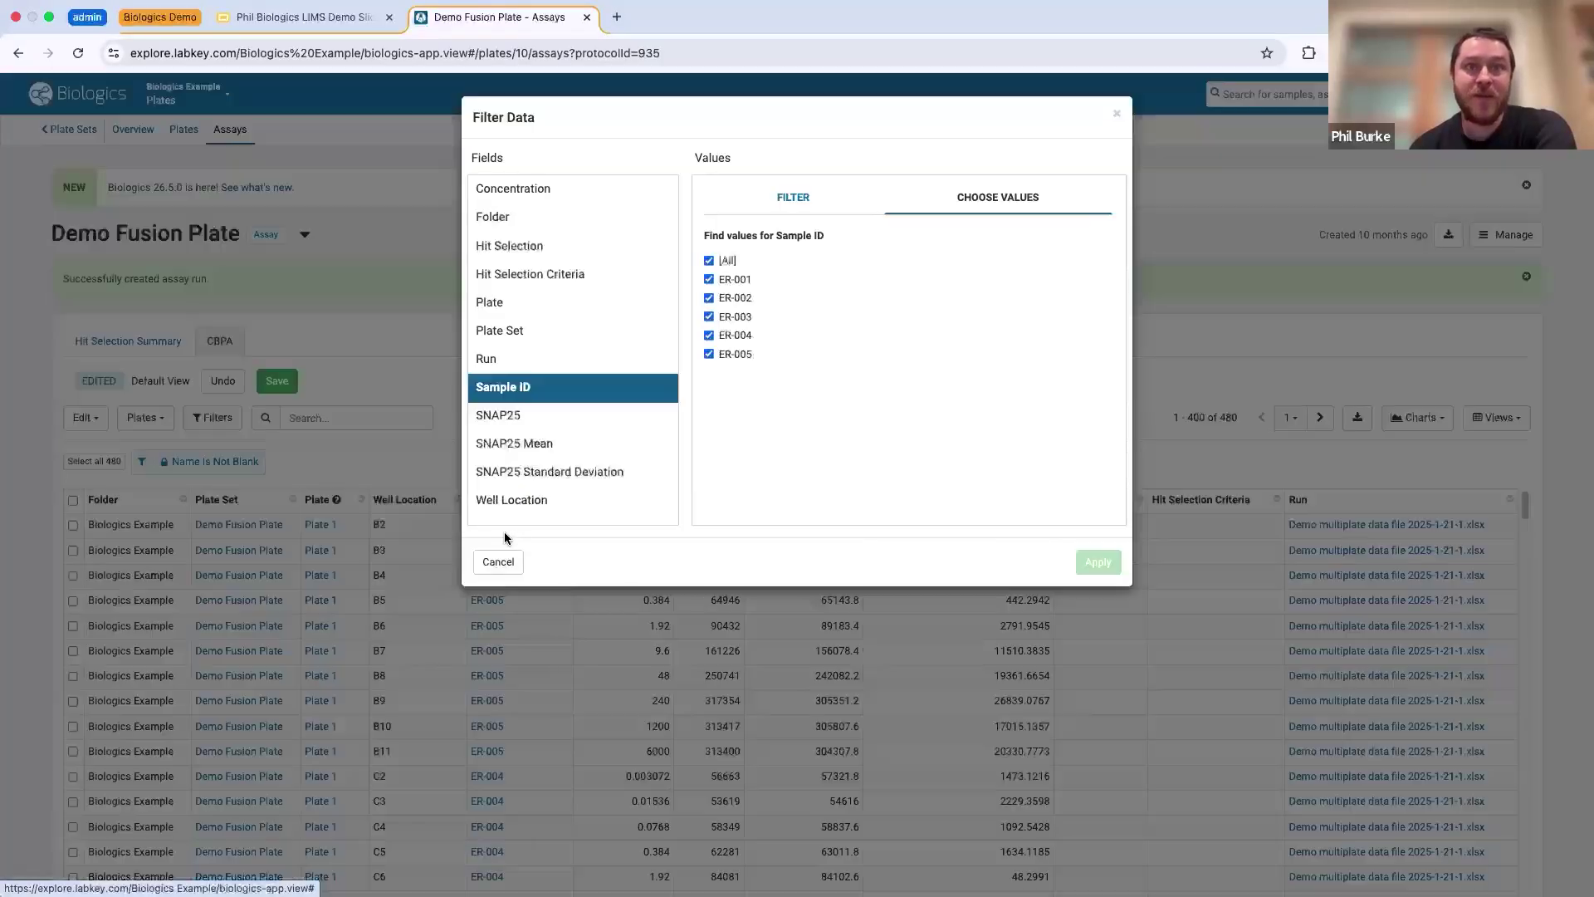
{"action": "left_click", "coordinate": [709, 261]}
{"action": "left_click", "coordinate": [709, 279]}
{"action": "left_click", "coordinate": [1098, 562]}
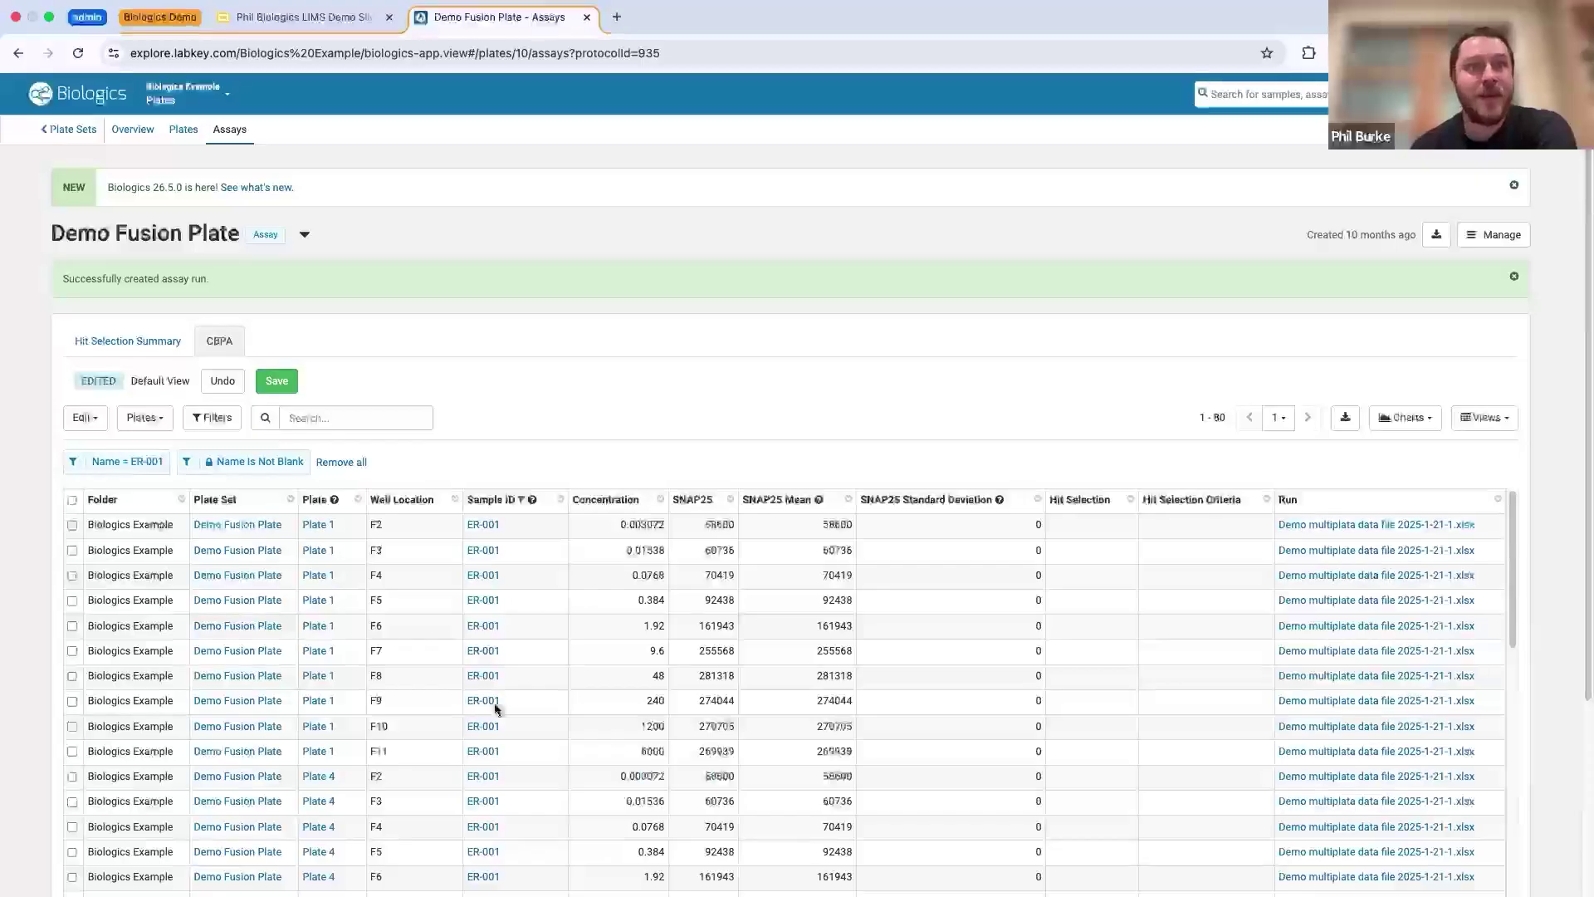
{"action": "left_click", "coordinate": [660, 499]}
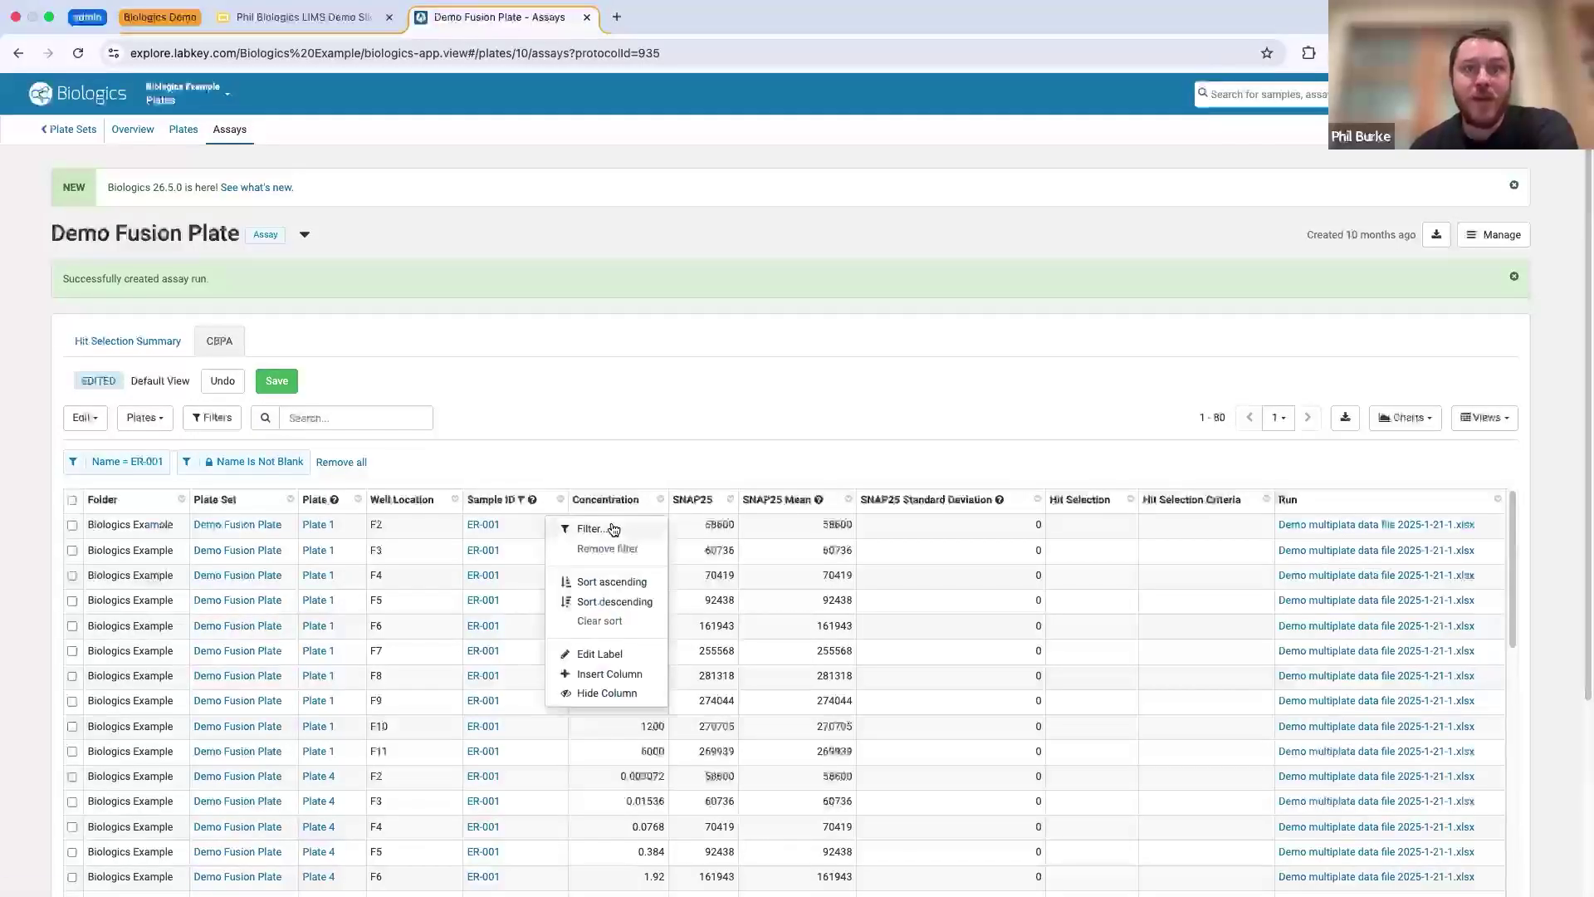
{"action": "left_click", "coordinate": [620, 442]}
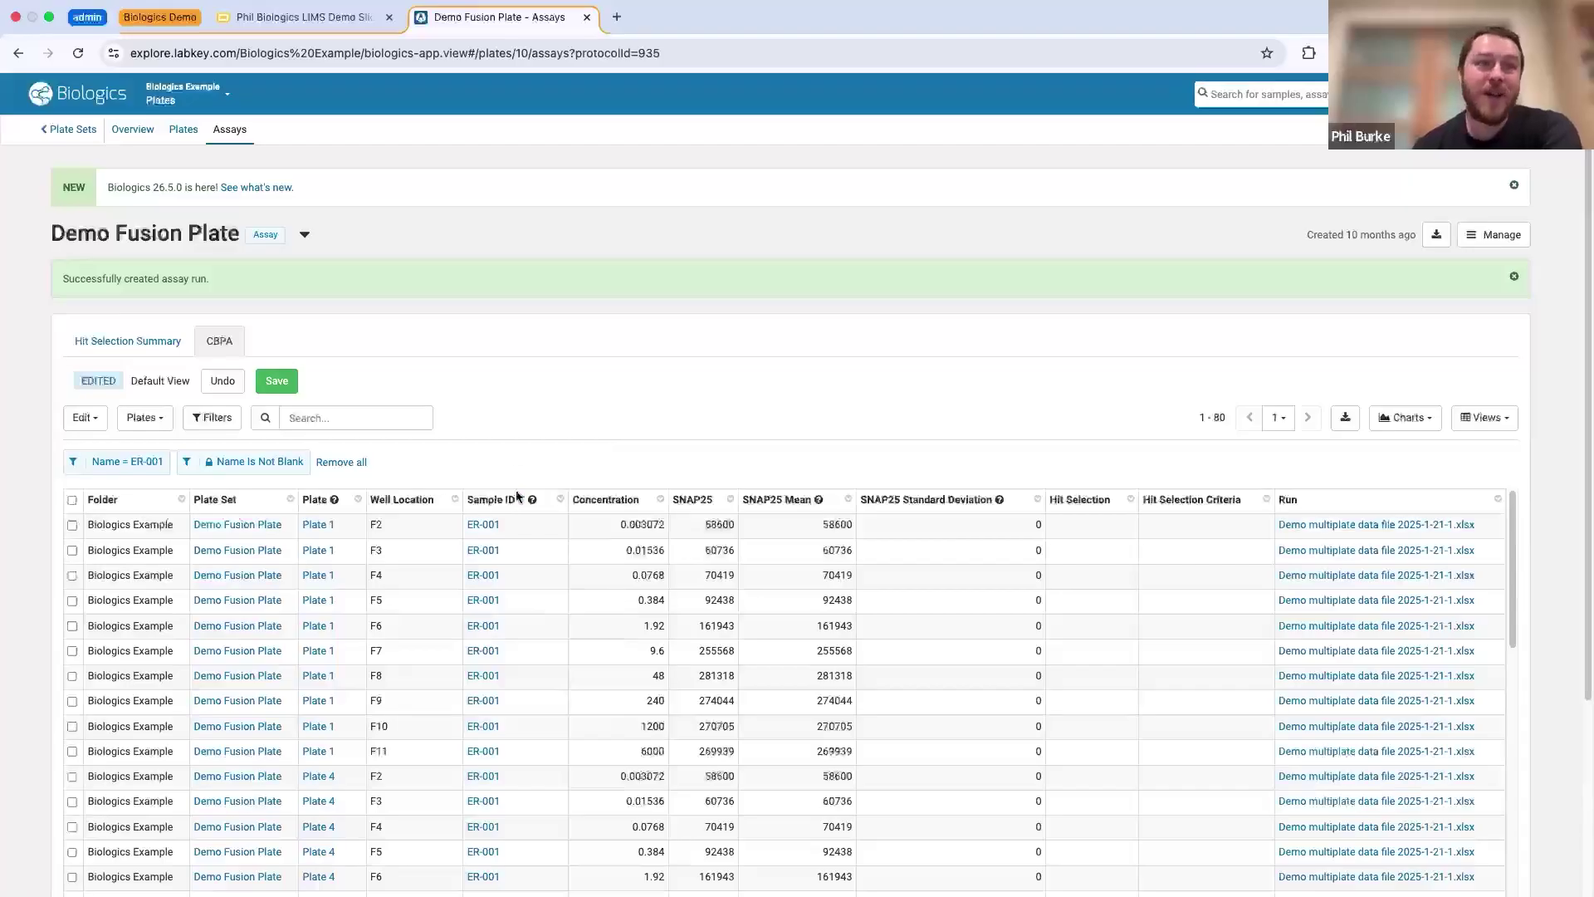
{"action": "scroll", "coordinate": [605, 634], "scroll_direction": "down", "scroll_amount": 3}
{"action": "scroll", "coordinate": [959, 674], "scroll_direction": "up", "scroll_amount": 3}
- Show the shared Curve Fit chart above the ER-001 CBPA results and examine its curves and statistics
{"action": "left_click", "coordinate": [1405, 417]}
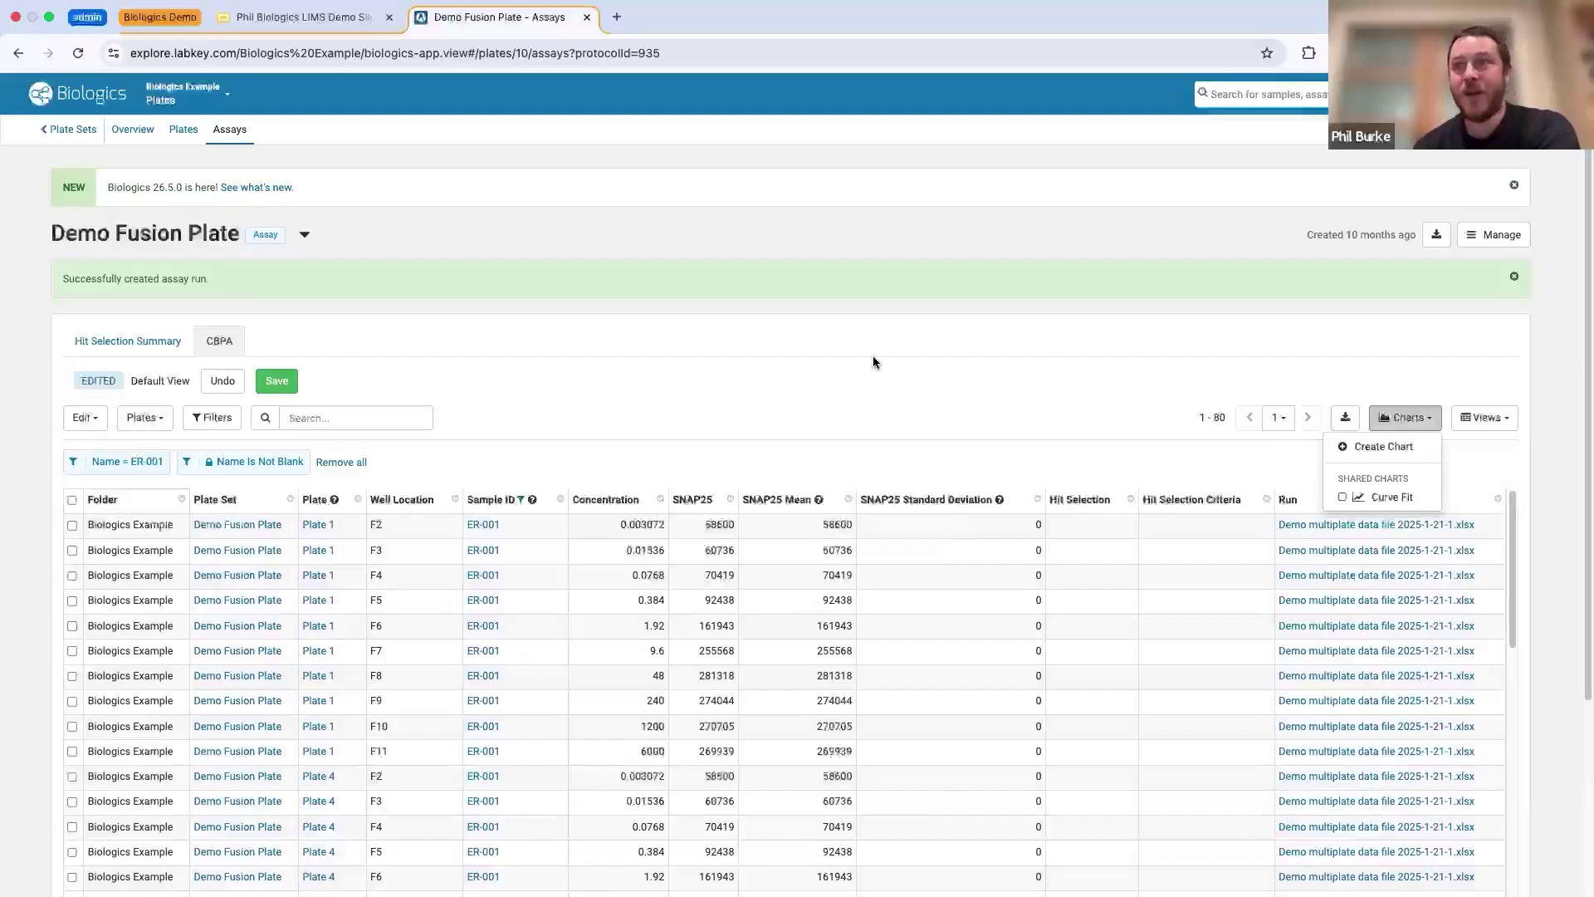
{"action": "left_click", "coordinate": [1356, 498]}
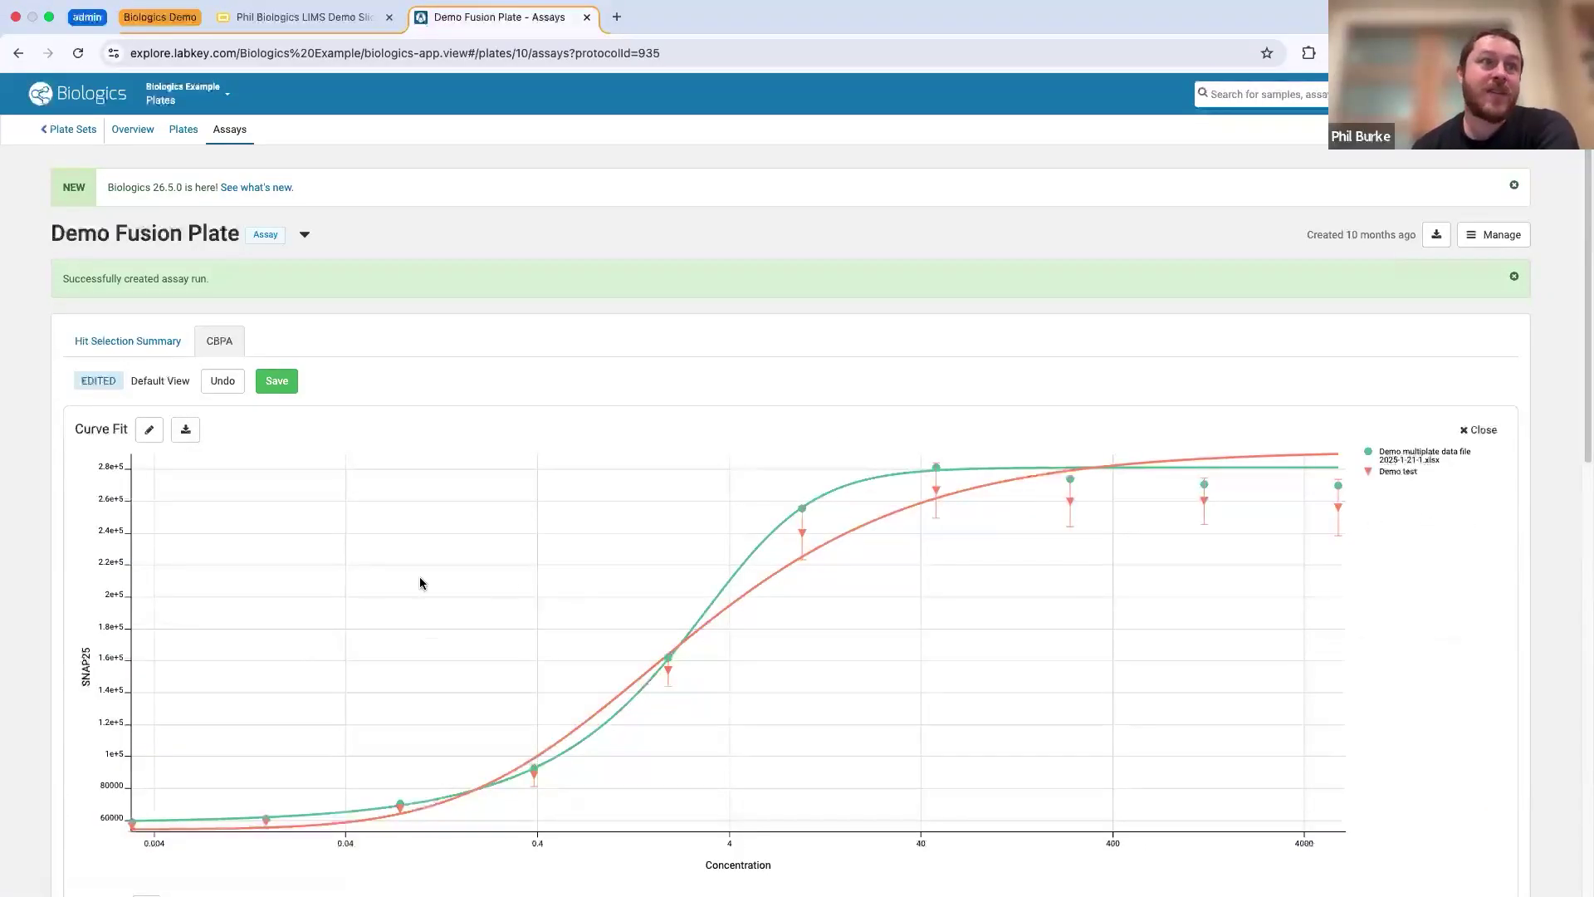
{"action": "scroll", "coordinate": [4, 590], "scroll_direction": "down", "scroll_amount": 3}
{"action": "scroll", "coordinate": [4, 569], "scroll_direction": "down", "scroll_amount": 5}
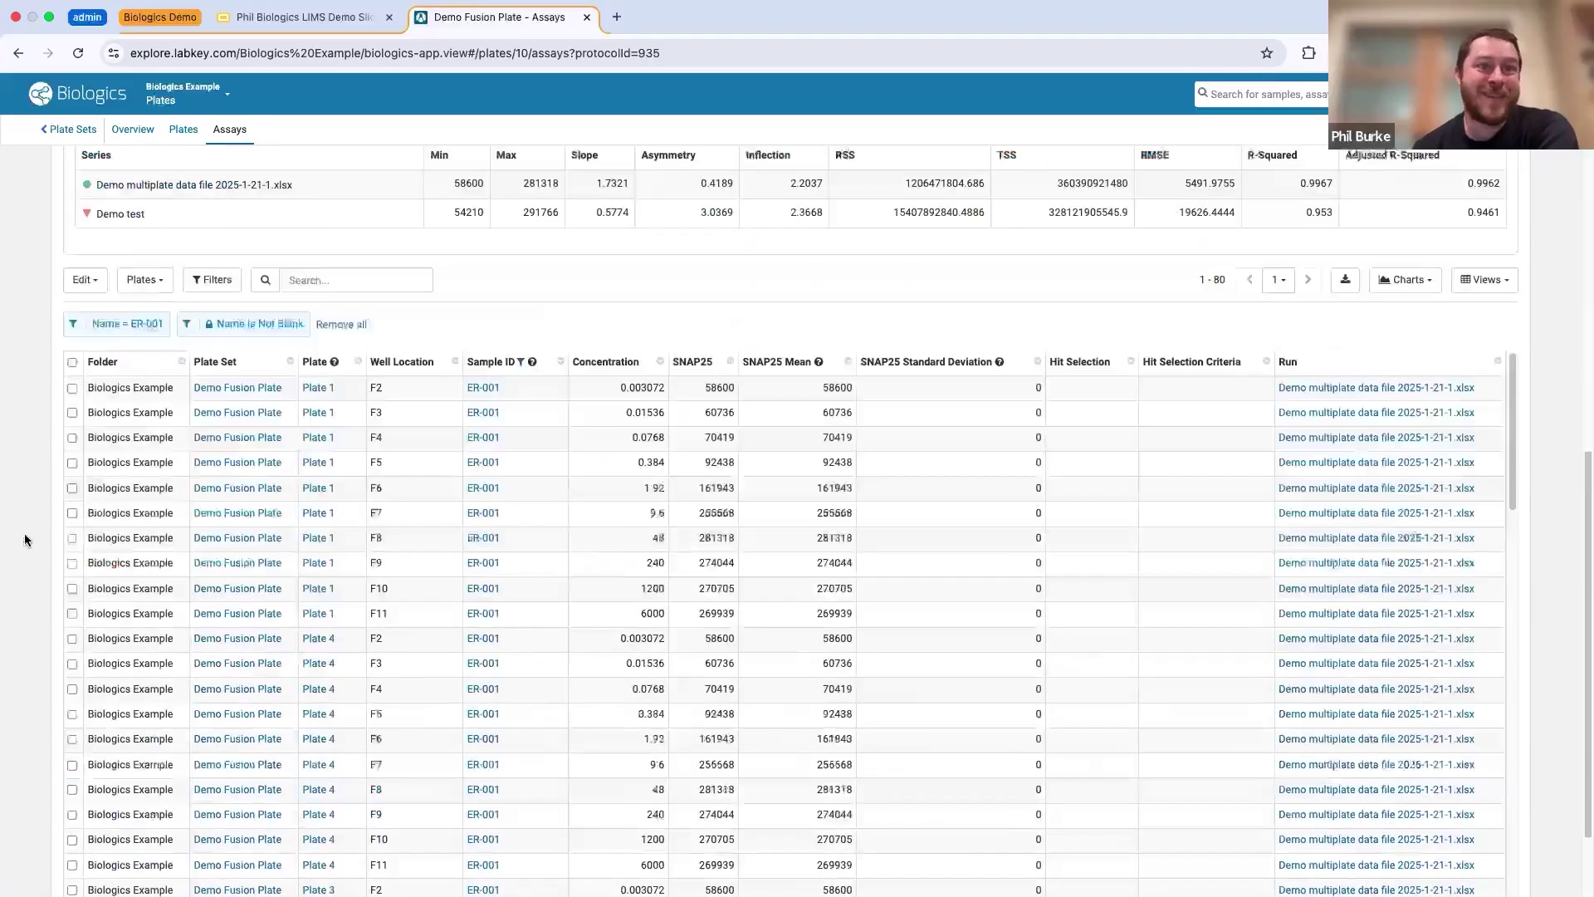
- Filter the CBPA results by Run so that only Demo test is included
{"action": "scroll", "coordinate": [1157, 520], "scroll_direction": "up", "scroll_amount": 3}
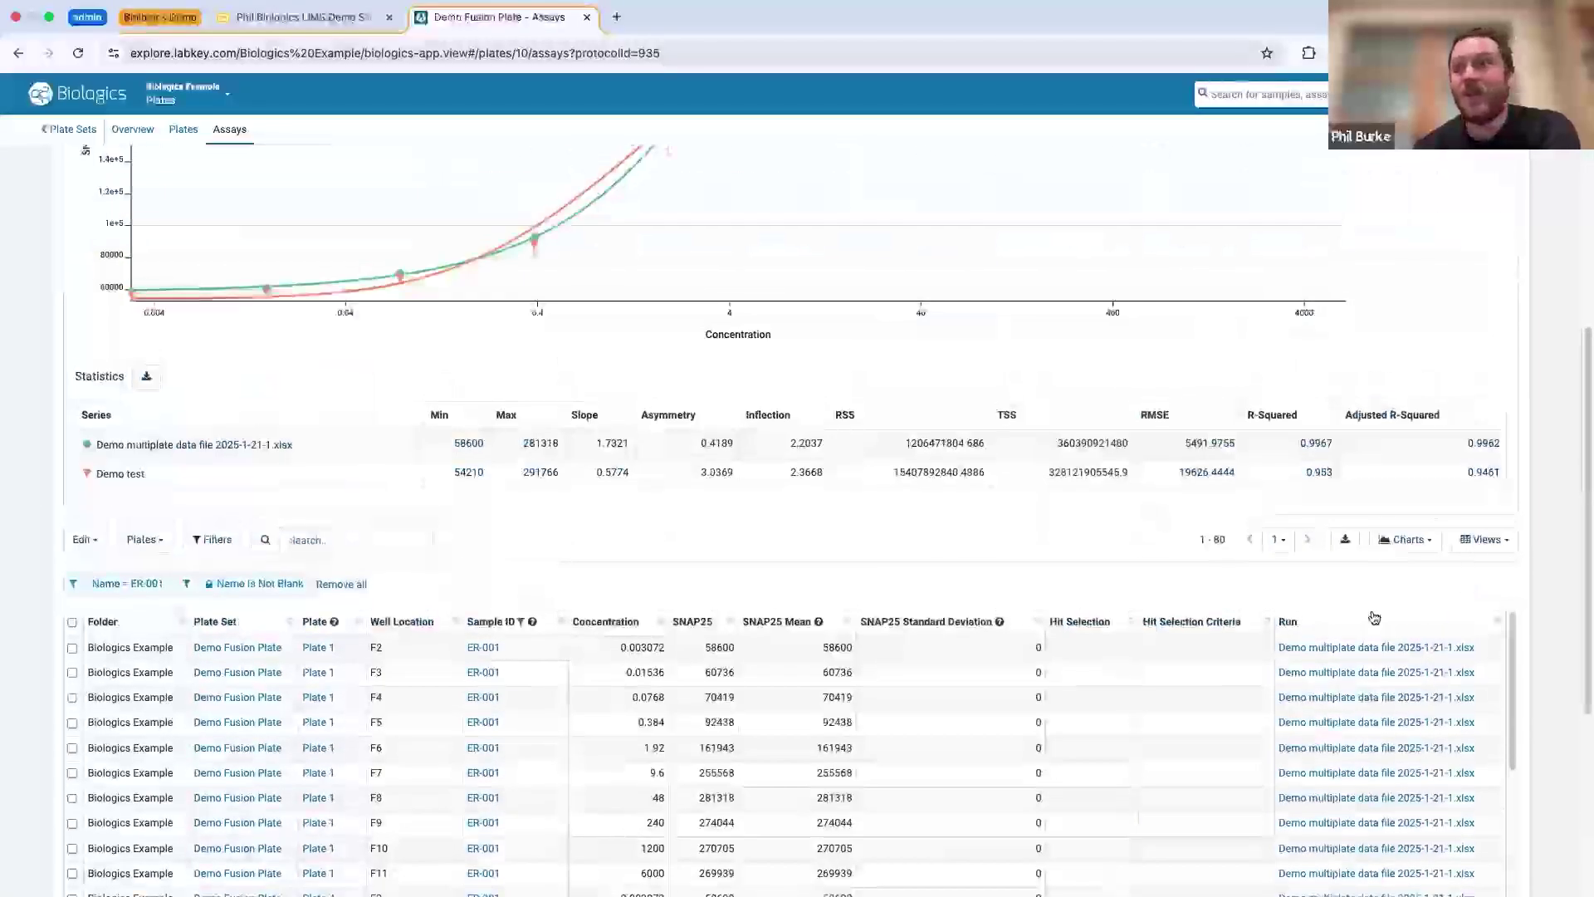
{"action": "left_click", "coordinate": [1496, 621]}
{"action": "left_click", "coordinate": [1428, 652]}
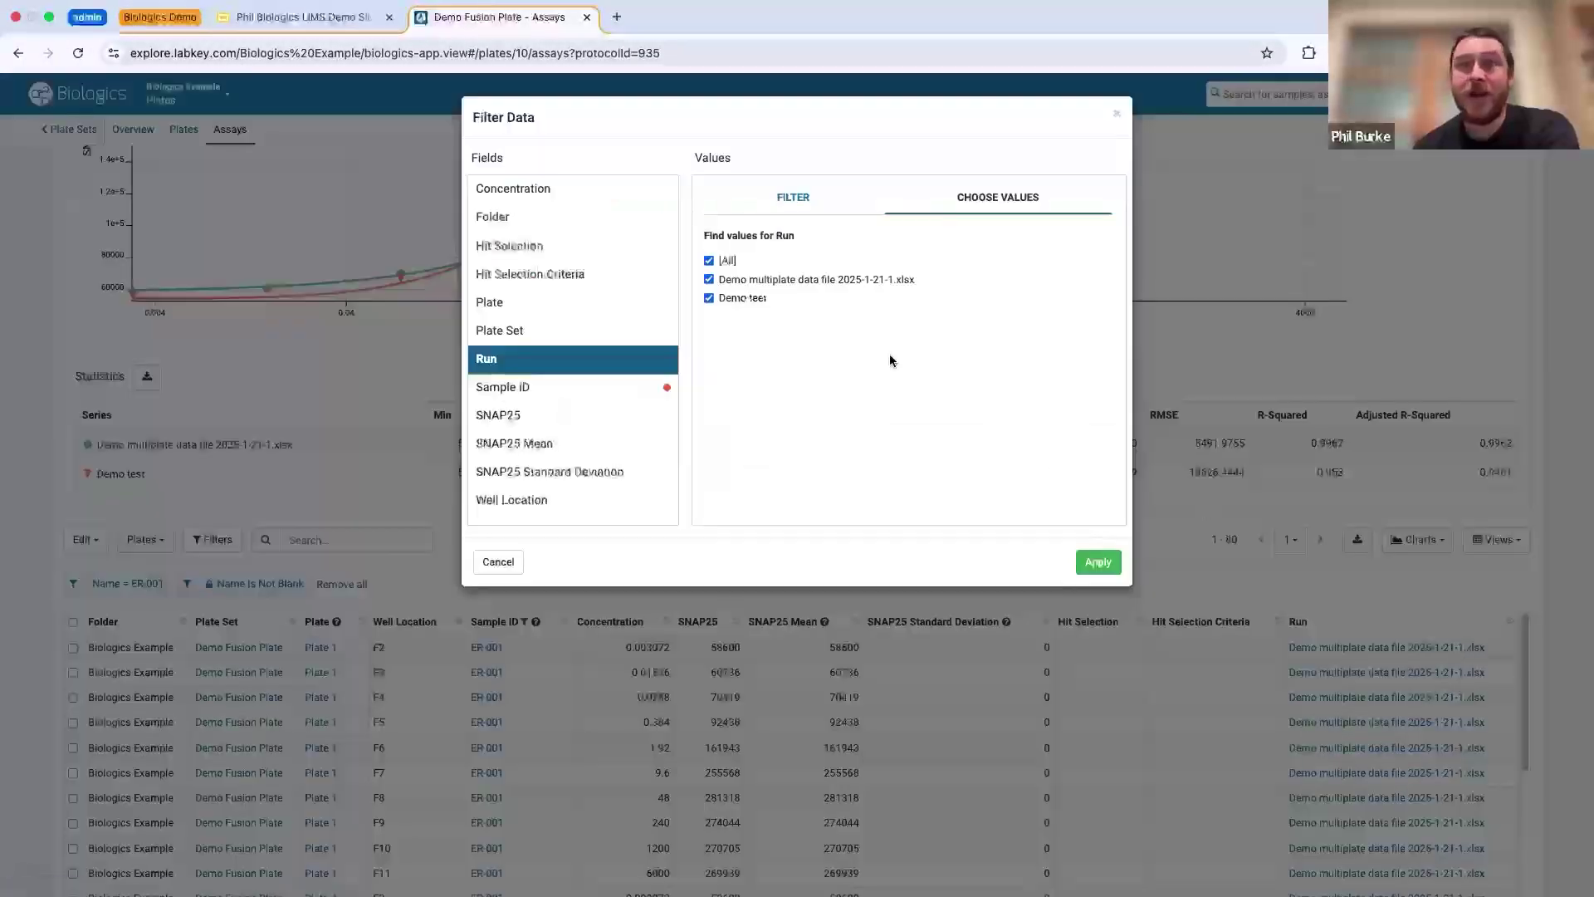
{"action": "left_click", "coordinate": [709, 261]}
{"action": "left_click", "coordinate": [710, 299]}
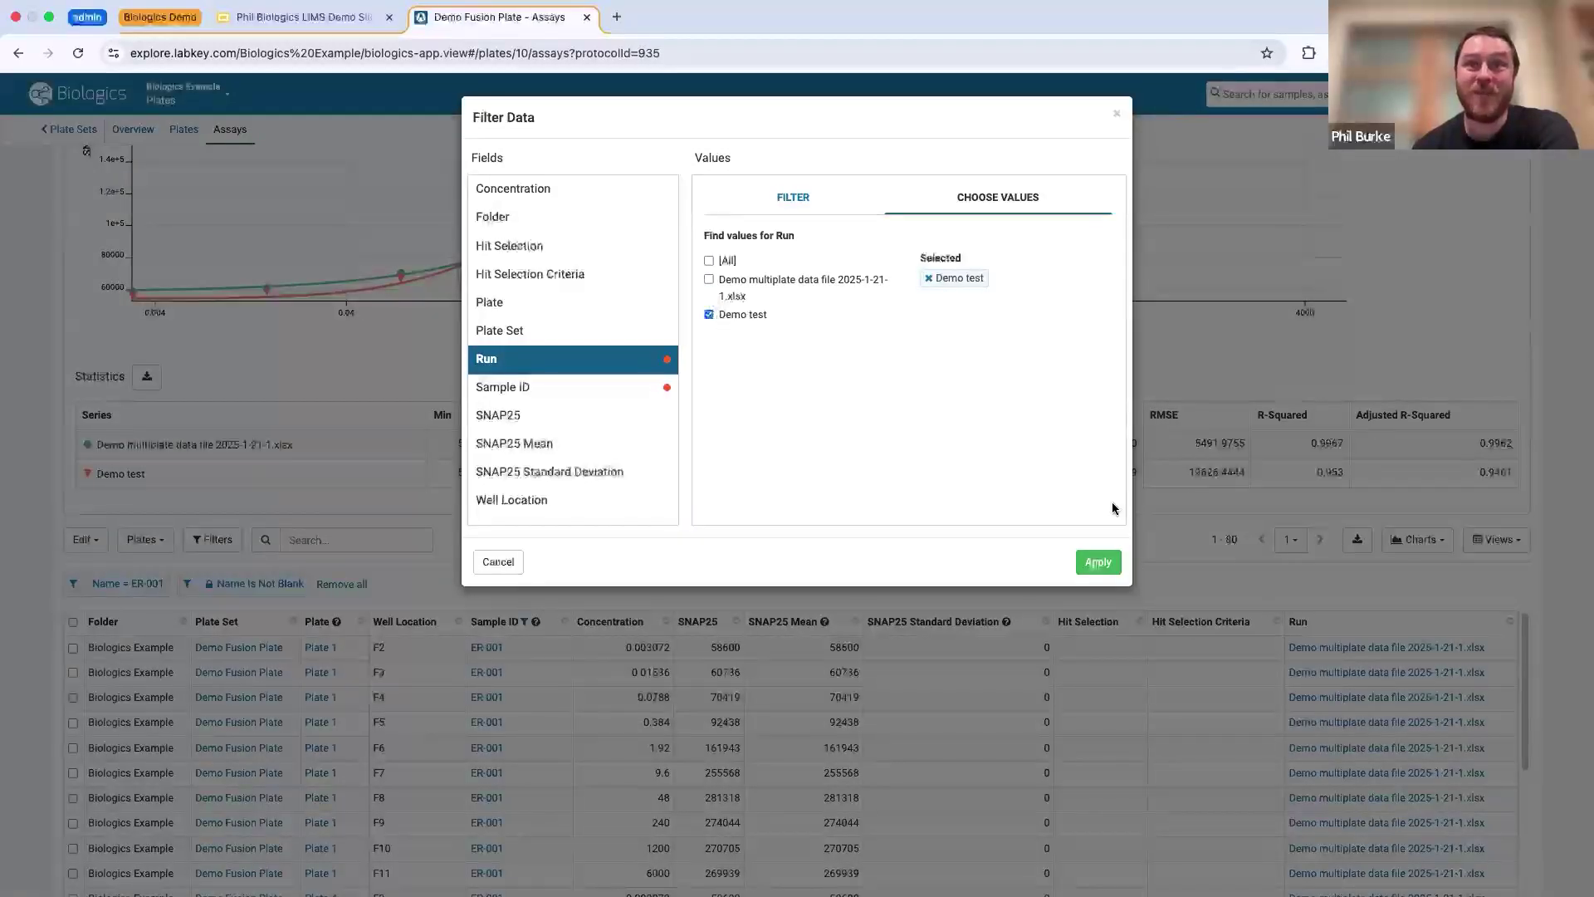
{"action": "left_click", "coordinate": [1104, 562]}
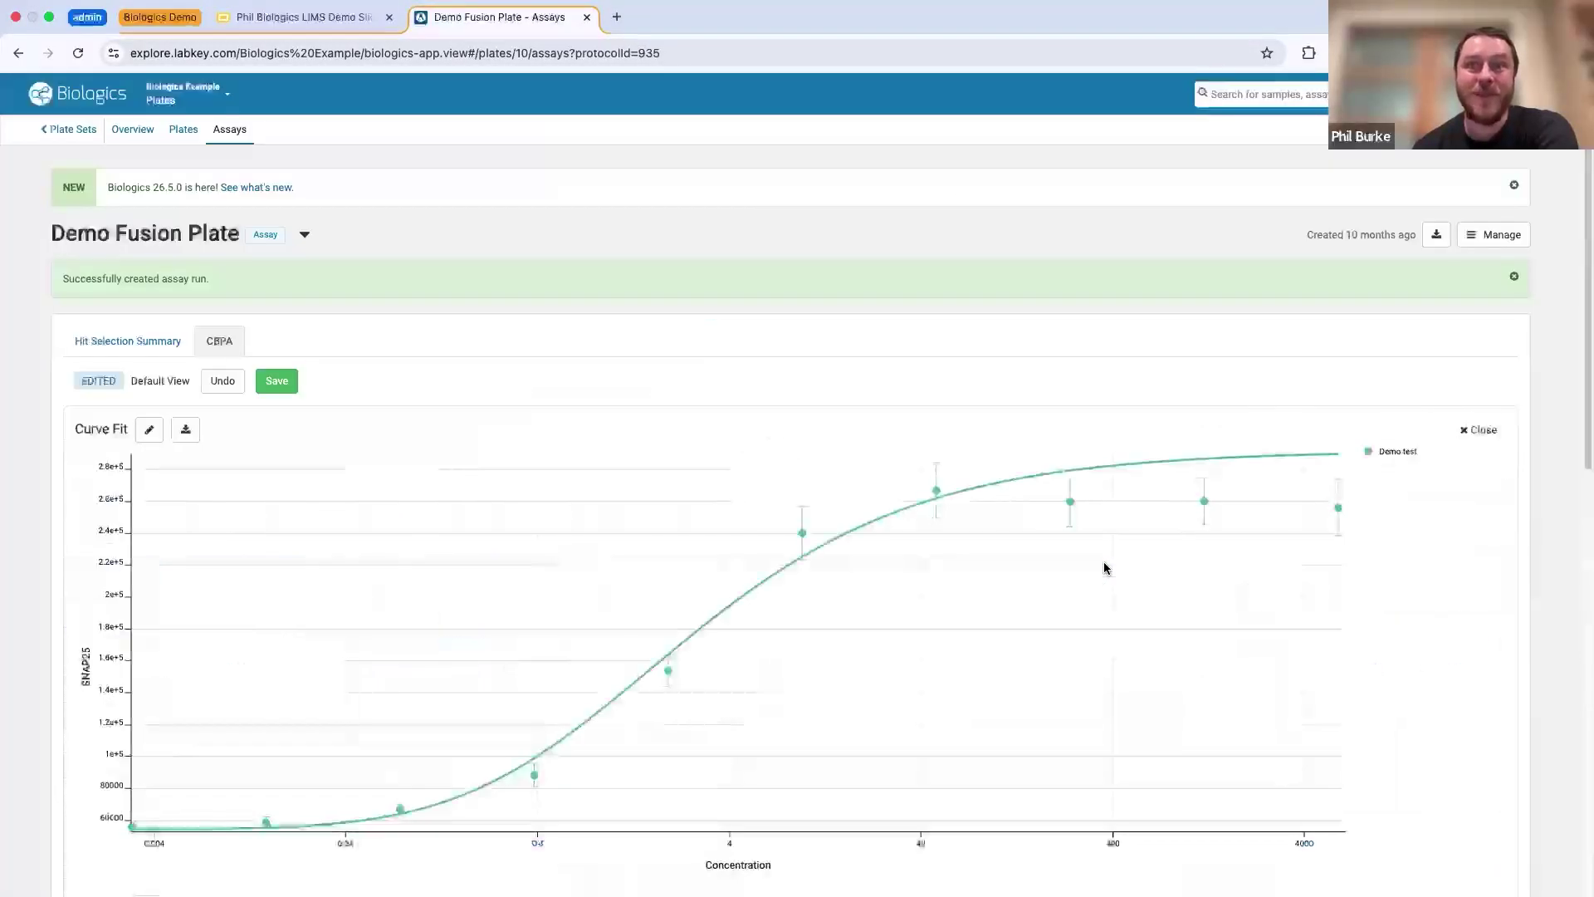
- Edit the Curve Fit chart to use Sample ID as its series and save the chart
{"action": "scroll", "coordinate": [22, 566], "scroll_direction": "down", "scroll_amount": 3}
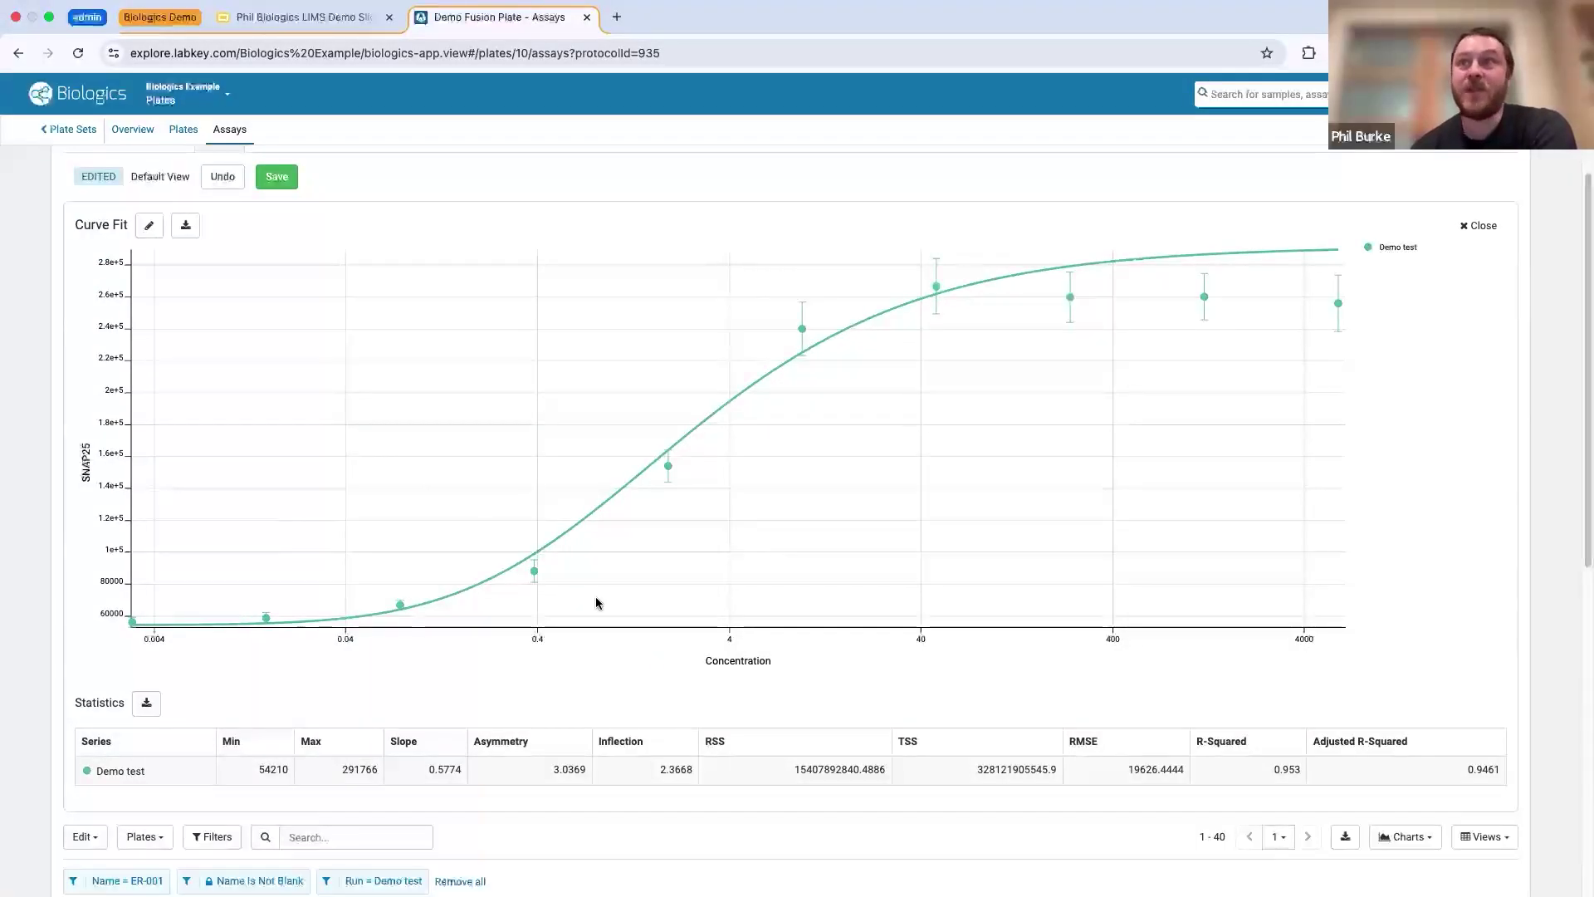
{"action": "scroll", "coordinate": [482, 575], "scroll_direction": "up", "scroll_amount": 2}
{"action": "scroll", "coordinate": [479, 585], "scroll_direction": "down", "scroll_amount": 1}
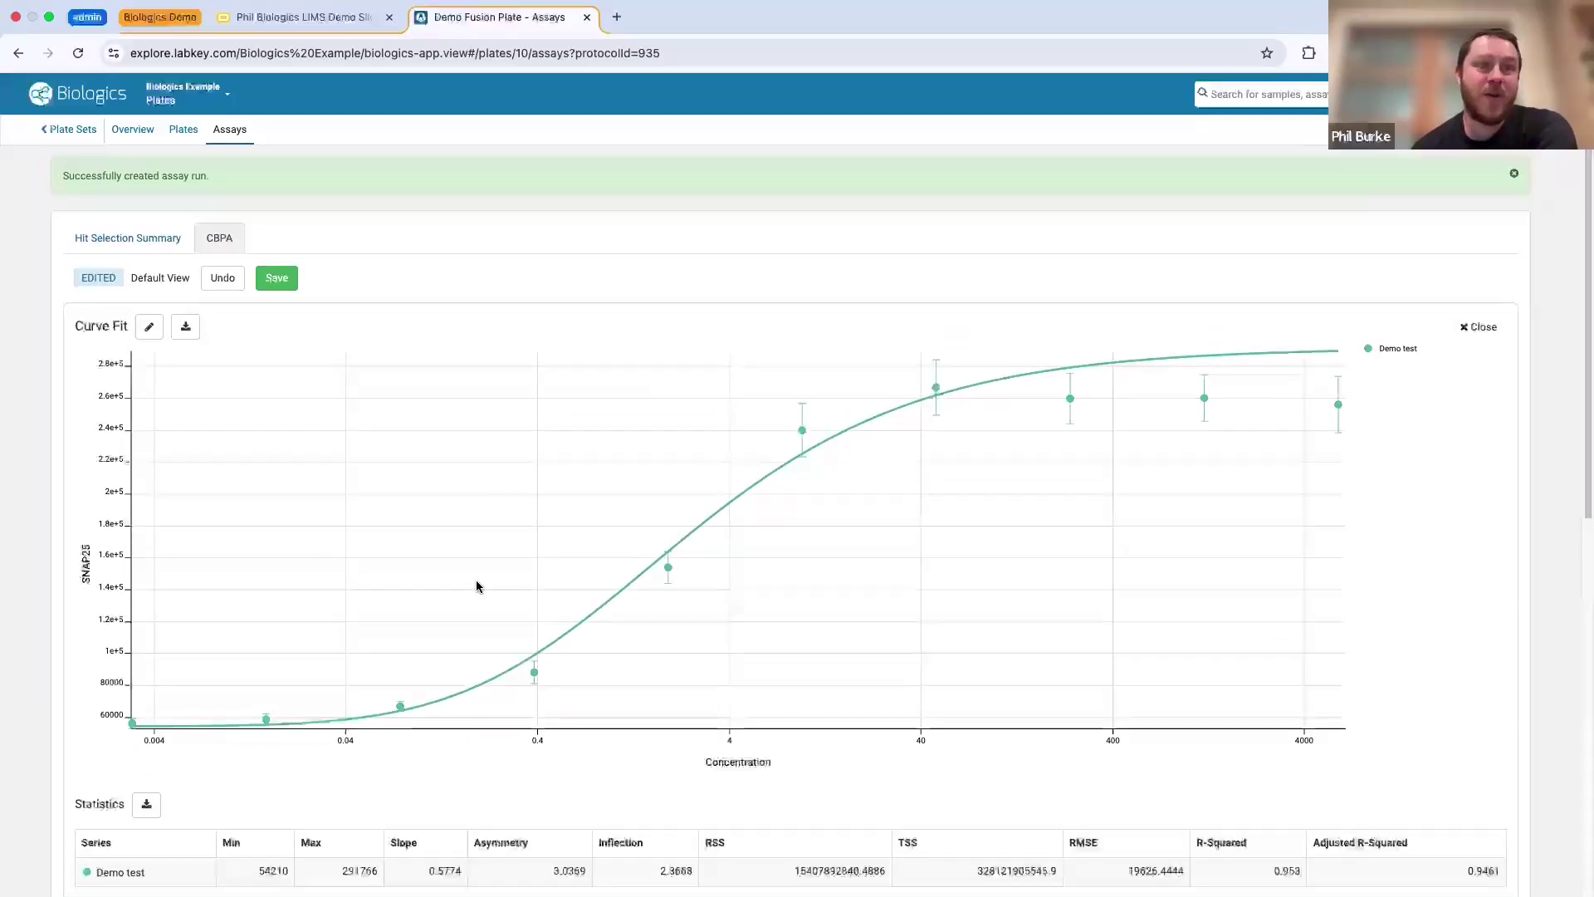
{"action": "scroll", "coordinate": [353, 606], "scroll_direction": "down", "scroll_amount": 2}
{"action": "scroll", "coordinate": [356, 598], "scroll_direction": "up", "scroll_amount": 2}
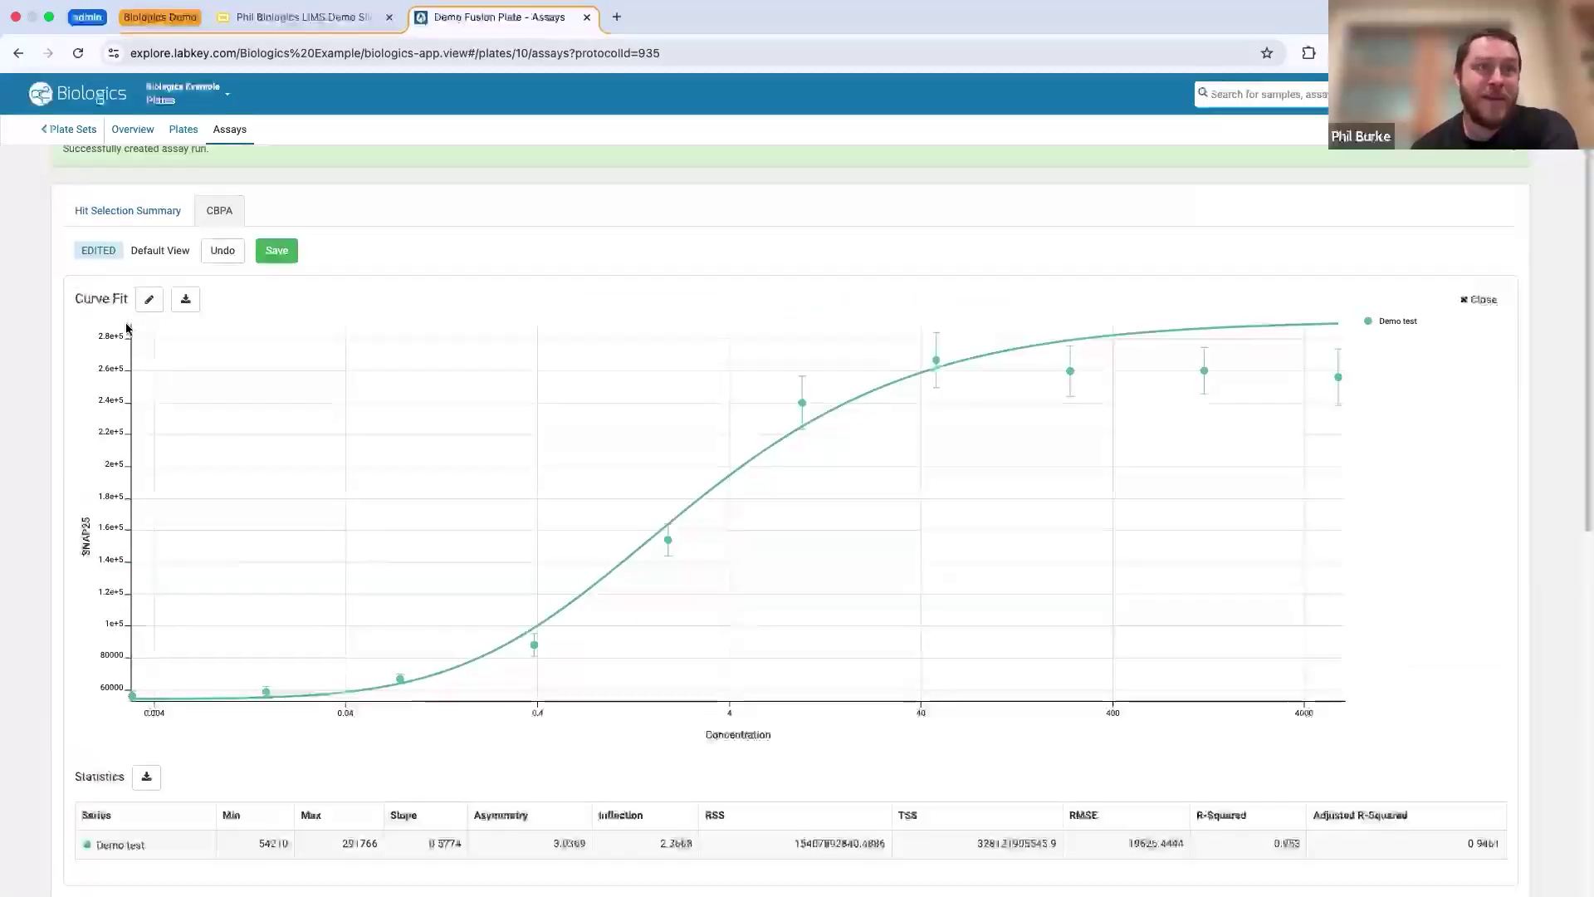
{"action": "left_click", "coordinate": [149, 300]}
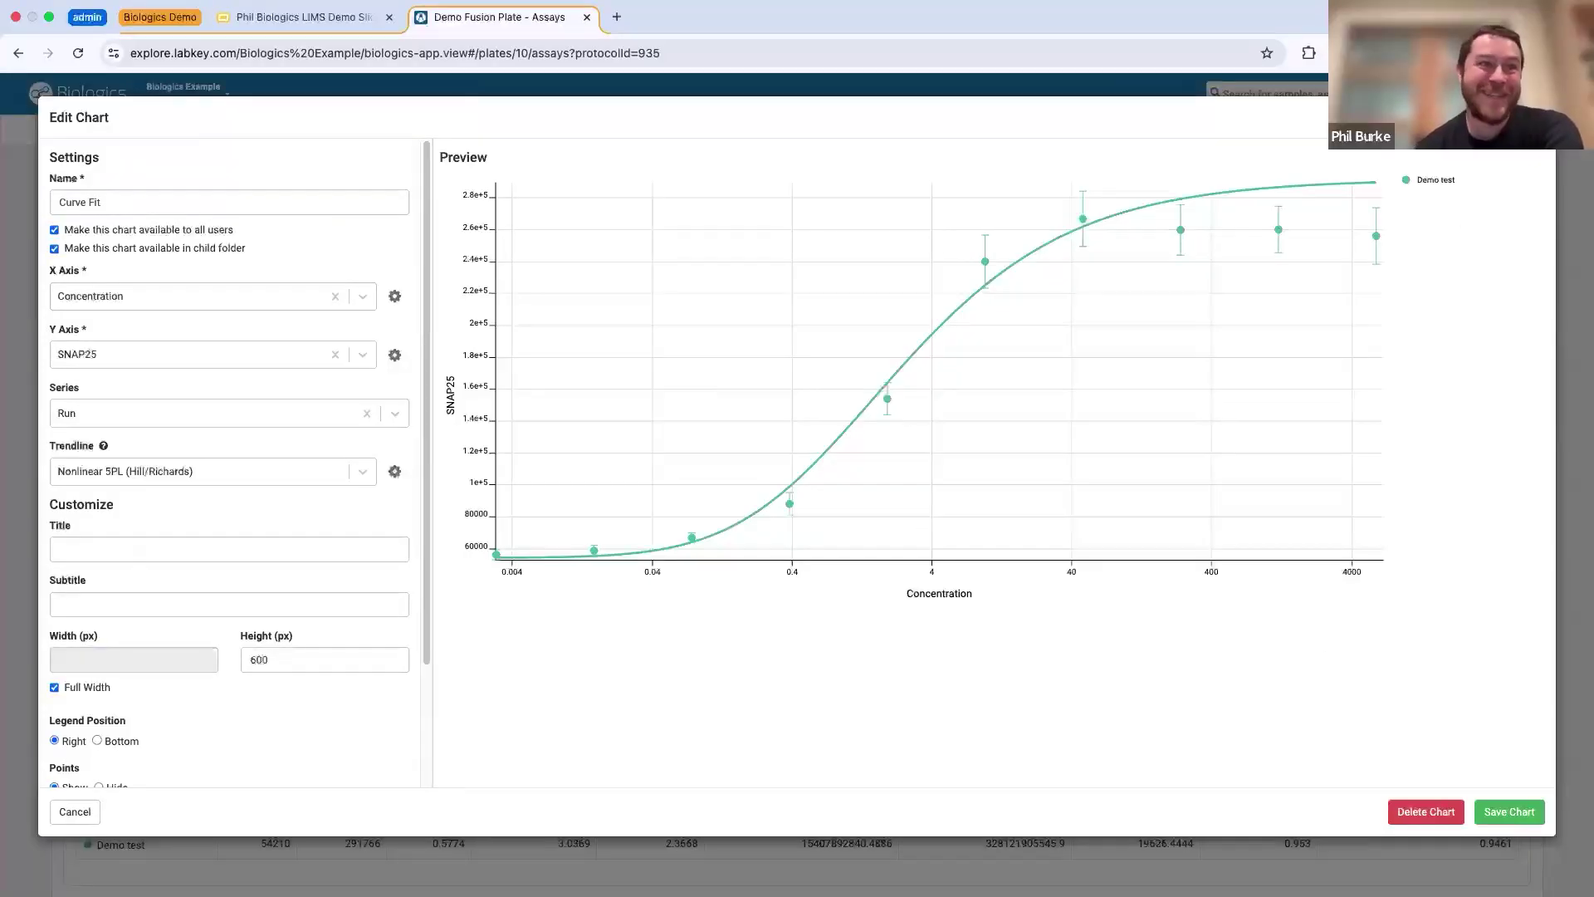
{"action": "left_click", "coordinate": [395, 413]}
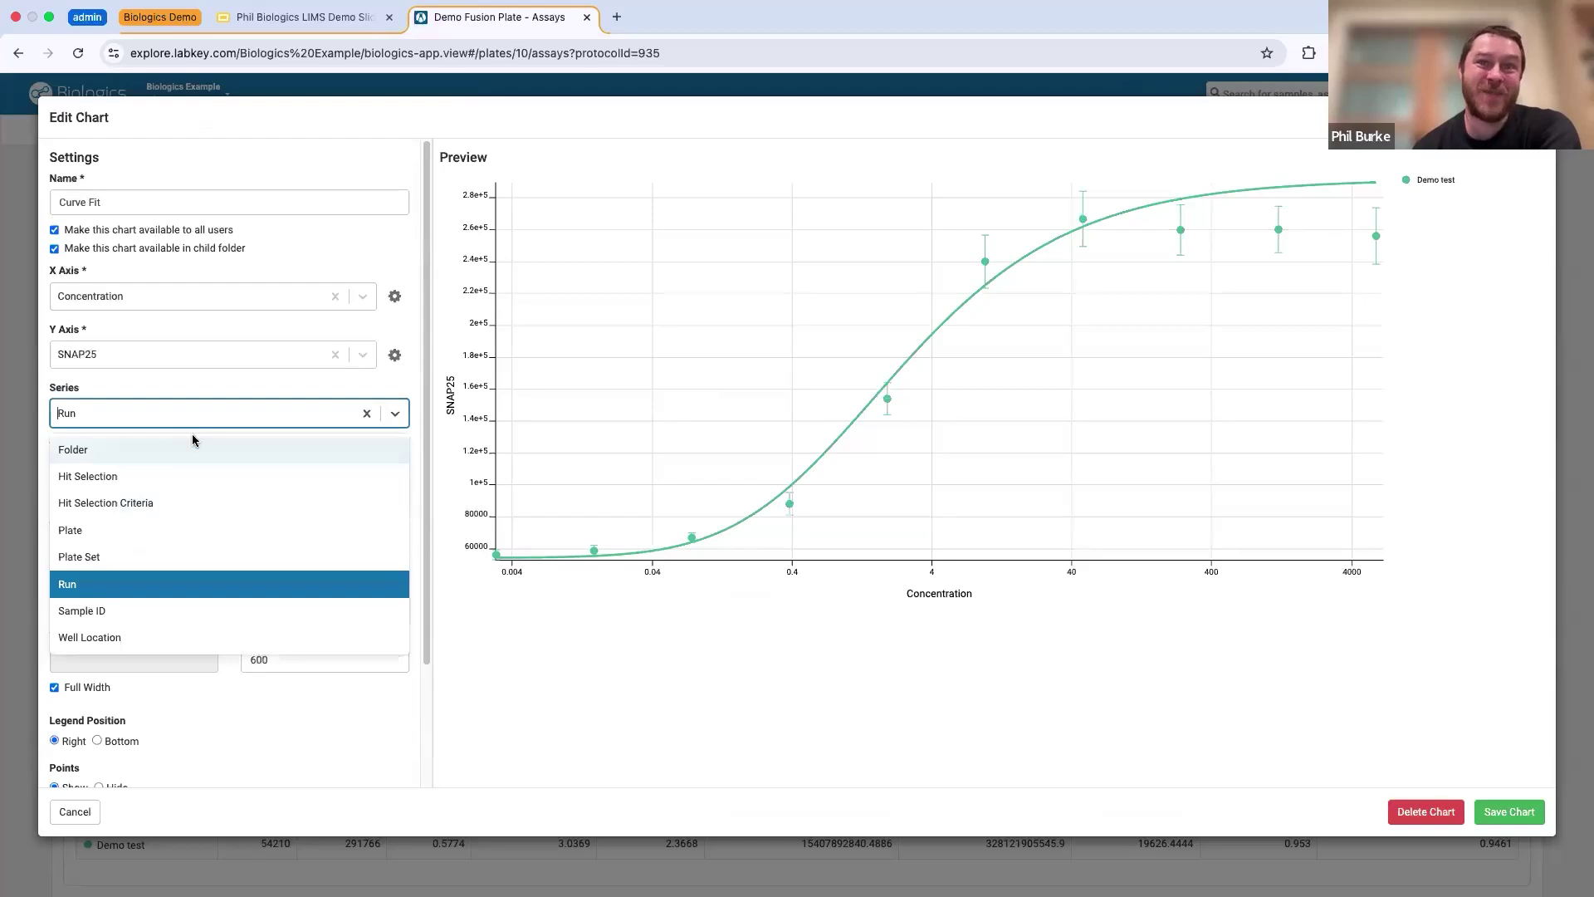
{"action": "left_click", "coordinate": [81, 612]}
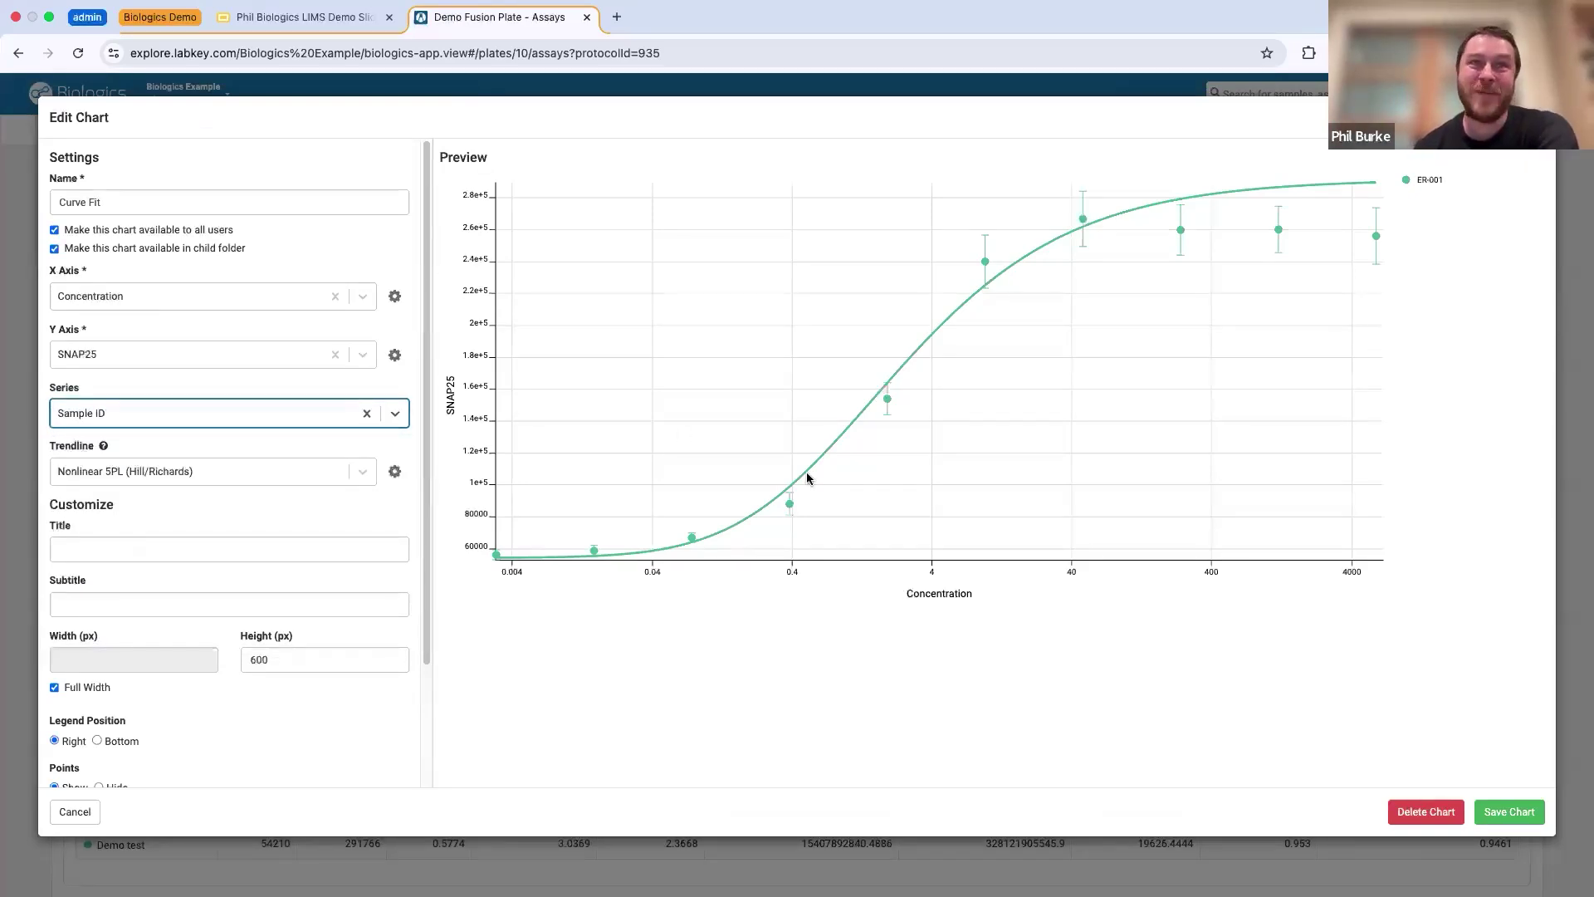
{"action": "left_click", "coordinate": [1491, 813]}
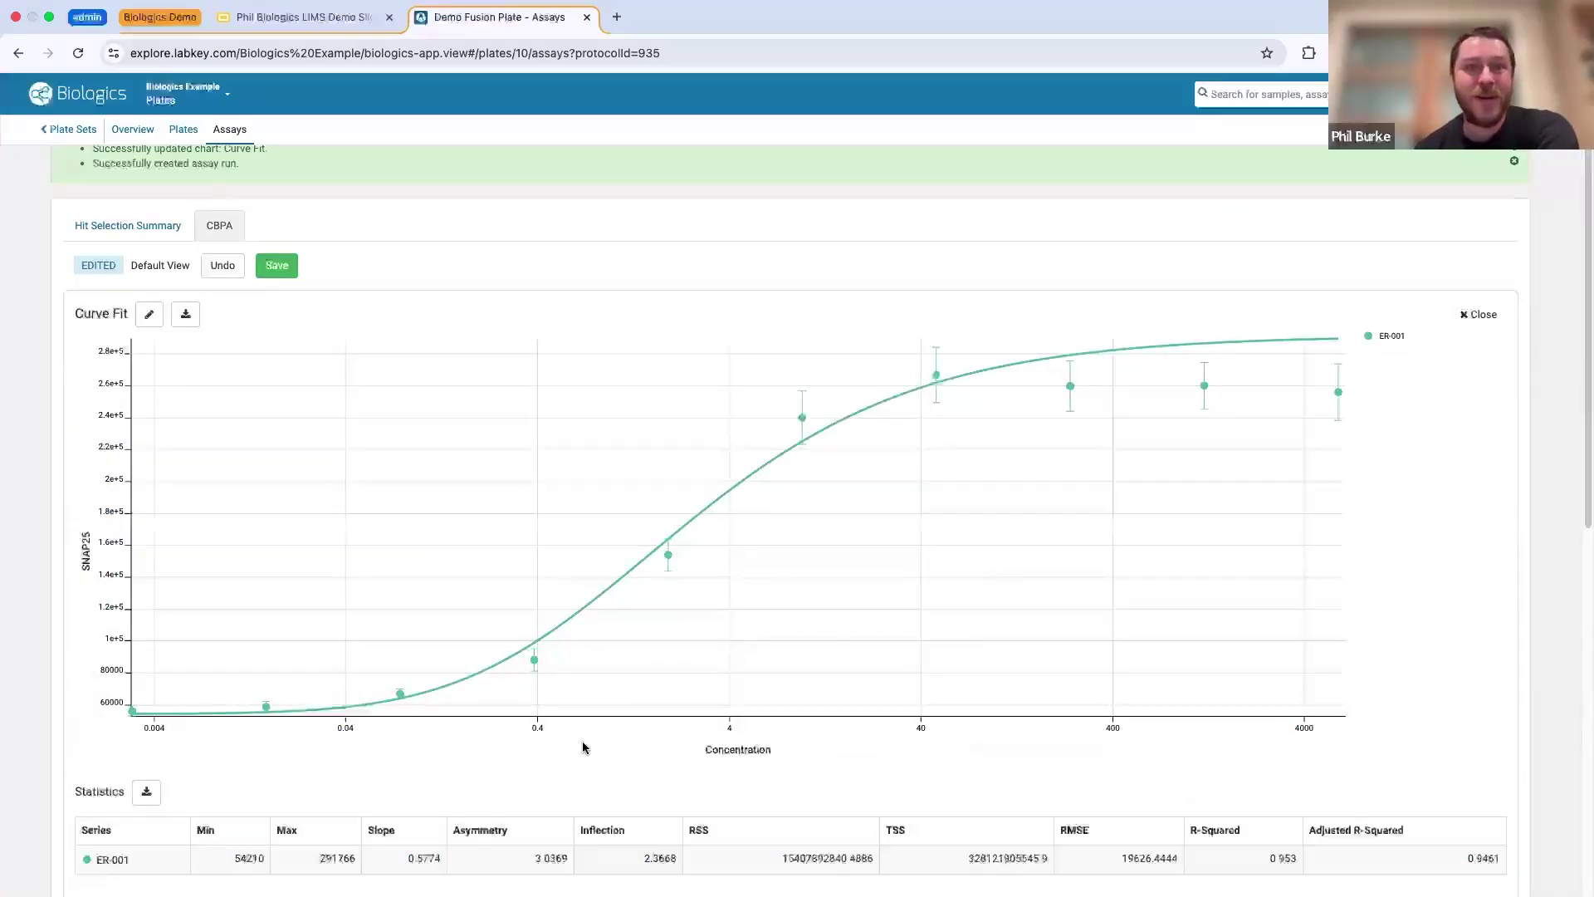
- Try a Linear Regression trendline in the Curve Fit chart's settings
{"action": "scroll", "coordinate": [581, 741], "scroll_direction": "down", "scroll_amount": 3}
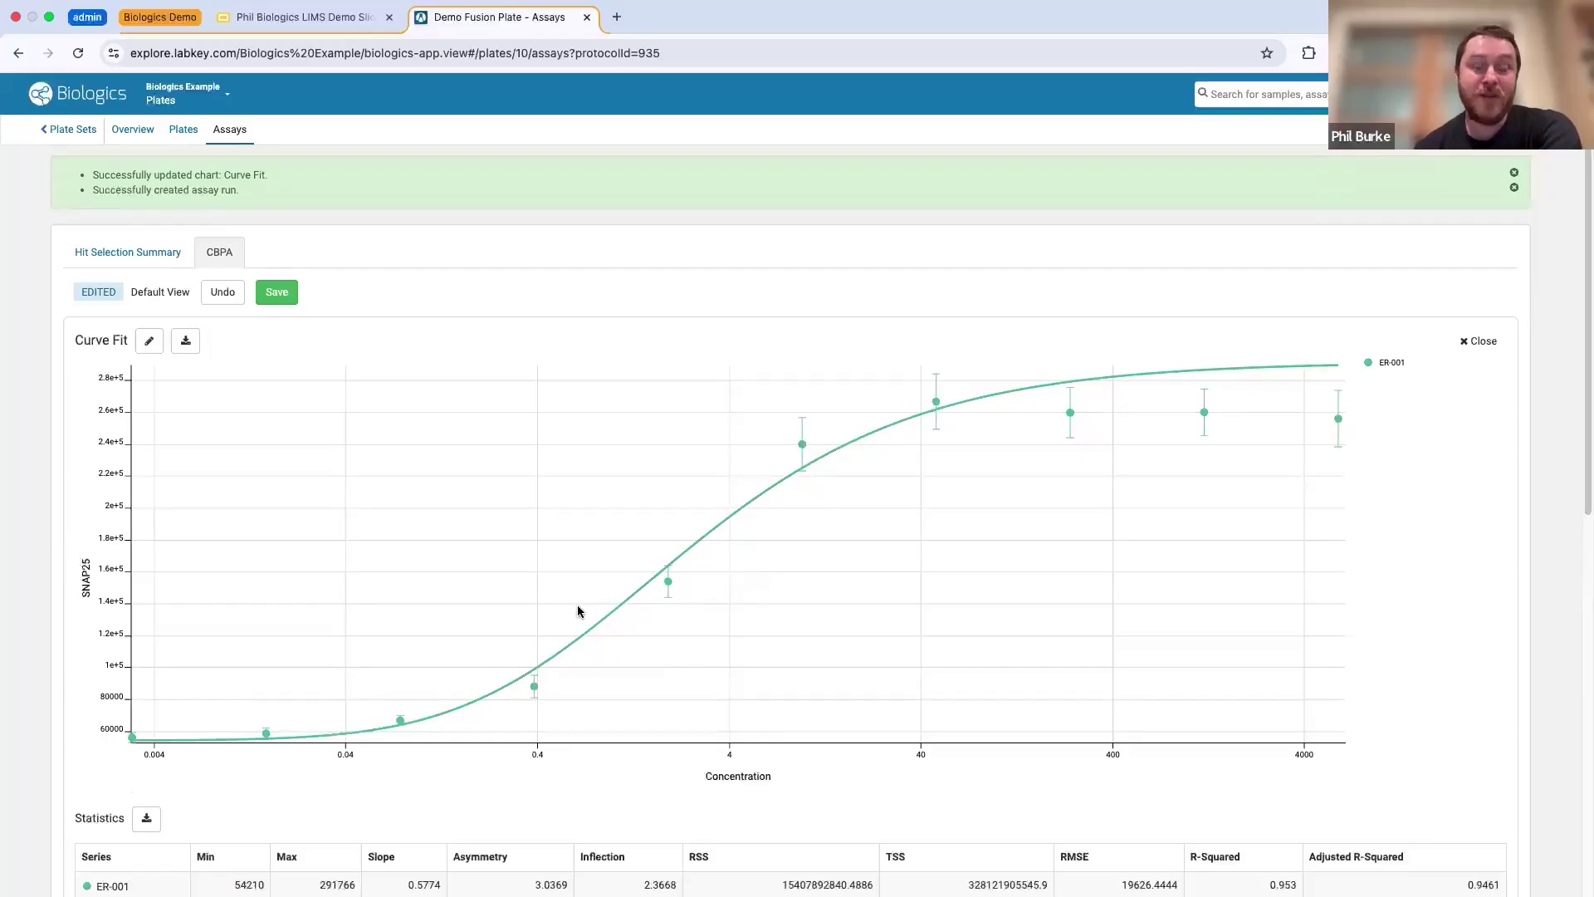
{"action": "left_click", "coordinate": [150, 340]}
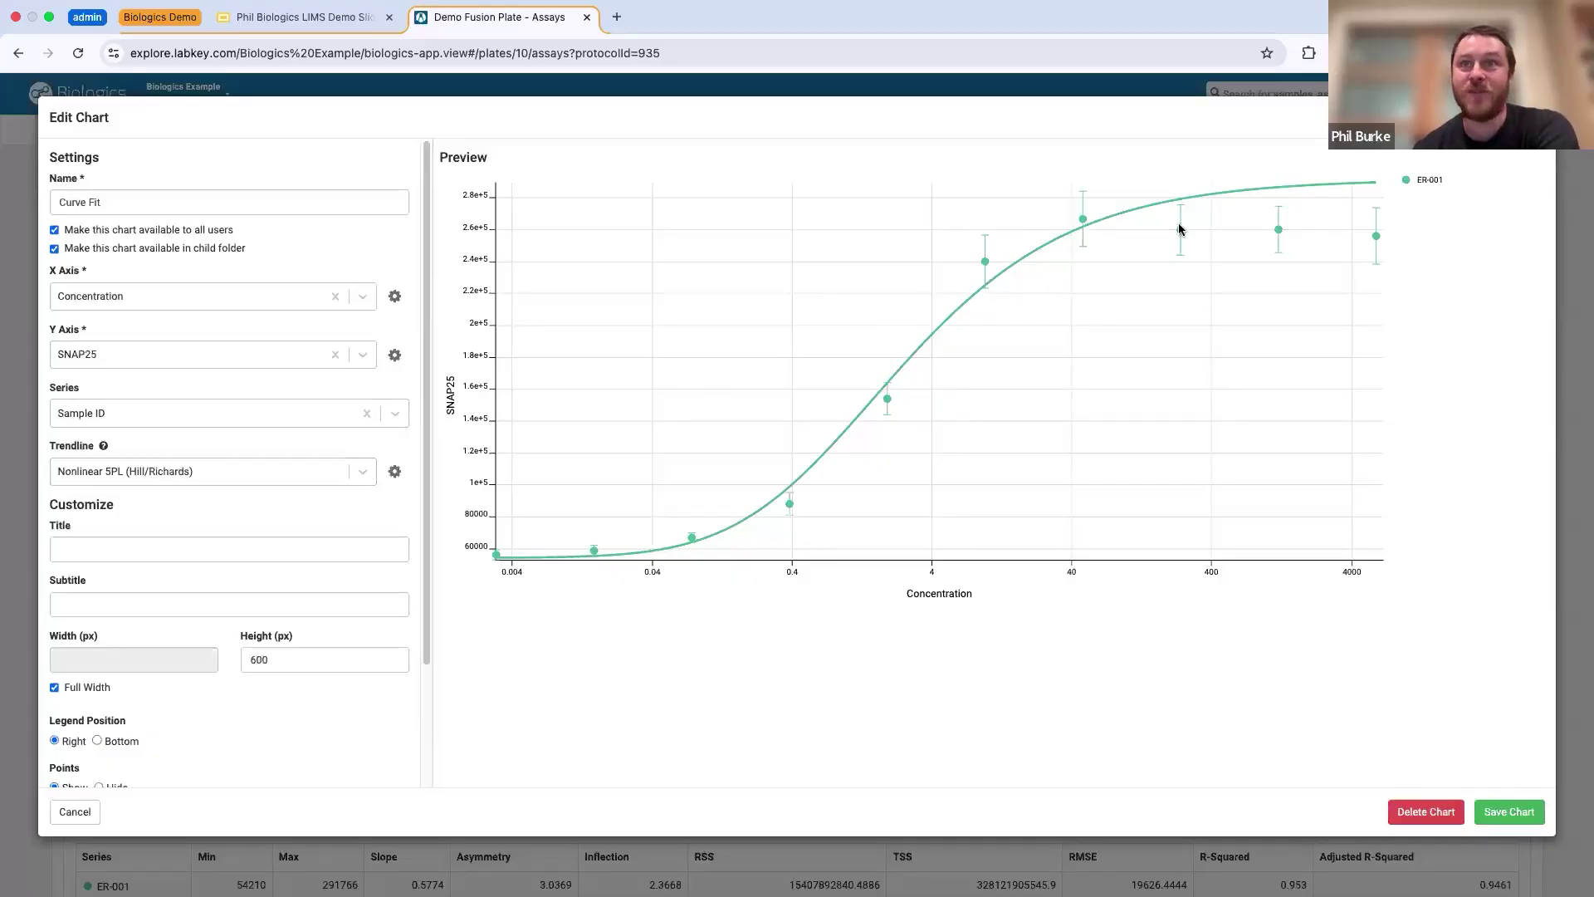
{"action": "left_click", "coordinate": [369, 474]}
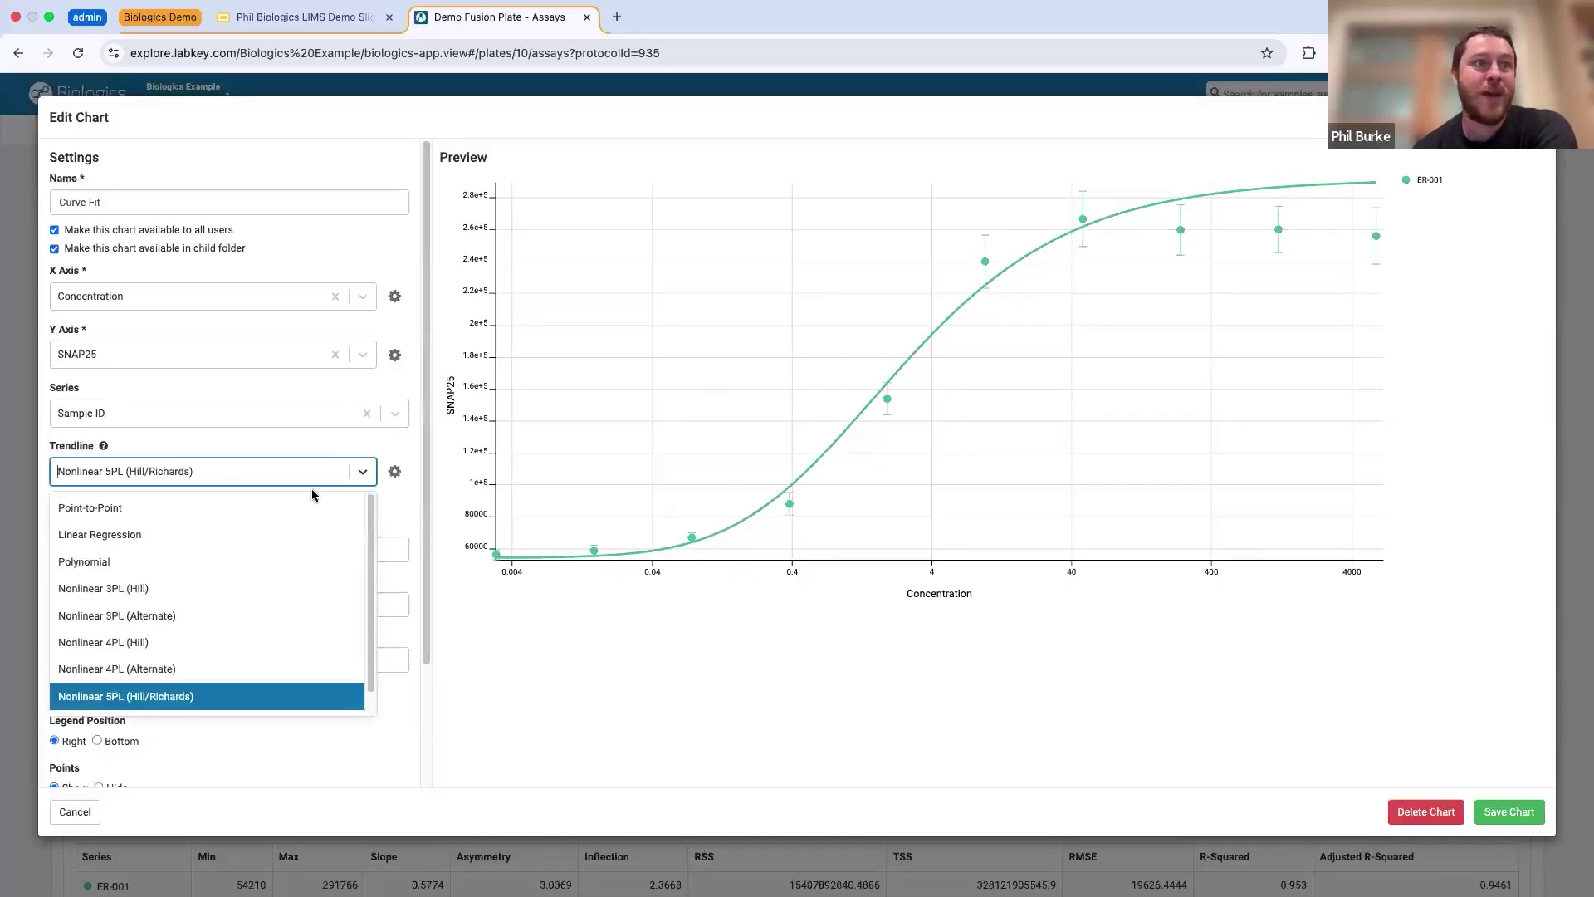
{"action": "scroll", "coordinate": [130, 656], "scroll_direction": "down", "scroll_amount": 1}
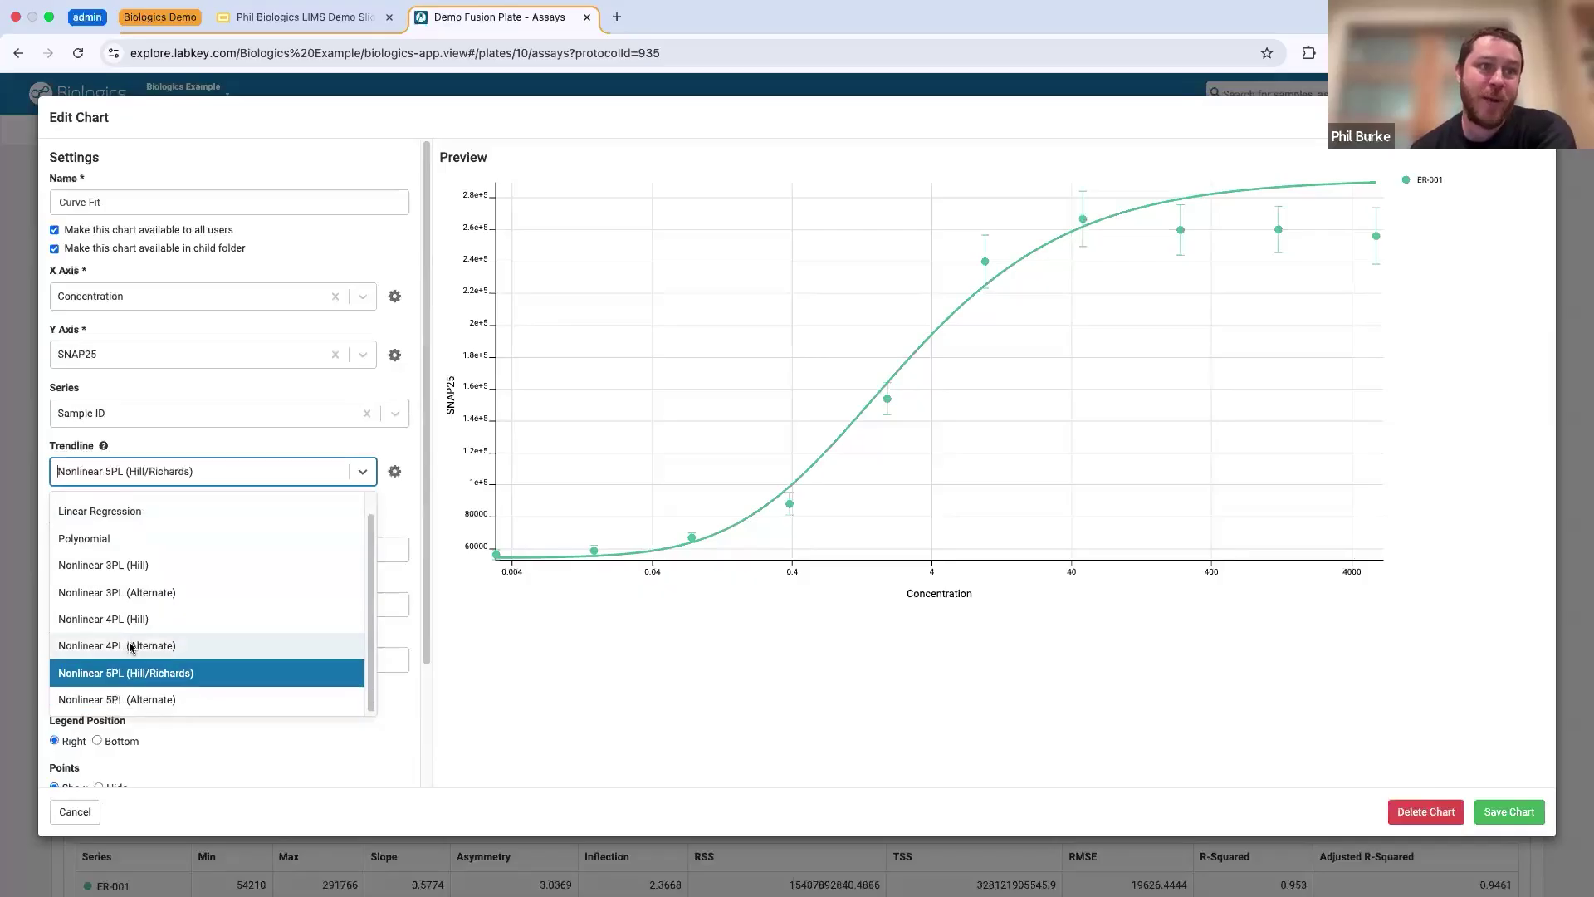
{"action": "scroll", "coordinate": [124, 623], "scroll_direction": "up", "scroll_amount": 1}
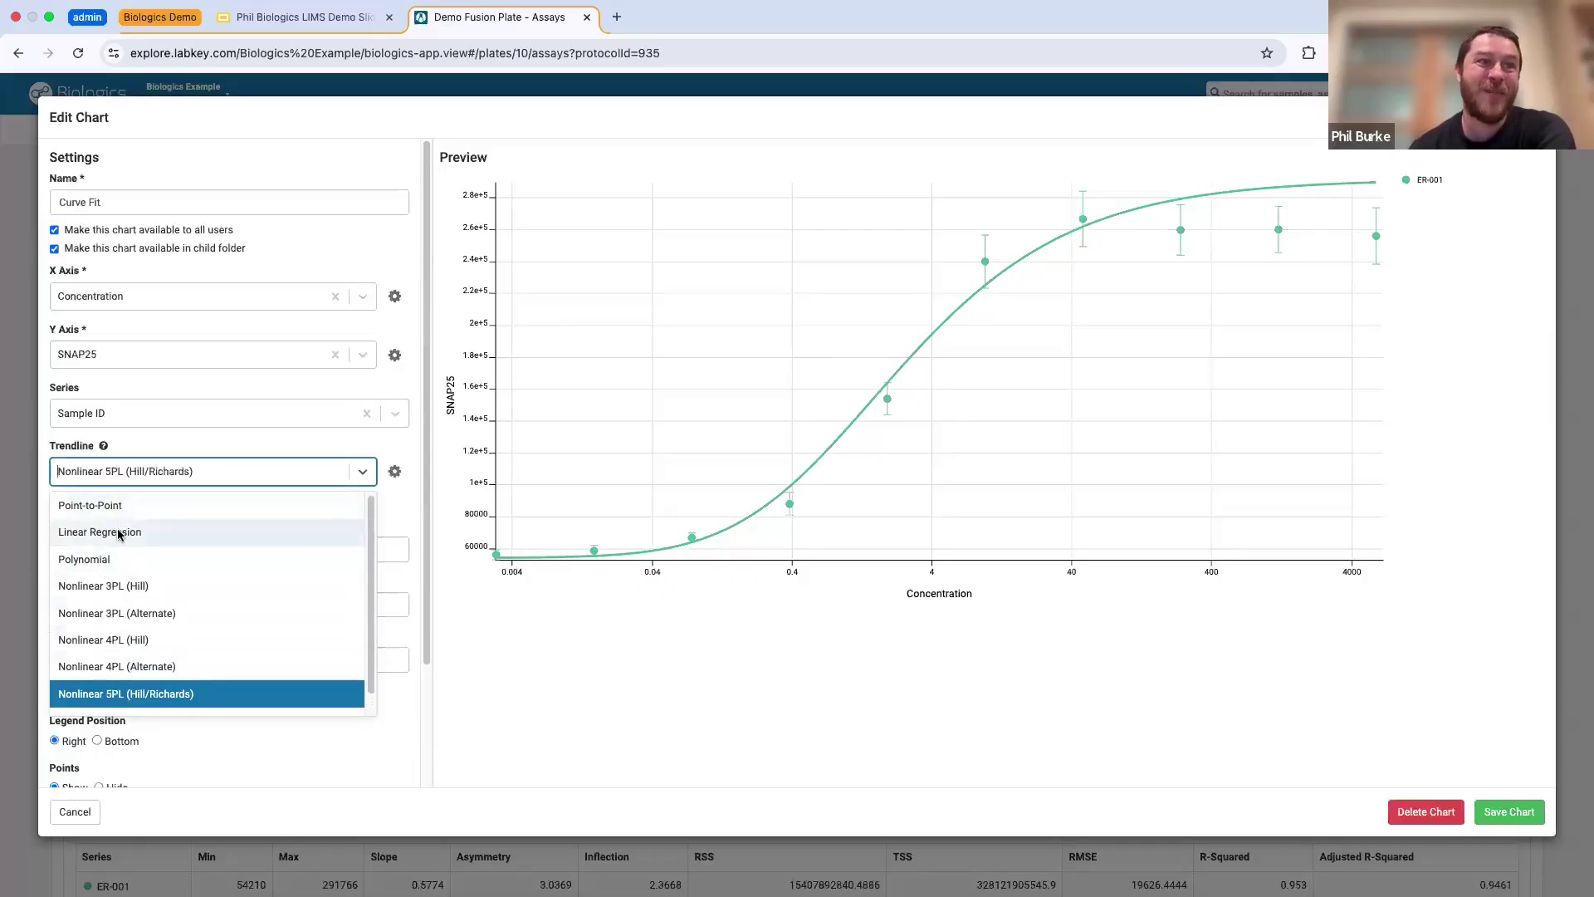
{"action": "left_click", "coordinate": [118, 533]}
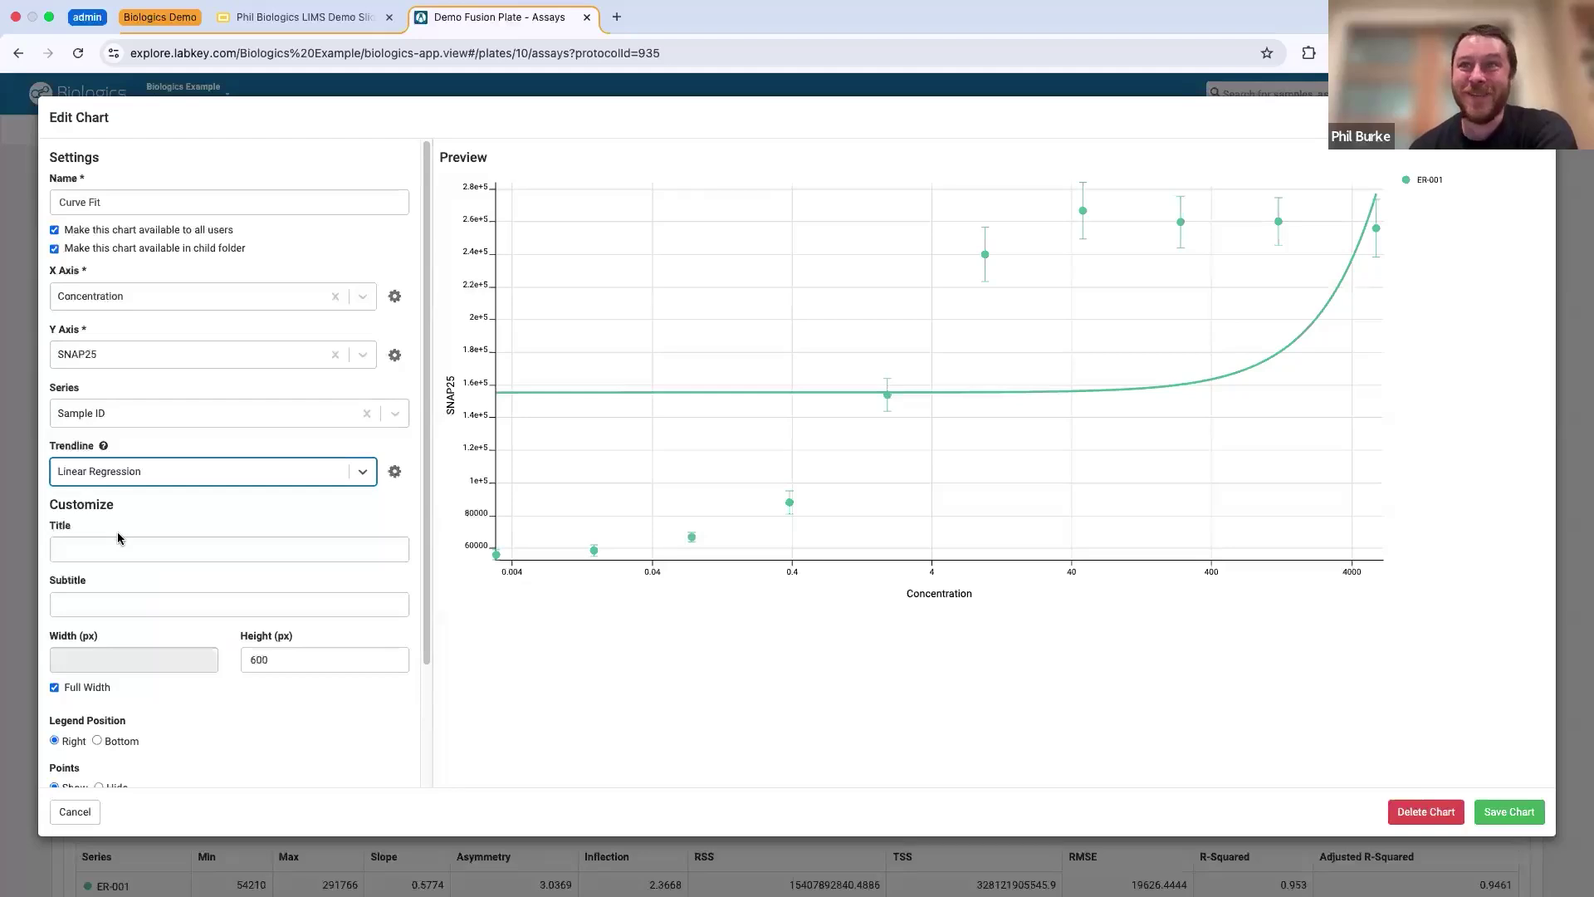
- Return the Curve Fit trendline to Nonlinear 5PL (Hill/Richards) and save the chart
{"action": "left_click", "coordinate": [363, 474]}
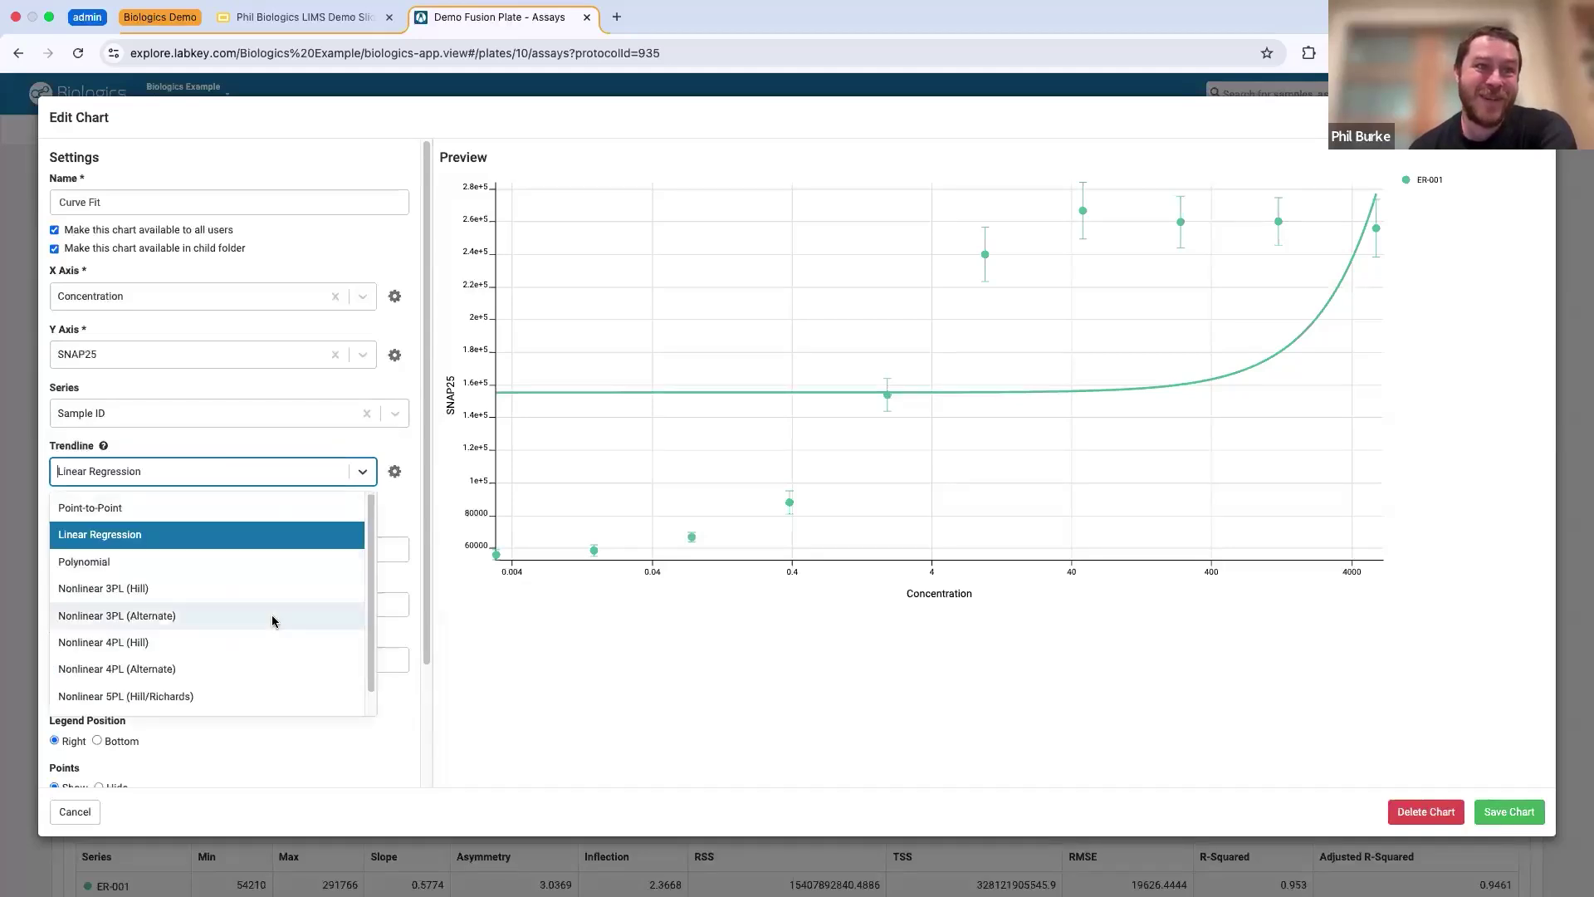
{"action": "left_click", "coordinate": [170, 674]}
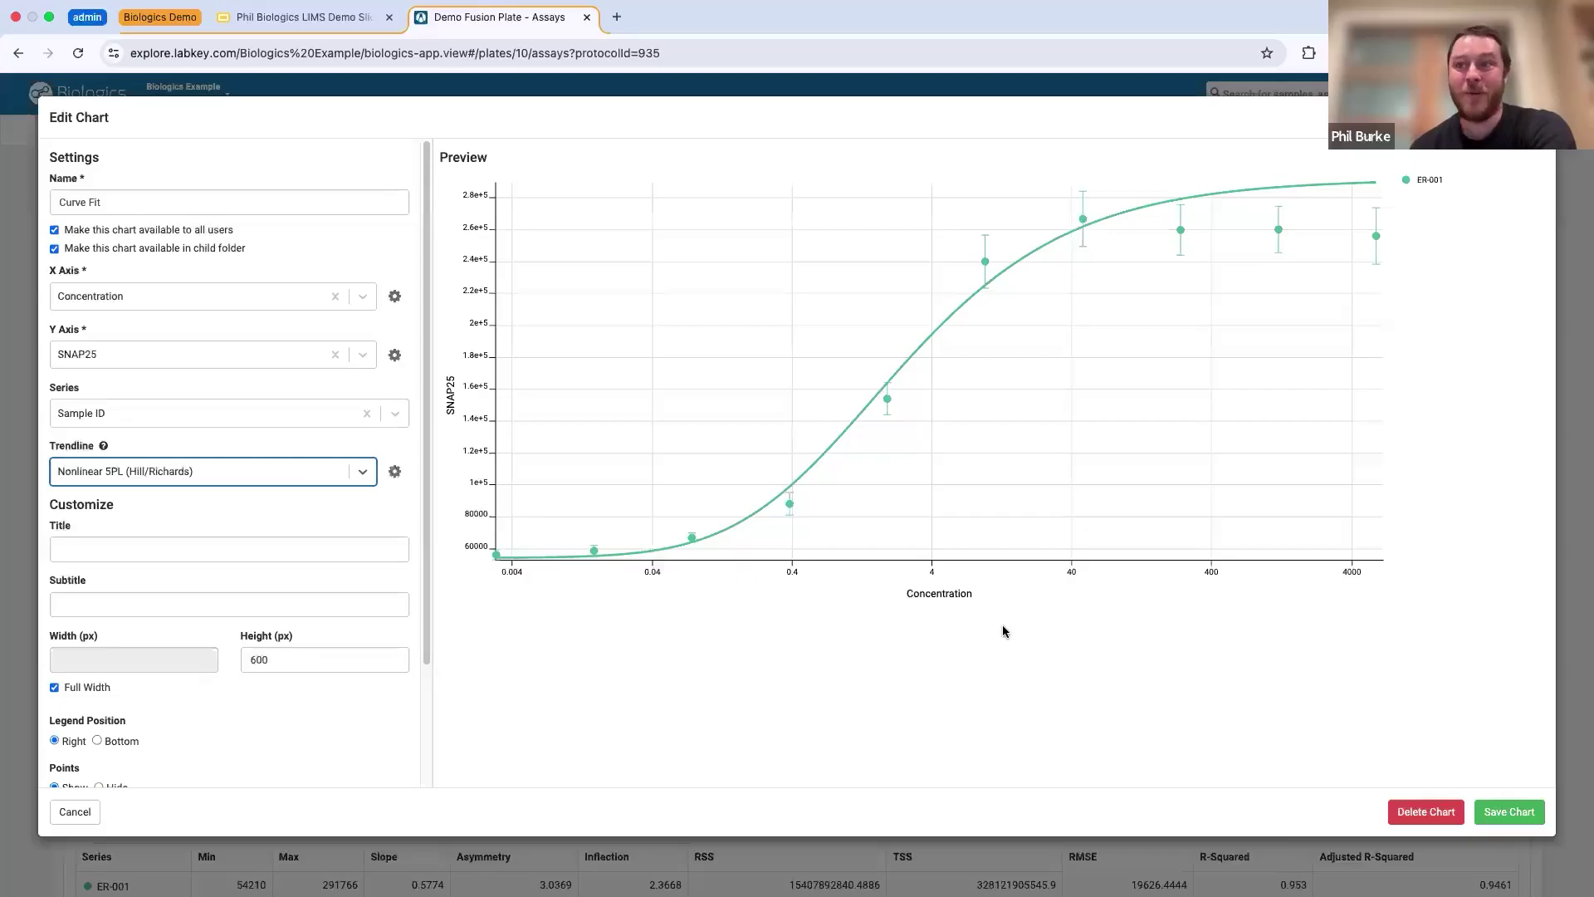
{"action": "left_click", "coordinate": [1510, 811]}
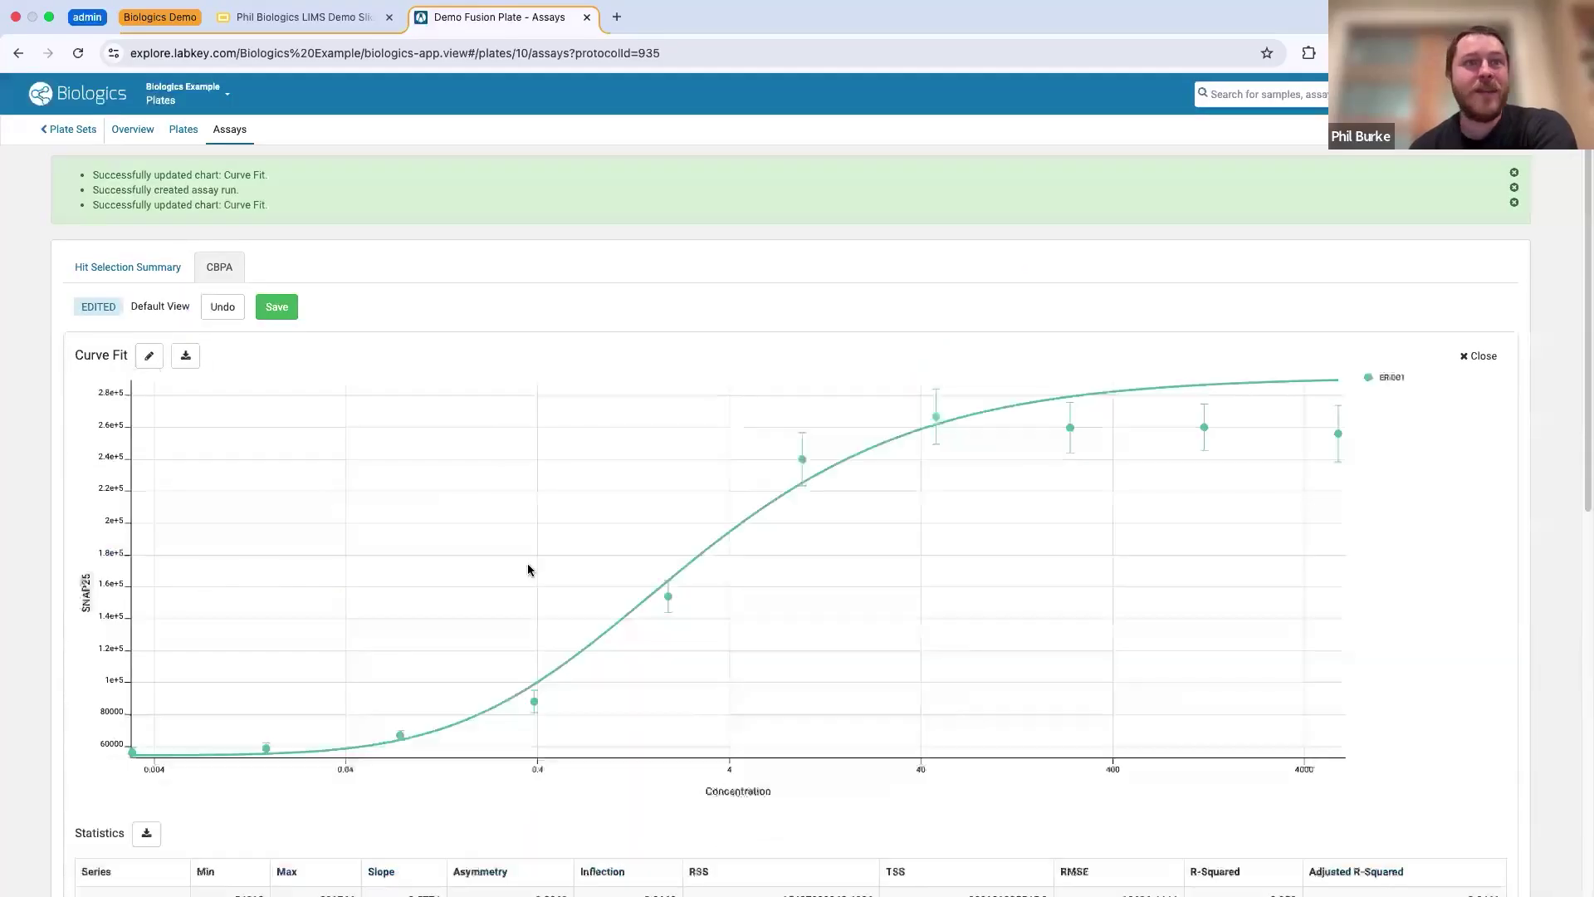
- Widen the Sample ID filter on the CBPA results to include all samples, ER-001 through ER-005
{"action": "scroll", "coordinate": [580, 603], "scroll_direction": "down", "scroll_amount": 5}
{"action": "scroll", "coordinate": [622, 545], "scroll_direction": "up", "scroll_amount": 4}
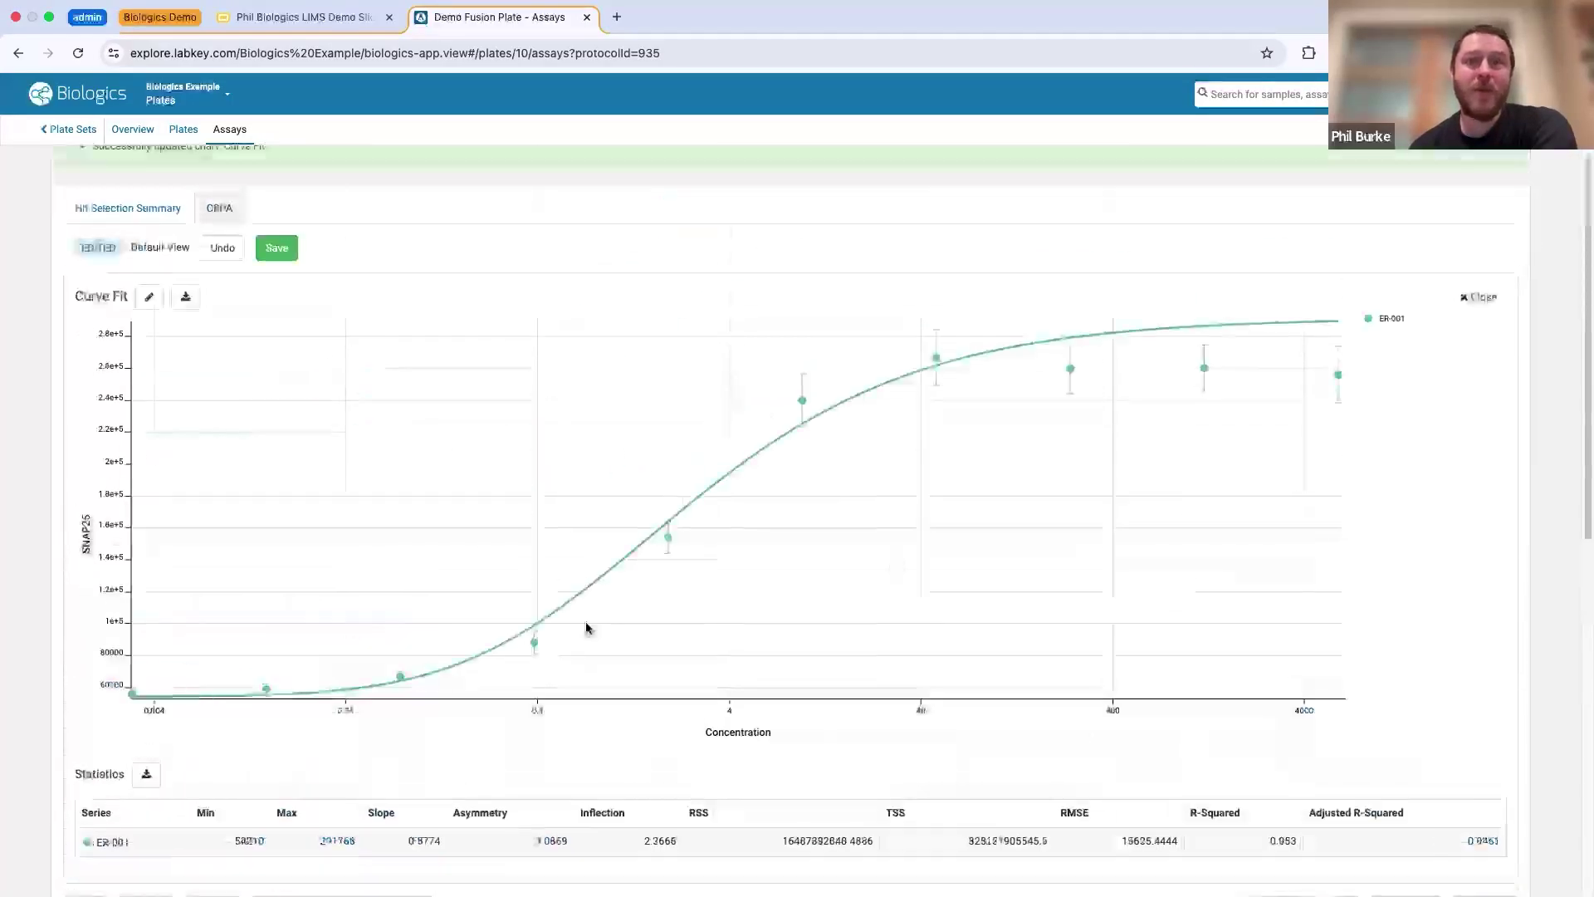
{"action": "scroll", "coordinate": [699, 670], "scroll_direction": "down", "scroll_amount": 5}
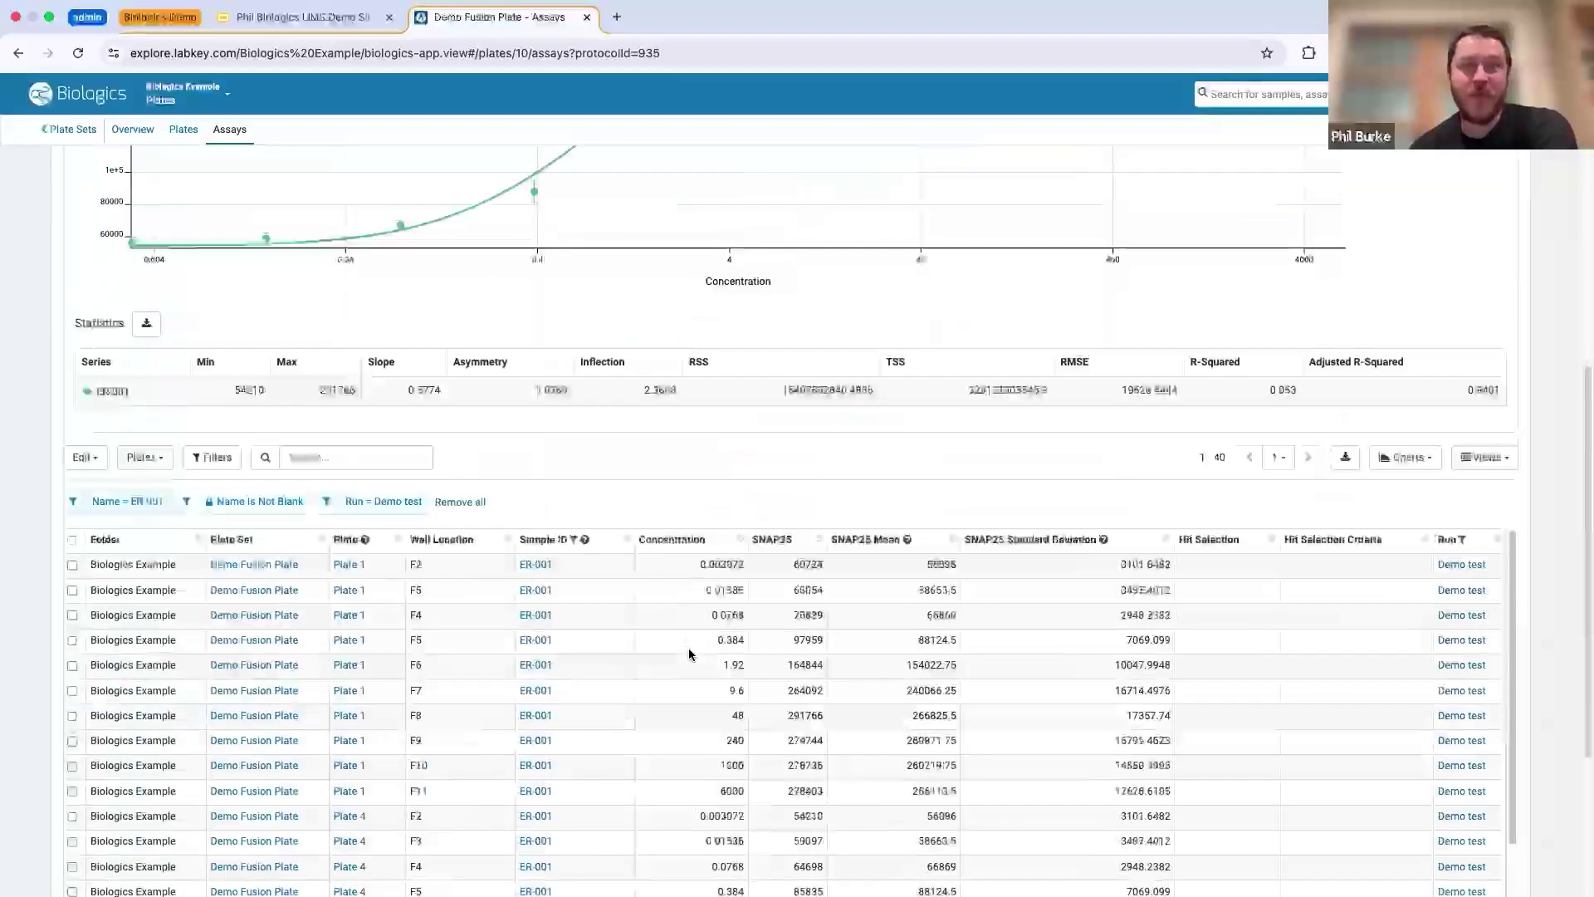
{"action": "scroll", "coordinate": [722, 545], "scroll_direction": "up", "scroll_amount": 5}
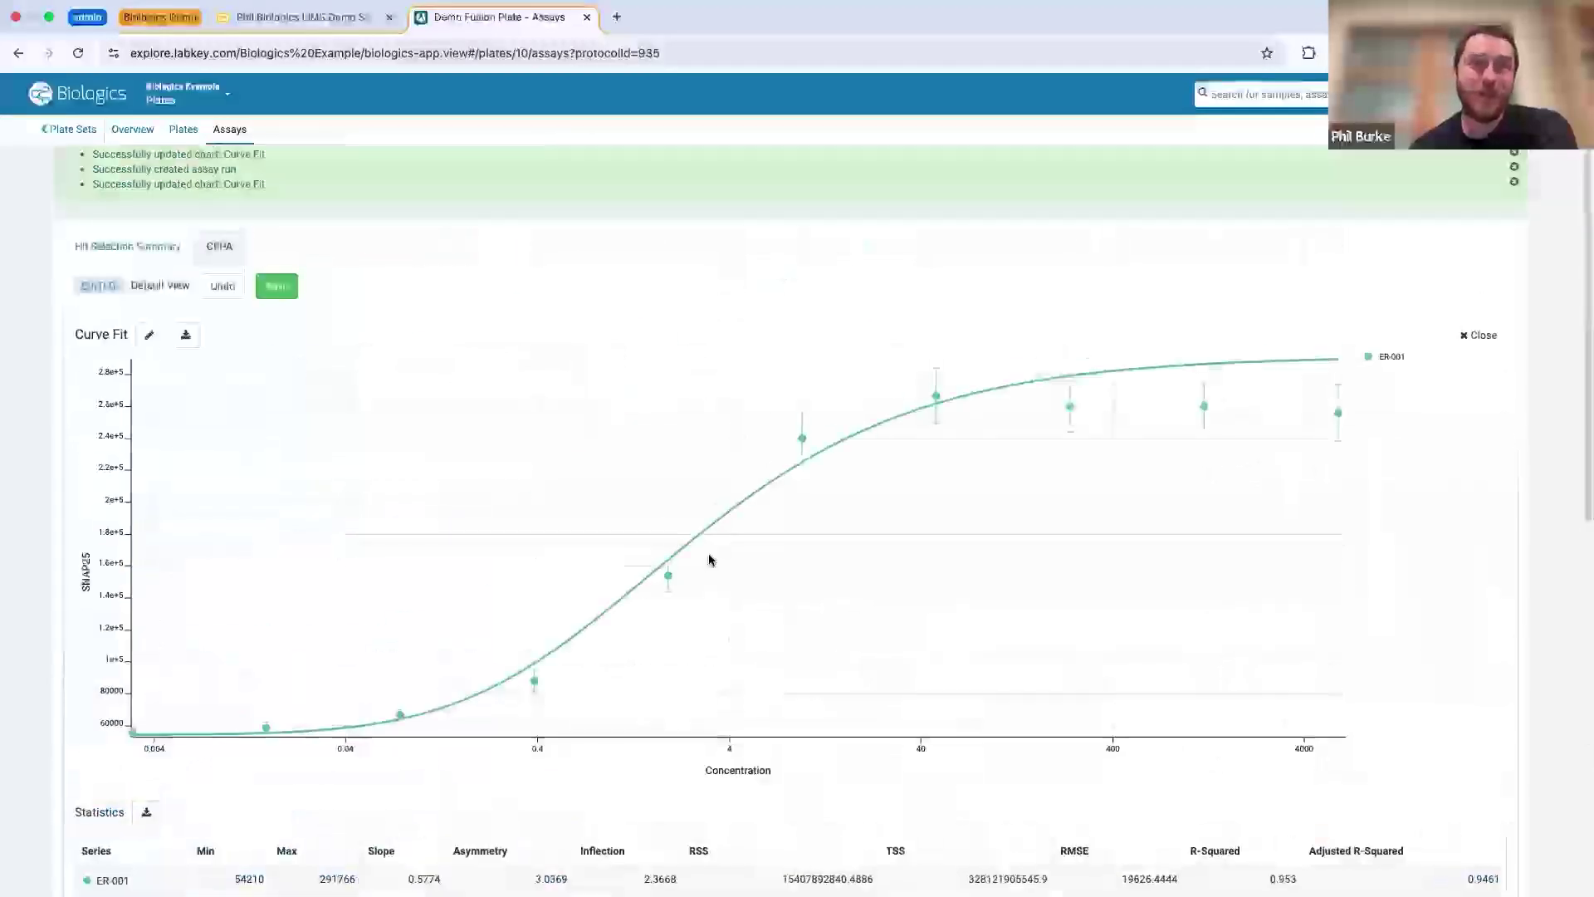
{"action": "scroll", "coordinate": [694, 626], "scroll_direction": "down", "scroll_amount": 3}
{"action": "scroll", "coordinate": [632, 849], "scroll_direction": "down", "scroll_amount": 1}
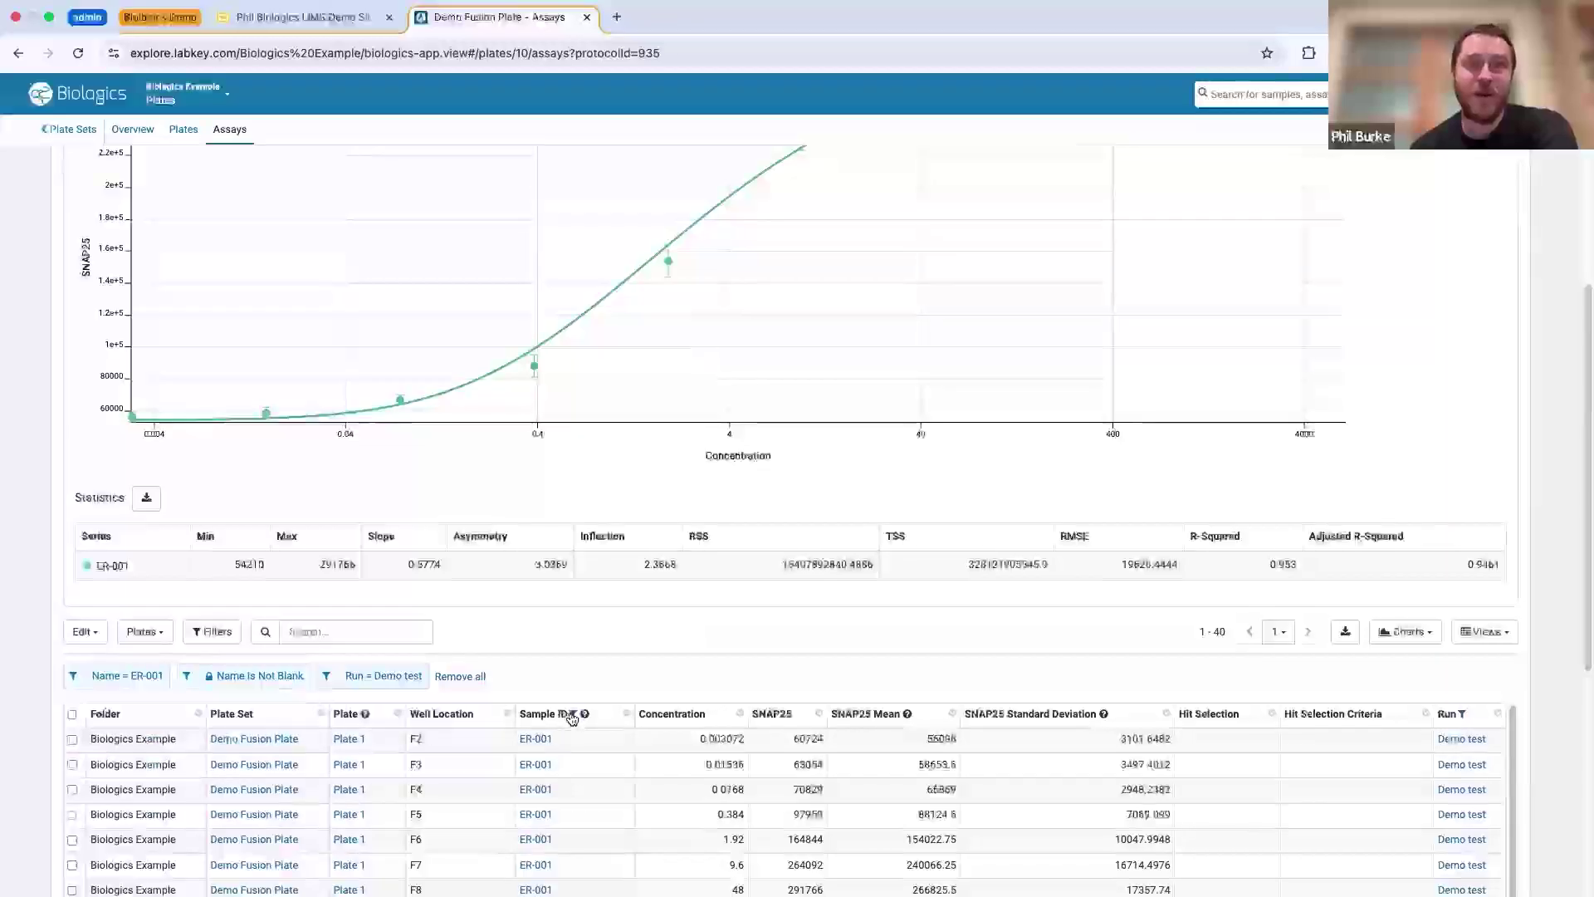
{"action": "left_click", "coordinate": [567, 715]}
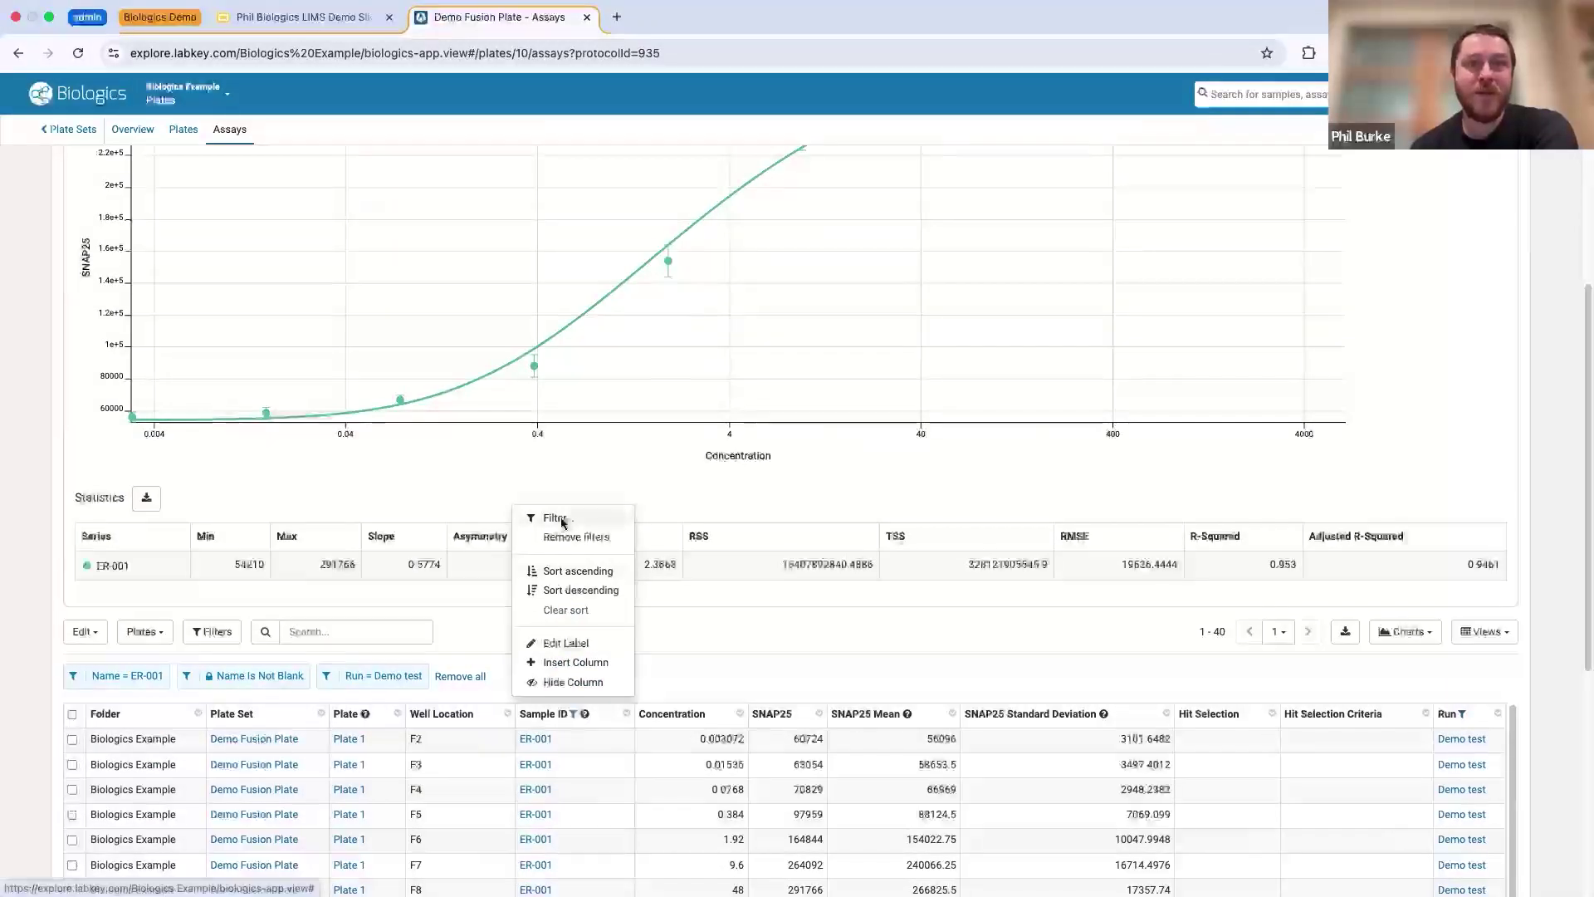
{"action": "left_click", "coordinate": [567, 517]}
{"action": "left_click", "coordinate": [709, 262]}
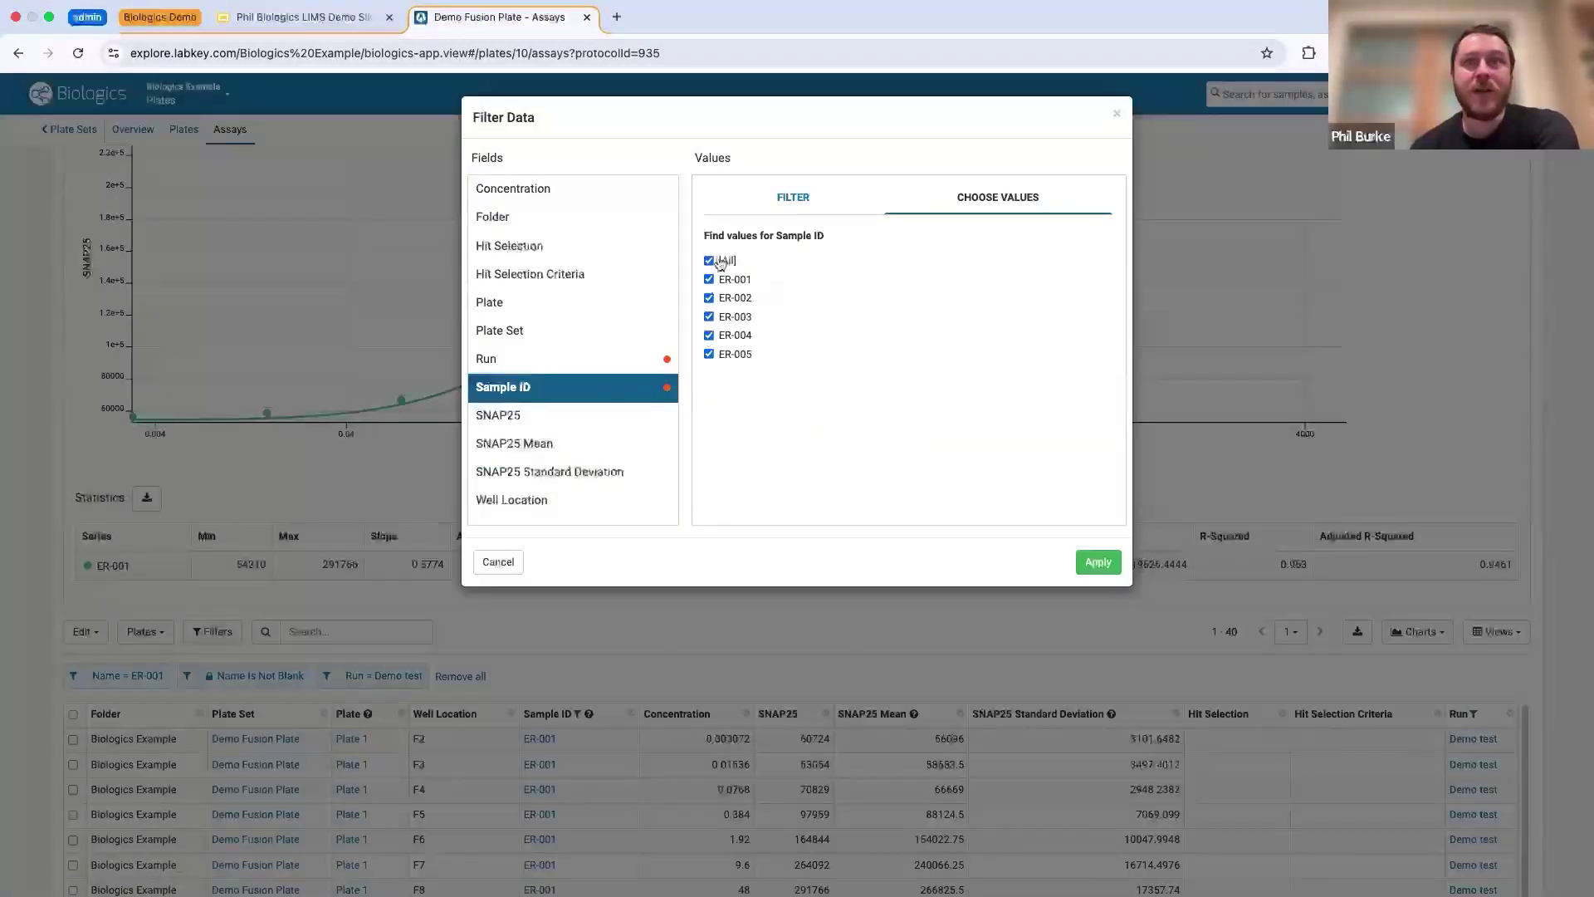
{"action": "left_click", "coordinate": [1099, 563]}
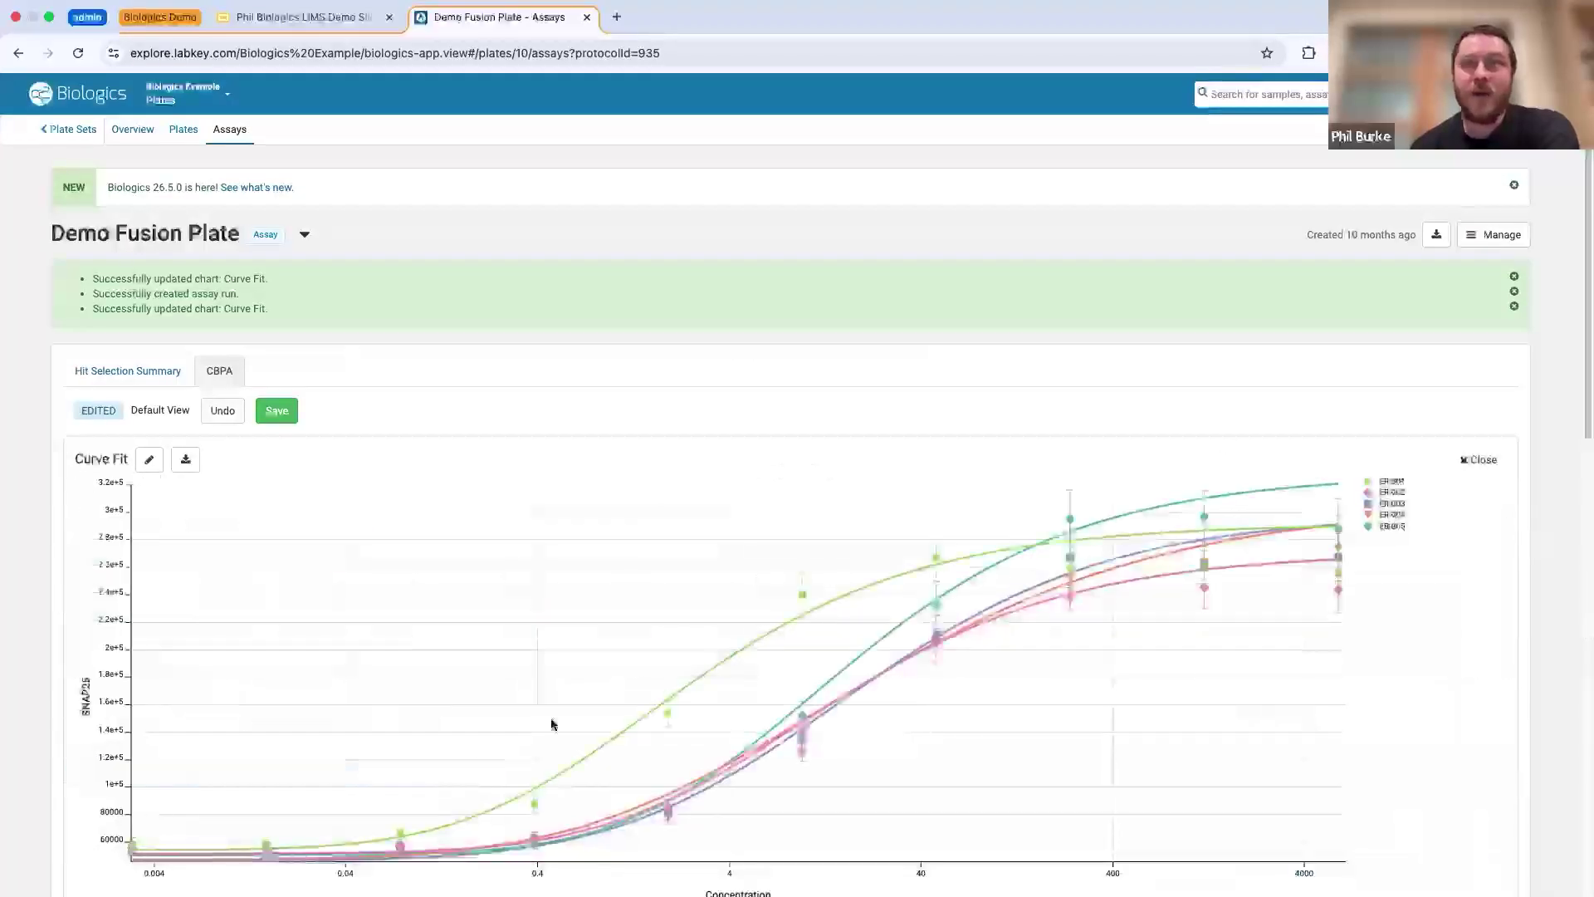
- Edit the Curve Fit chart: turn off Full Width, set it to 600 px wide by 400 px high, and title it "CBPA assay curve fits"
{"action": "scroll", "coordinate": [487, 712], "scroll_direction": "down", "scroll_amount": 2}
{"action": "scroll", "coordinate": [644, 646], "scroll_direction": "down", "scroll_amount": 2}
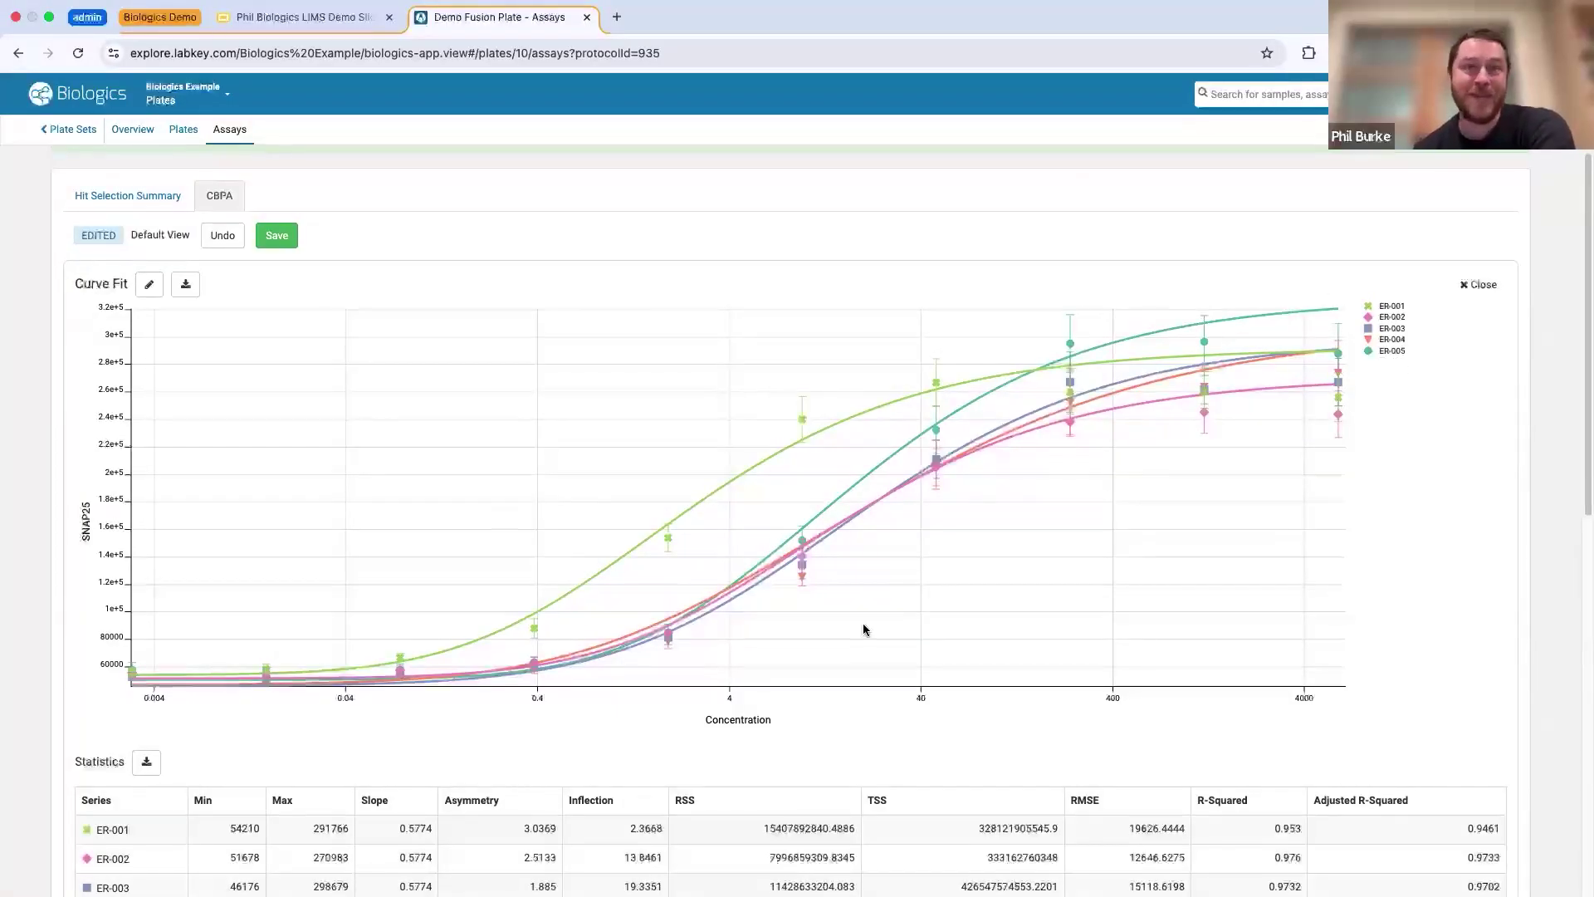
{"action": "scroll", "coordinate": [548, 621], "scroll_direction": "down", "scroll_amount": 1}
{"action": "scroll", "coordinate": [538, 629], "scroll_direction": "up", "scroll_amount": 1}
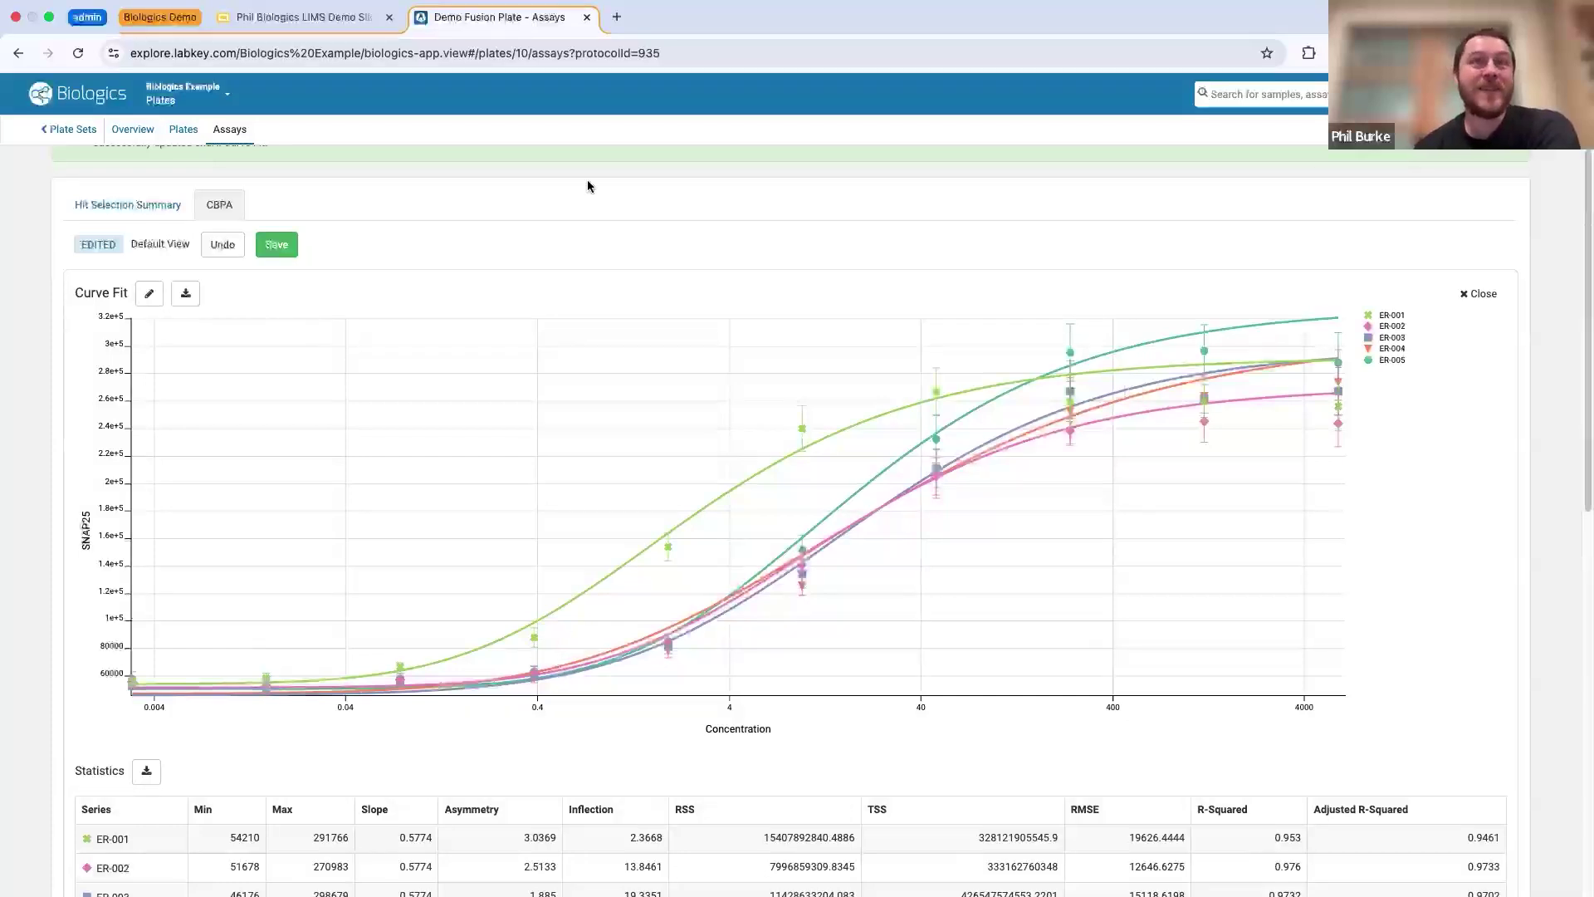
{"action": "left_click", "coordinate": [149, 297]}
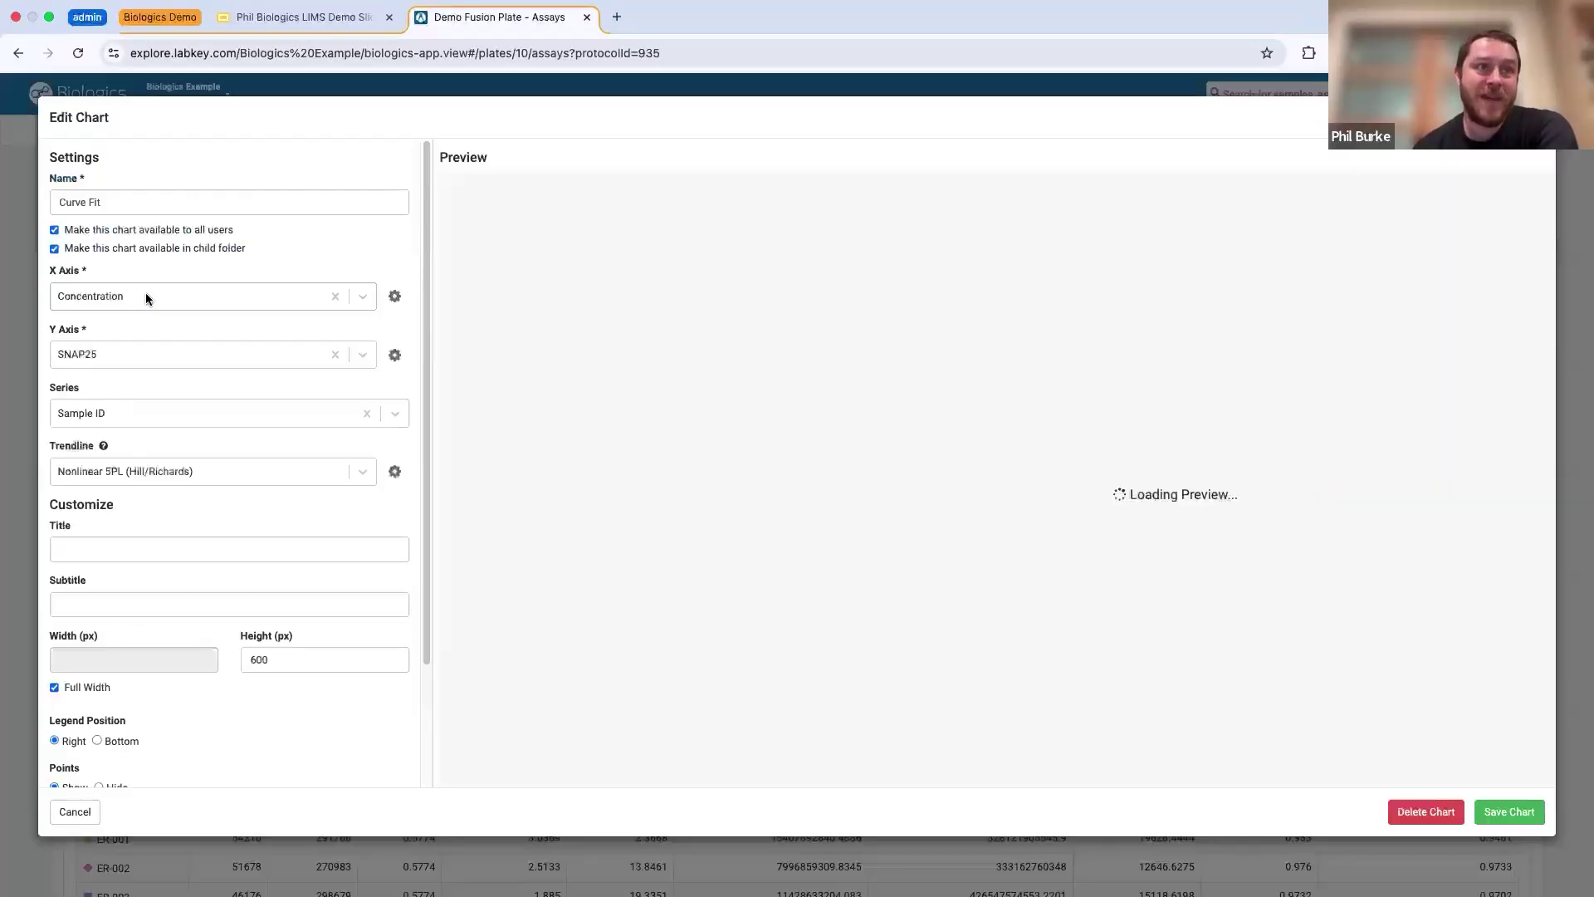
{"action": "left_click", "coordinate": [55, 687]}
{"action": "left_click", "coordinate": [107, 662]}
{"action": "key", "text": "Tab"}
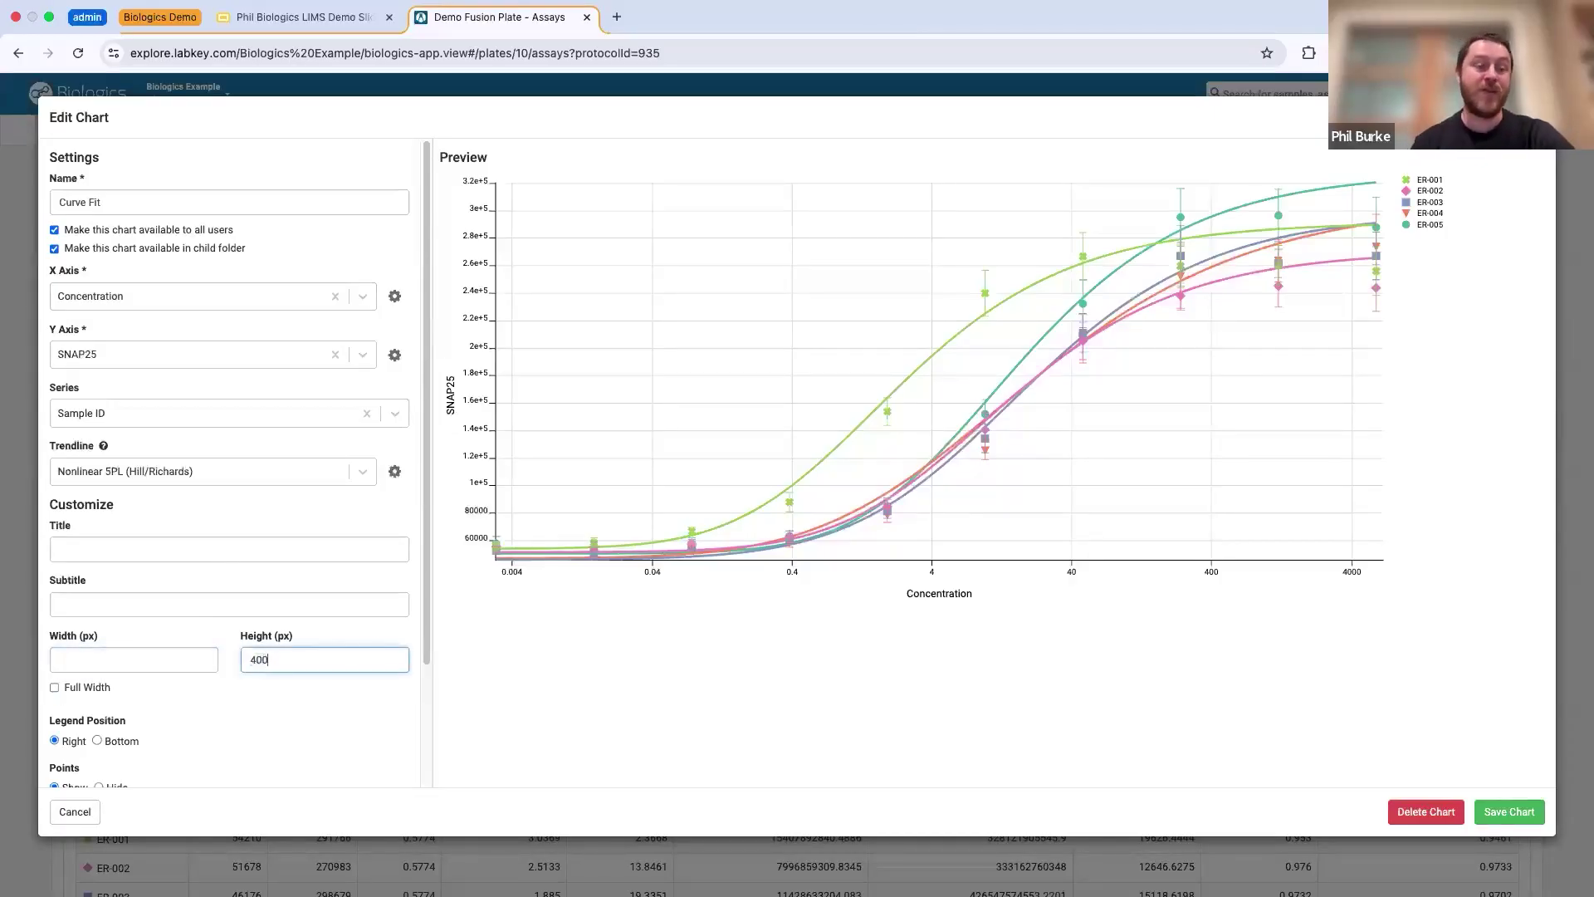
{"action": "left_click", "coordinate": [162, 650]}
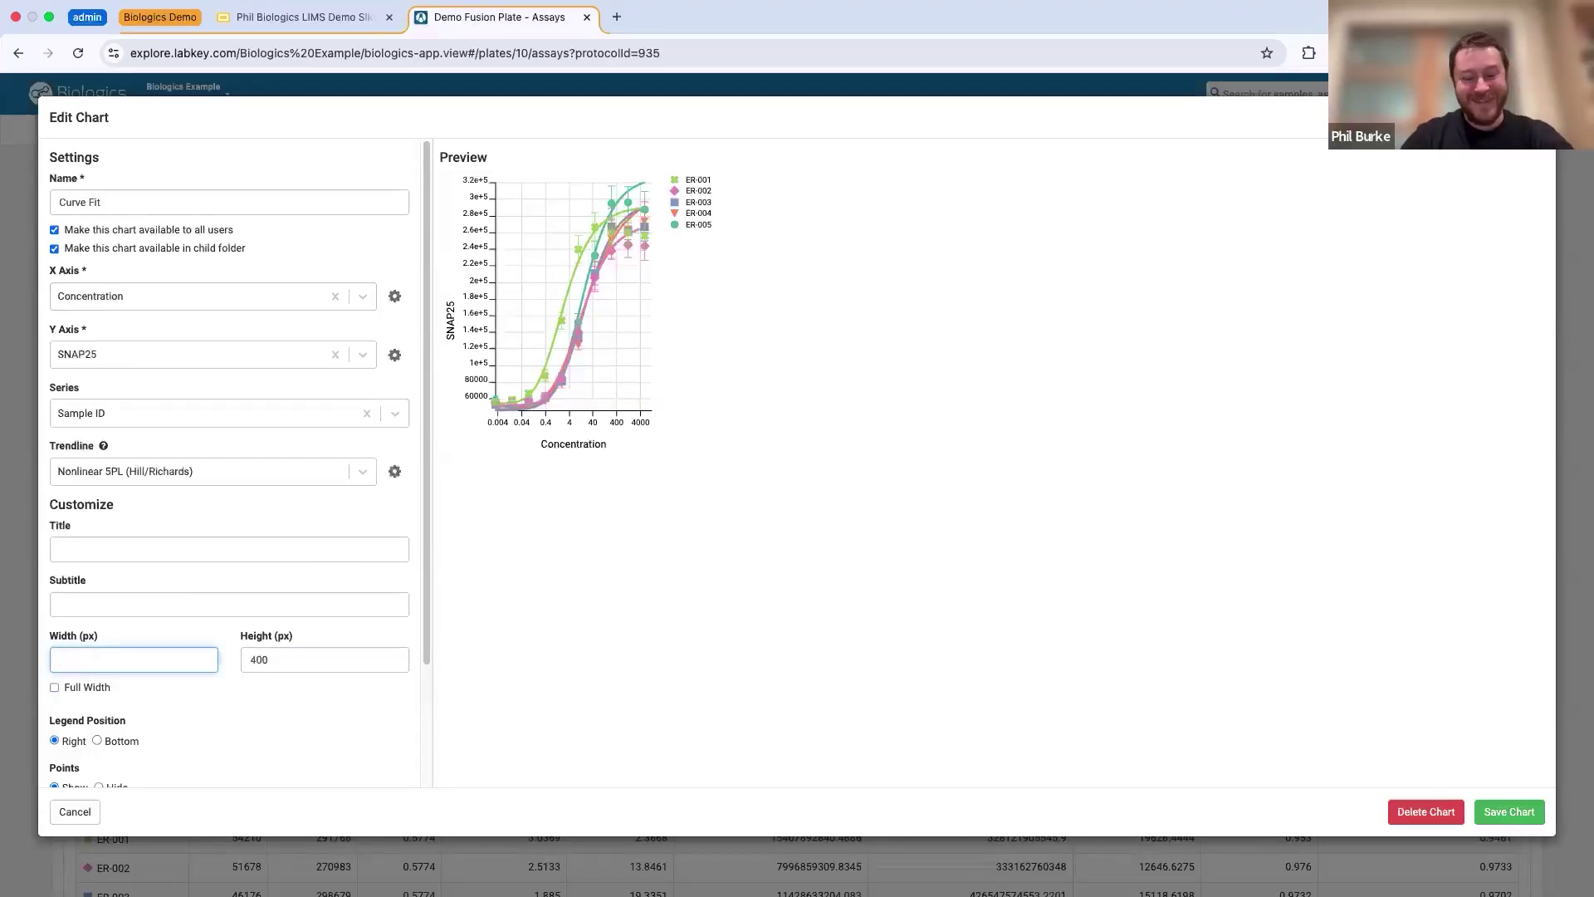
{"action": "type", "text": "600"}
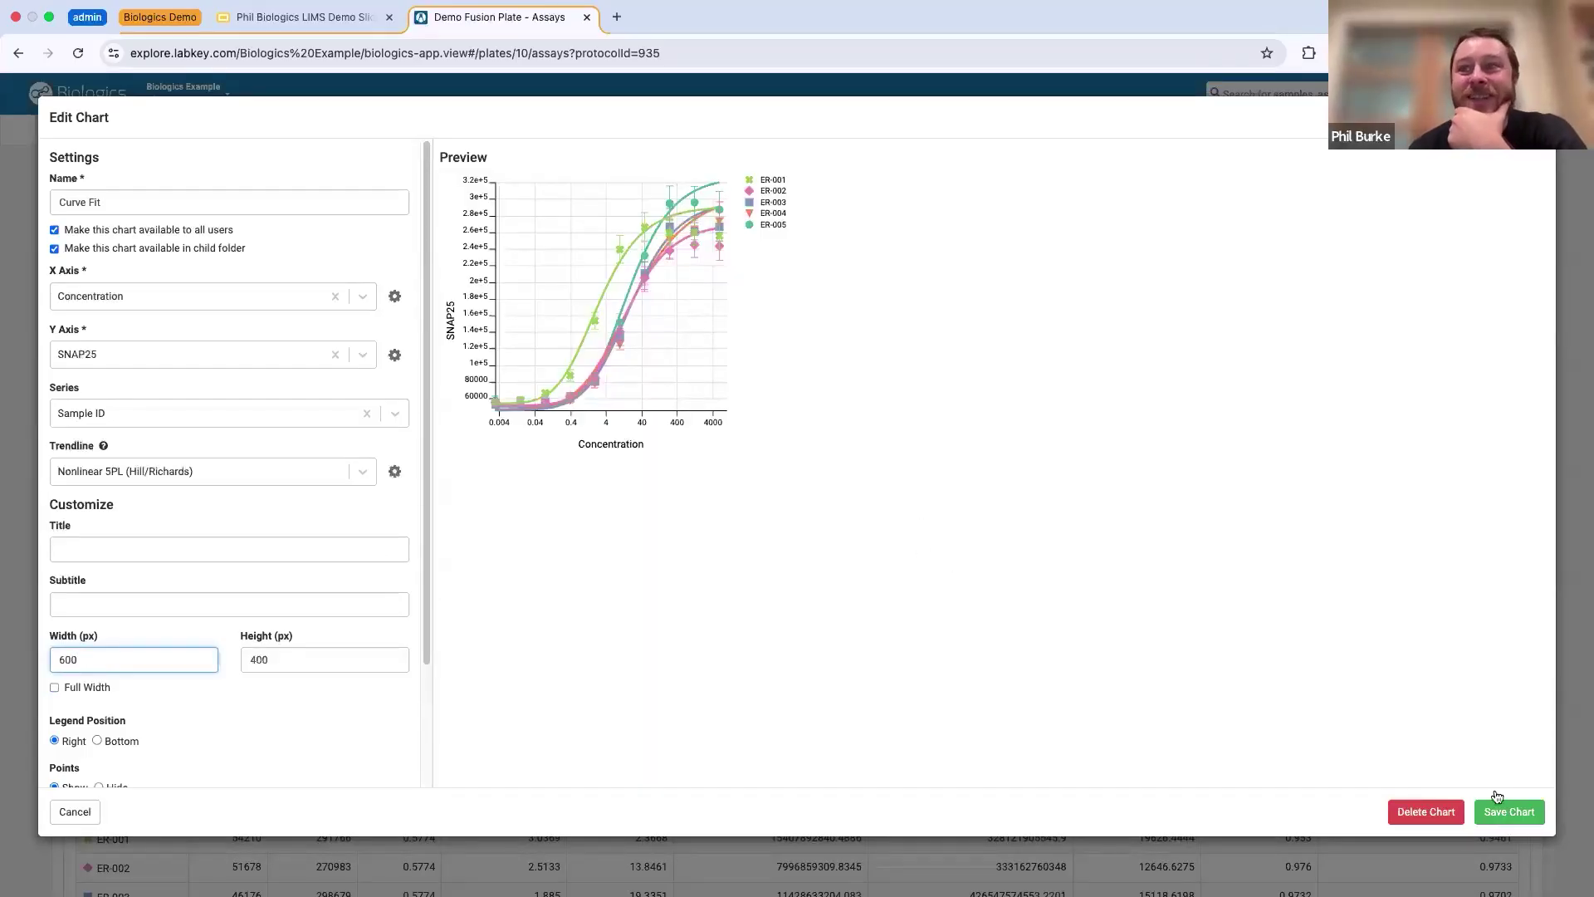
{"action": "left_click", "coordinate": [178, 555]}
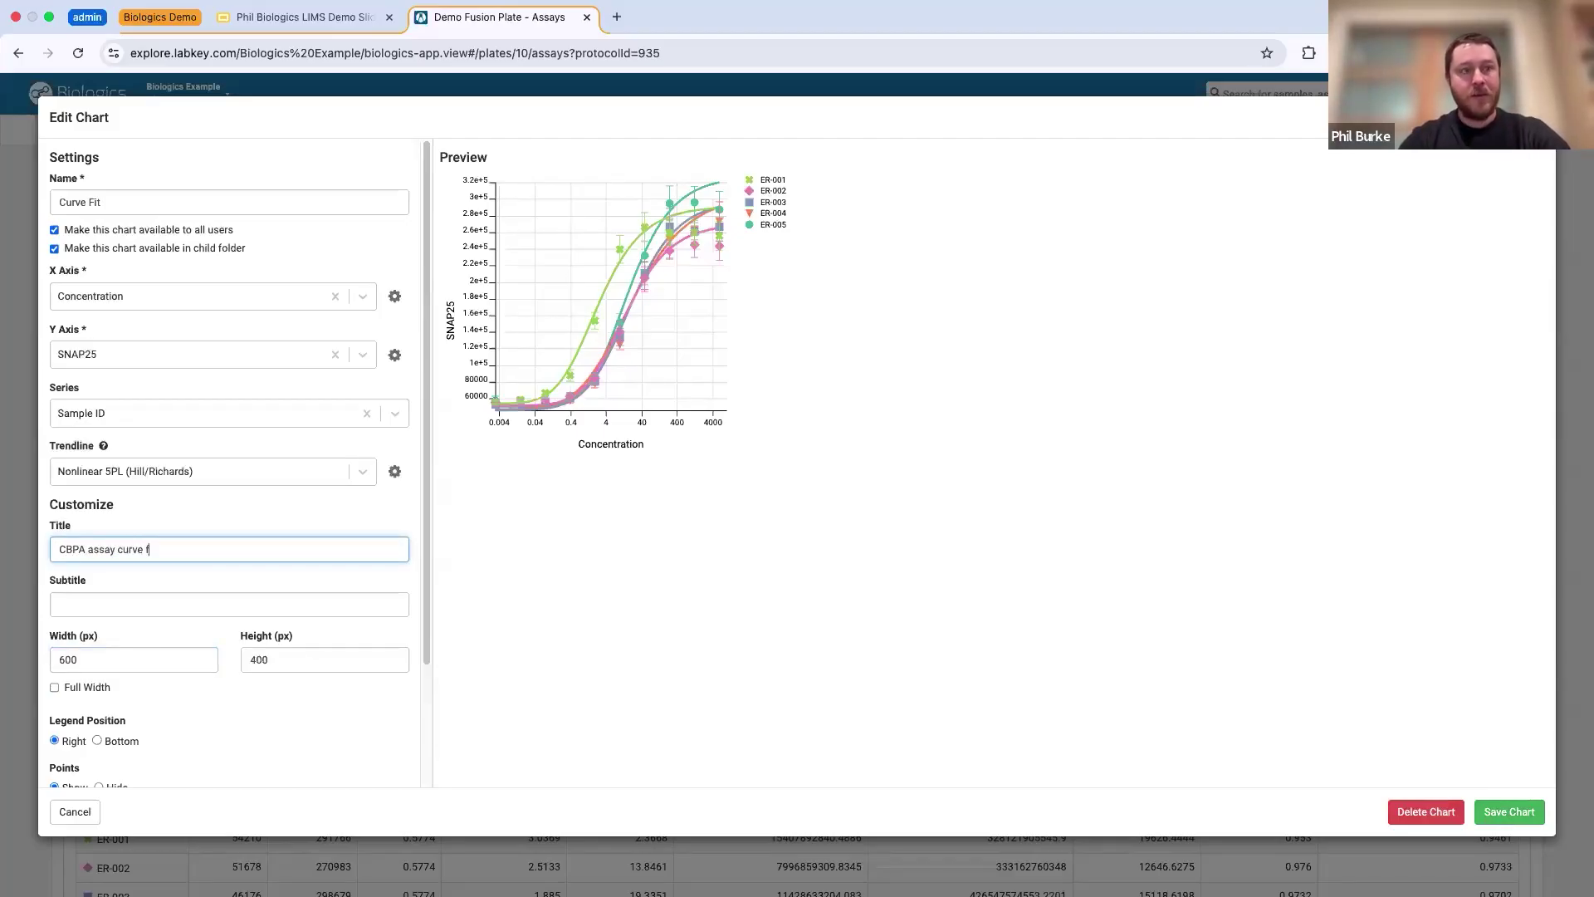
{"action": "left_click", "coordinate": [346, 740]}
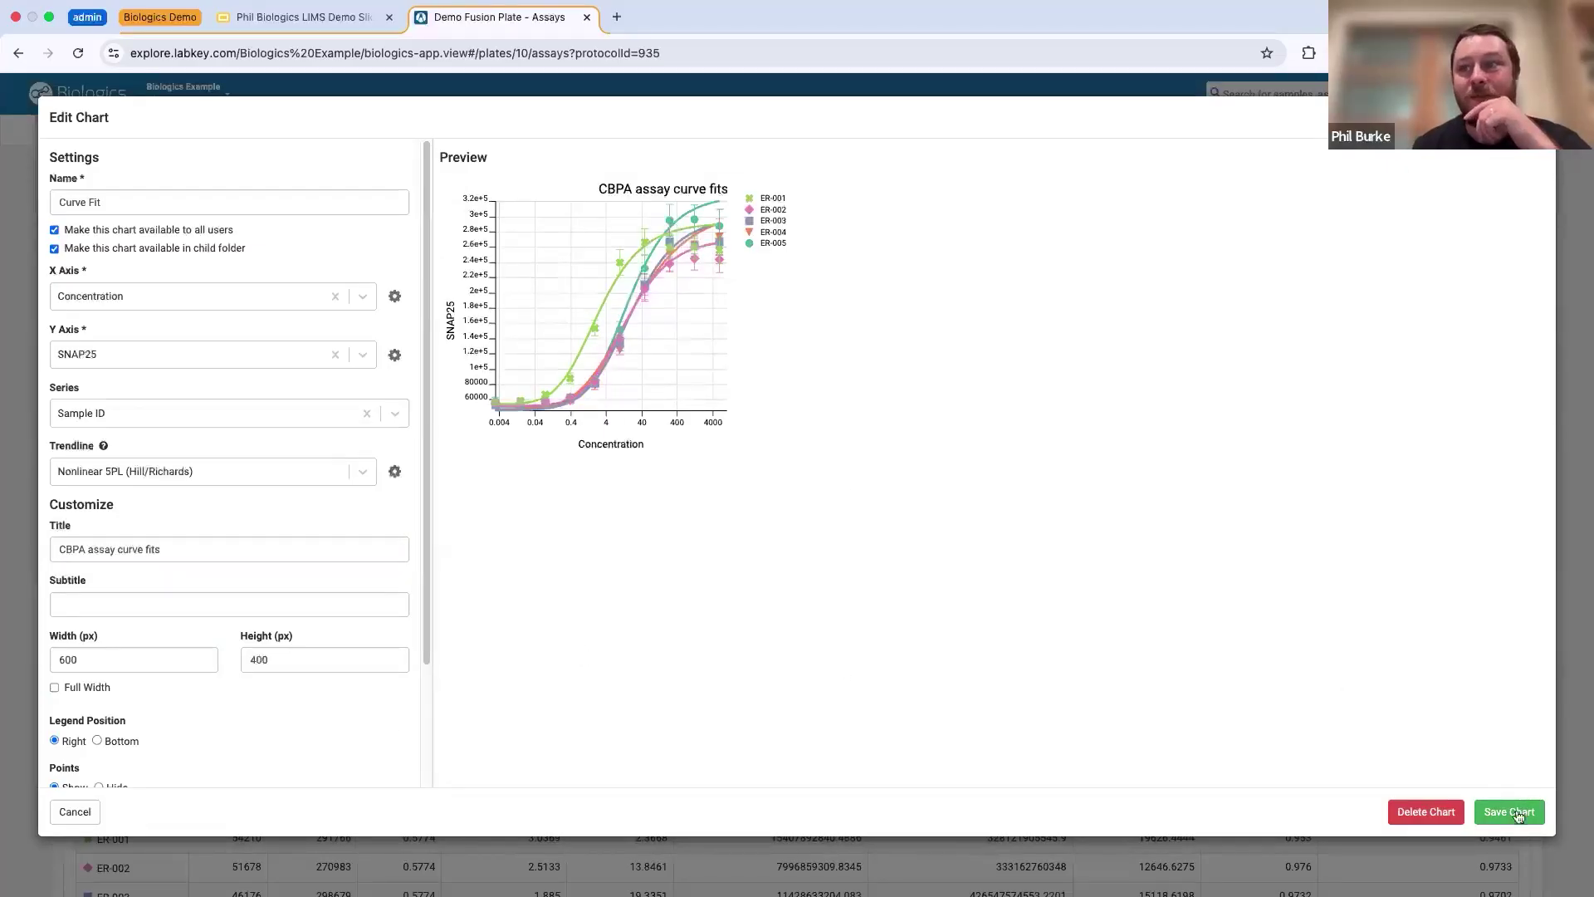
- Save the Curve Fit chart and export it as a PNG image
{"action": "left_click", "coordinate": [1516, 813]}
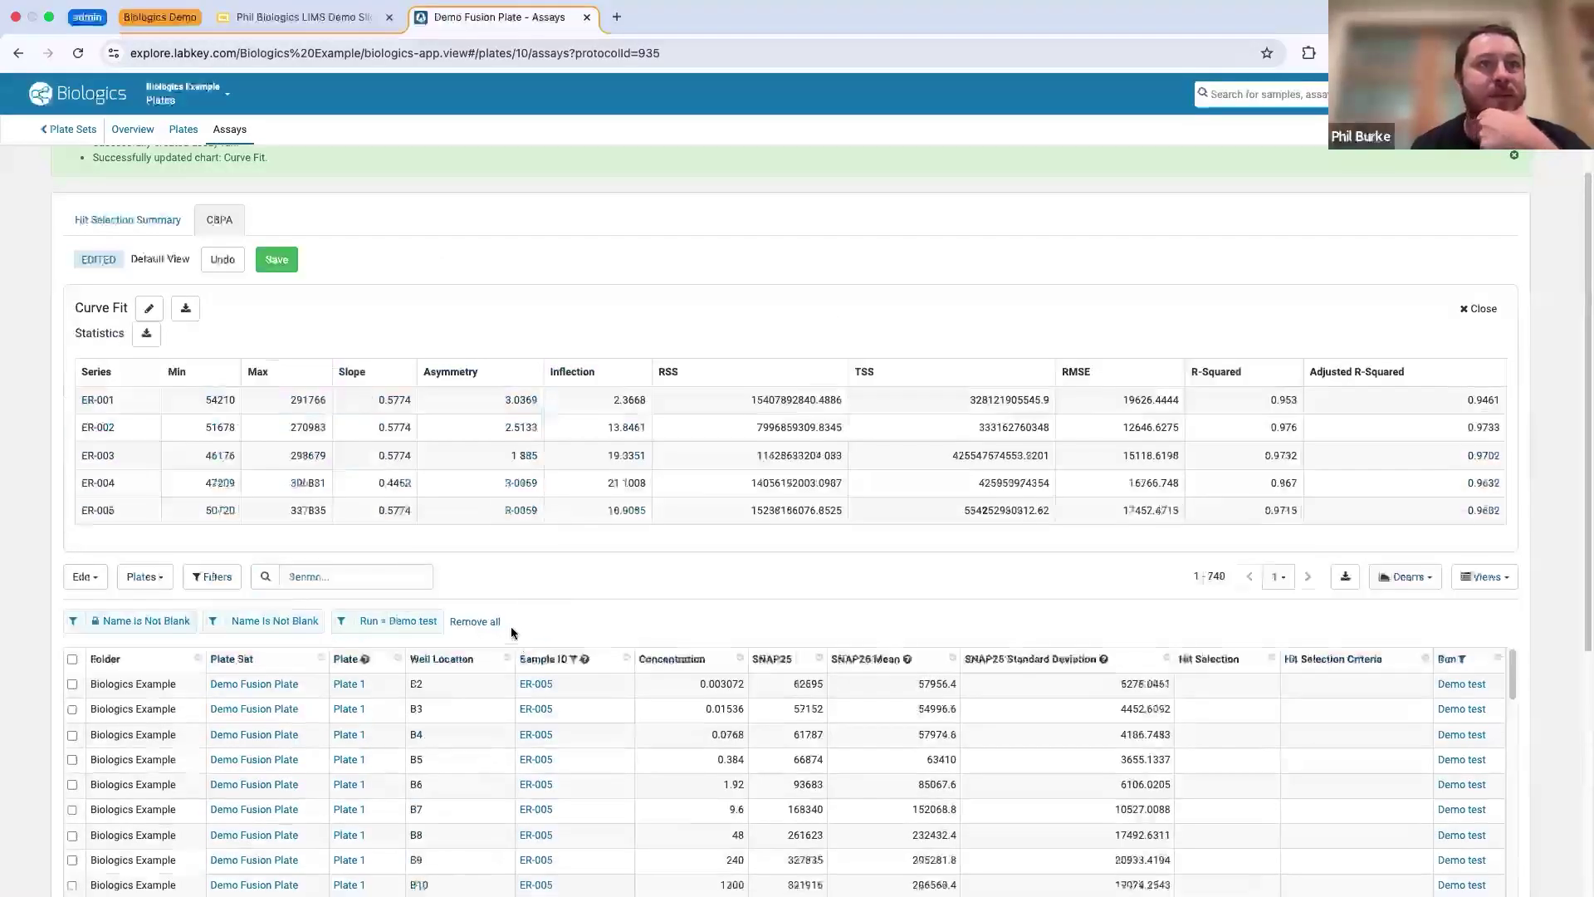
{"action": "left_click", "coordinate": [186, 311]}
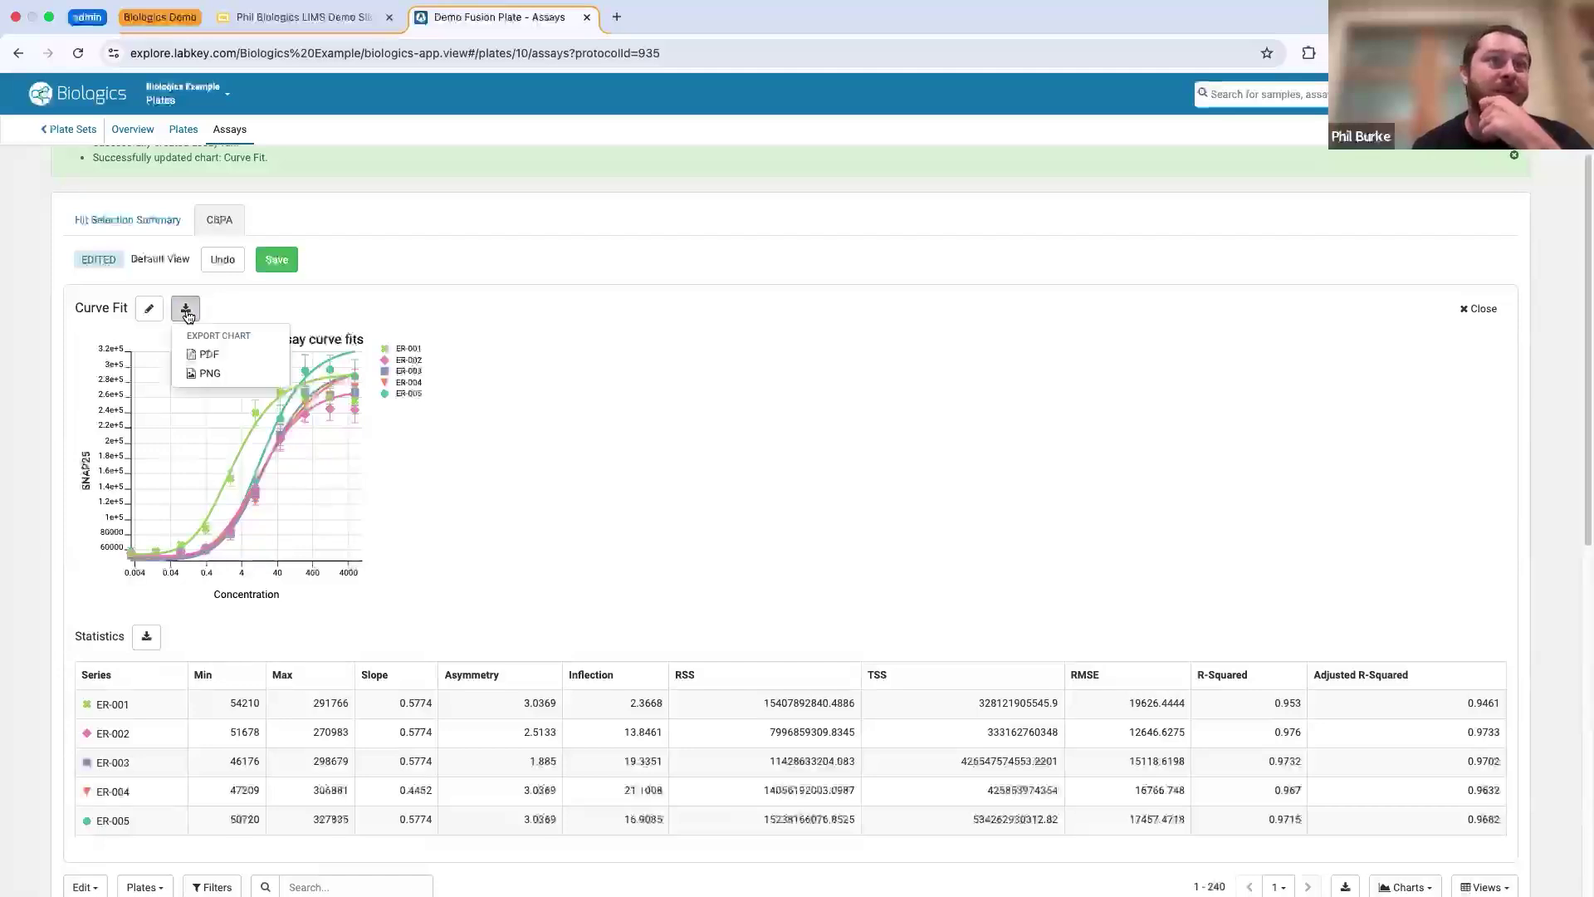
{"action": "left_click", "coordinate": [210, 374]}
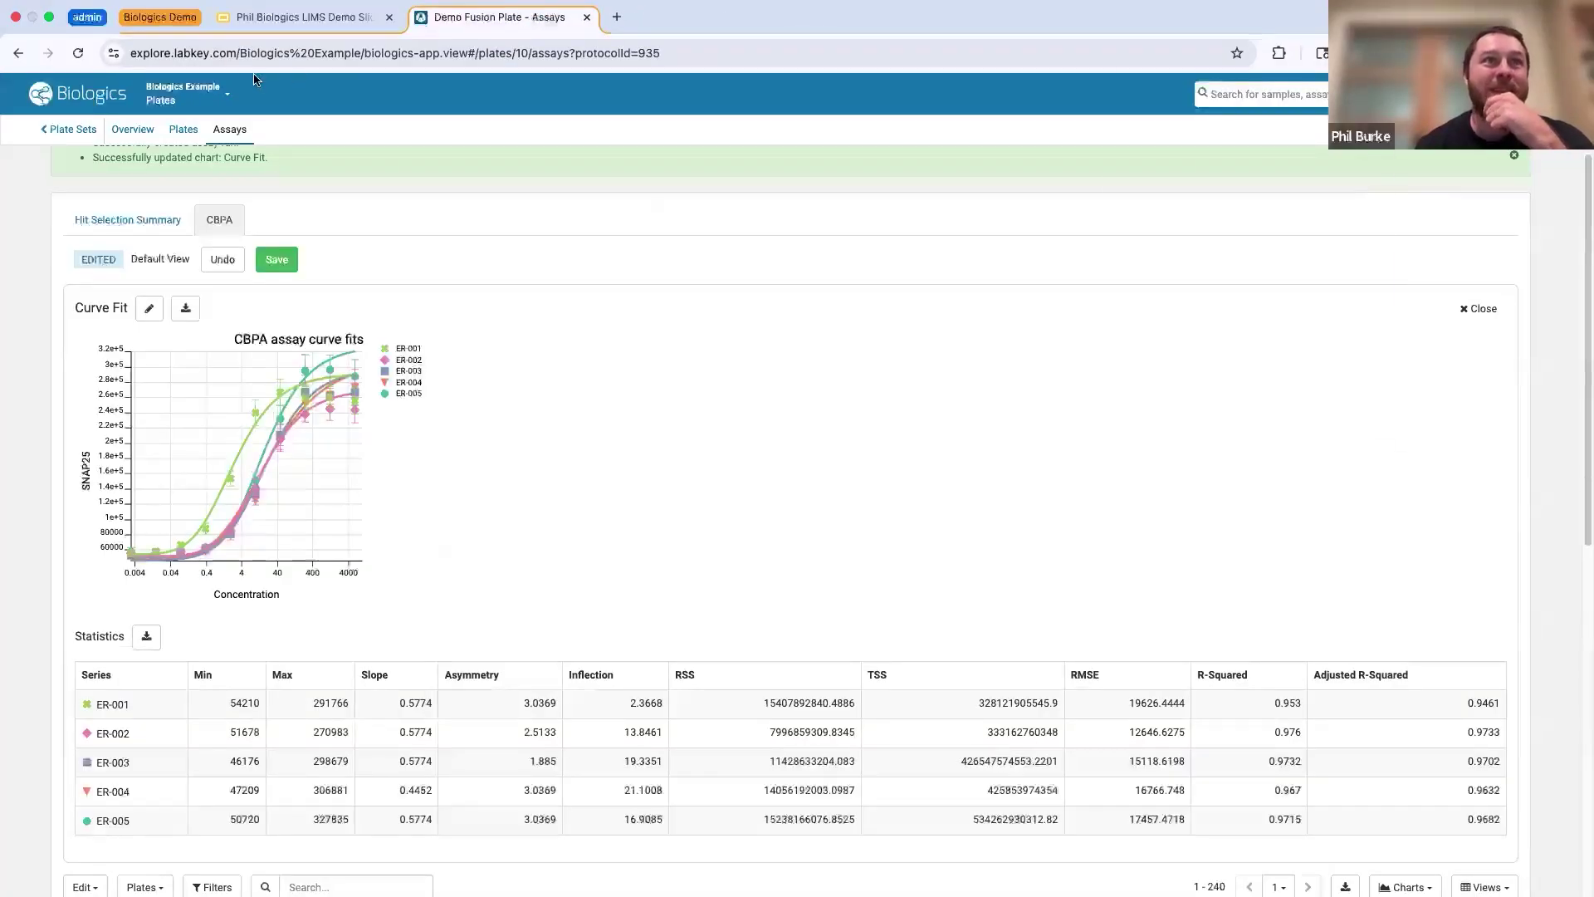
- Open Notebooks in a separate browser tab and bring up the "Antibody Profiling (cytotoxicity)" notebook
{"action": "left_click", "coordinate": [184, 93]}
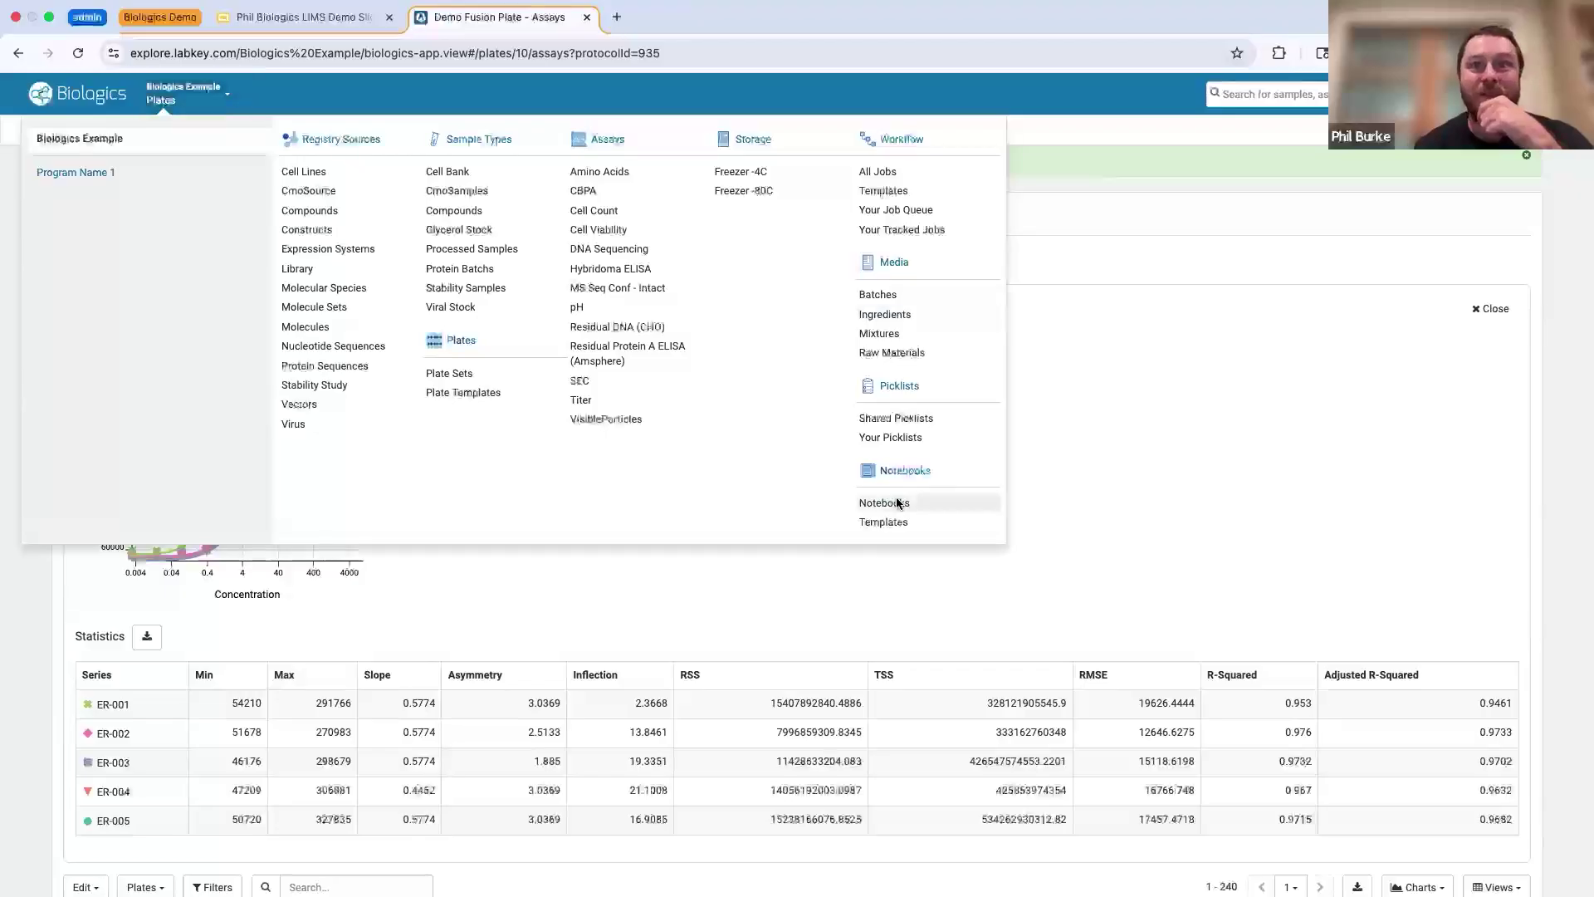
{"action": "right_click", "coordinate": [896, 502]}
{"action": "left_click", "coordinate": [921, 481]}
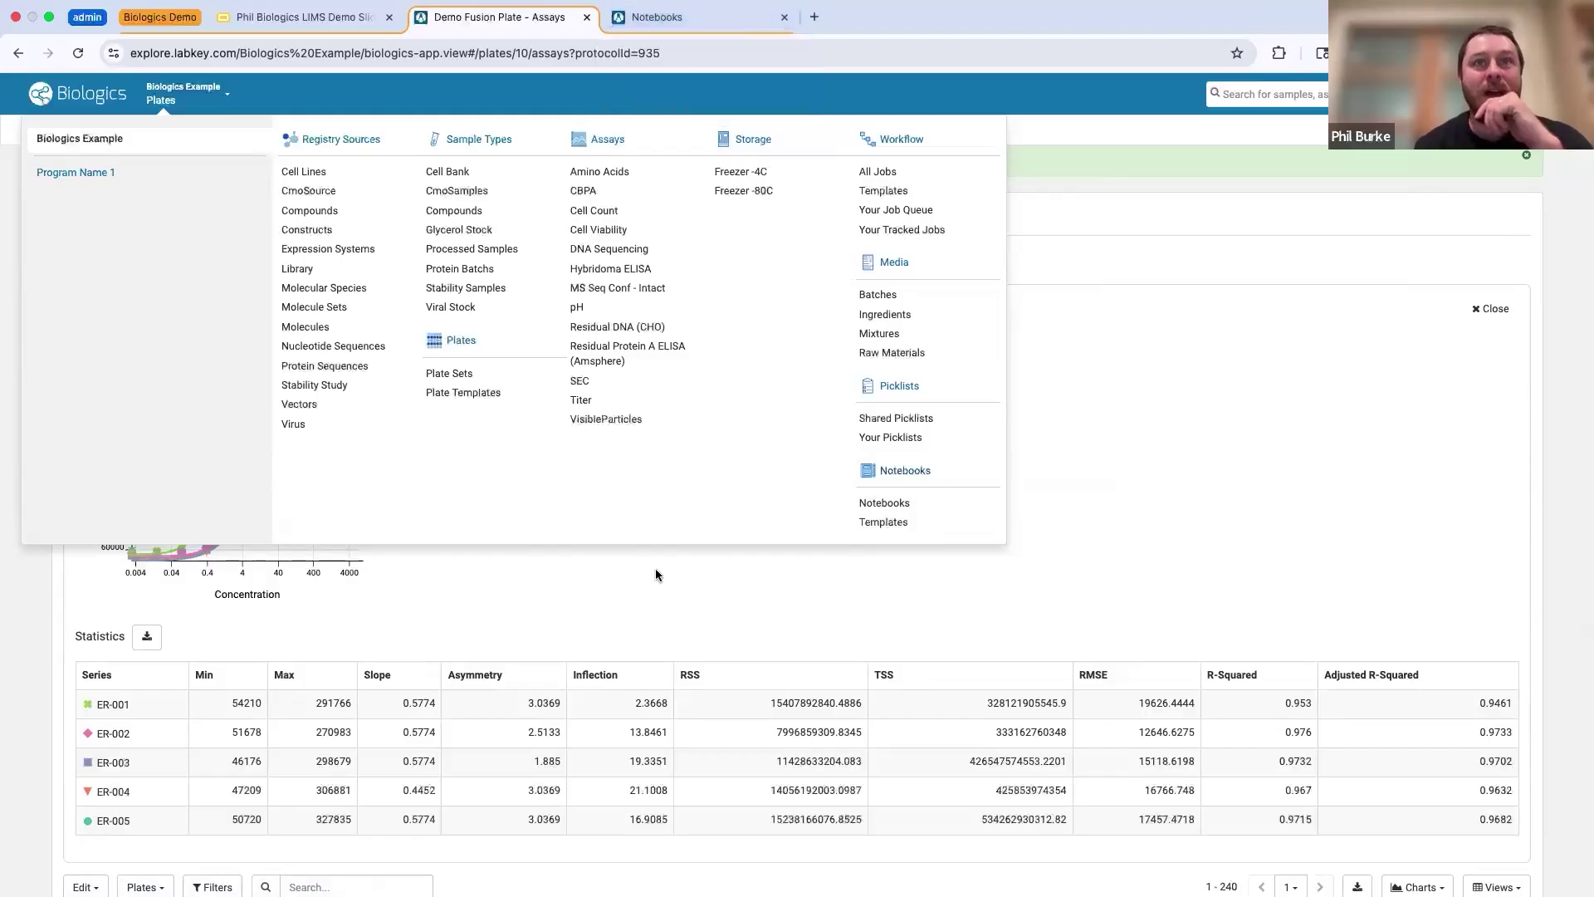
{"action": "left_click", "coordinate": [664, 56]}
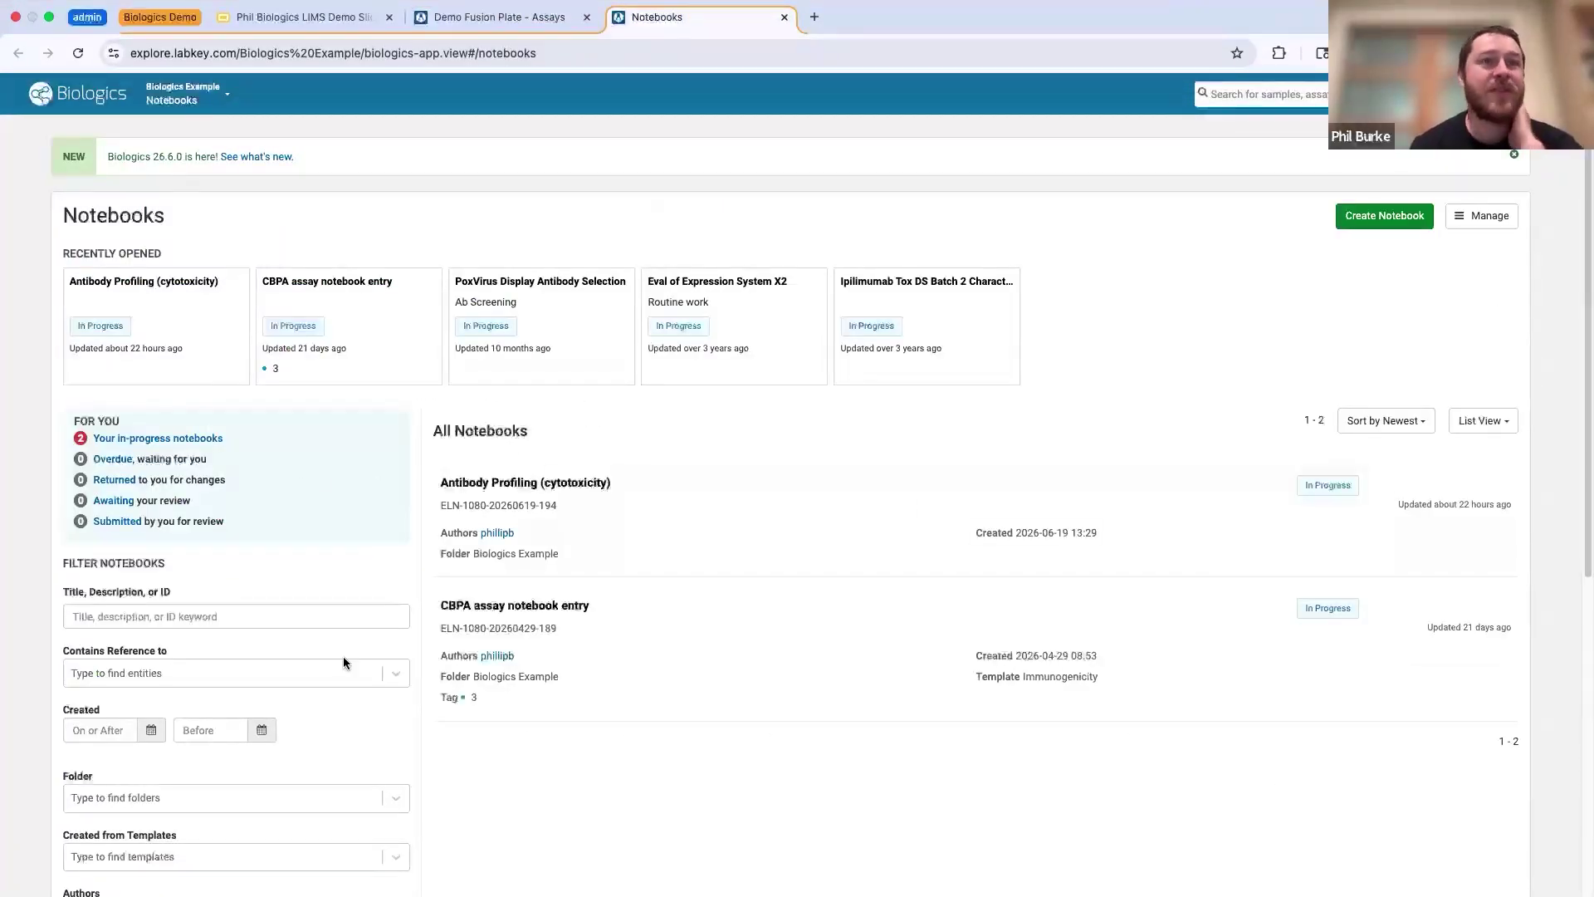
{"action": "left_click", "coordinate": [536, 483]}
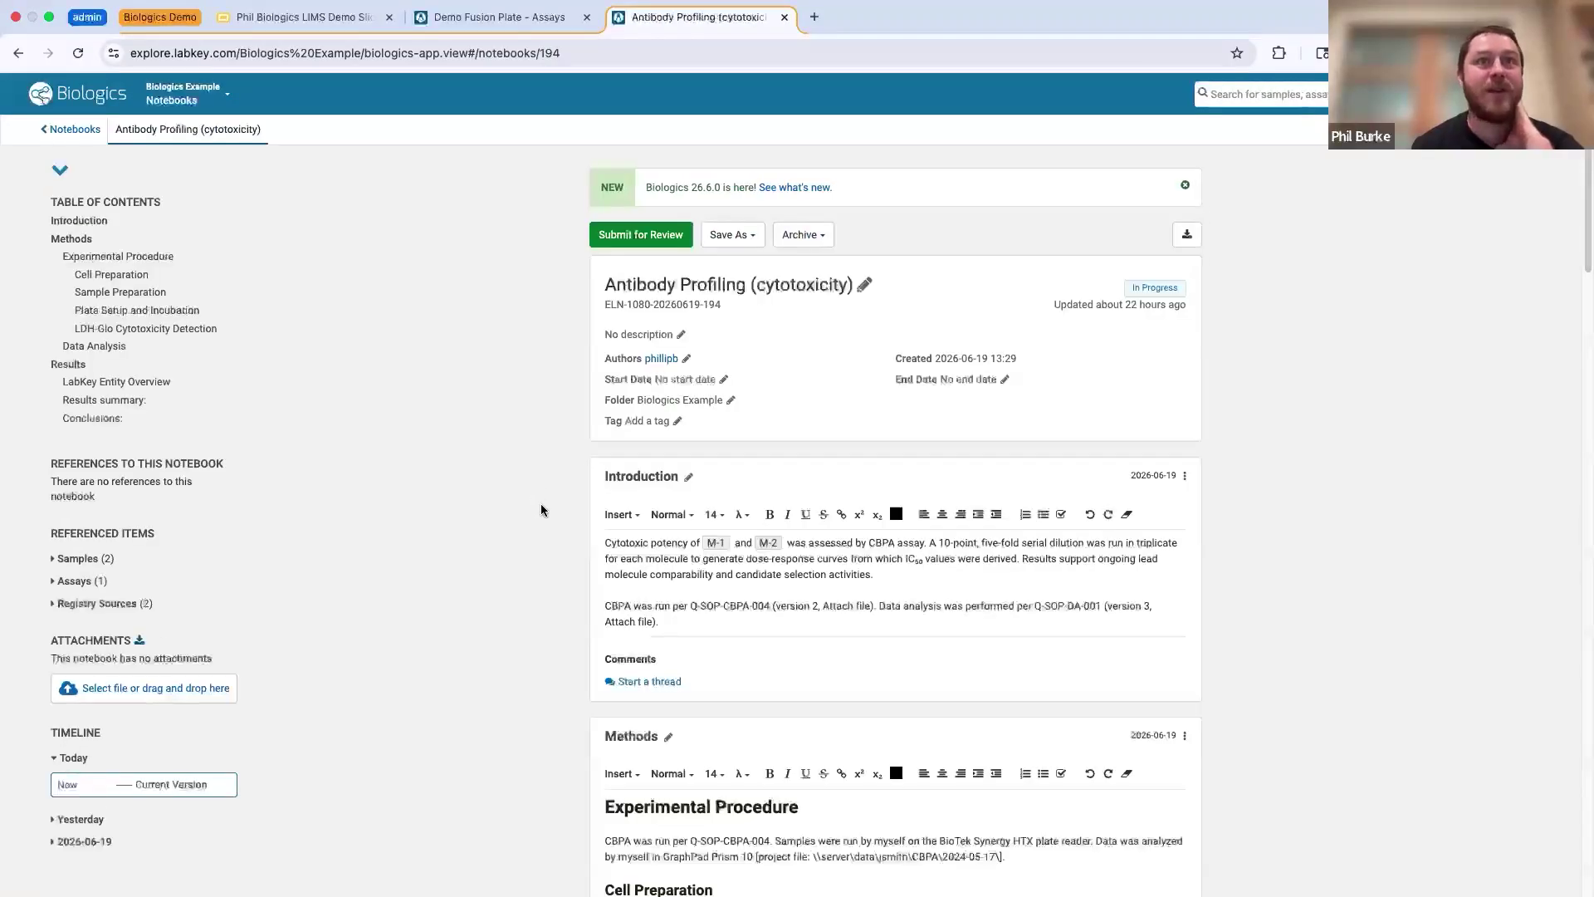
{"action": "left_click", "coordinate": [288, 40]}
{"action": "left_click", "coordinate": [697, 36]}
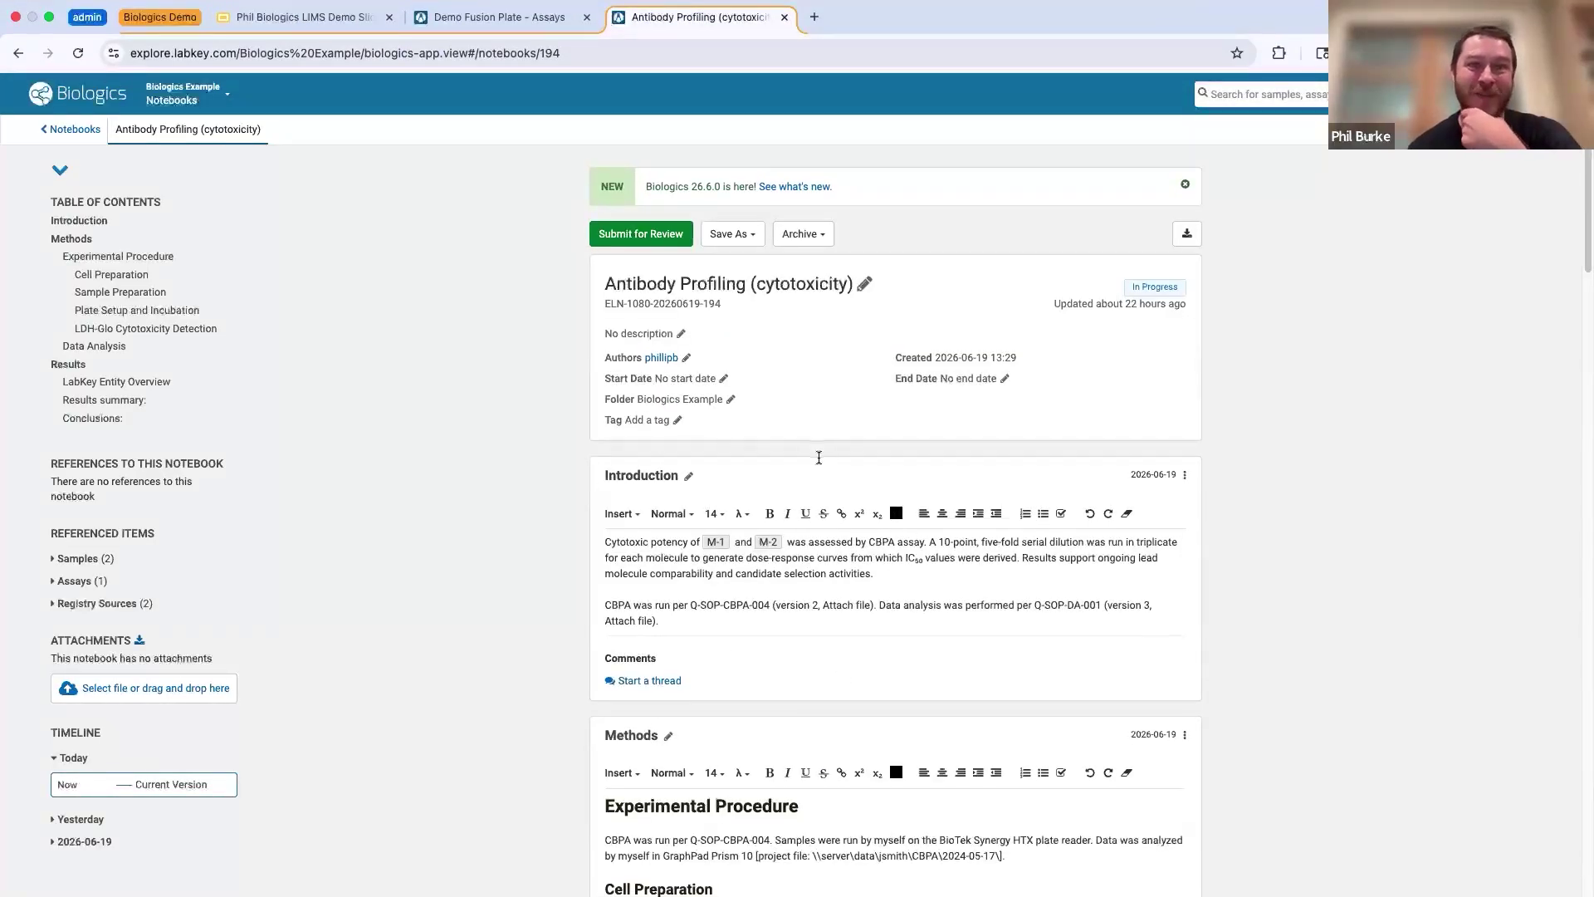
- Review the notebook's Introduction with its molecule references, the Methods entry and the Results entry
{"action": "scroll", "coordinate": [793, 469], "scroll_direction": "down", "scroll_amount": 3}
{"action": "scroll", "coordinate": [817, 511], "scroll_direction": "up", "scroll_amount": 3}
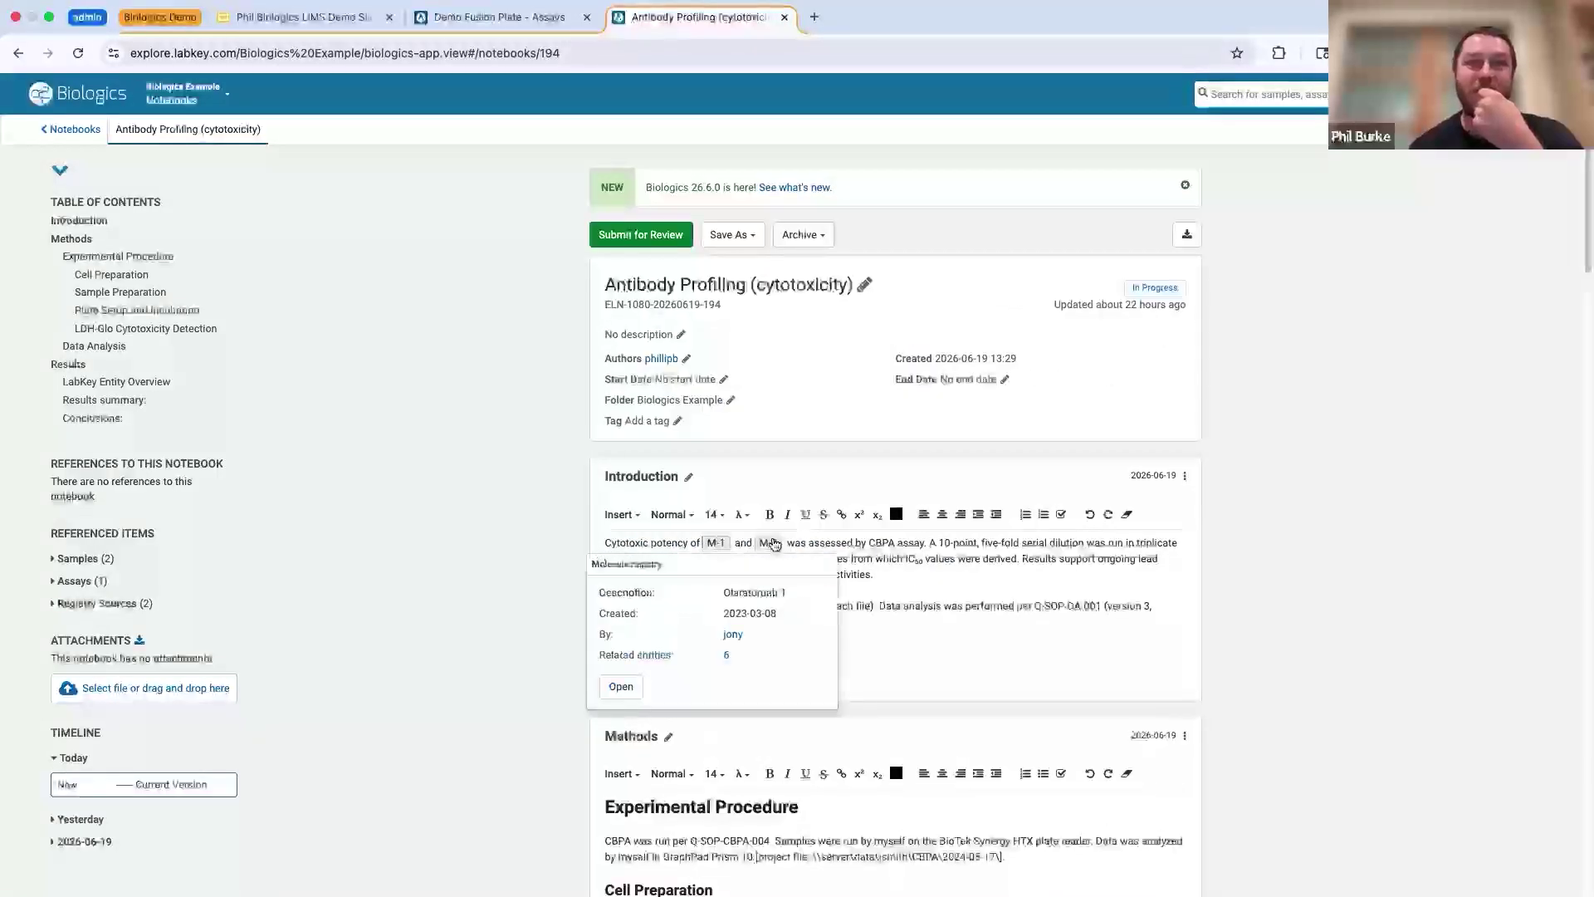
{"action": "scroll", "coordinate": [922, 576], "scroll_direction": "down", "scroll_amount": 9}
{"action": "scroll", "coordinate": [922, 575], "scroll_direction": "down", "scroll_amount": 8}
{"action": "scroll", "coordinate": [787, 469], "scroll_direction": "up", "scroll_amount": 3}
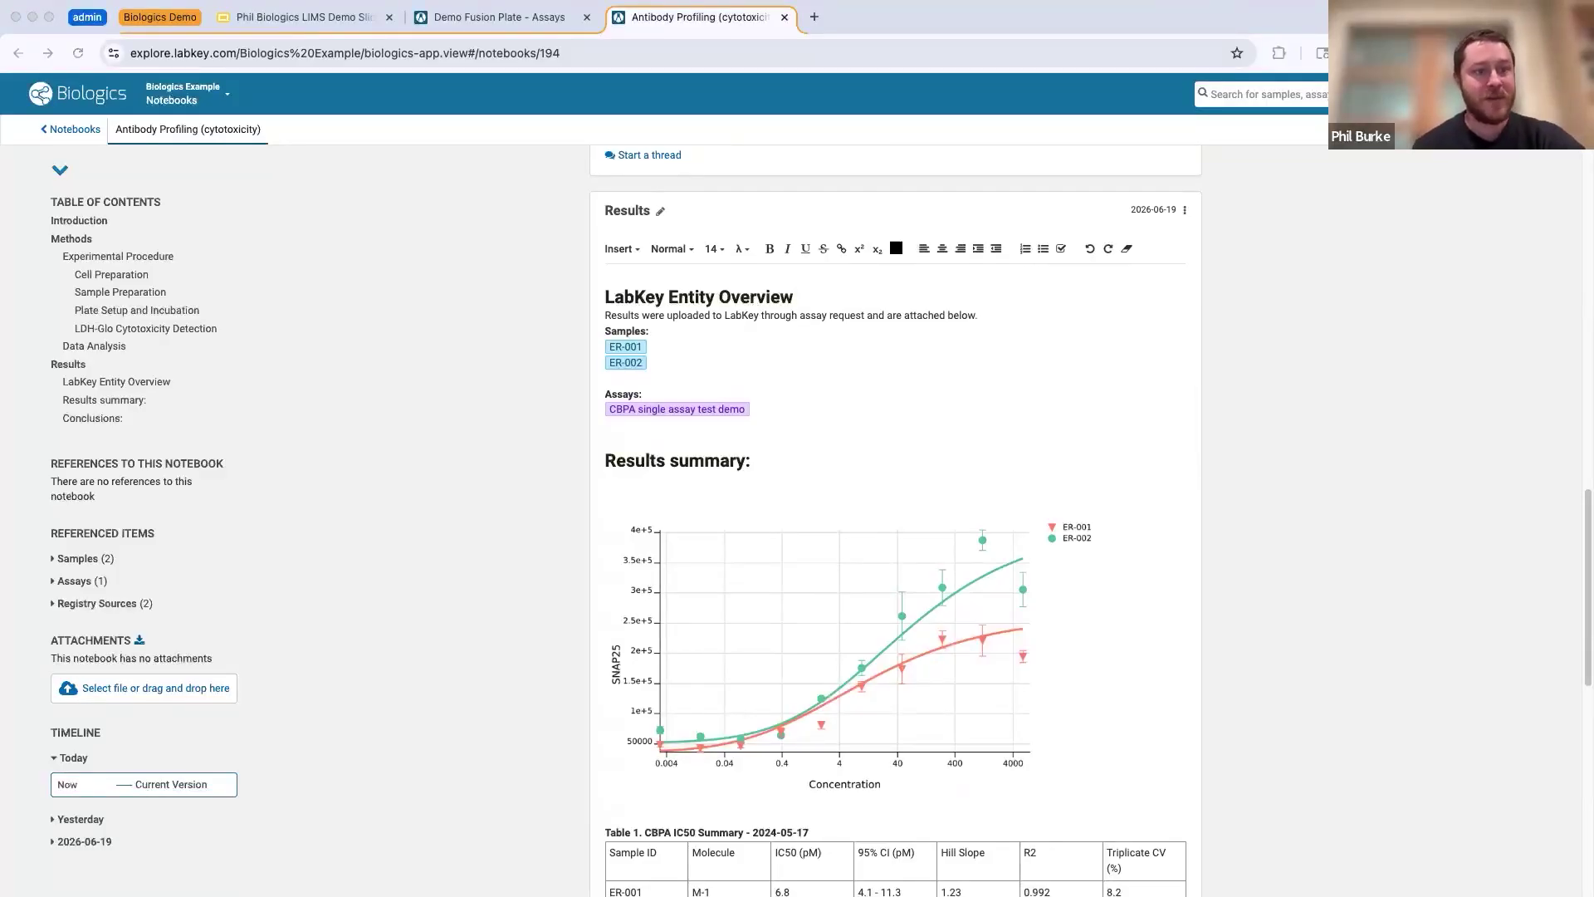
{"action": "left_click", "coordinate": [674, 496]}
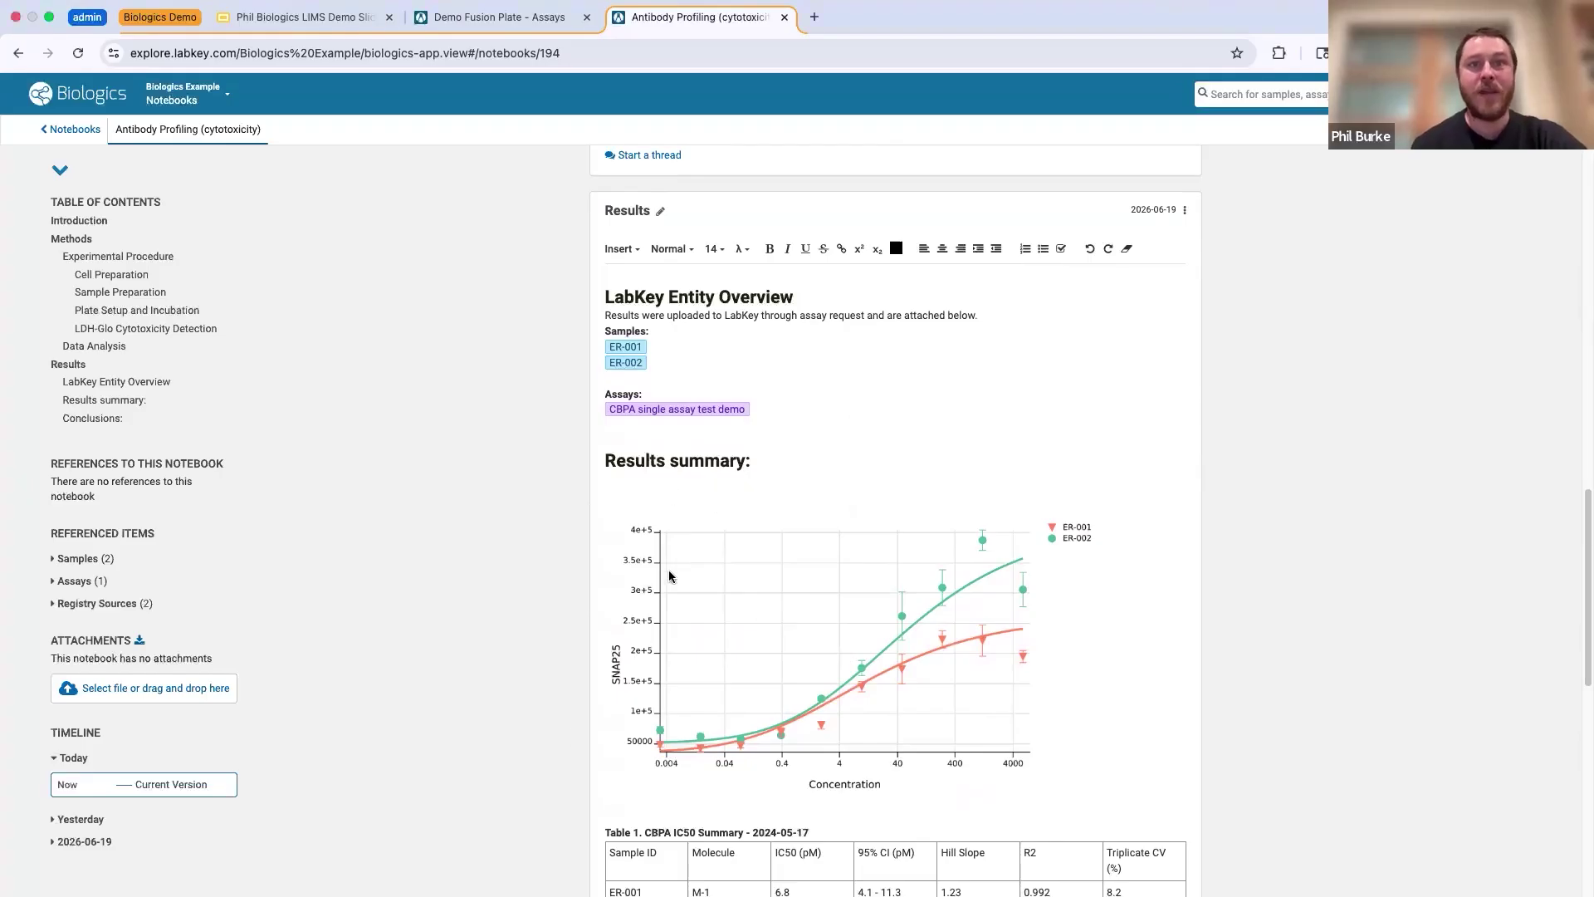
- Attach the exported chart file Curve Fit (1).png to the notebook's Results entry
{"action": "scroll", "coordinate": [669, 575], "scroll_direction": "down", "scroll_amount": 5}
{"action": "scroll", "coordinate": [731, 677], "scroll_direction": "down", "scroll_amount": 5}
{"action": "scroll", "coordinate": [689, 548], "scroll_direction": "up", "scroll_amount": 7}
{"action": "left_click", "coordinate": [618, 399]}
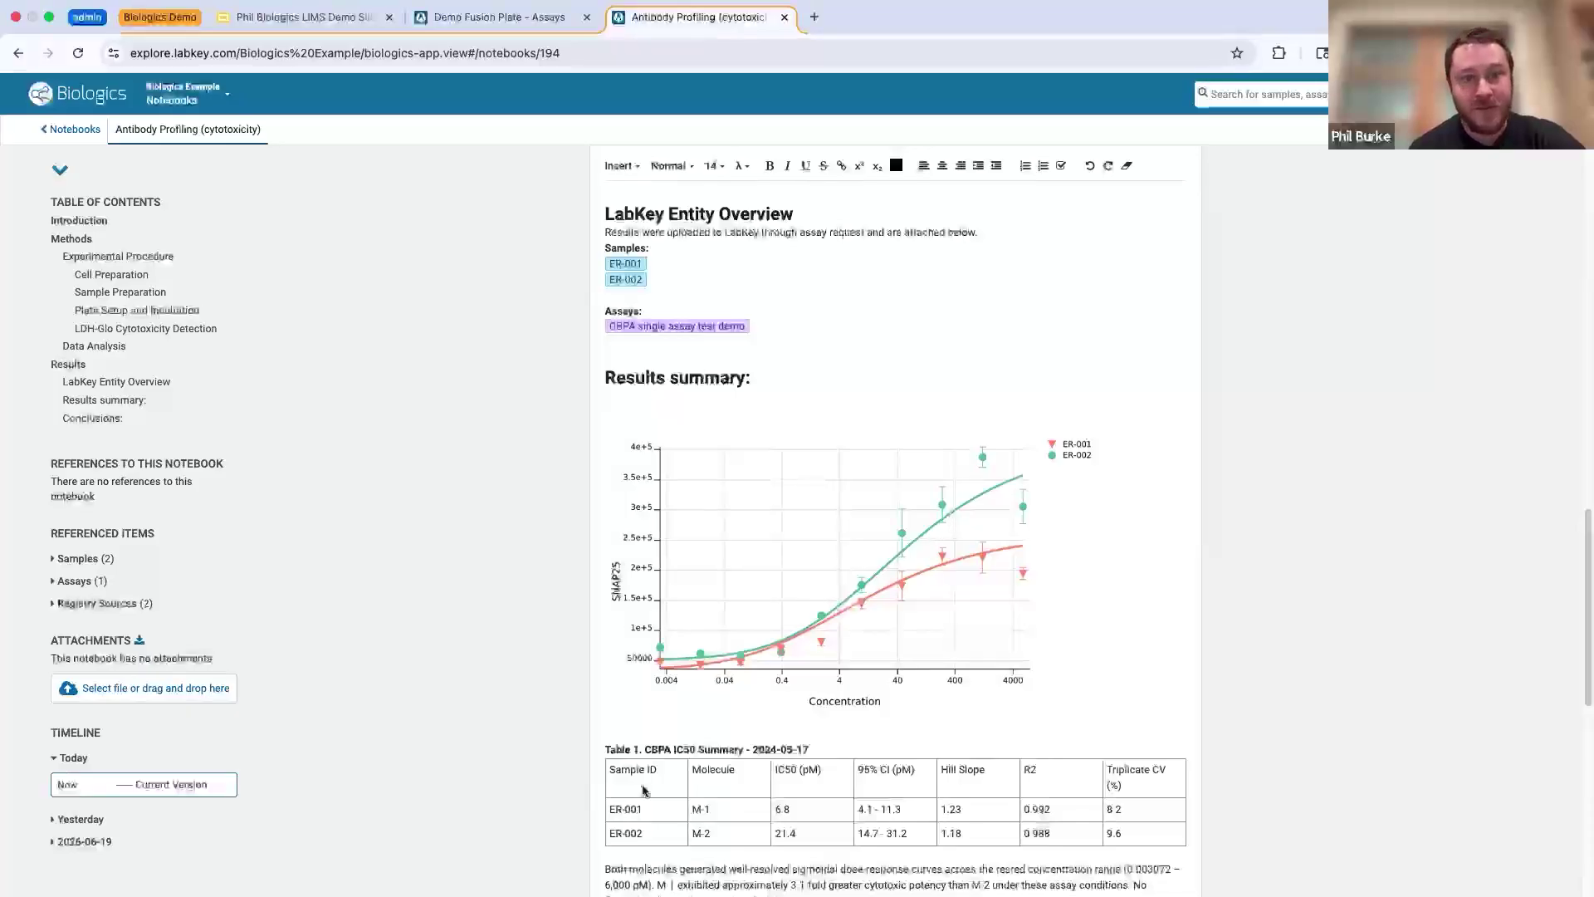
{"action": "left_click_drag", "start_coordinate": [769, 657], "coordinate": [735, 398]}
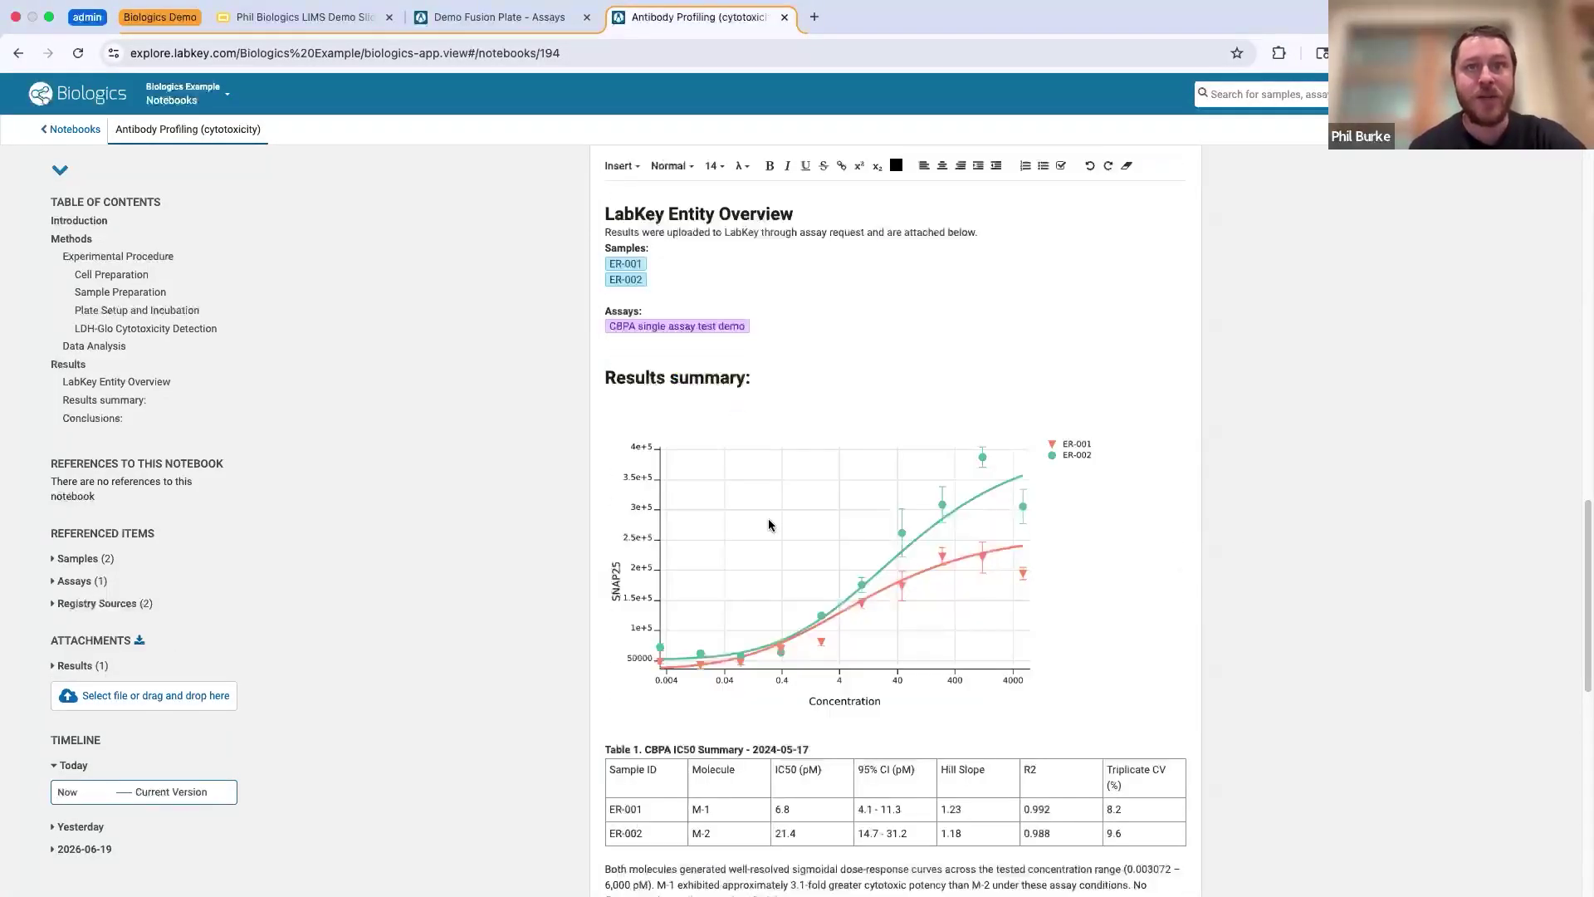
- Check the Results attachment and insert the exported curve-fit image under Results summary, above the existing chart
{"action": "scroll", "coordinate": [769, 525], "scroll_direction": "down", "scroll_amount": 10}
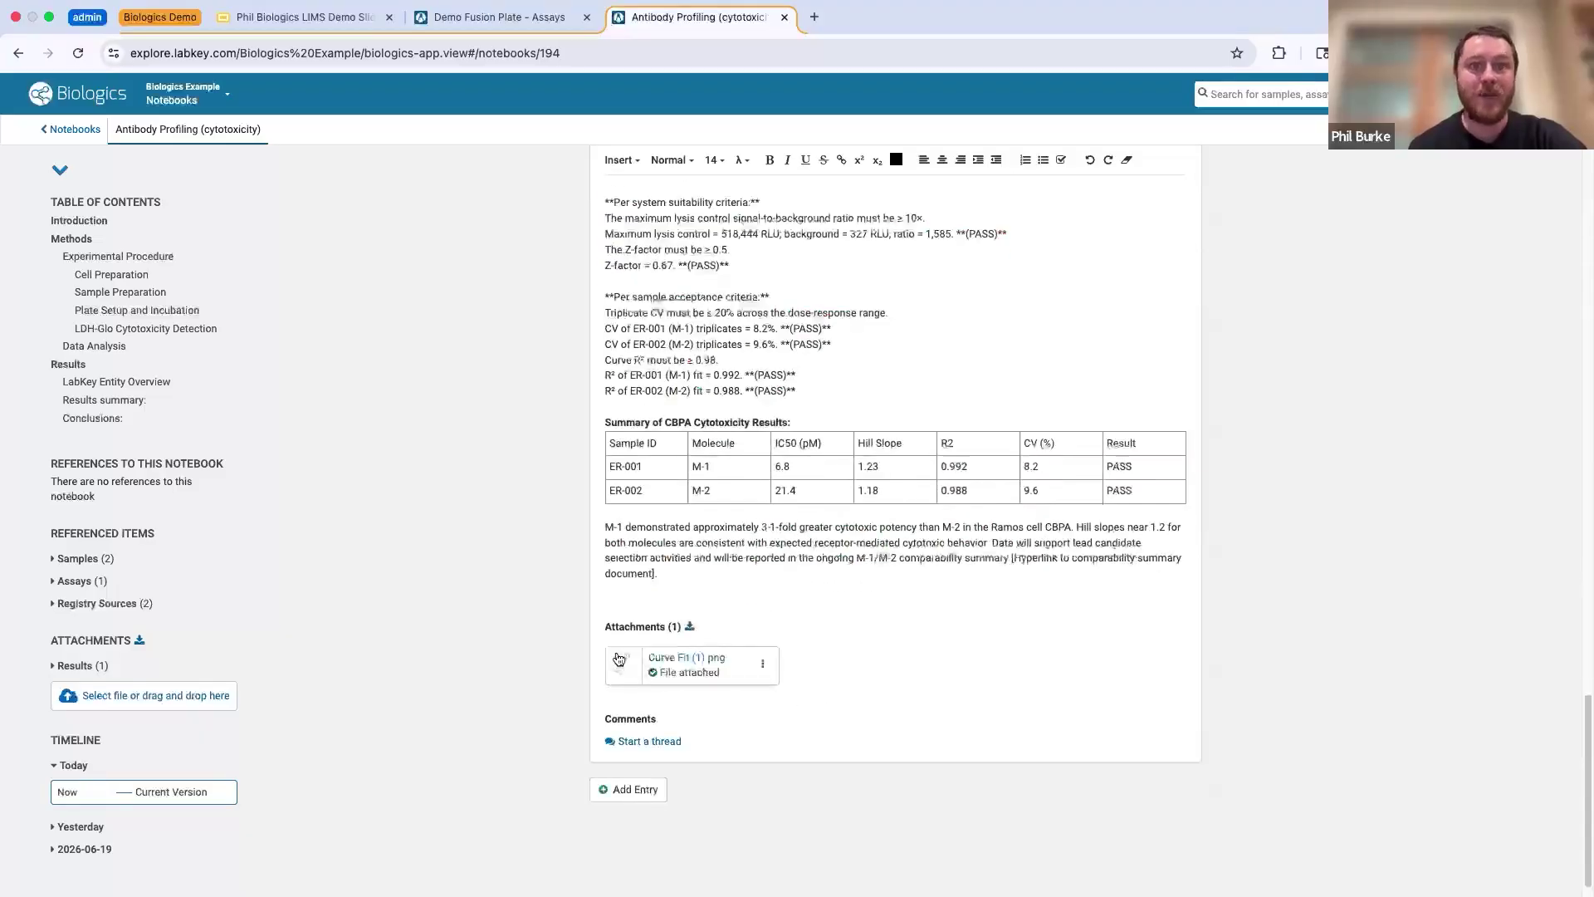
{"action": "scroll", "coordinate": [661, 665], "scroll_direction": "up", "scroll_amount": 7}
{"action": "scroll", "coordinate": [664, 628], "scroll_direction": "up", "scroll_amount": 6}
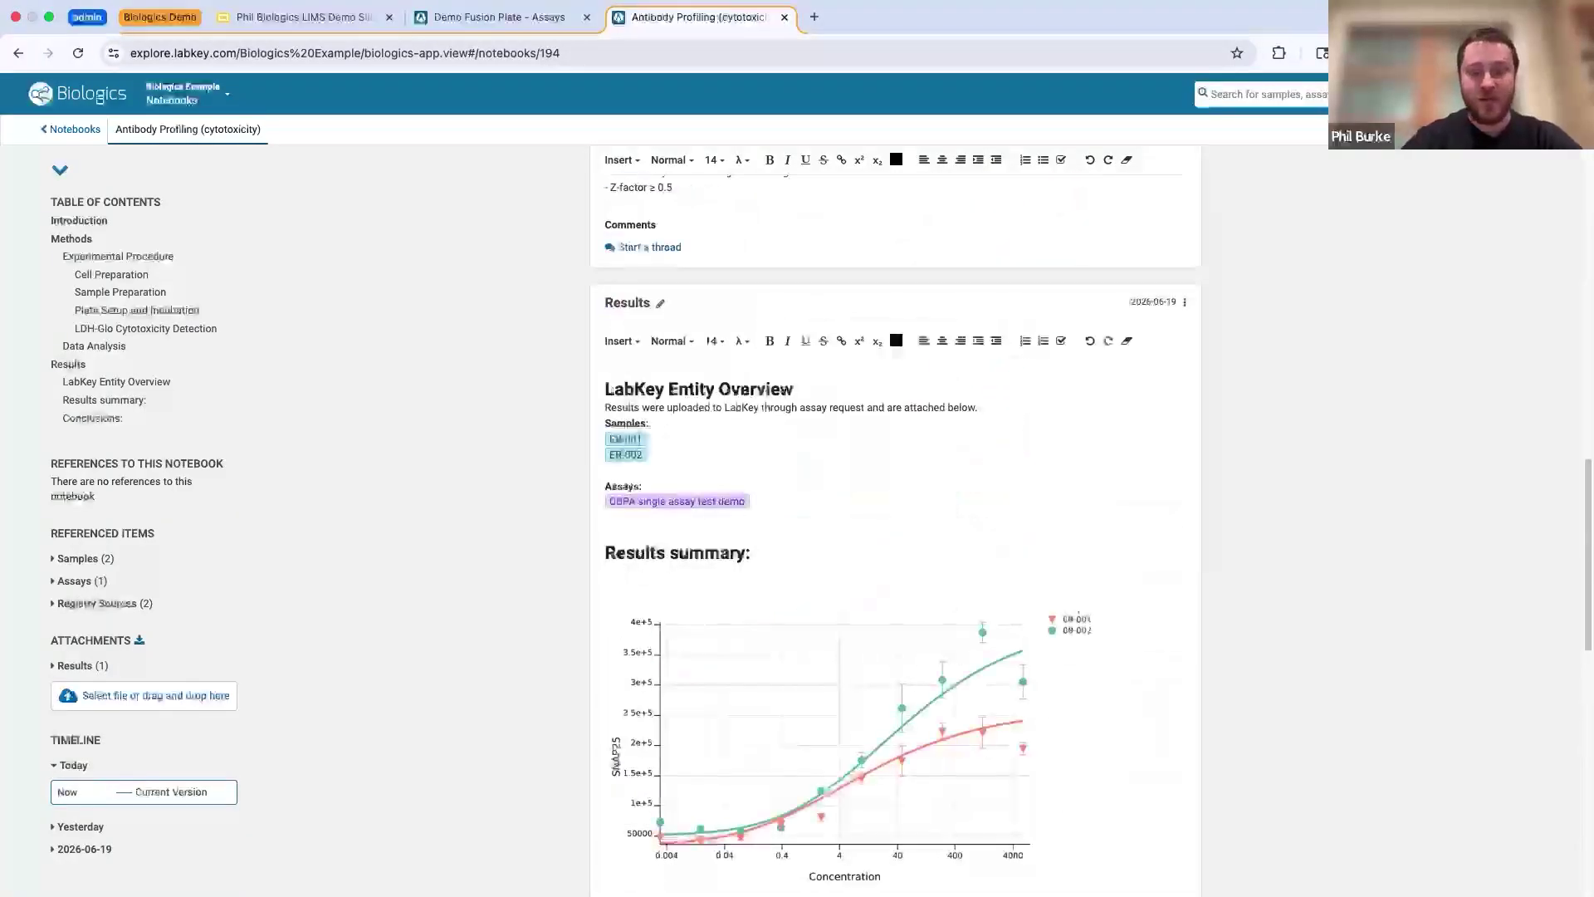
{"action": "scroll", "coordinate": [809, 752], "scroll_direction": "down", "scroll_amount": 1}
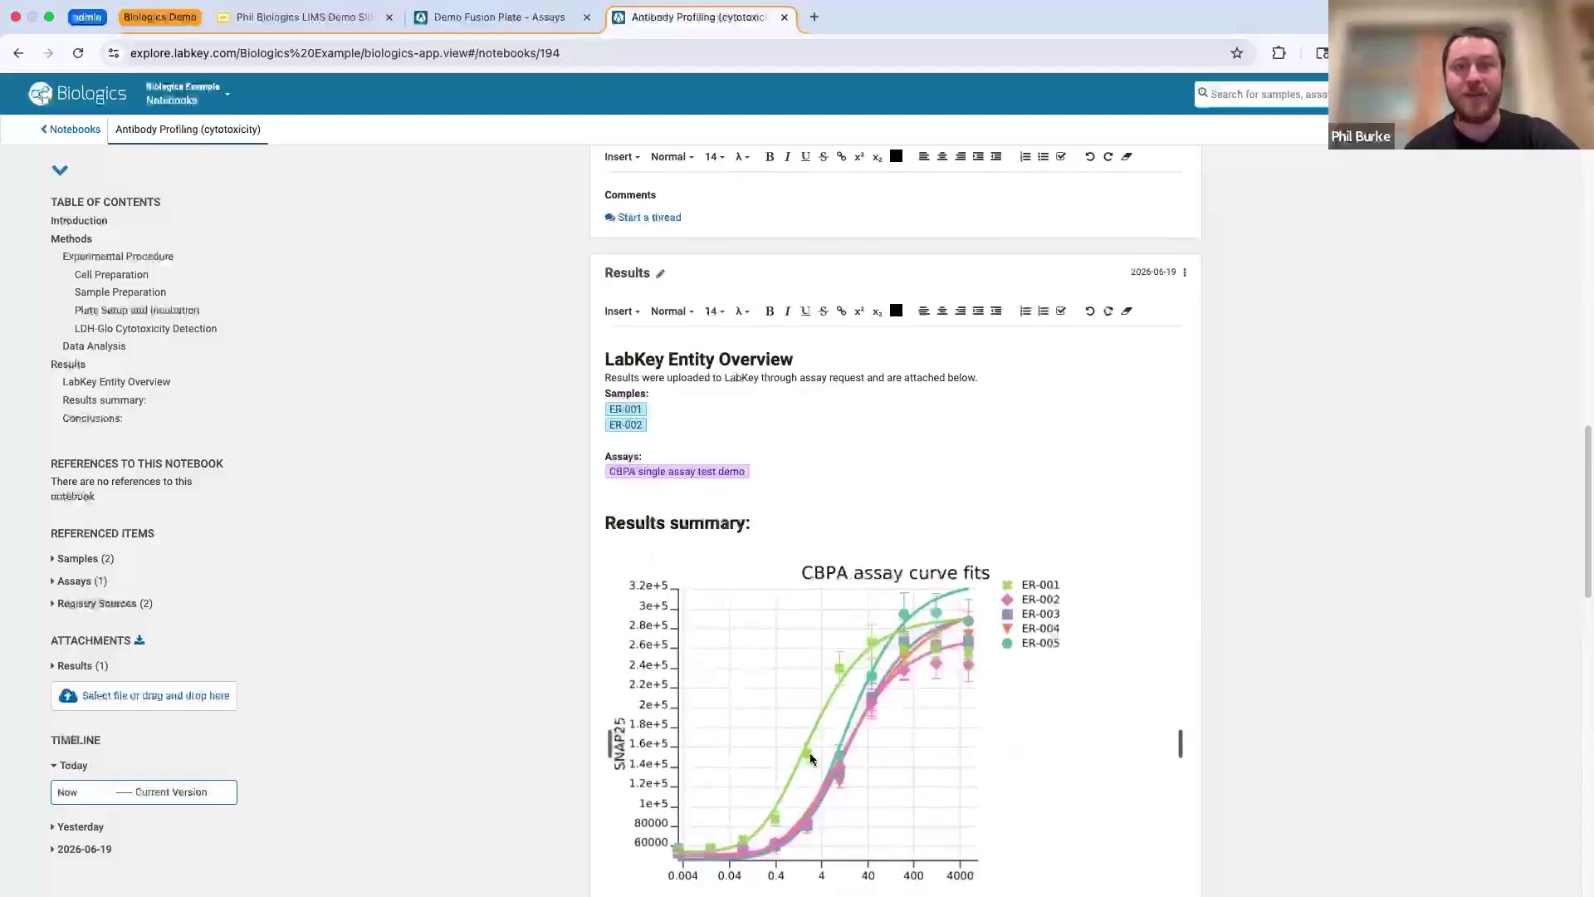
{"action": "scroll", "coordinate": [847, 714], "scroll_direction": "down", "scroll_amount": 3}
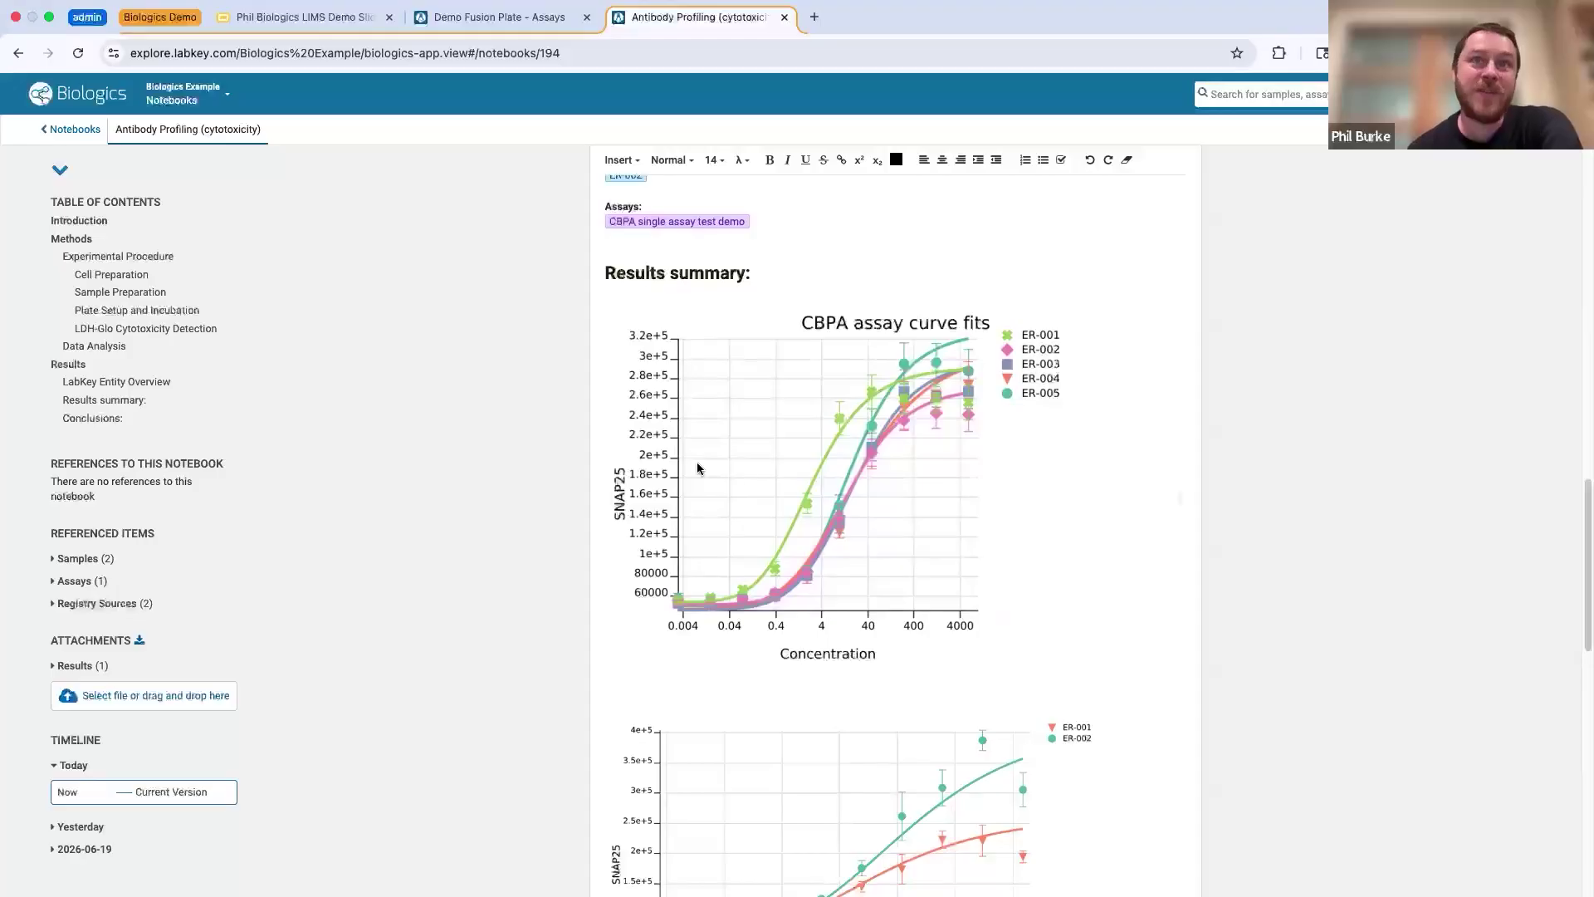
- Add a reference to the CBPA assay run "Demo test" under Assays in the Results entry
{"action": "scroll", "coordinate": [764, 476], "scroll_direction": "up", "scroll_amount": 2}
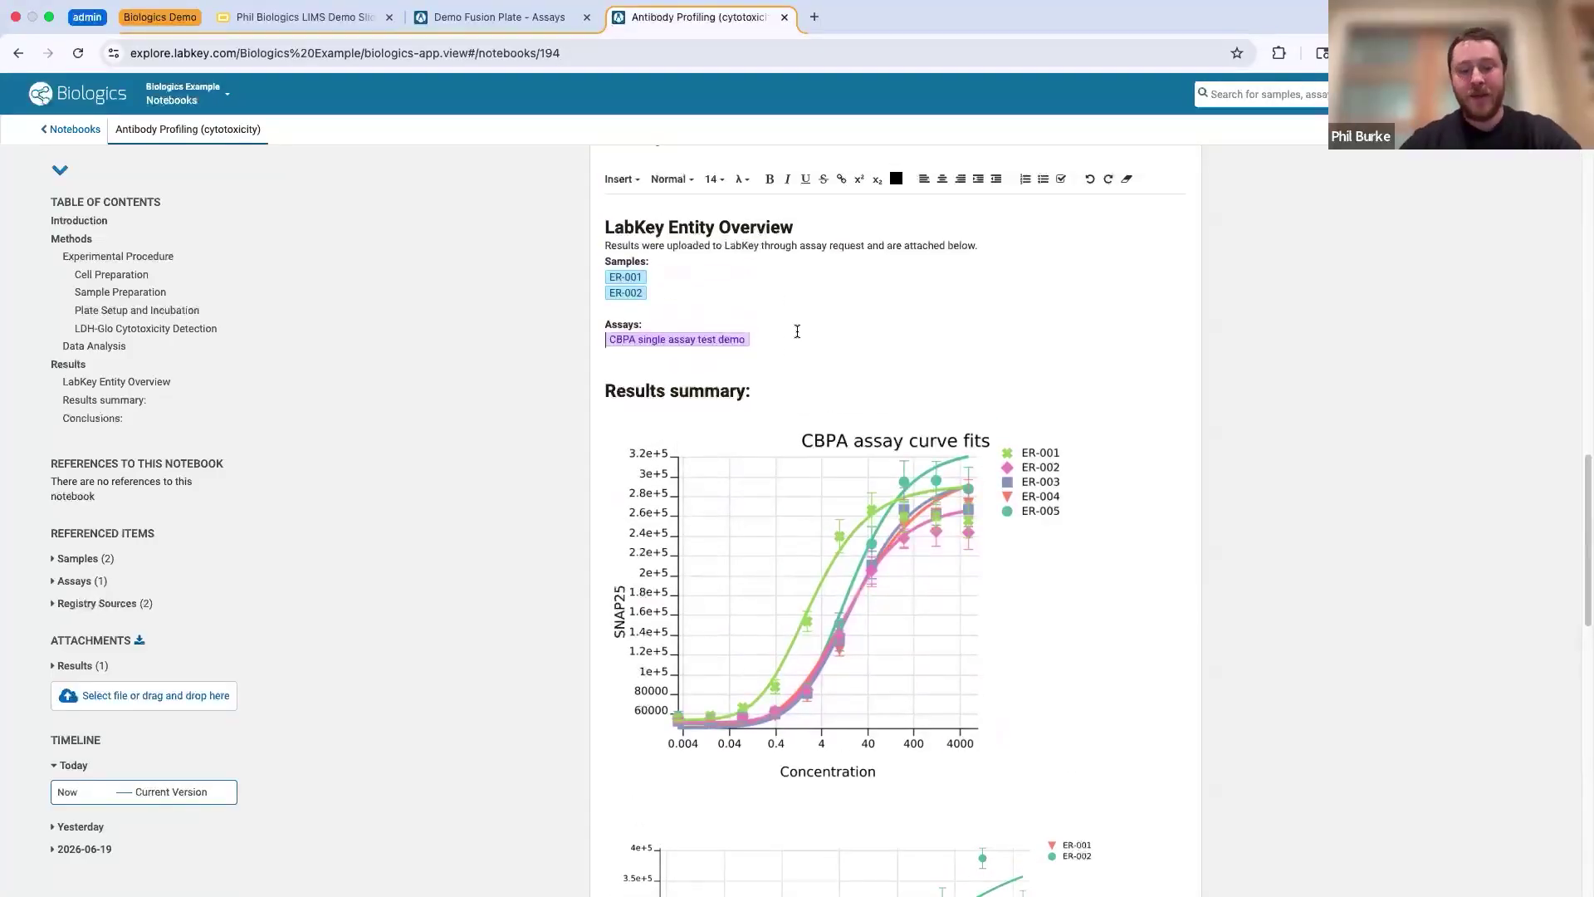
{"action": "key", "text": "Return"}
{"action": "type", "text": "@"}
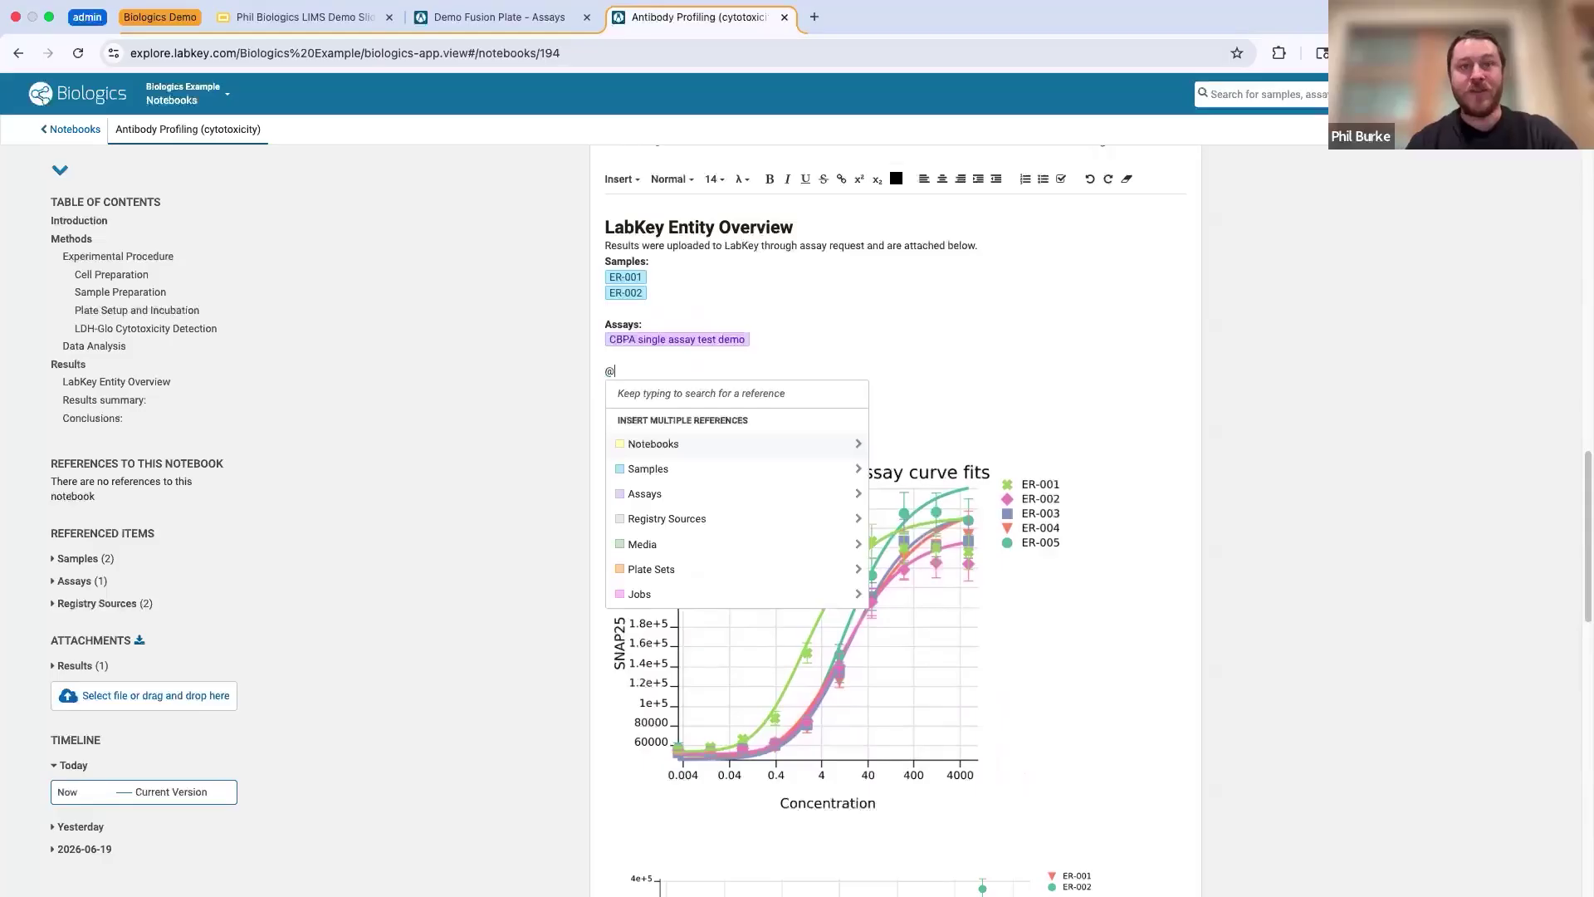
{"action": "left_click", "coordinate": [785, 494]}
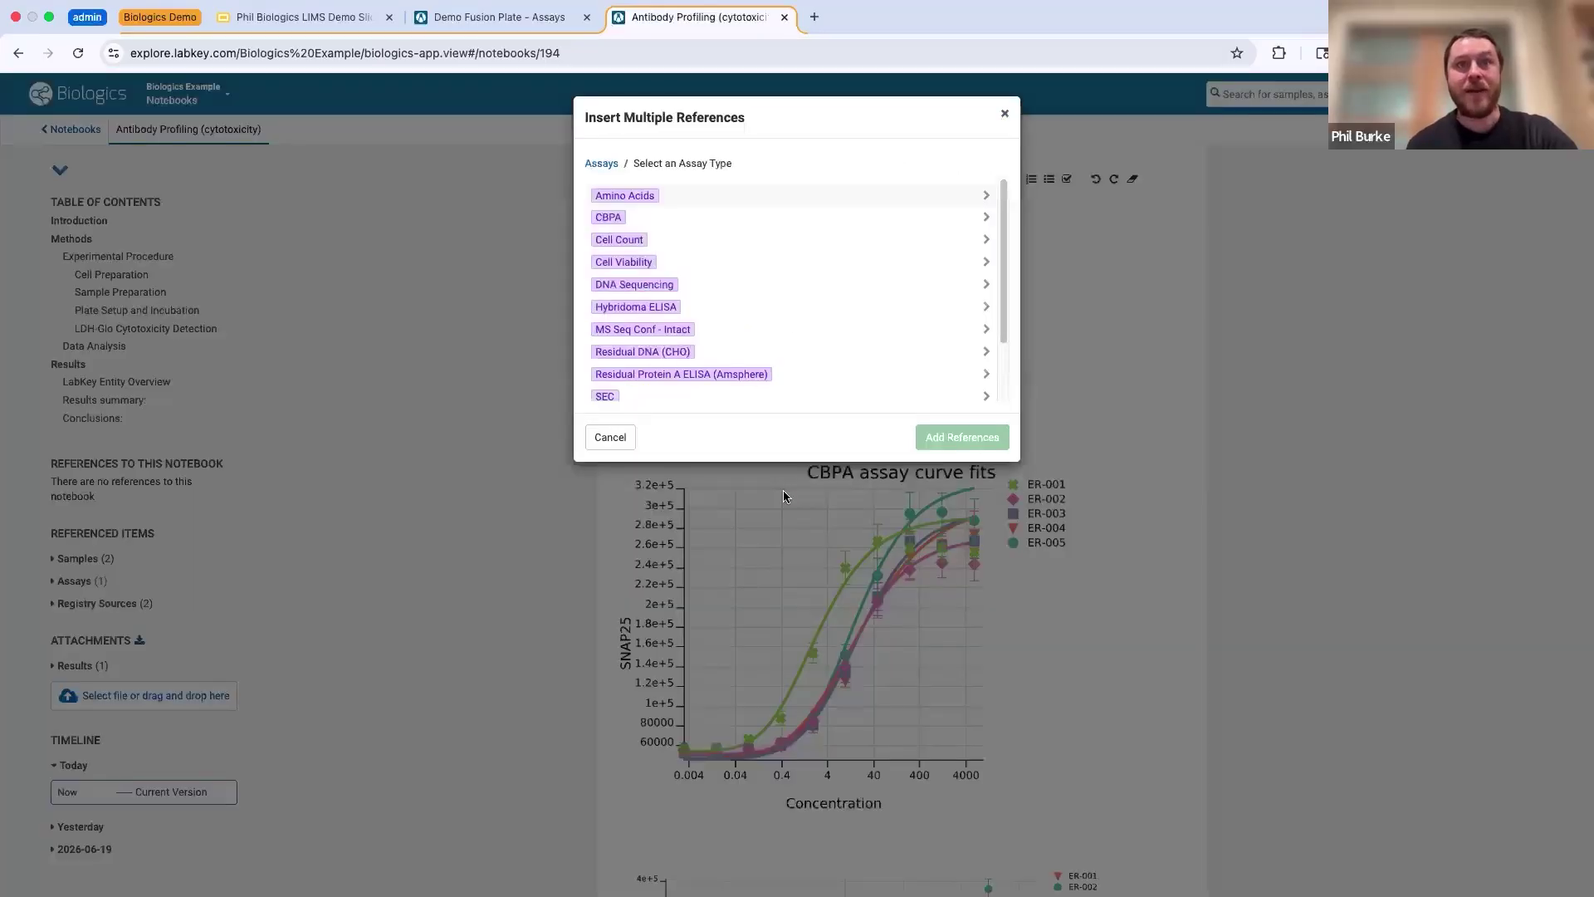
{"action": "left_click", "coordinate": [622, 217]}
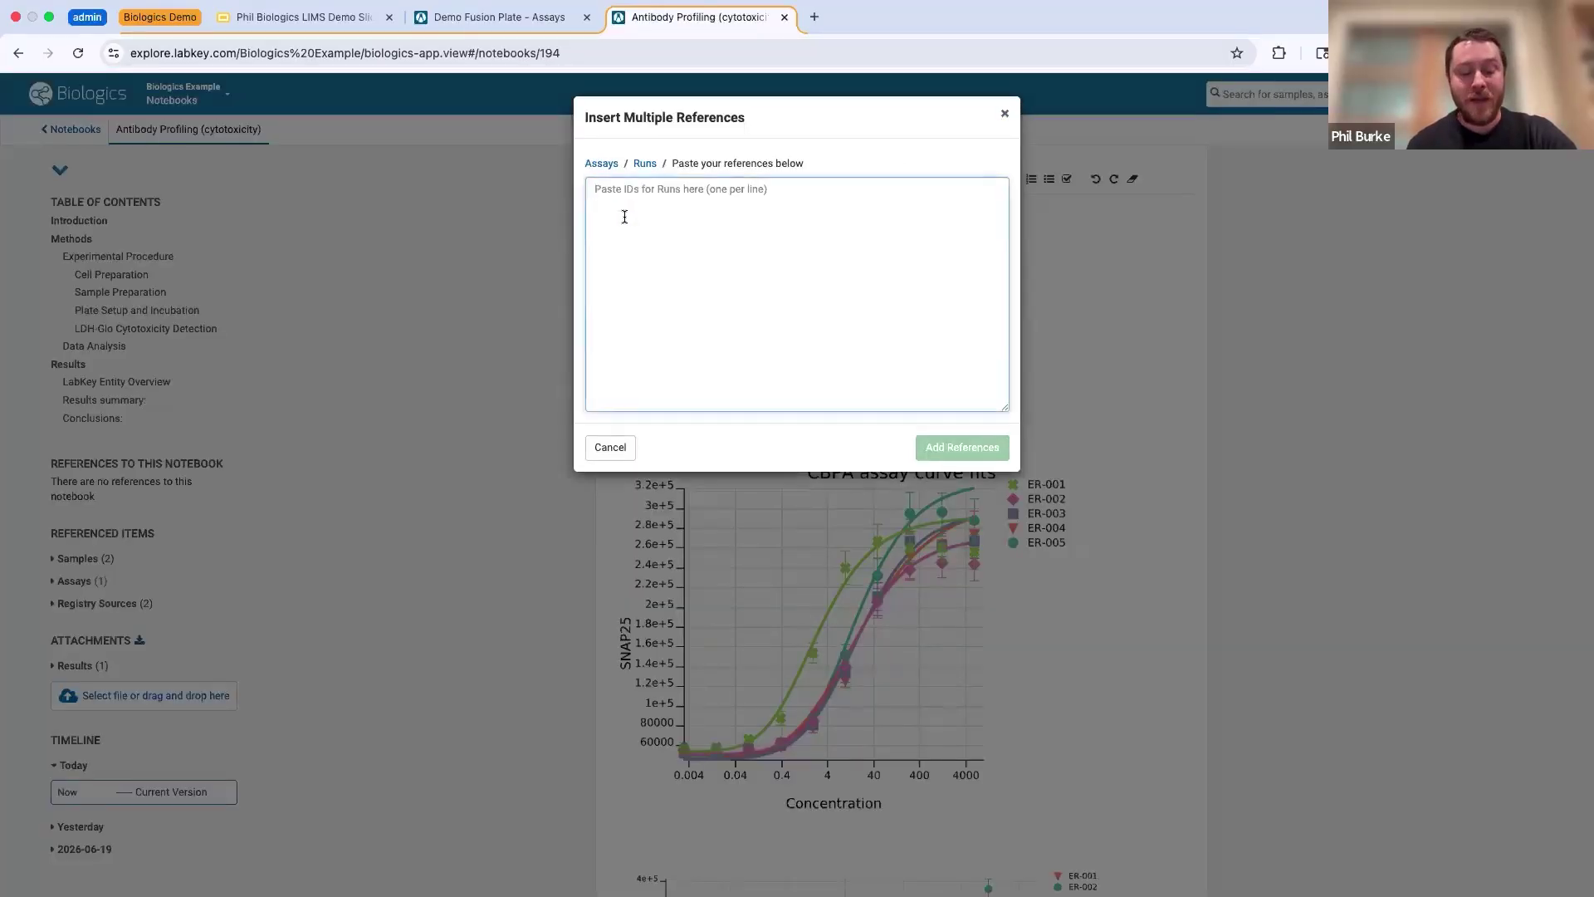
{"action": "type", "text": "Test"}
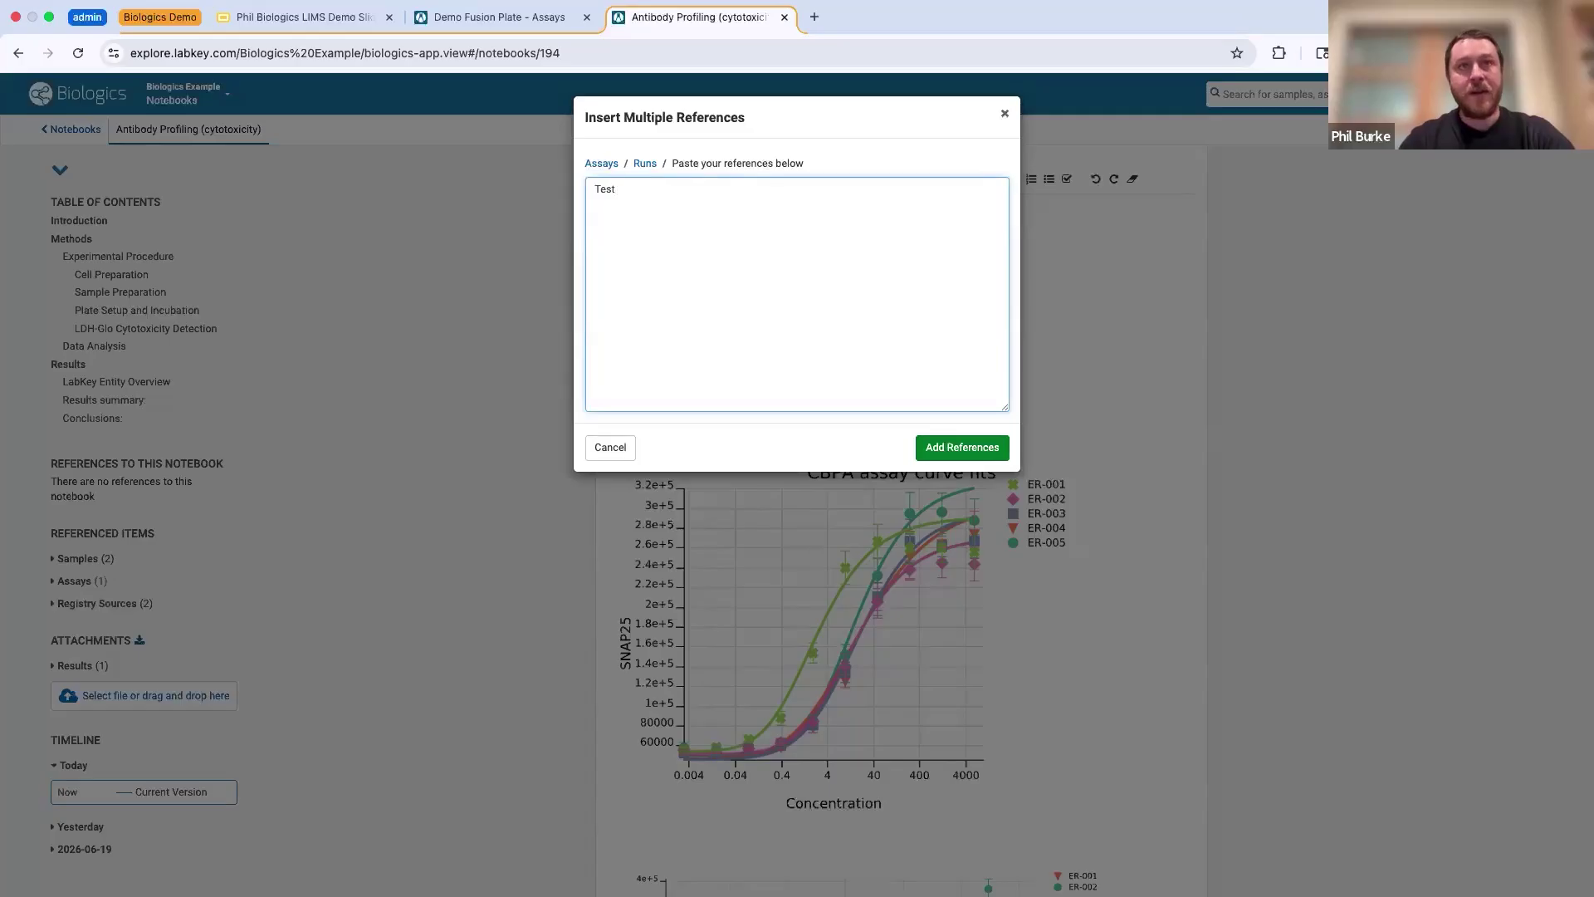
{"action": "key", "text": "BackSpace"}
{"action": "key", "text": "BackSpace"}
{"action": "type", "text": "Demo t"}
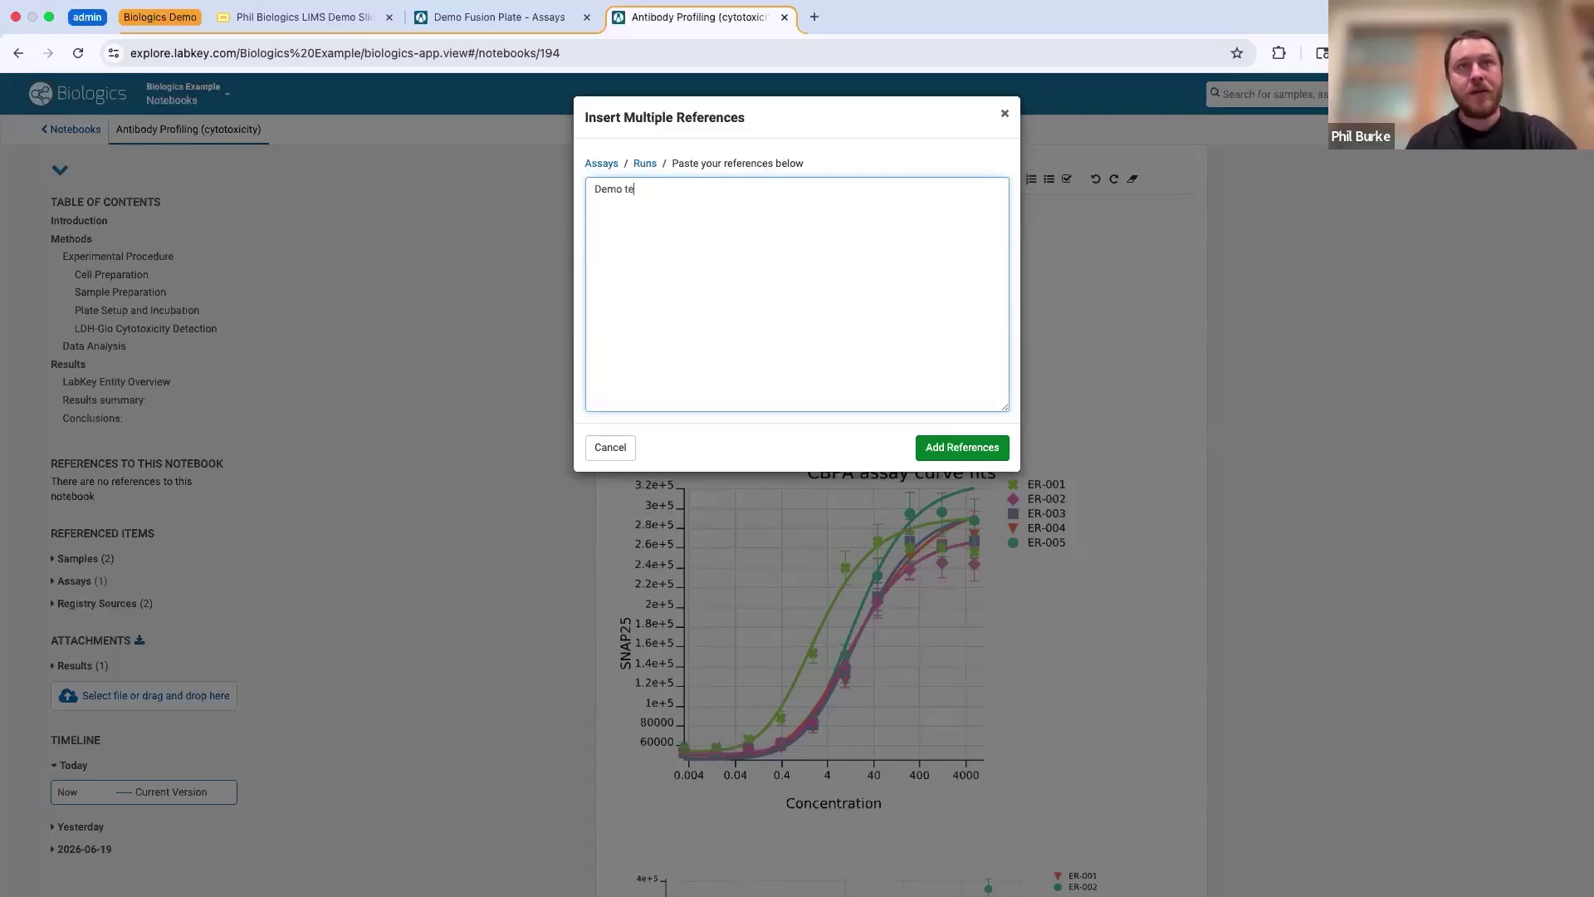
{"action": "left_click", "coordinate": [953, 452]}
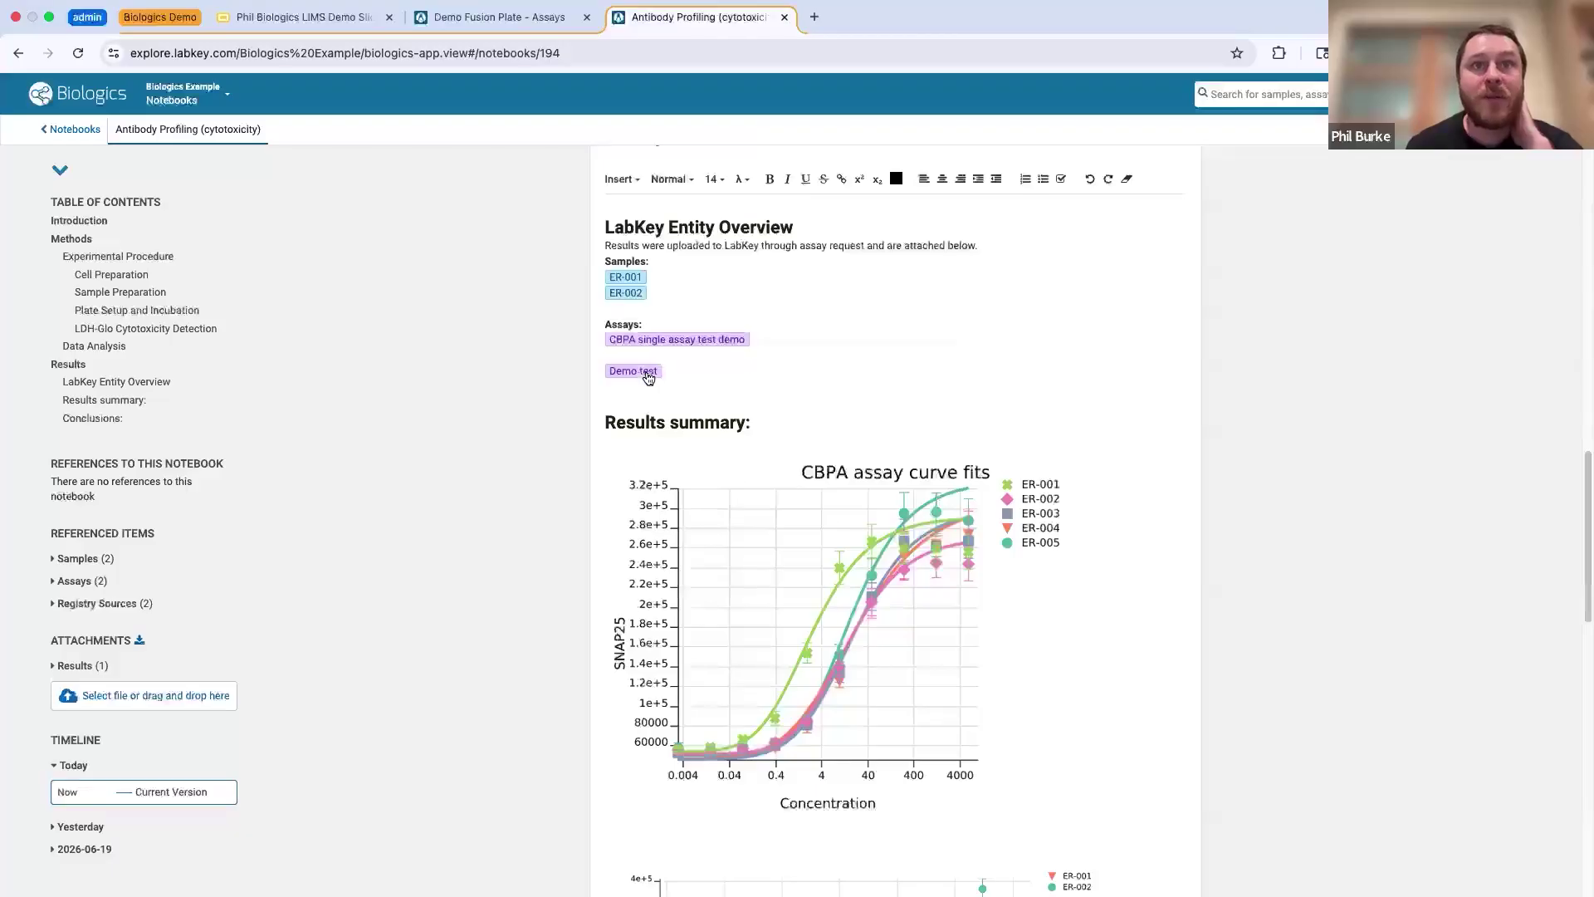
- Preview the Demo test reference and open its assay run details in a new browser tab
{"action": "mouse_move", "coordinate": [647, 373]}
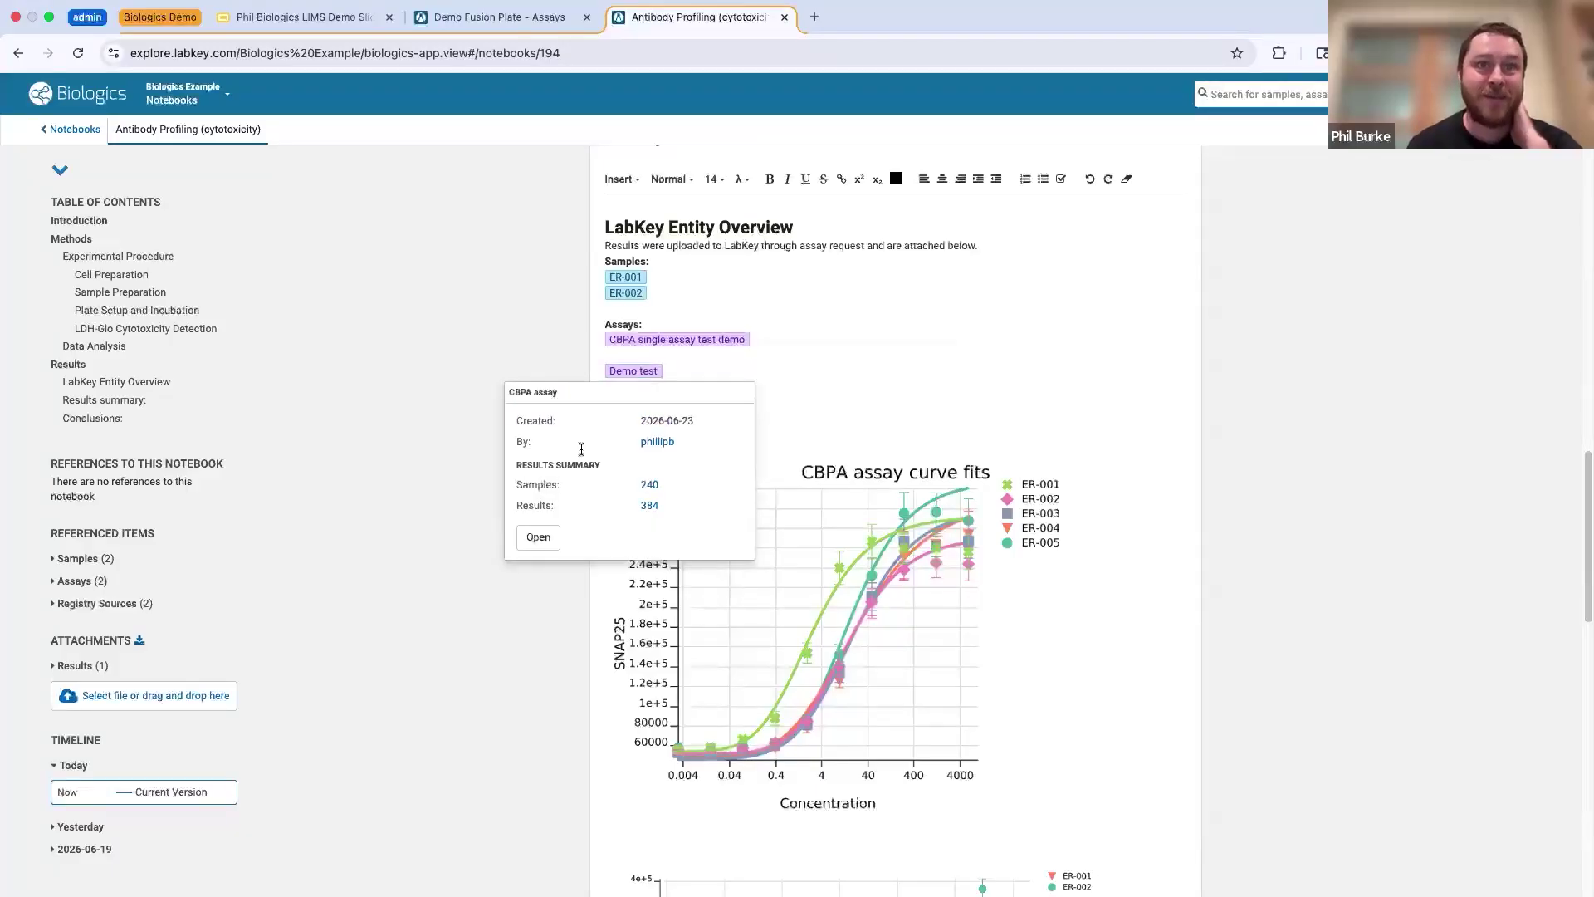
{"action": "right_click", "coordinate": [548, 538]}
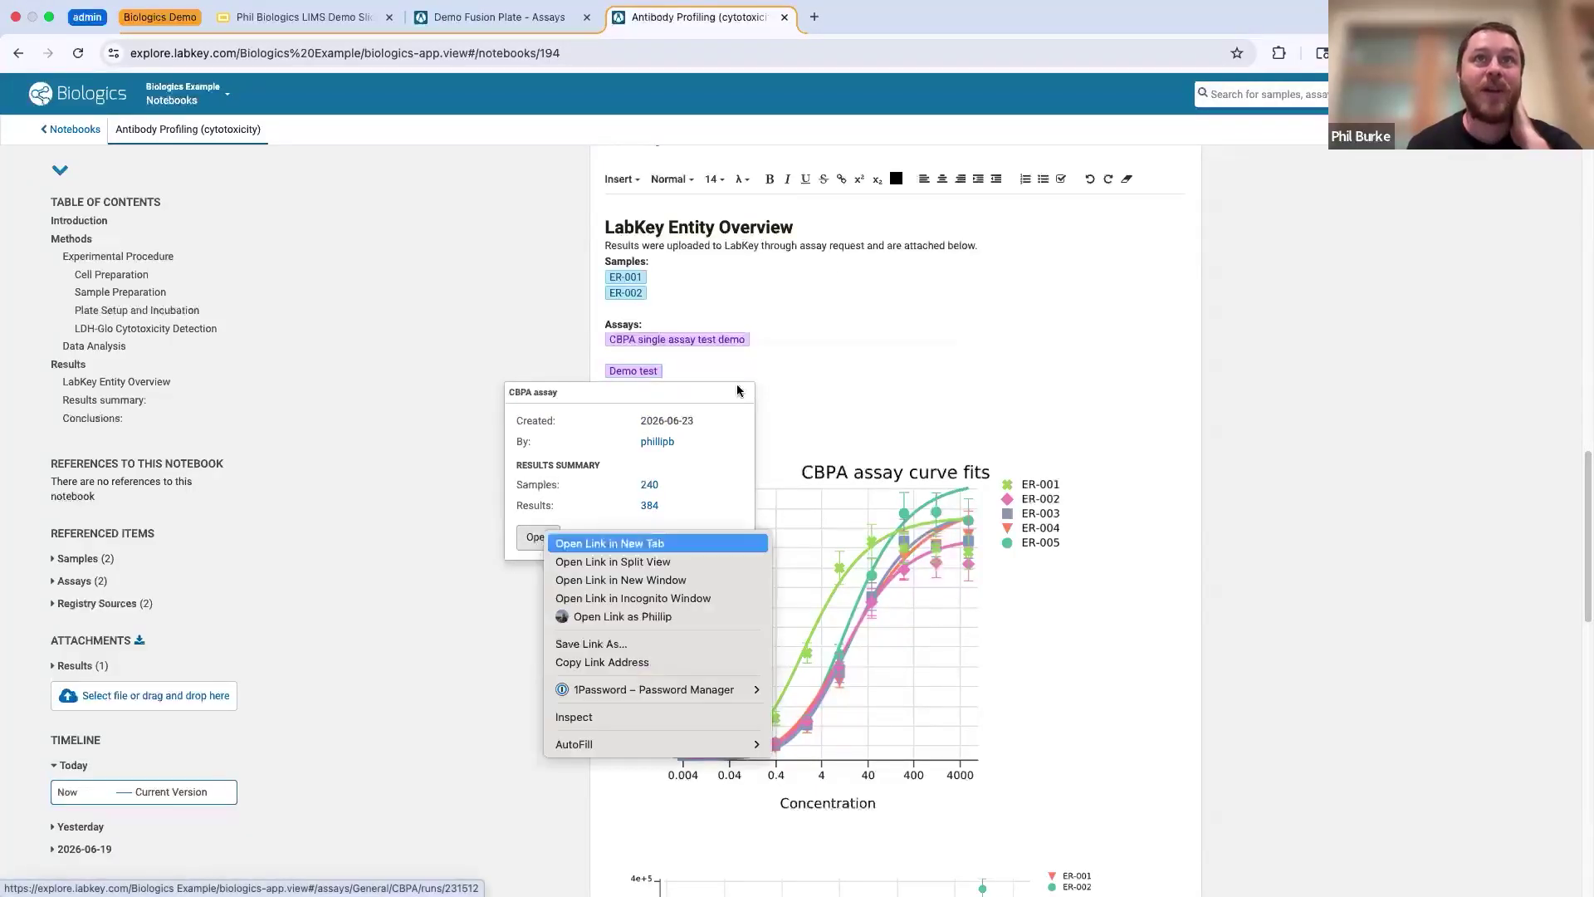
{"action": "left_click", "coordinate": [631, 543]}
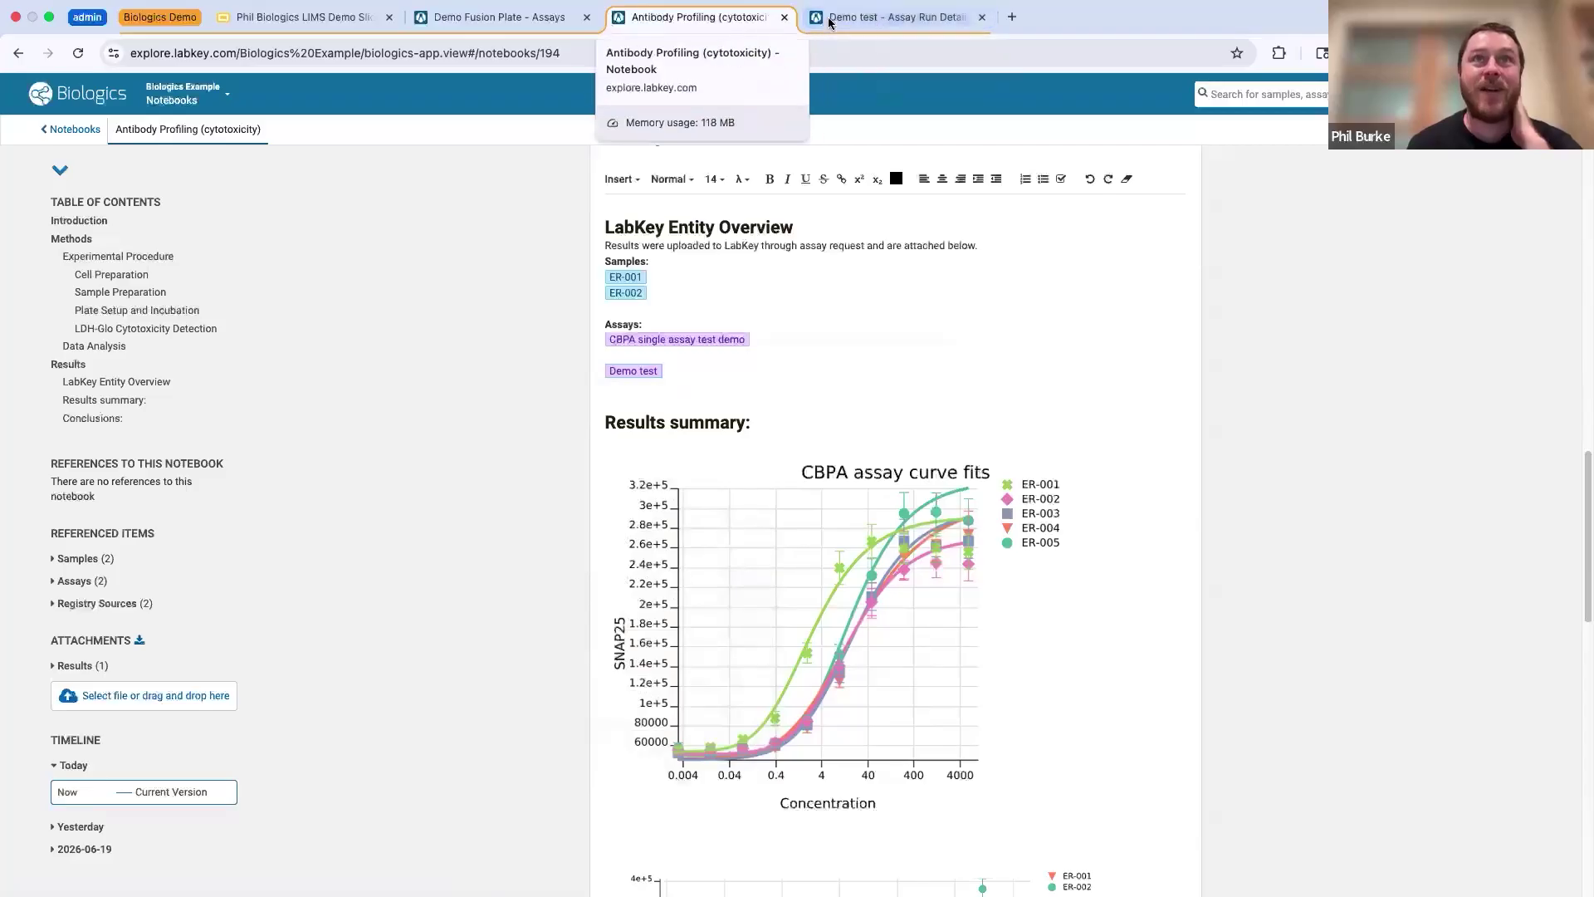
- Check the Demo test run page, return to the notebook and expand its referenced Samples, Assays and Registry Sources
{"action": "left_click", "coordinate": [880, 16]}
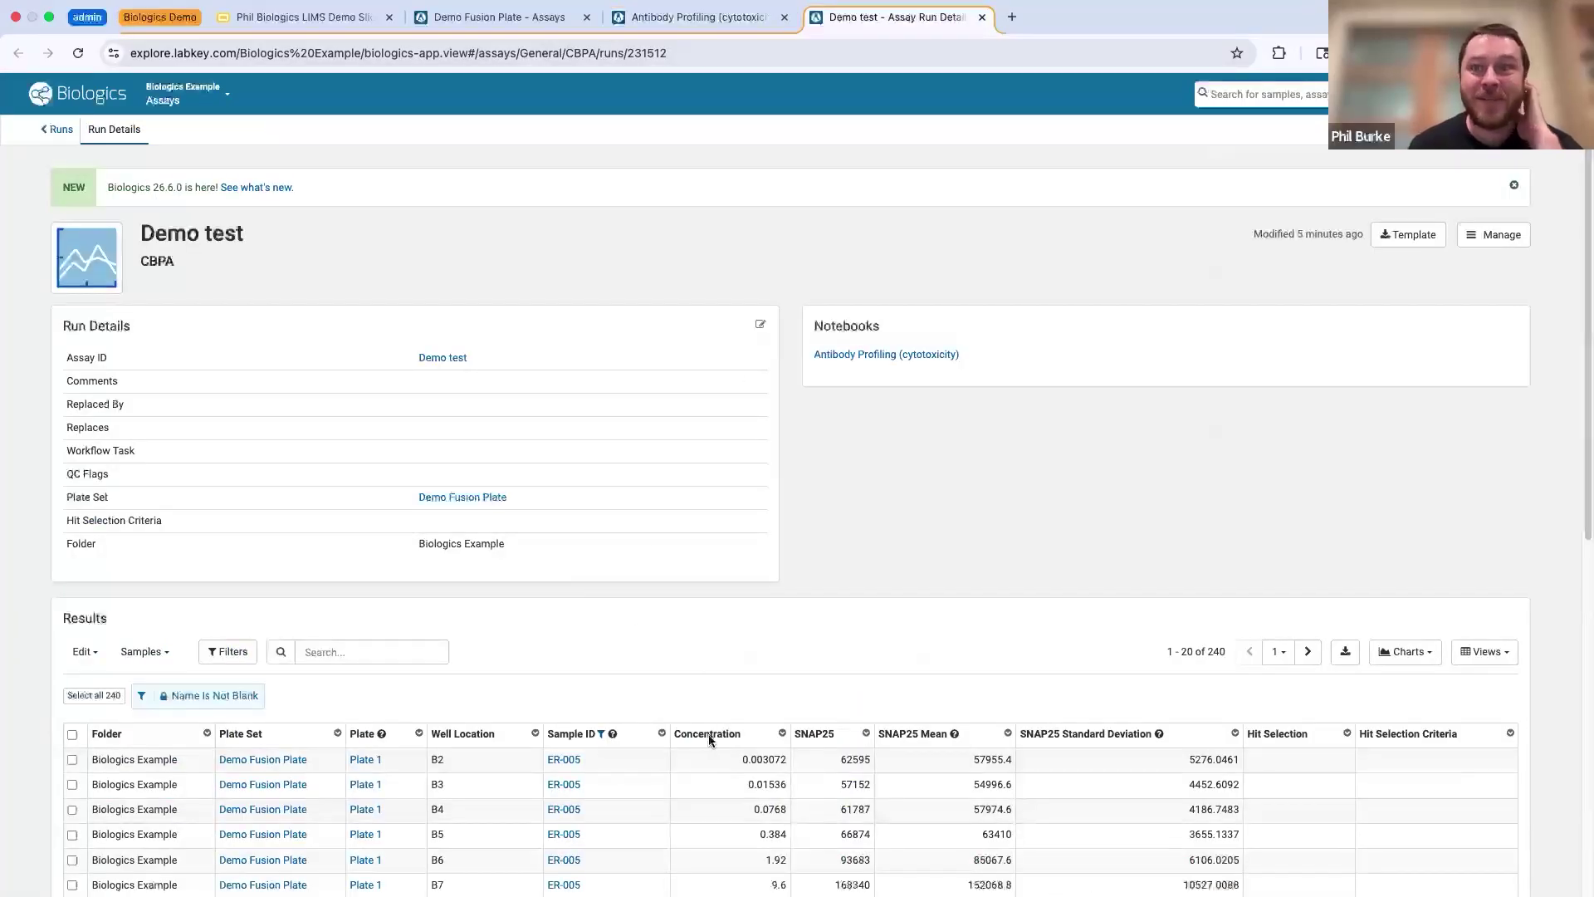
{"action": "left_click", "coordinate": [731, 18]}
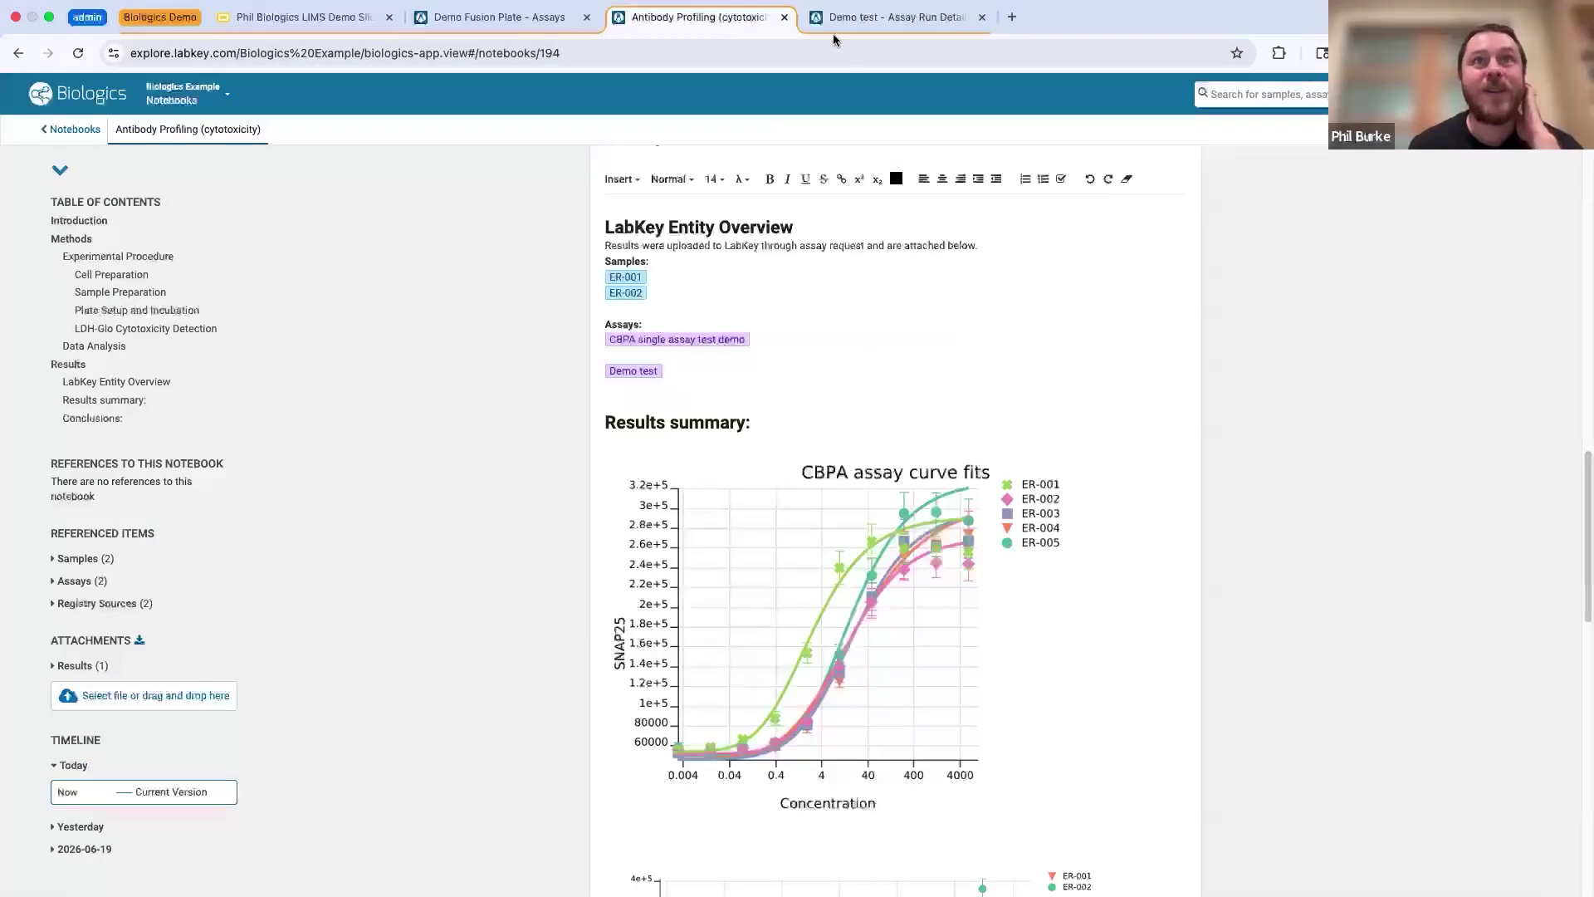
{"action": "left_click", "coordinate": [54, 559]}
{"action": "left_click", "coordinate": [54, 628]}
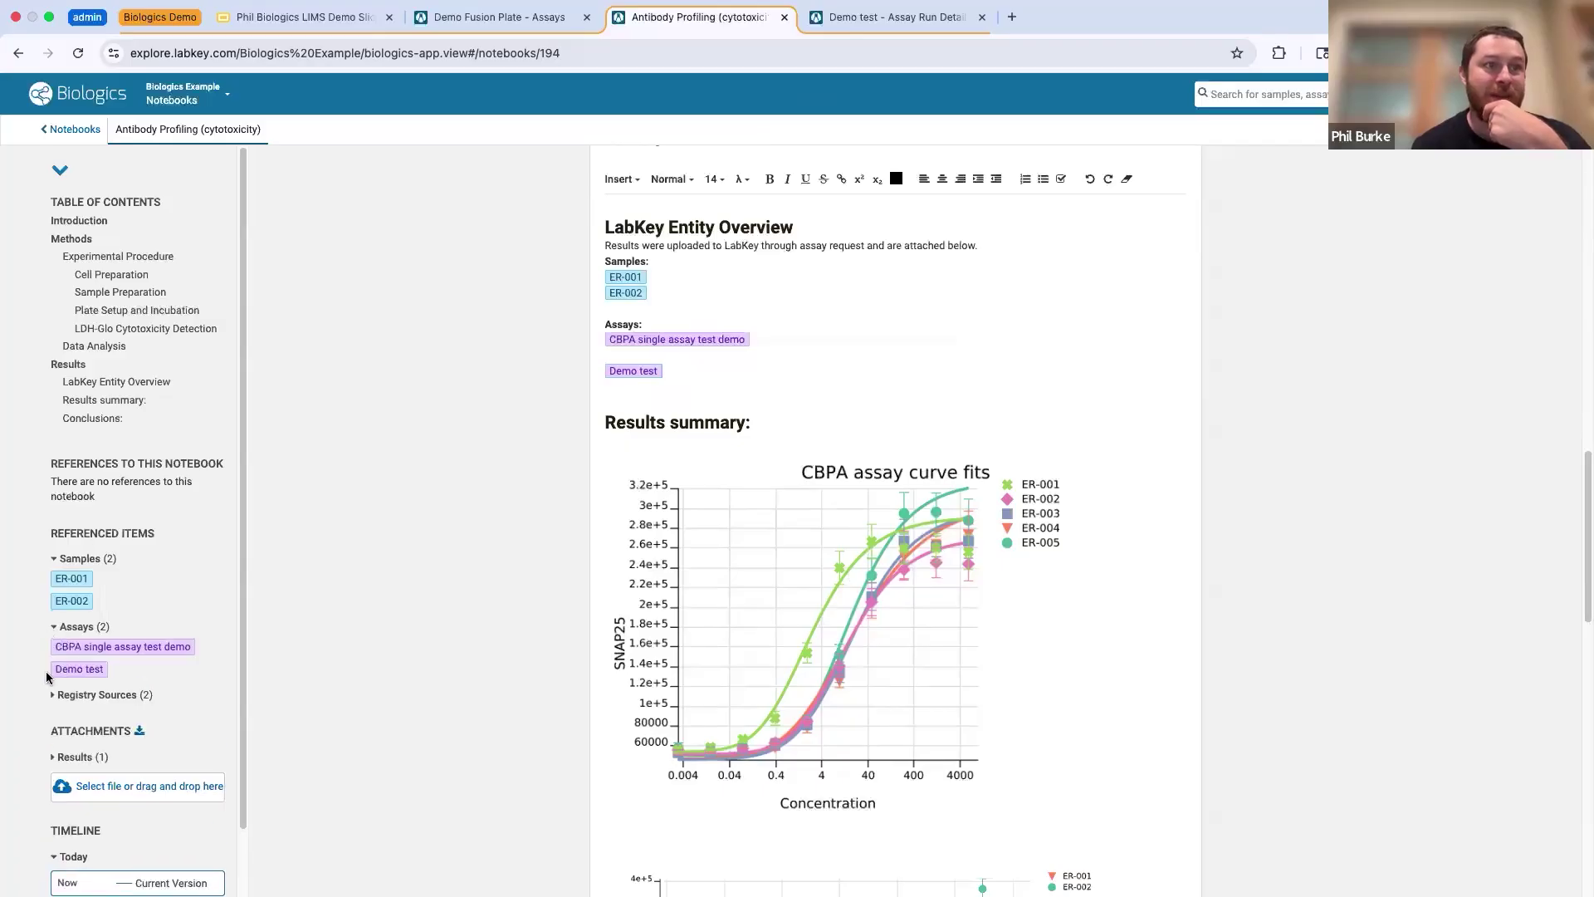
{"action": "left_click", "coordinate": [53, 695]}
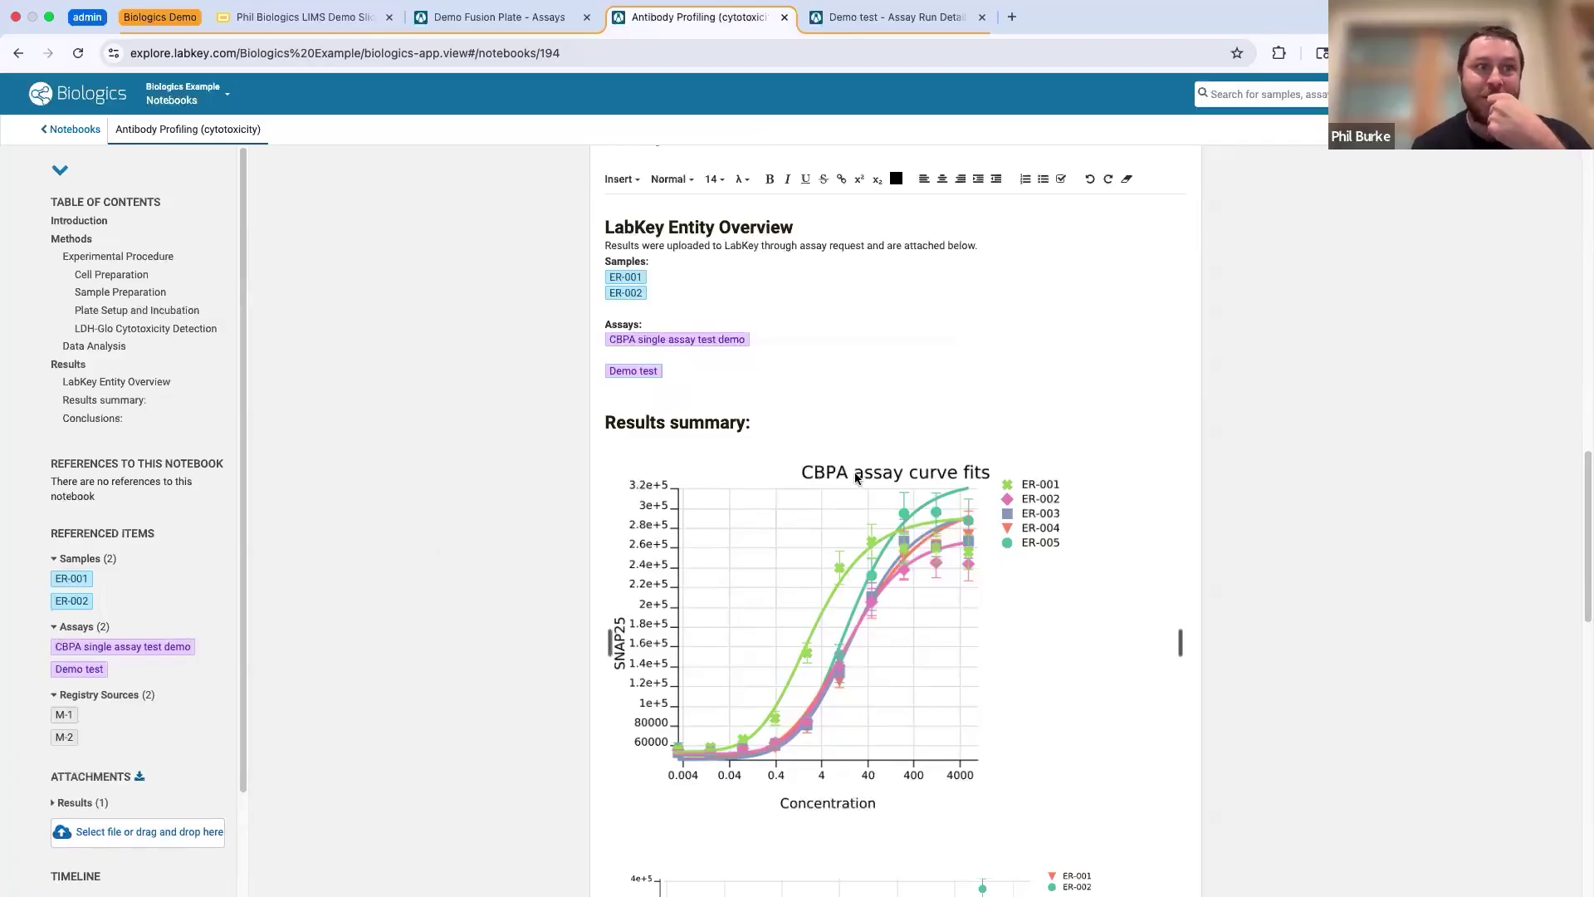
- Open referenced molecule M-1 and review its assay run summary, focusing on samples ER-001 and ER-004
{"action": "left_click", "coordinate": [65, 716]}
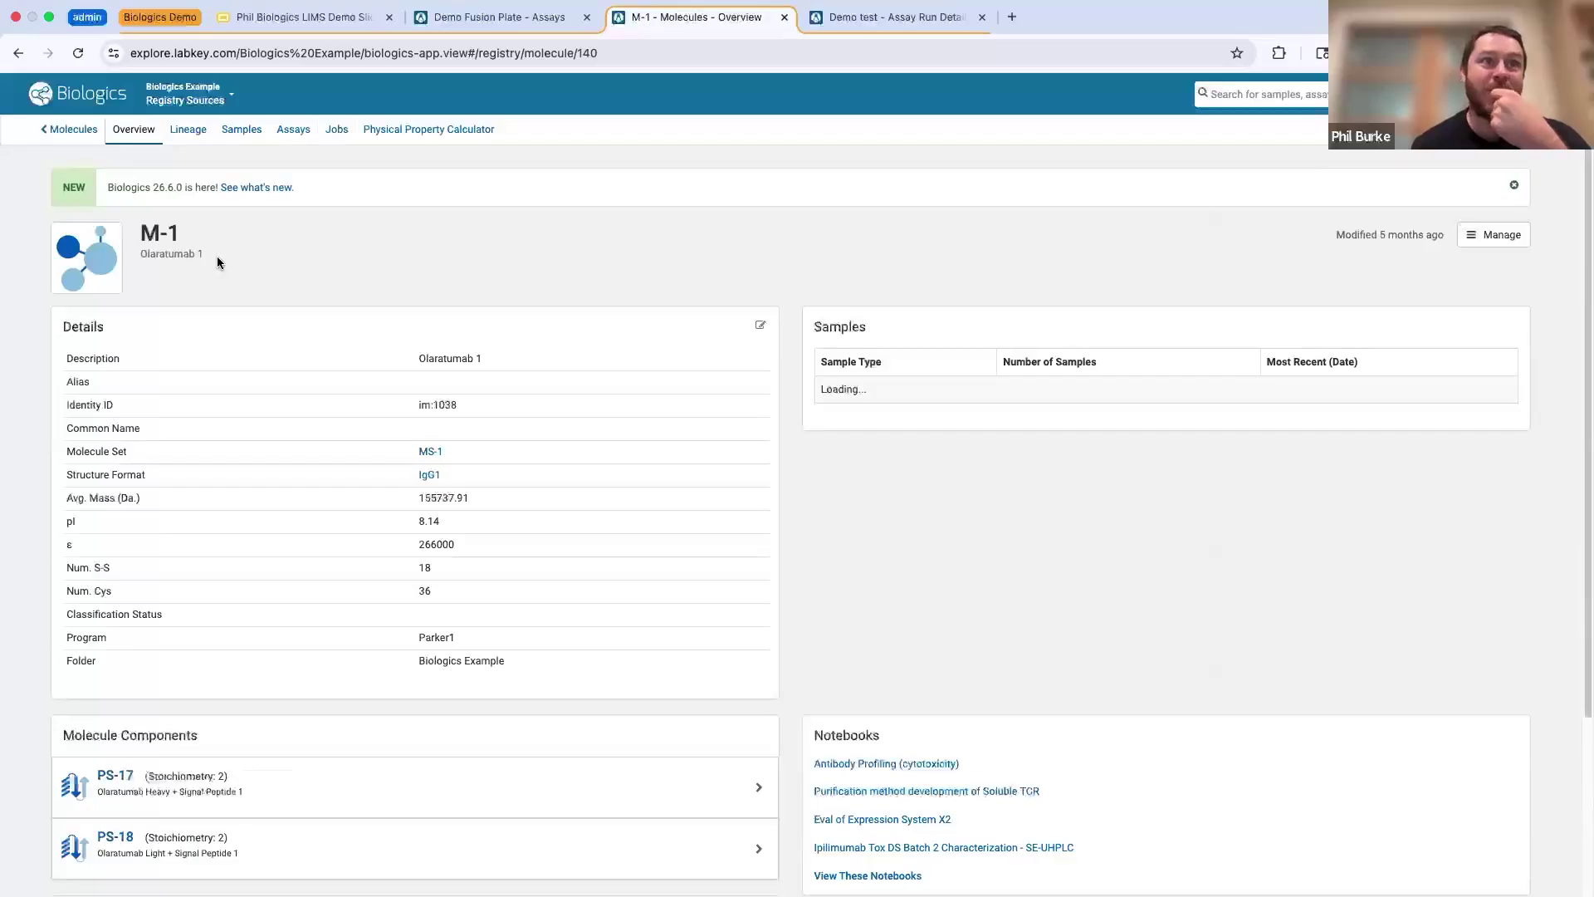
{"action": "left_click_drag", "start_coordinate": [217, 256], "coordinate": [137, 254]}
{"action": "left_click", "coordinate": [259, 273]}
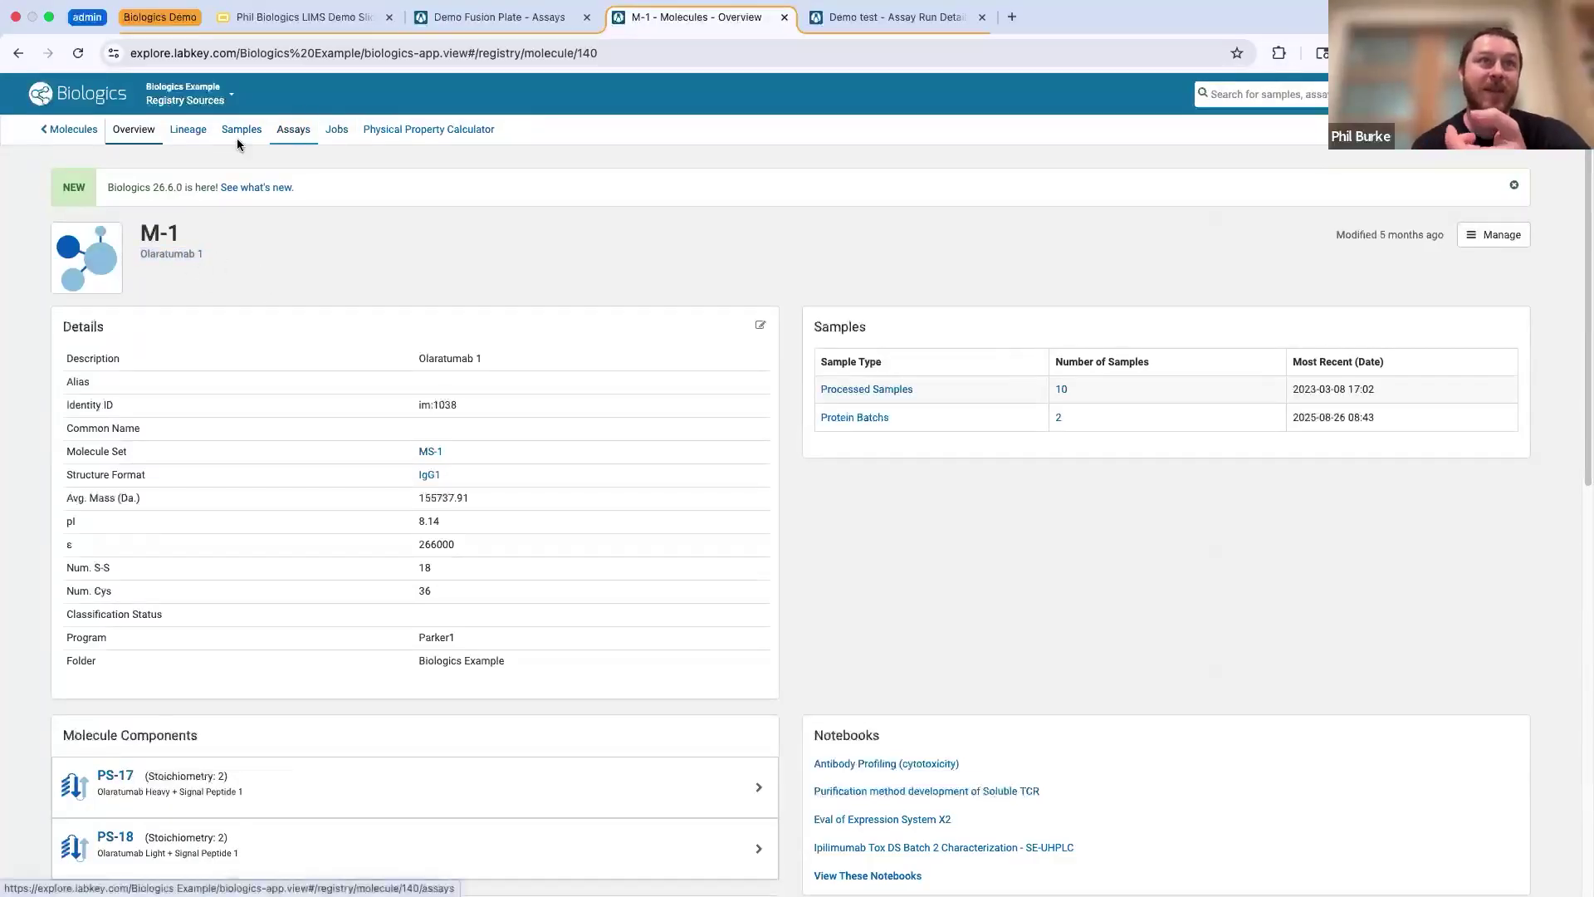
{"action": "left_click", "coordinate": [294, 133]}
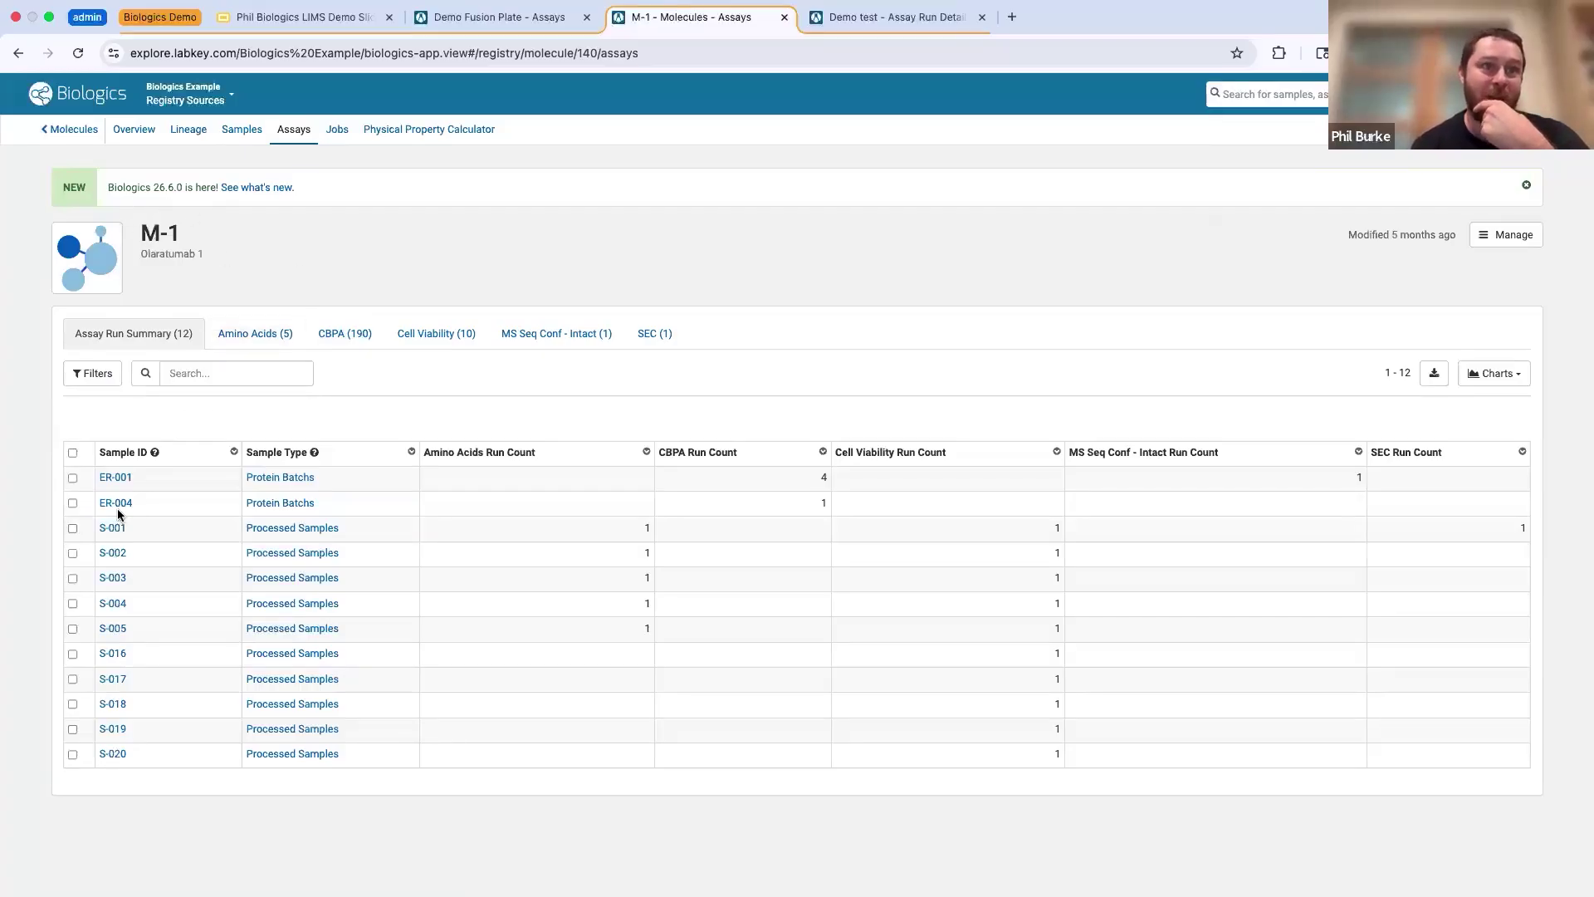
{"action": "left_click_drag", "start_coordinate": [159, 475], "coordinate": [186, 508]}
{"action": "left_click", "coordinate": [184, 492]}
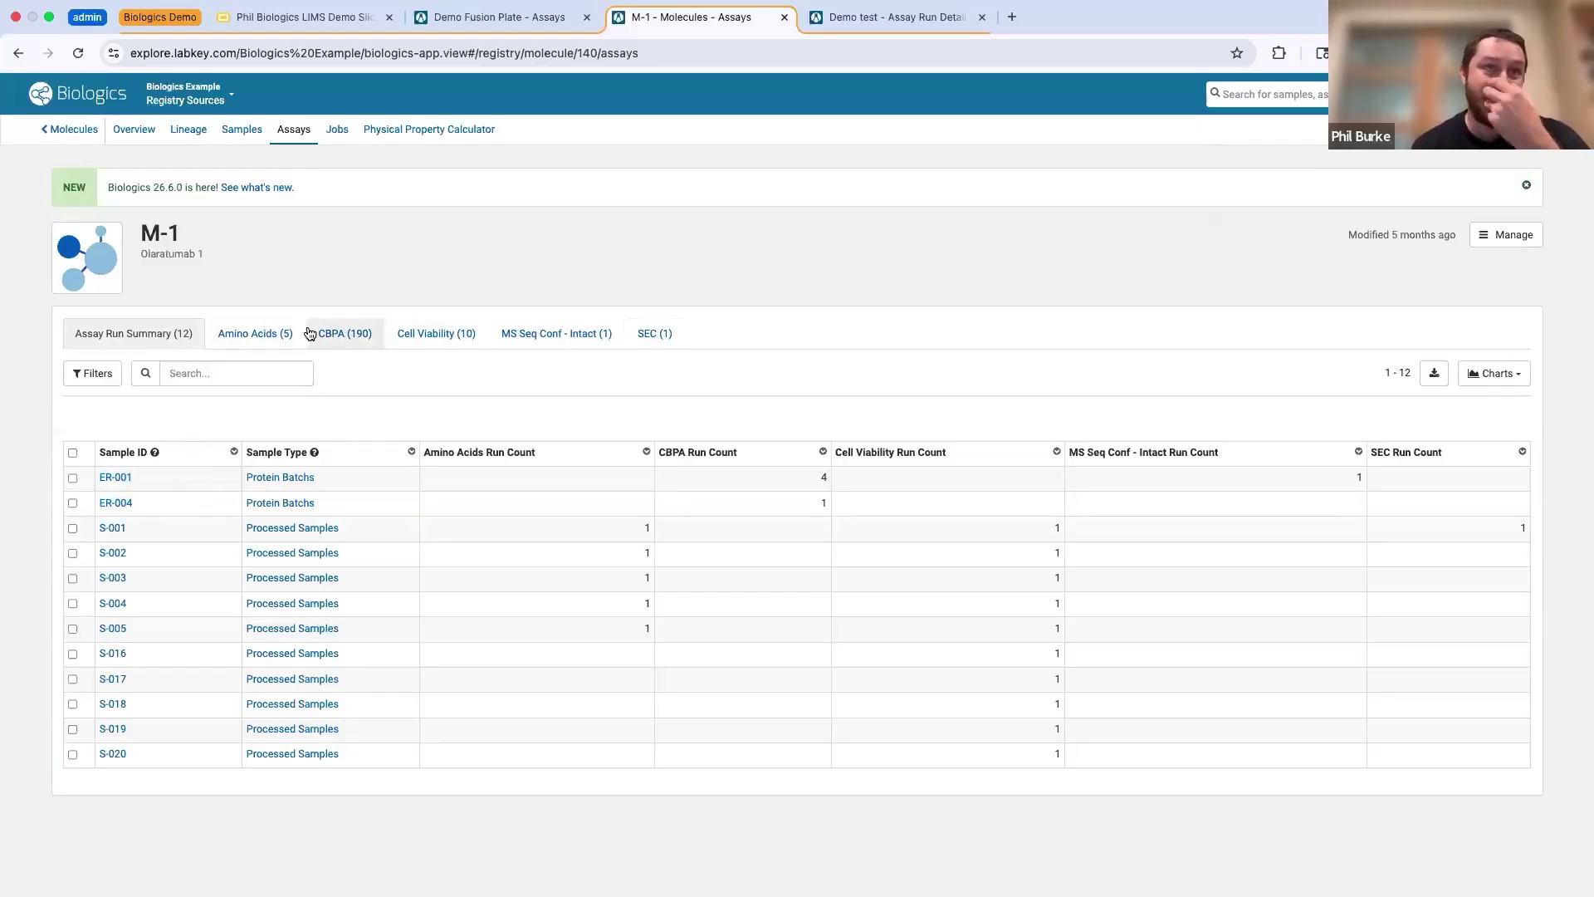
- Show M-1's CBPA assay results and display the saved Curve Fit chart for them
{"action": "left_click", "coordinate": [340, 334]}
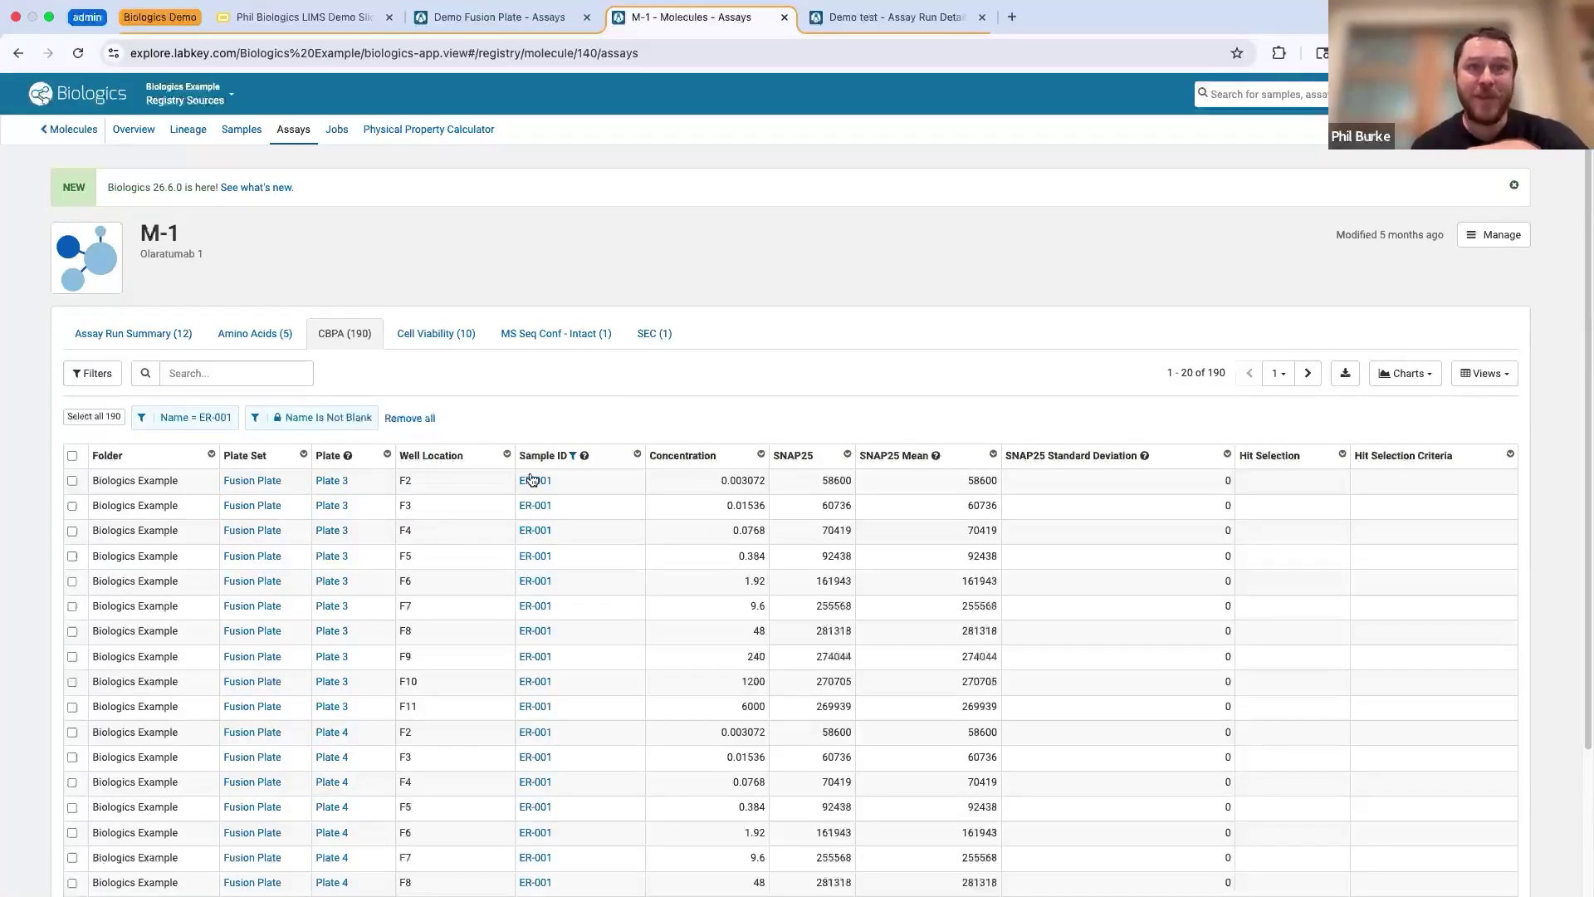
{"action": "scroll", "coordinate": [600, 587], "scroll_direction": "down", "scroll_amount": 3}
{"action": "scroll", "coordinate": [600, 587], "scroll_direction": "up", "scroll_amount": 3}
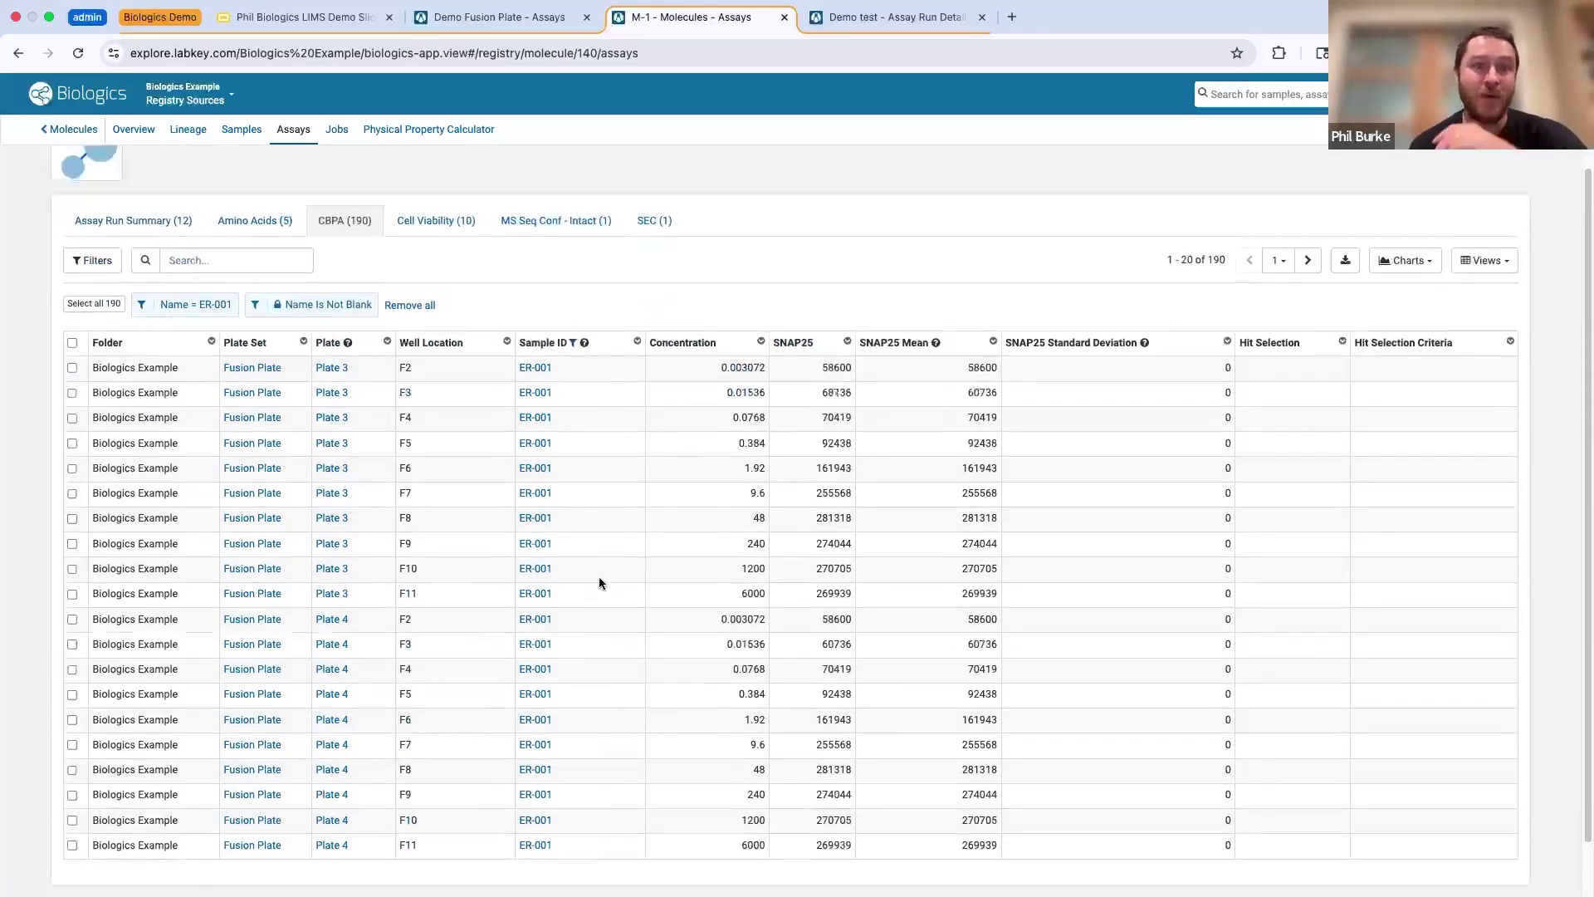
{"action": "left_click", "coordinate": [1406, 373]}
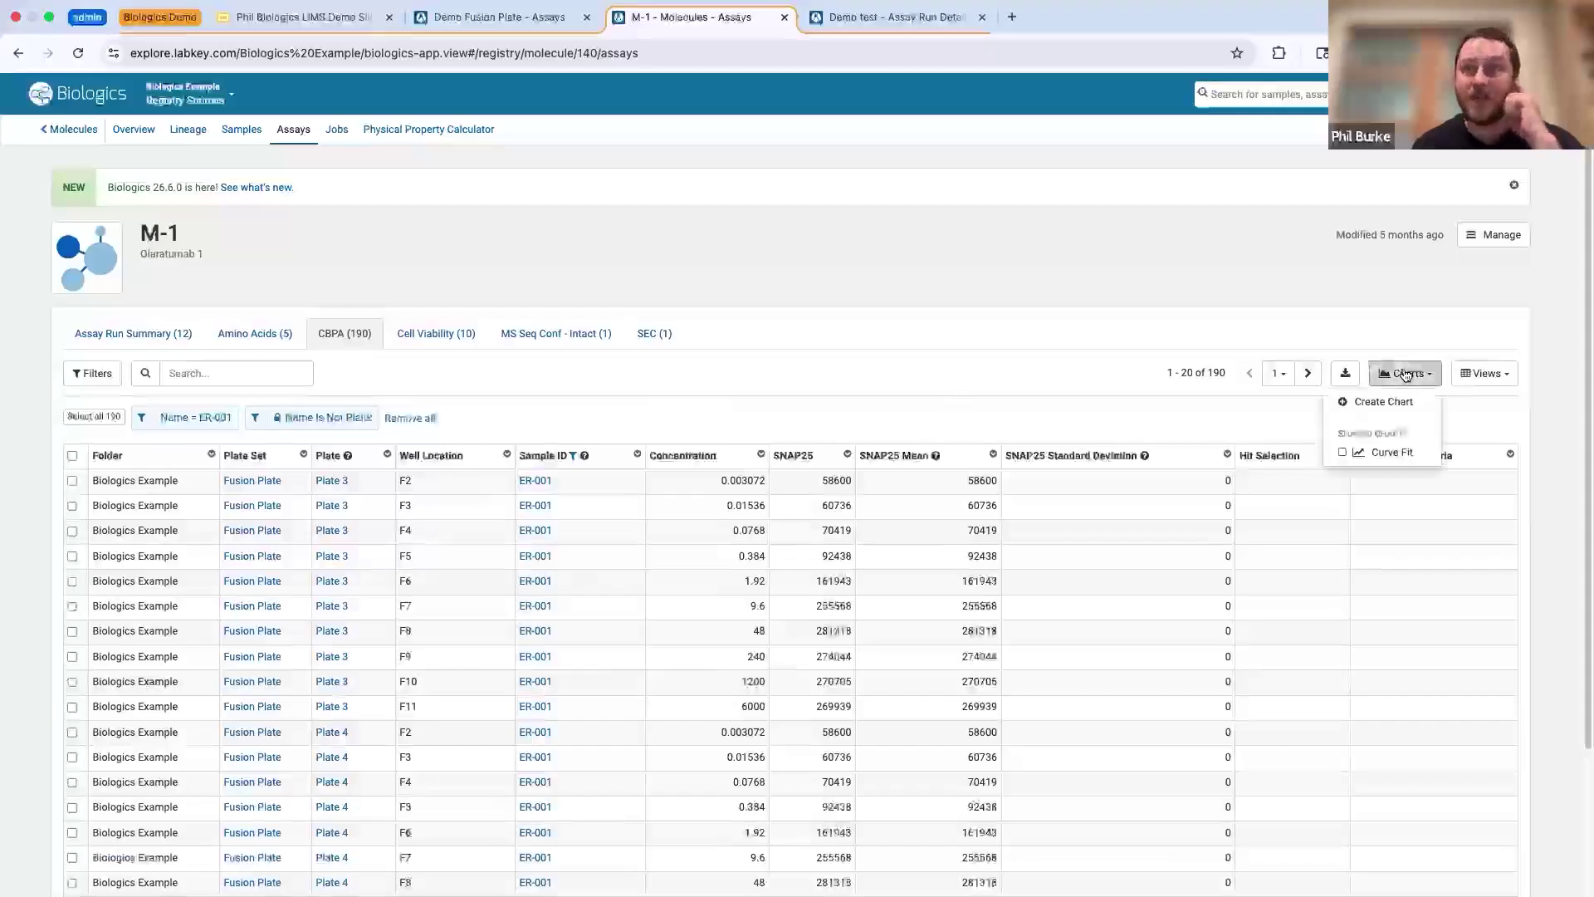
{"action": "left_click", "coordinate": [1384, 452]}
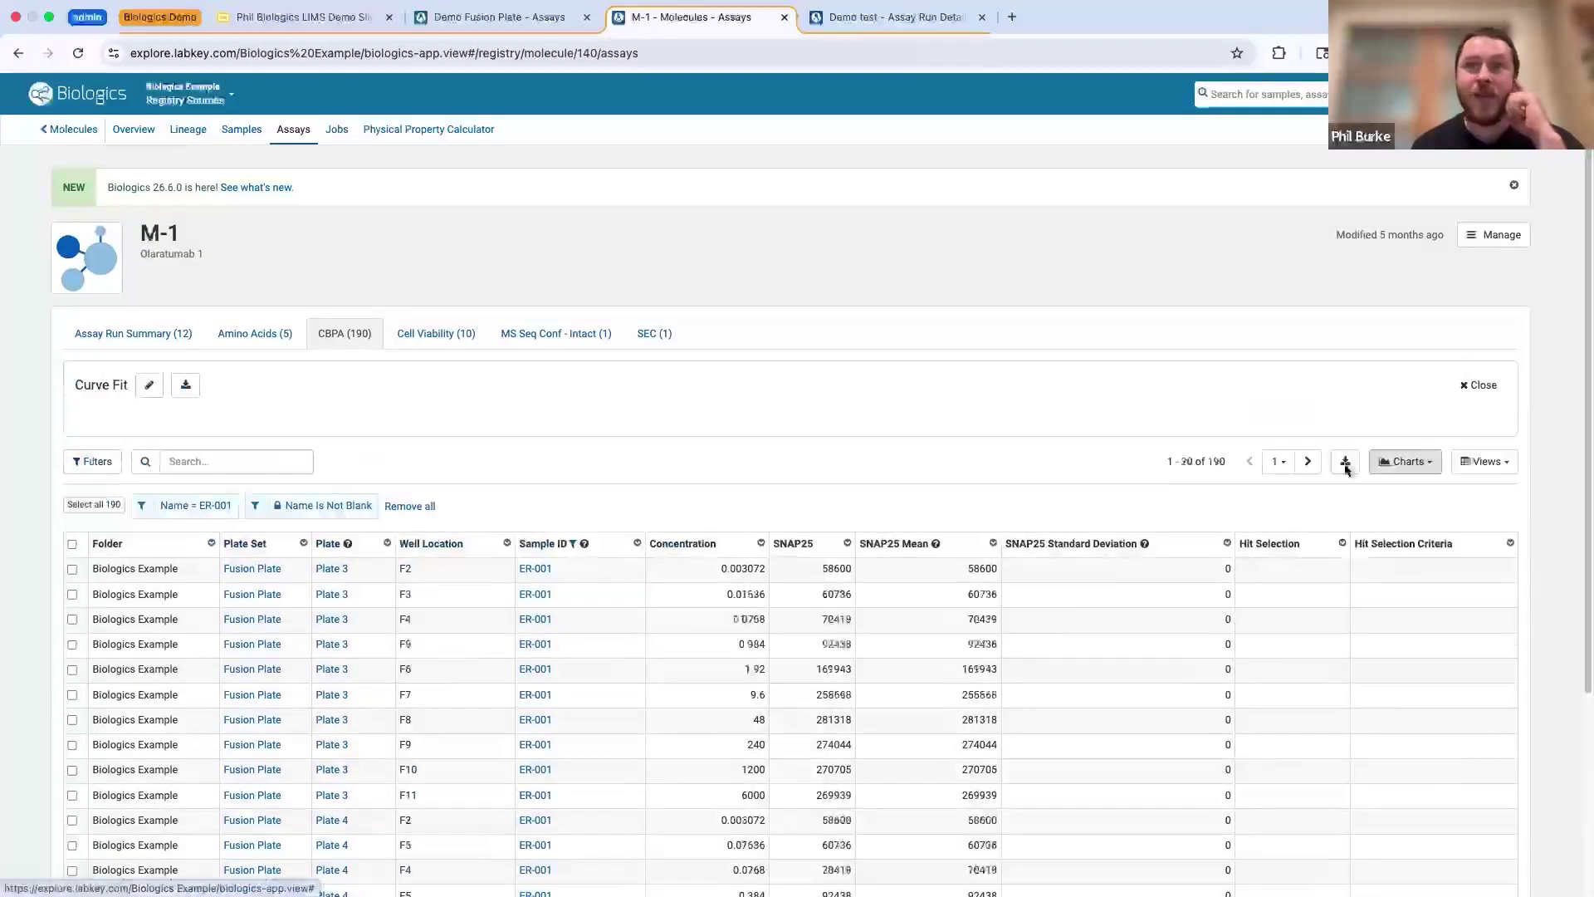
{"action": "left_click", "coordinate": [149, 386]}
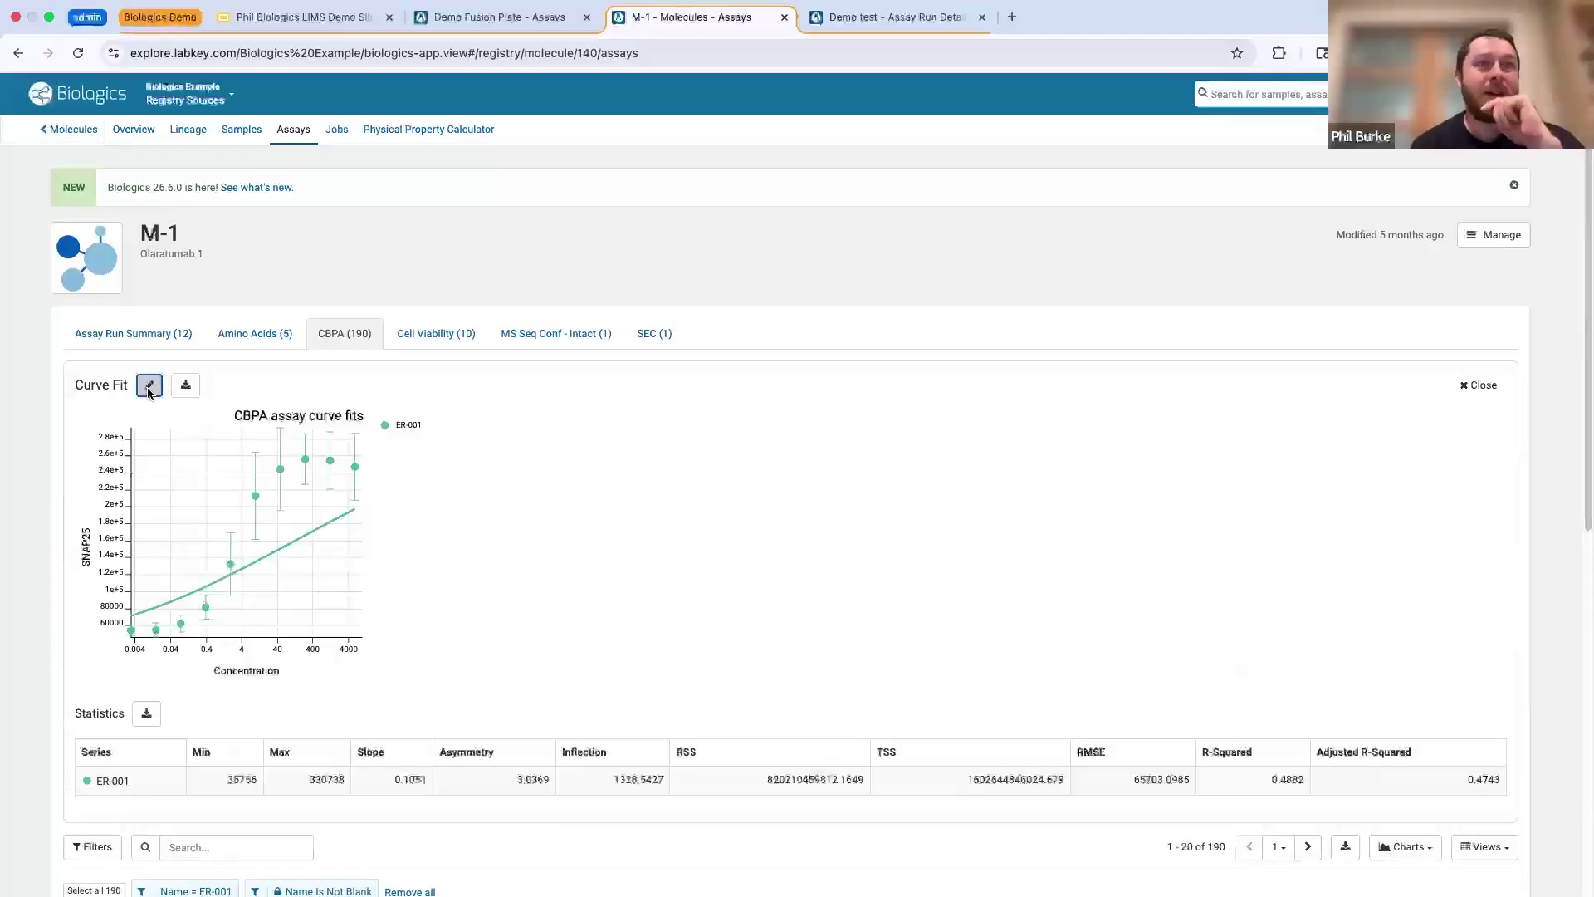
{"action": "left_click", "coordinate": [208, 413]}
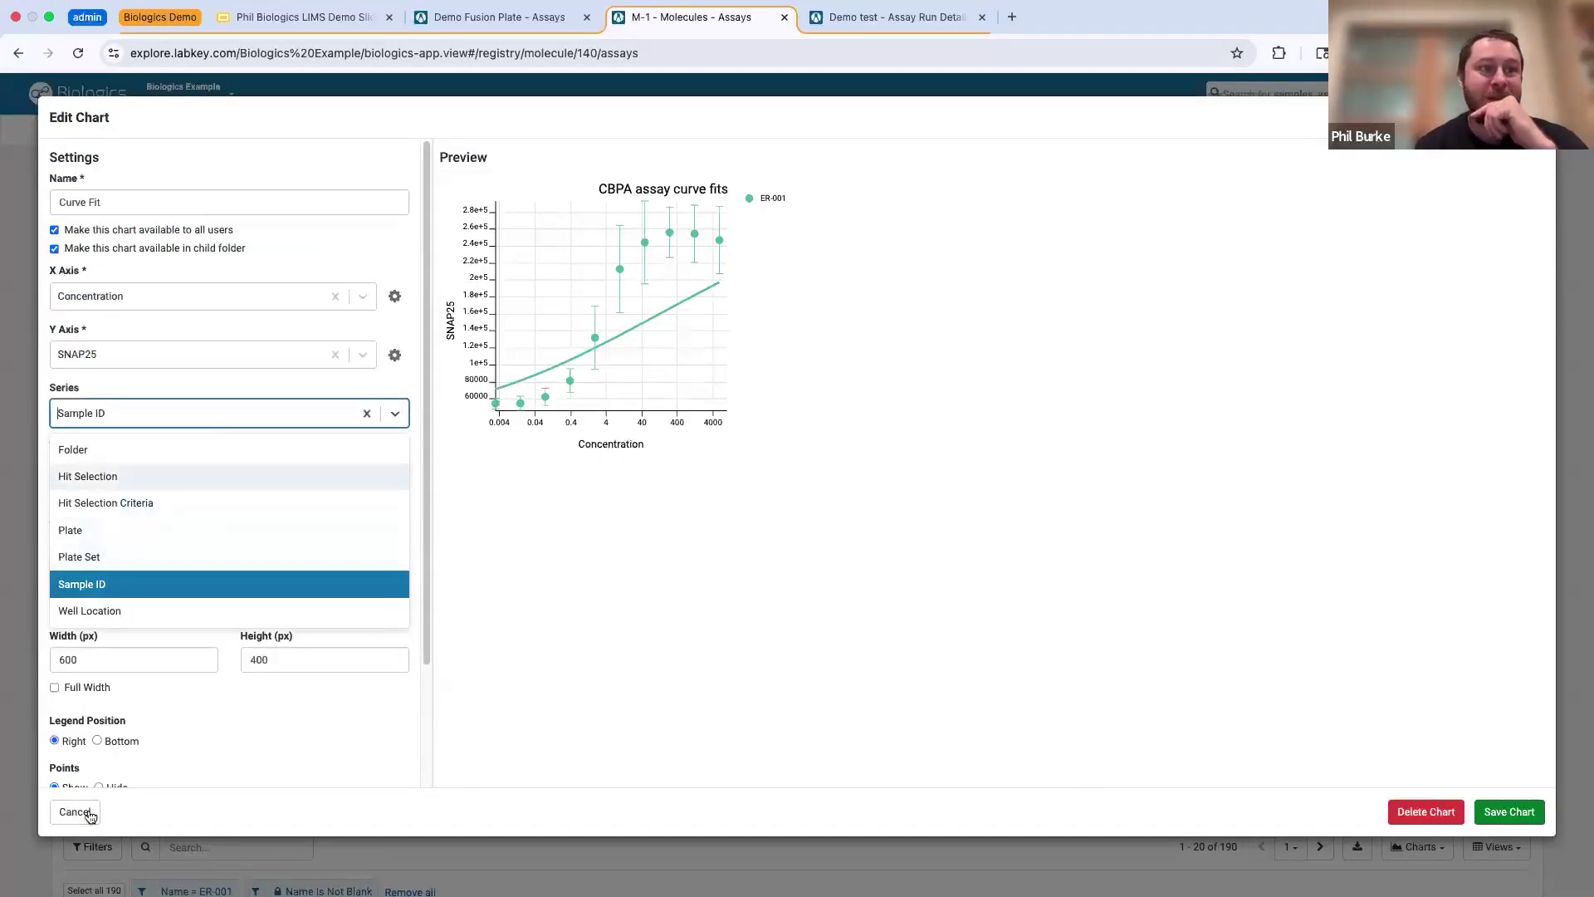
{"action": "left_click", "coordinate": [1262, 649]}
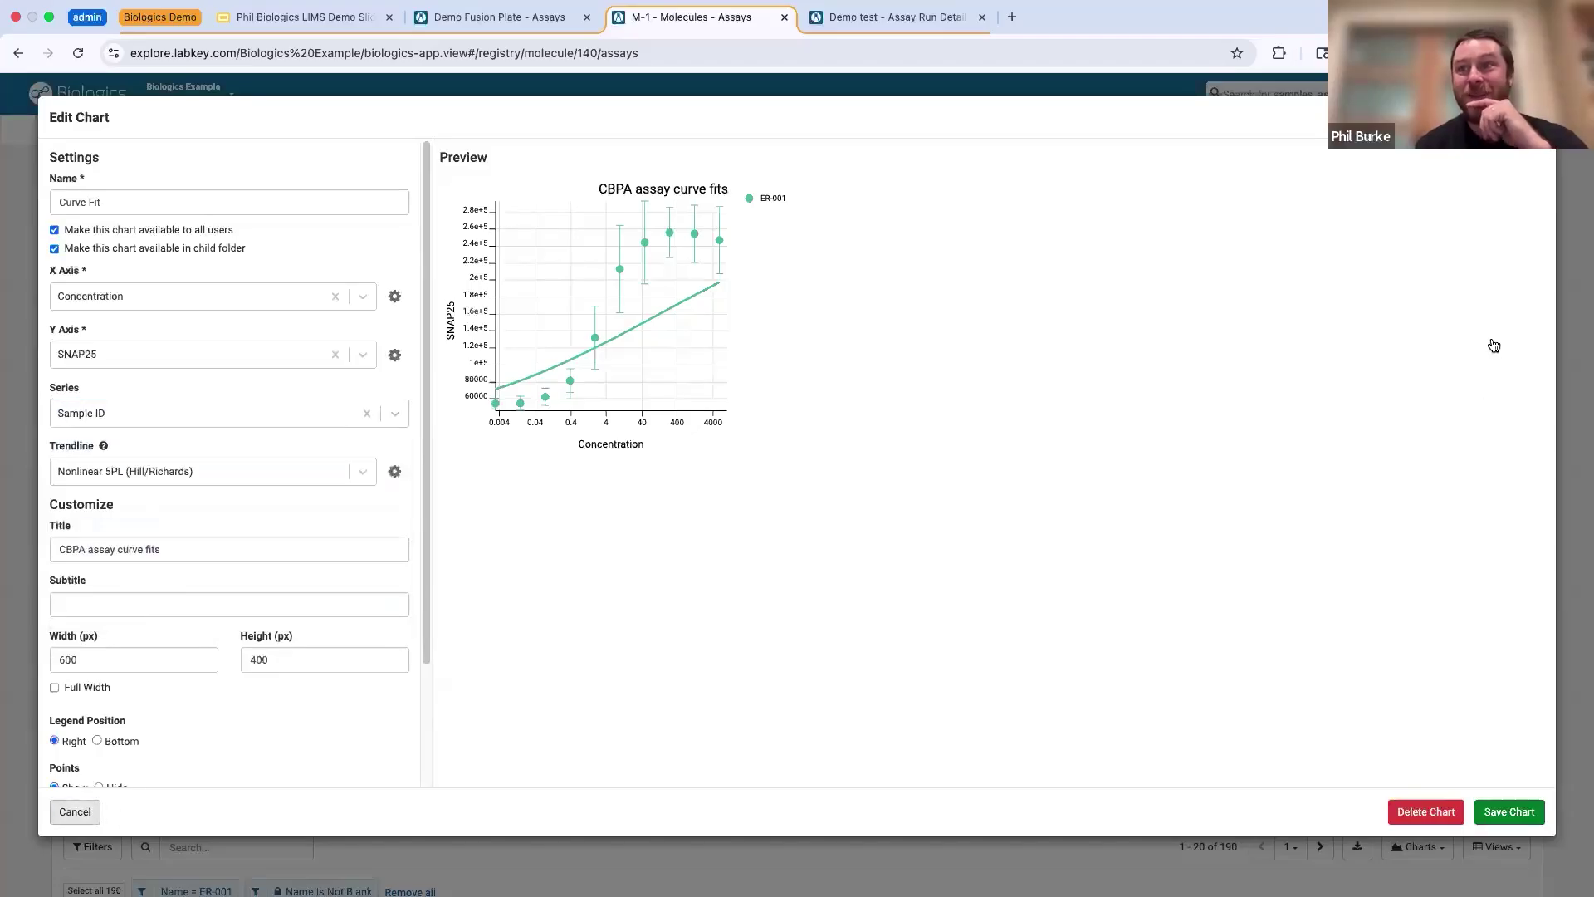
{"action": "key", "text": "Escape"}
- Customize the CBPA grid to show the Run field directly after Folder
{"action": "scroll", "coordinate": [1466, 390], "scroll_direction": "down", "scroll_amount": 5}
{"action": "left_click", "coordinate": [1484, 332]}
{"action": "left_click", "coordinate": [1486, 394]}
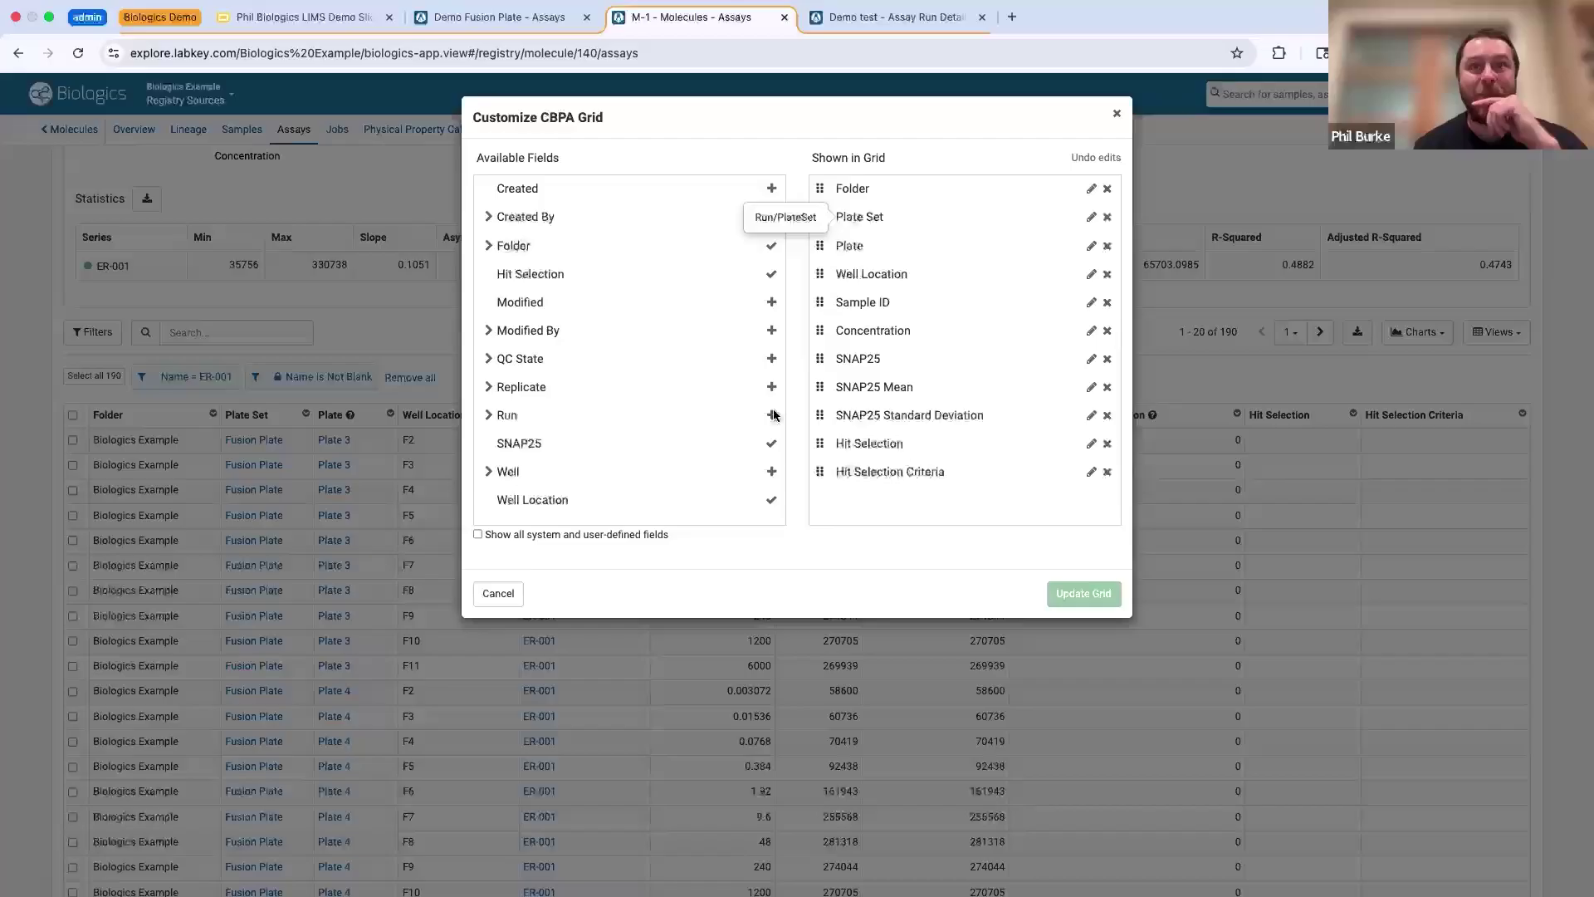
{"action": "left_click", "coordinate": [853, 189]}
{"action": "left_click", "coordinate": [771, 414]}
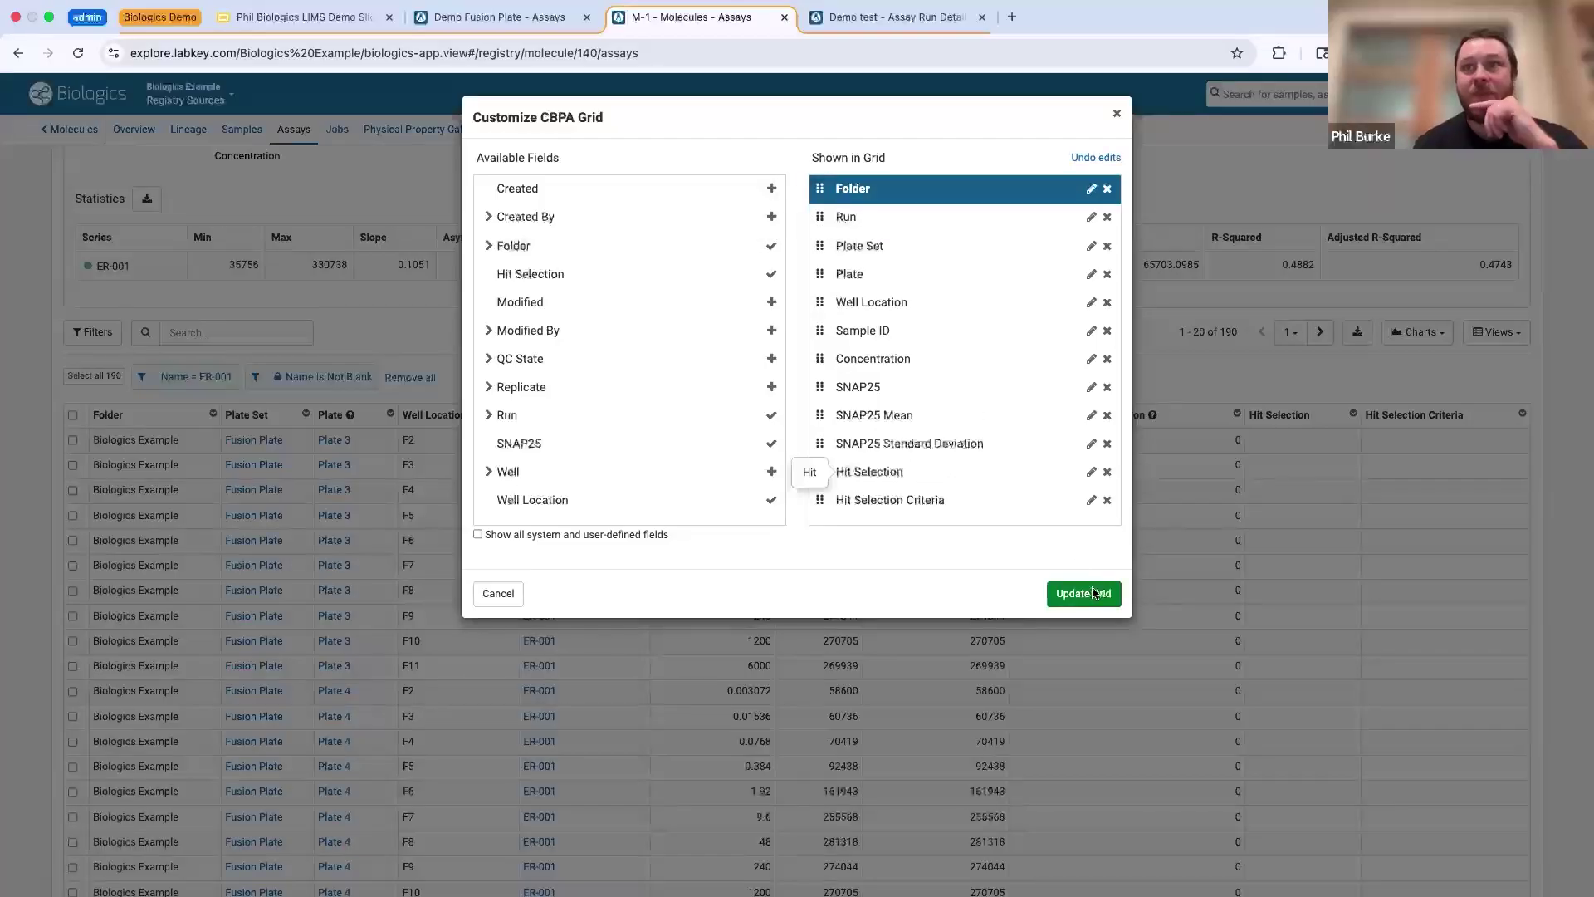
{"action": "left_click", "coordinate": [1083, 593]}
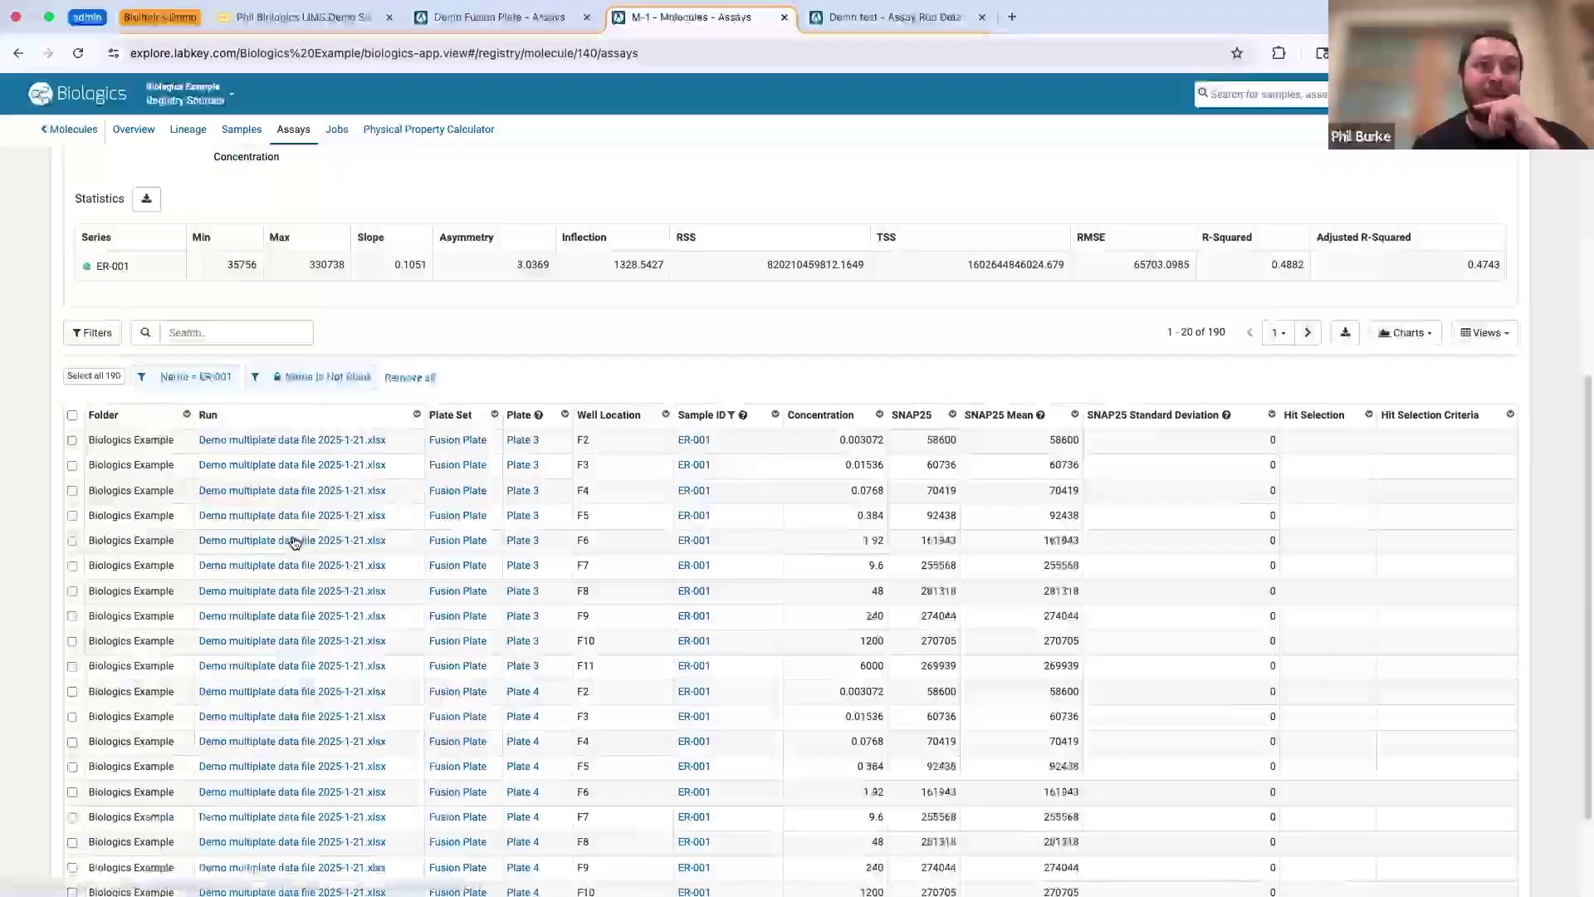
- Edit the Curve Fit chart and set its series to Run
{"action": "scroll", "coordinate": [321, 372], "scroll_direction": "up", "scroll_amount": 6}
{"action": "left_click", "coordinate": [150, 359]}
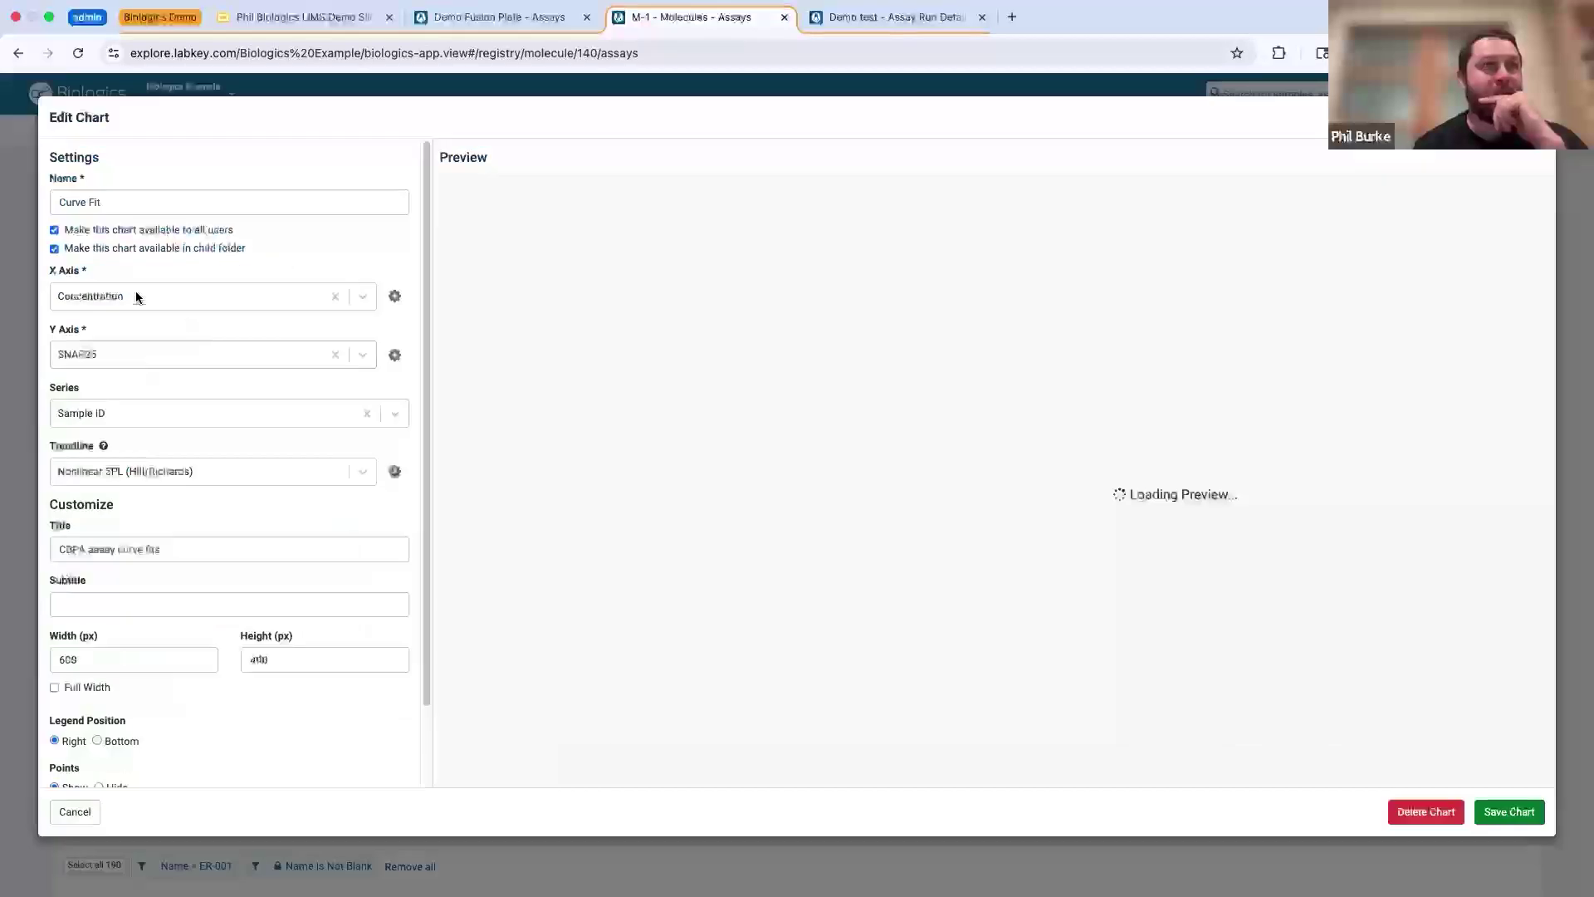
{"action": "left_click", "coordinate": [386, 418]}
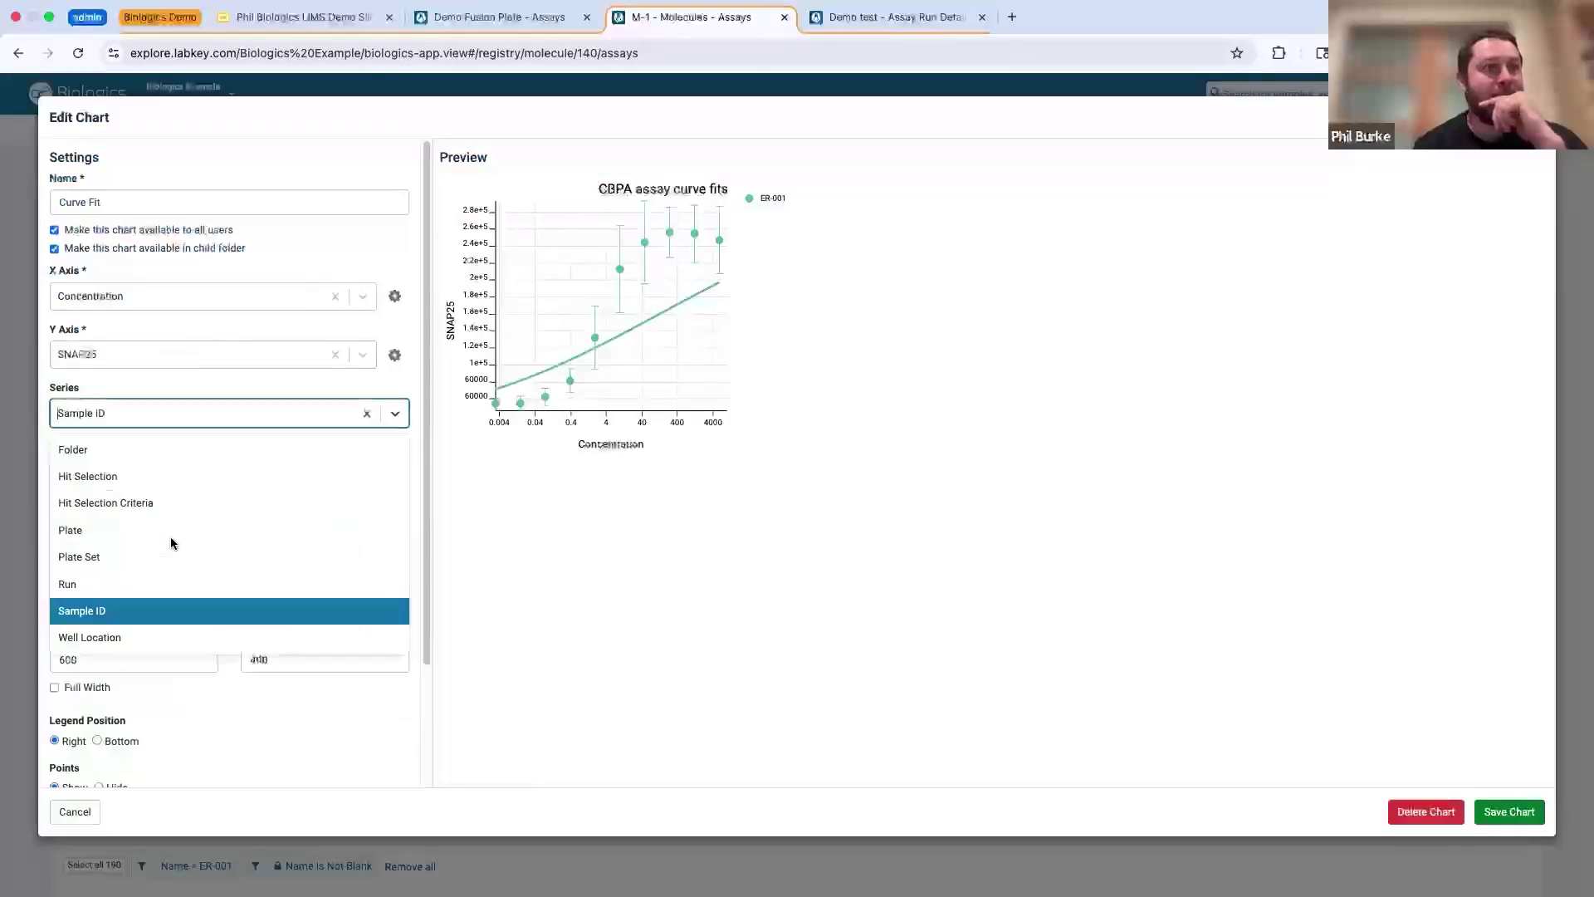
{"action": "left_click", "coordinate": [113, 576]}
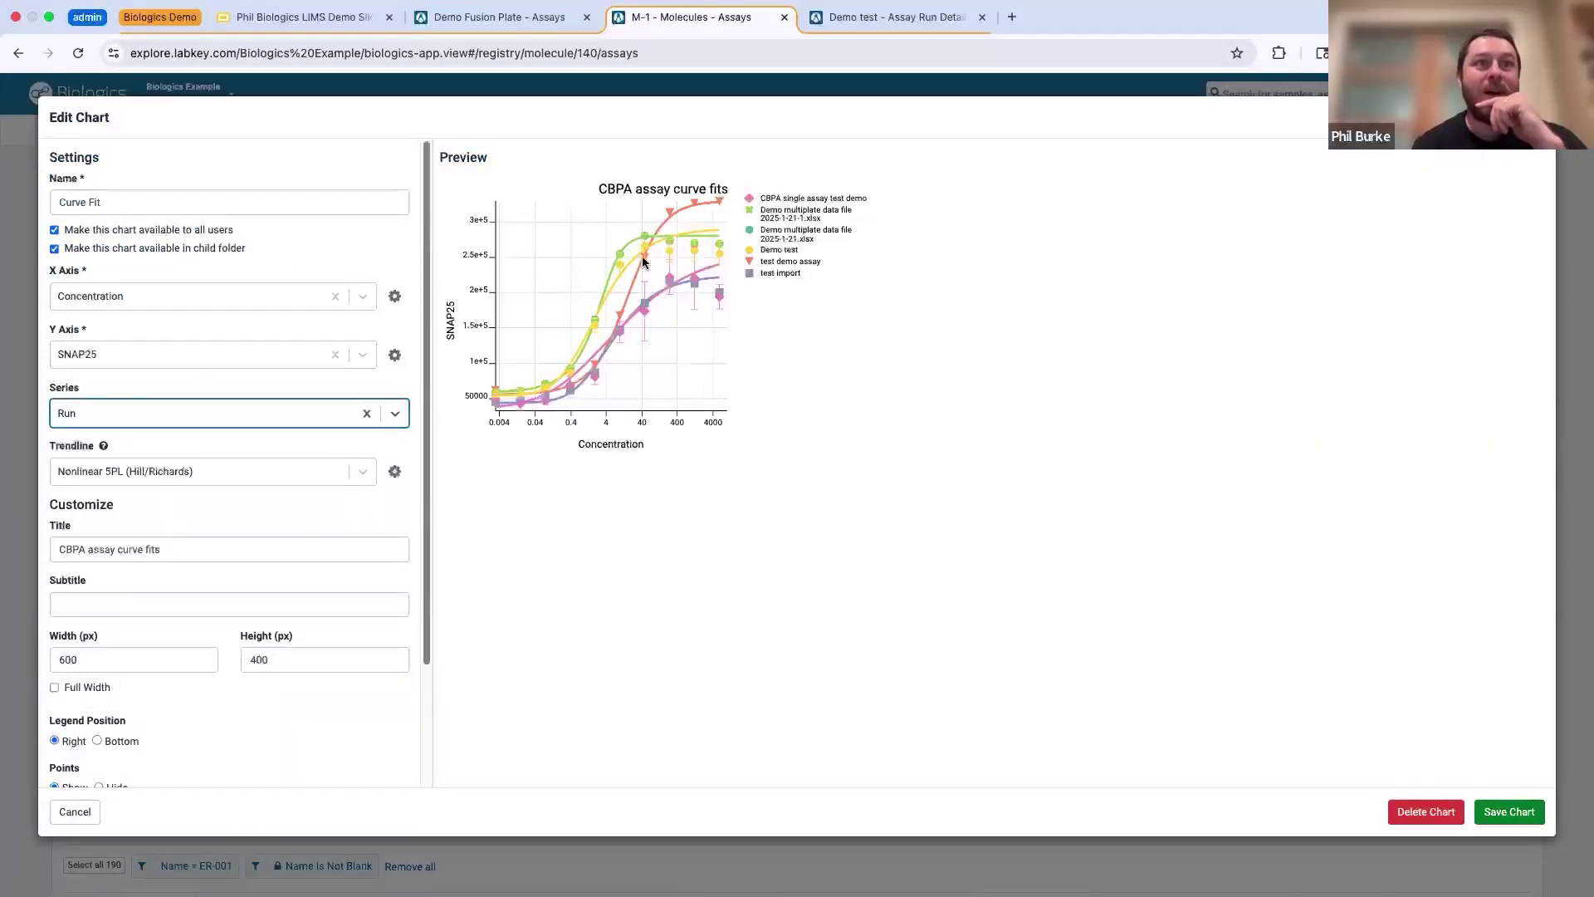
- Clear the chart's title, make it full width with a height of 600 px, and save the chart
{"action": "triple_click", "coordinate": [175, 549]}
{"action": "key", "text": "BackSpace"}
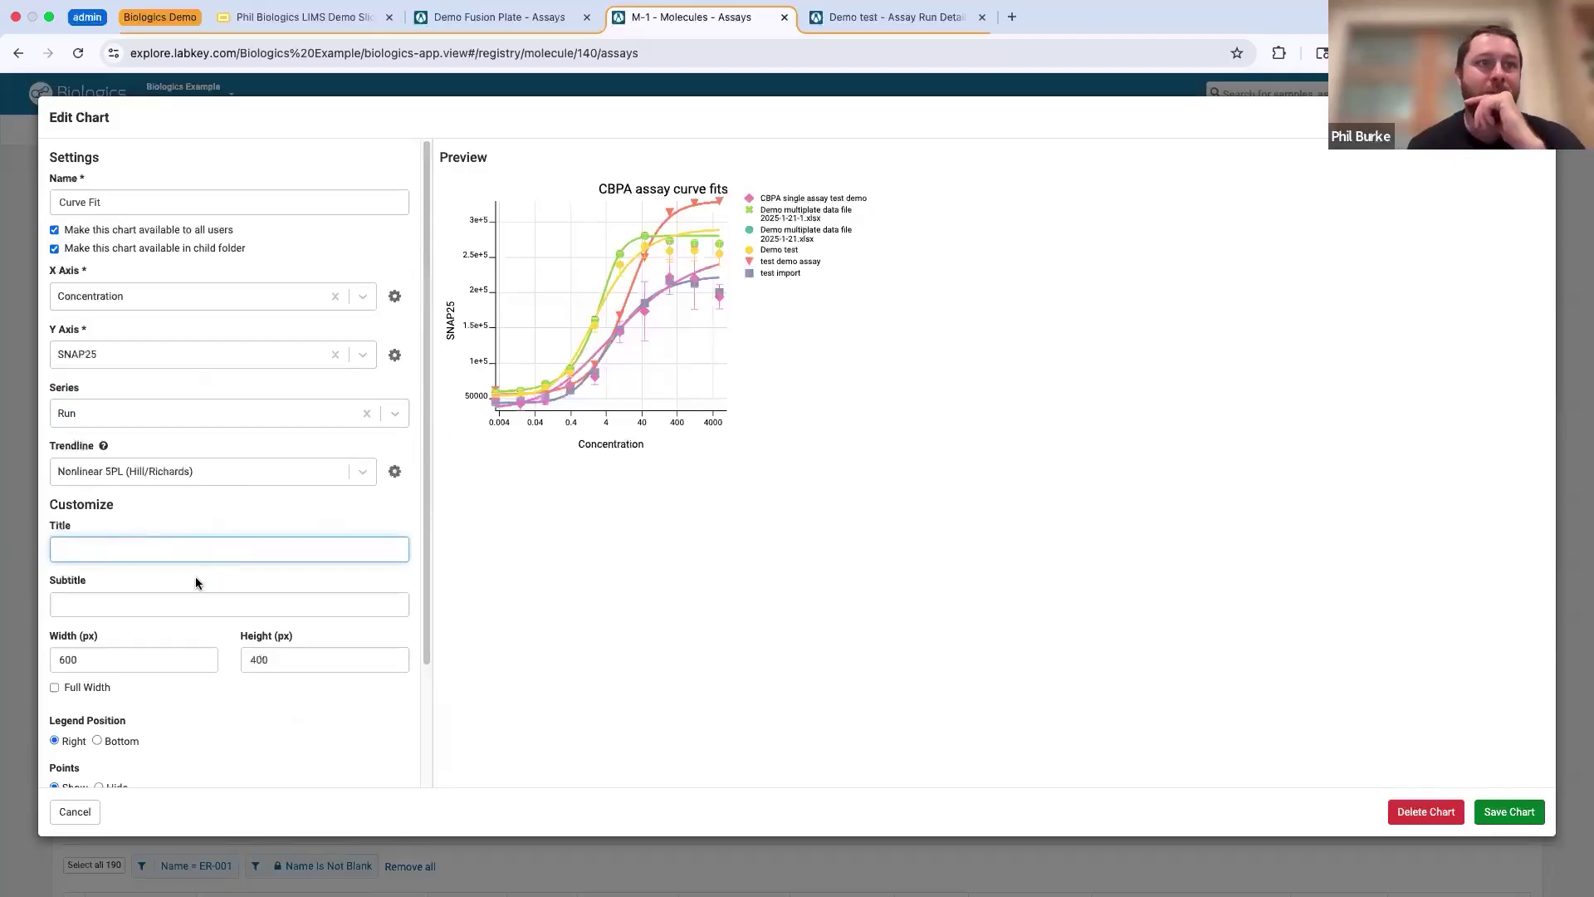
{"action": "left_click", "coordinate": [54, 687]}
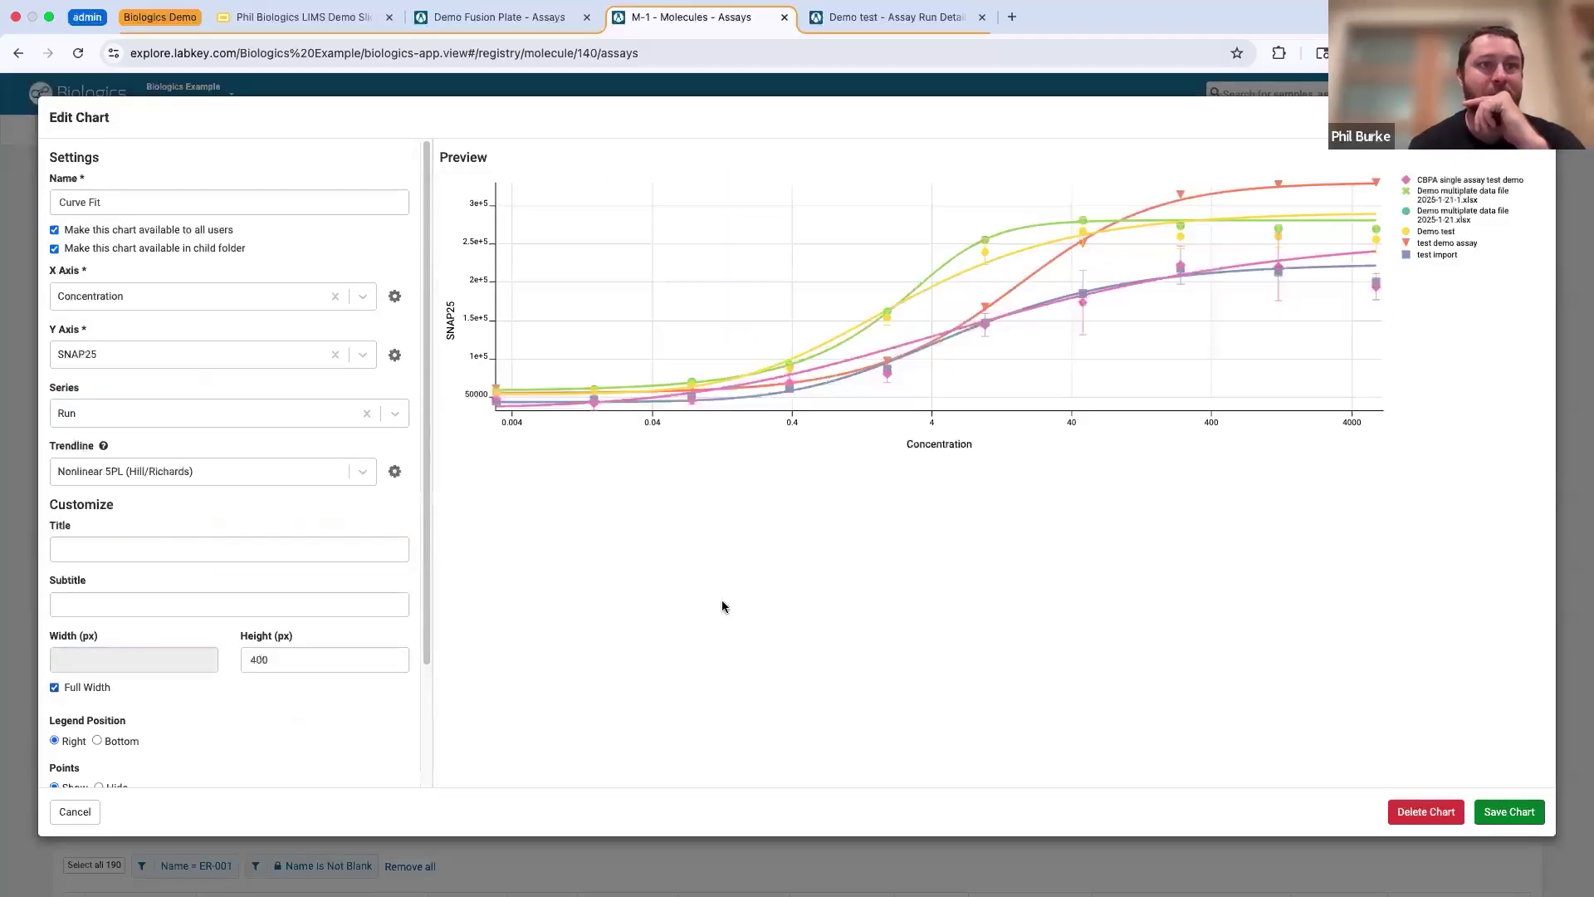
{"action": "double_click", "coordinate": [296, 665]}
{"action": "type", "text": "6"}
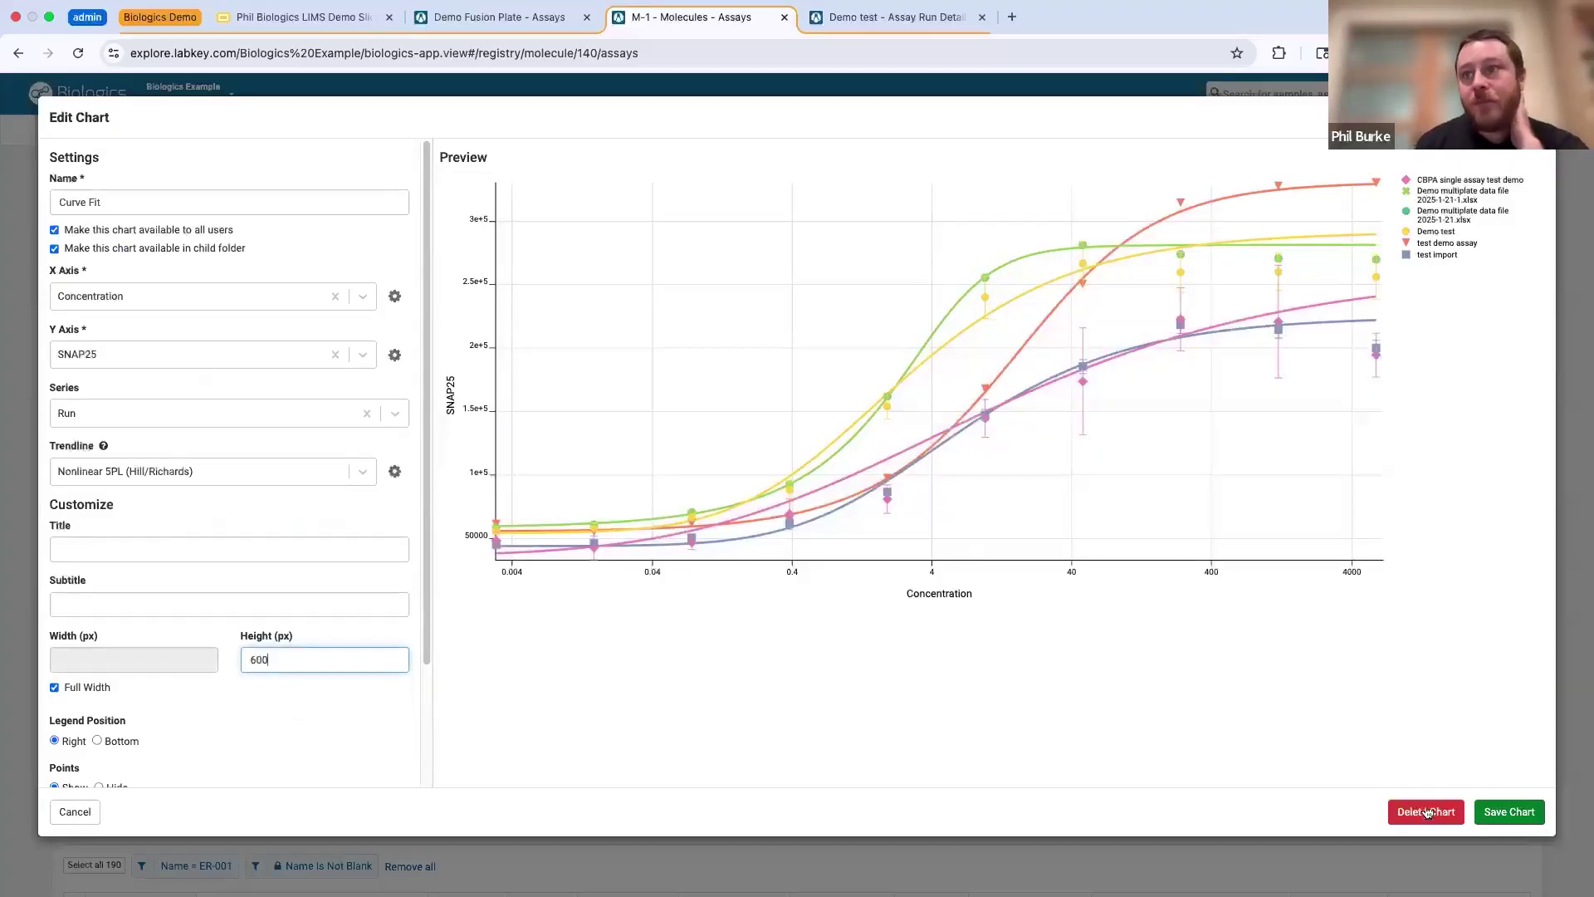
{"action": "left_click", "coordinate": [1508, 811]}
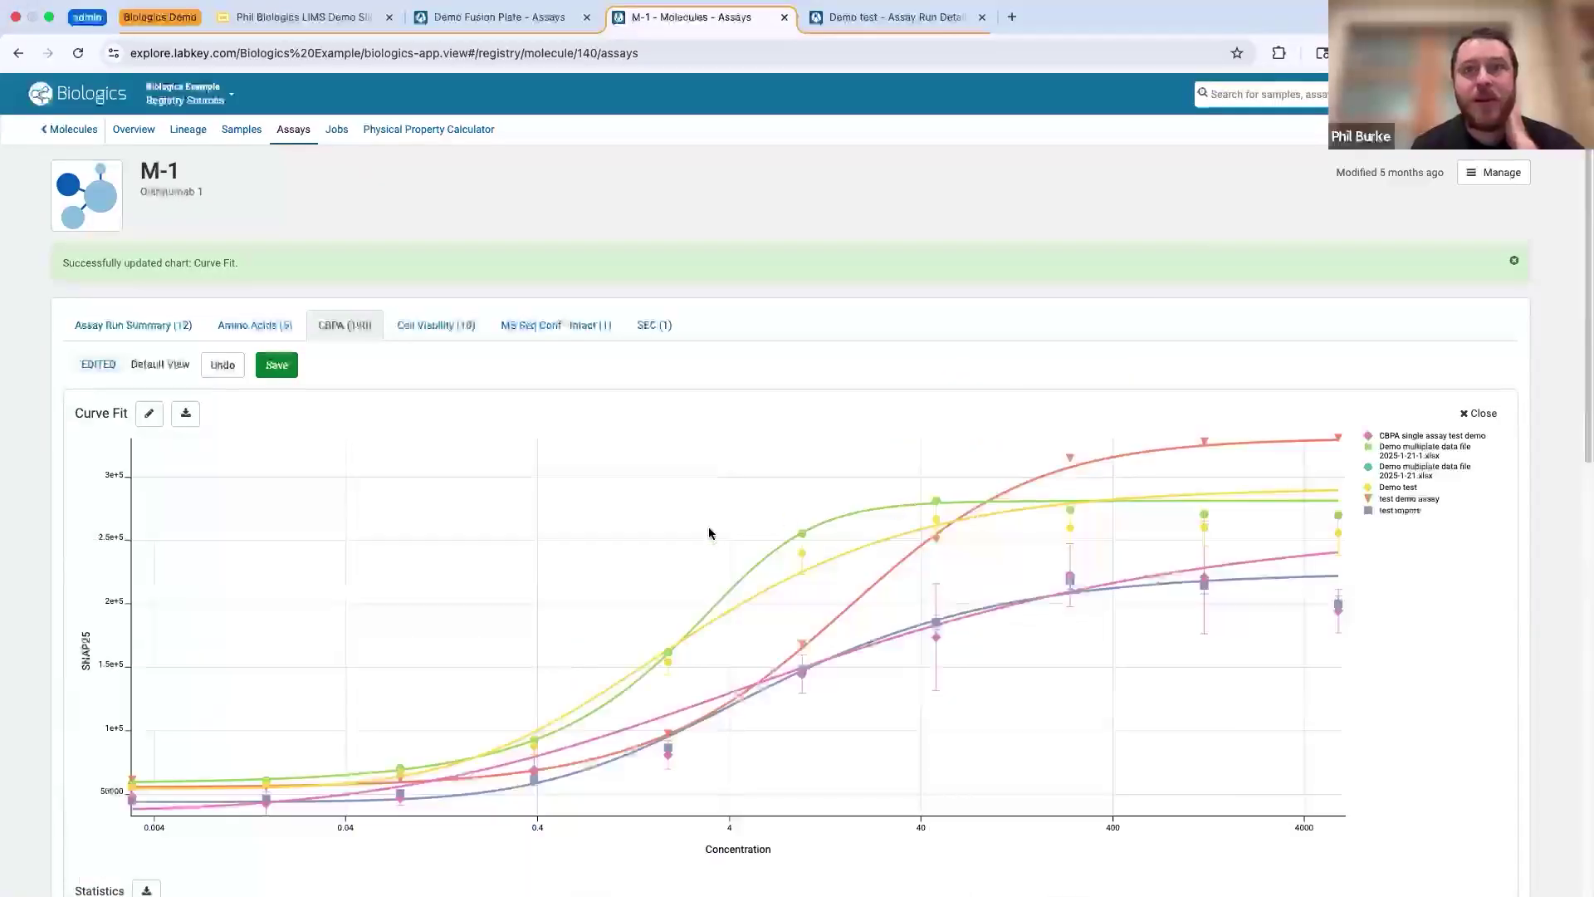
- Examine the Curve Fit chart and its statistics table to compare the fitted curves across assay runs
{"action": "scroll", "coordinate": [568, 616], "scroll_direction": "down", "scroll_amount": 3}
{"action": "scroll", "coordinate": [610, 622], "scroll_direction": "up", "scroll_amount": 1}
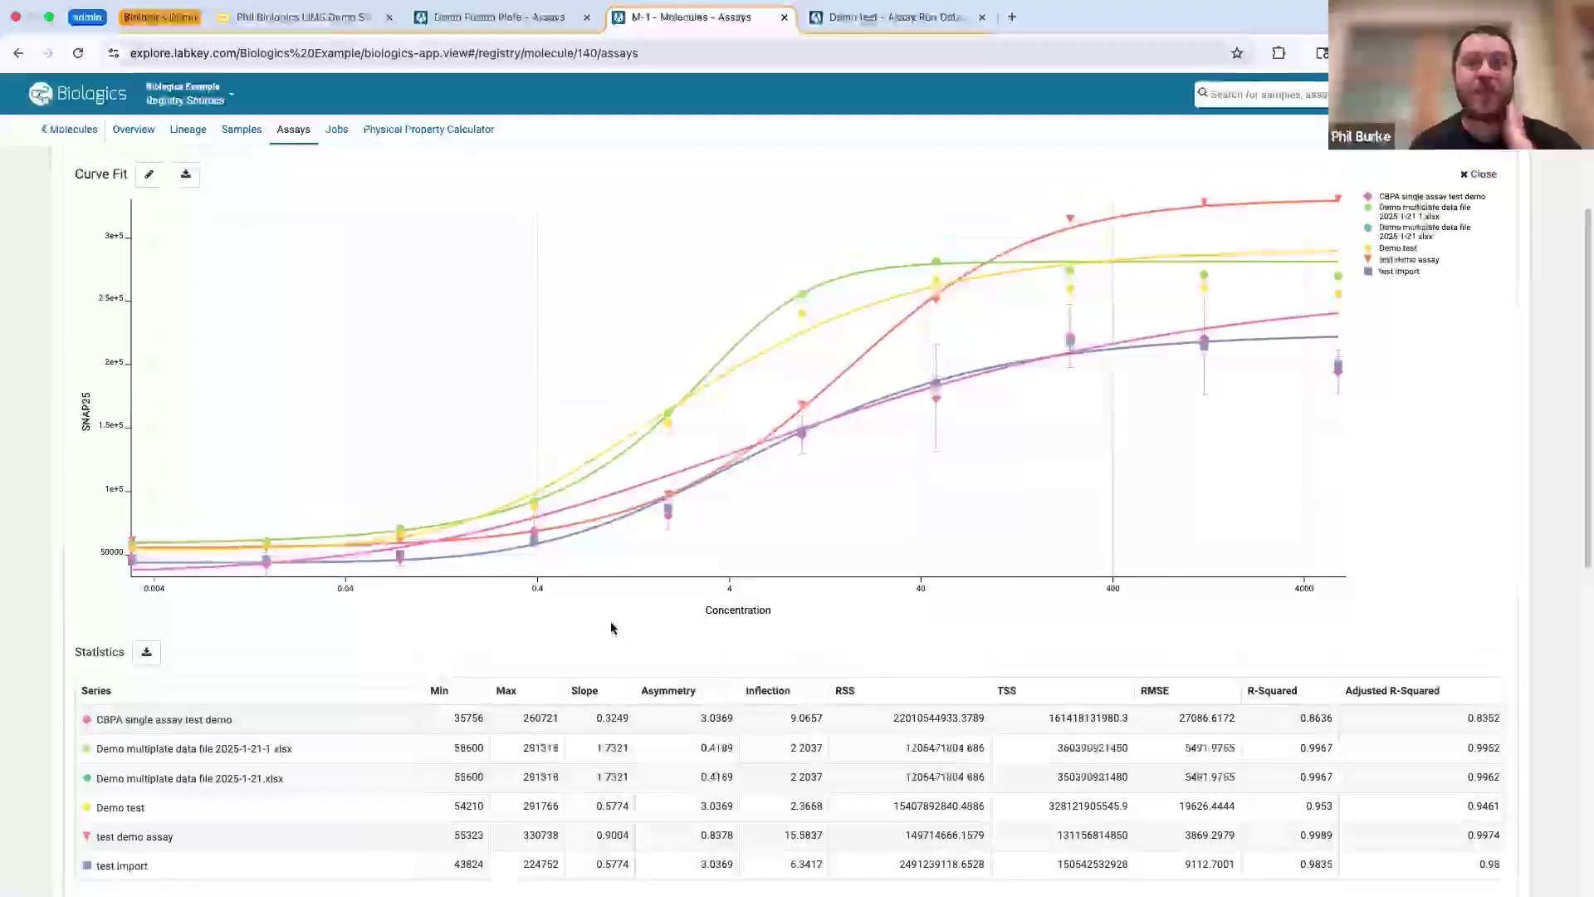
{"action": "scroll", "coordinate": [611, 587], "scroll_direction": "up", "scroll_amount": 1}
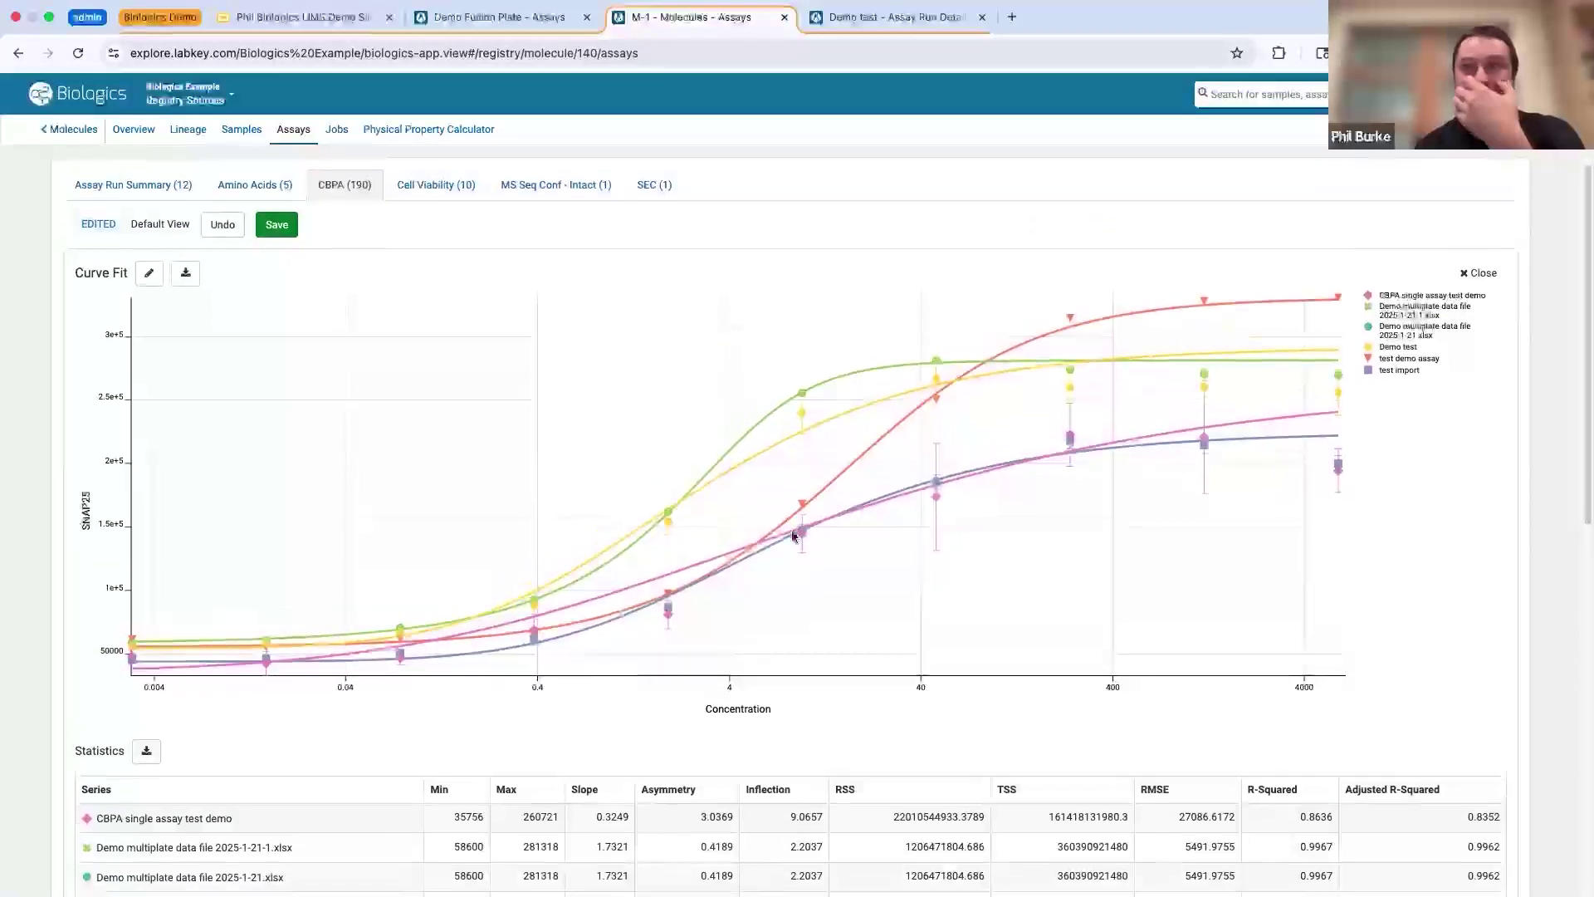
{"action": "scroll", "coordinate": [805, 686], "scroll_direction": "down", "scroll_amount": 4}
{"action": "scroll", "coordinate": [694, 736], "scroll_direction": "up", "scroll_amount": 6}
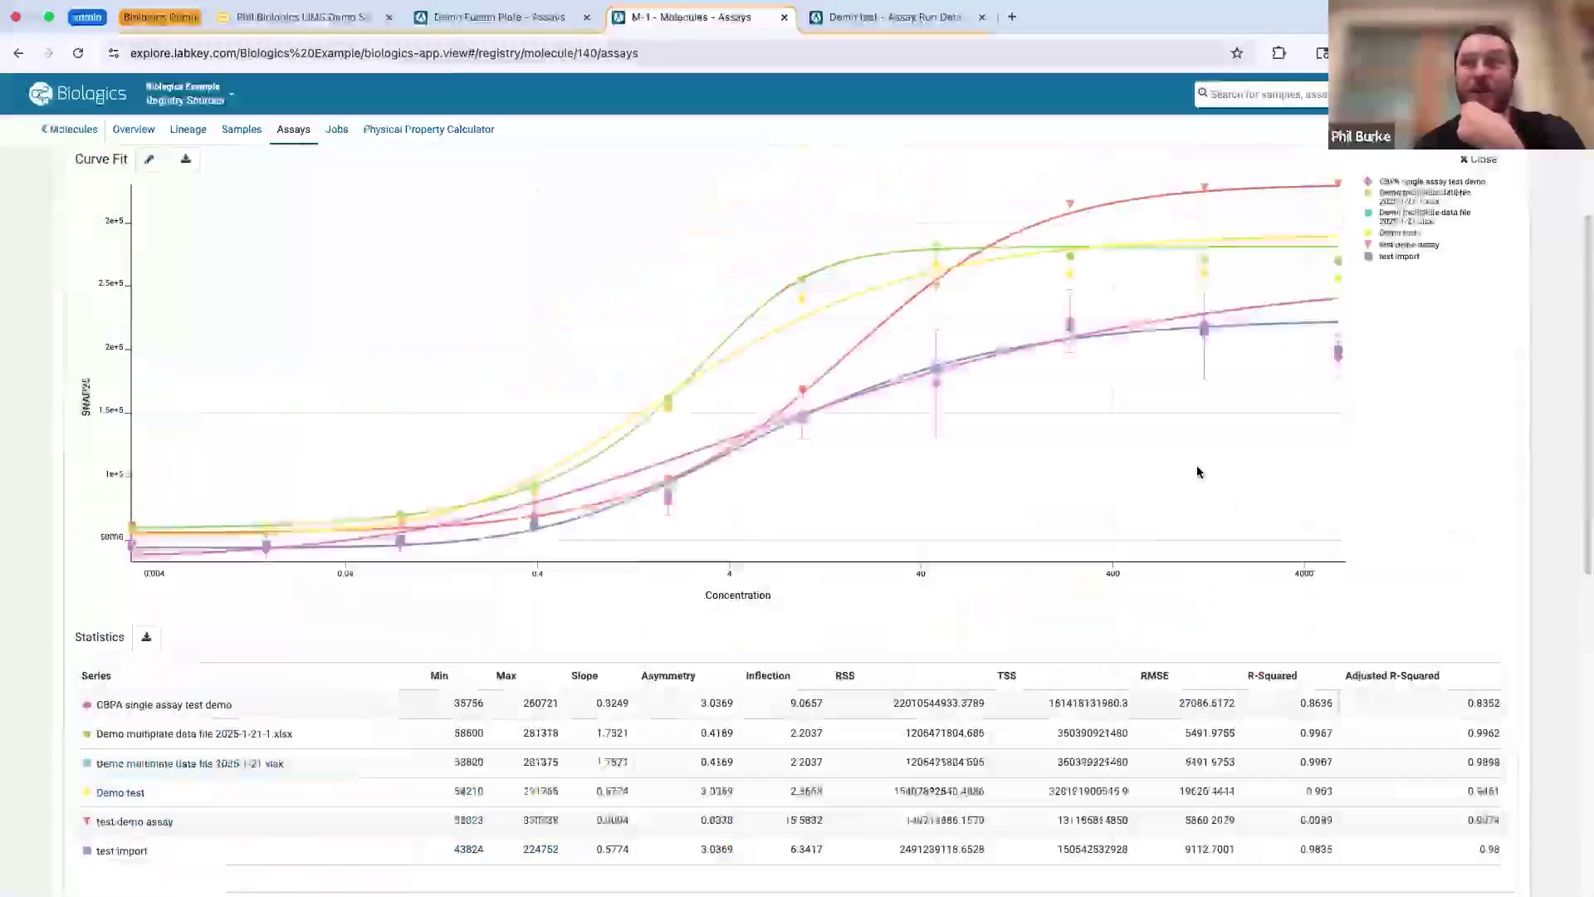
{"action": "scroll", "coordinate": [1374, 610], "scroll_direction": "down", "scroll_amount": 1}
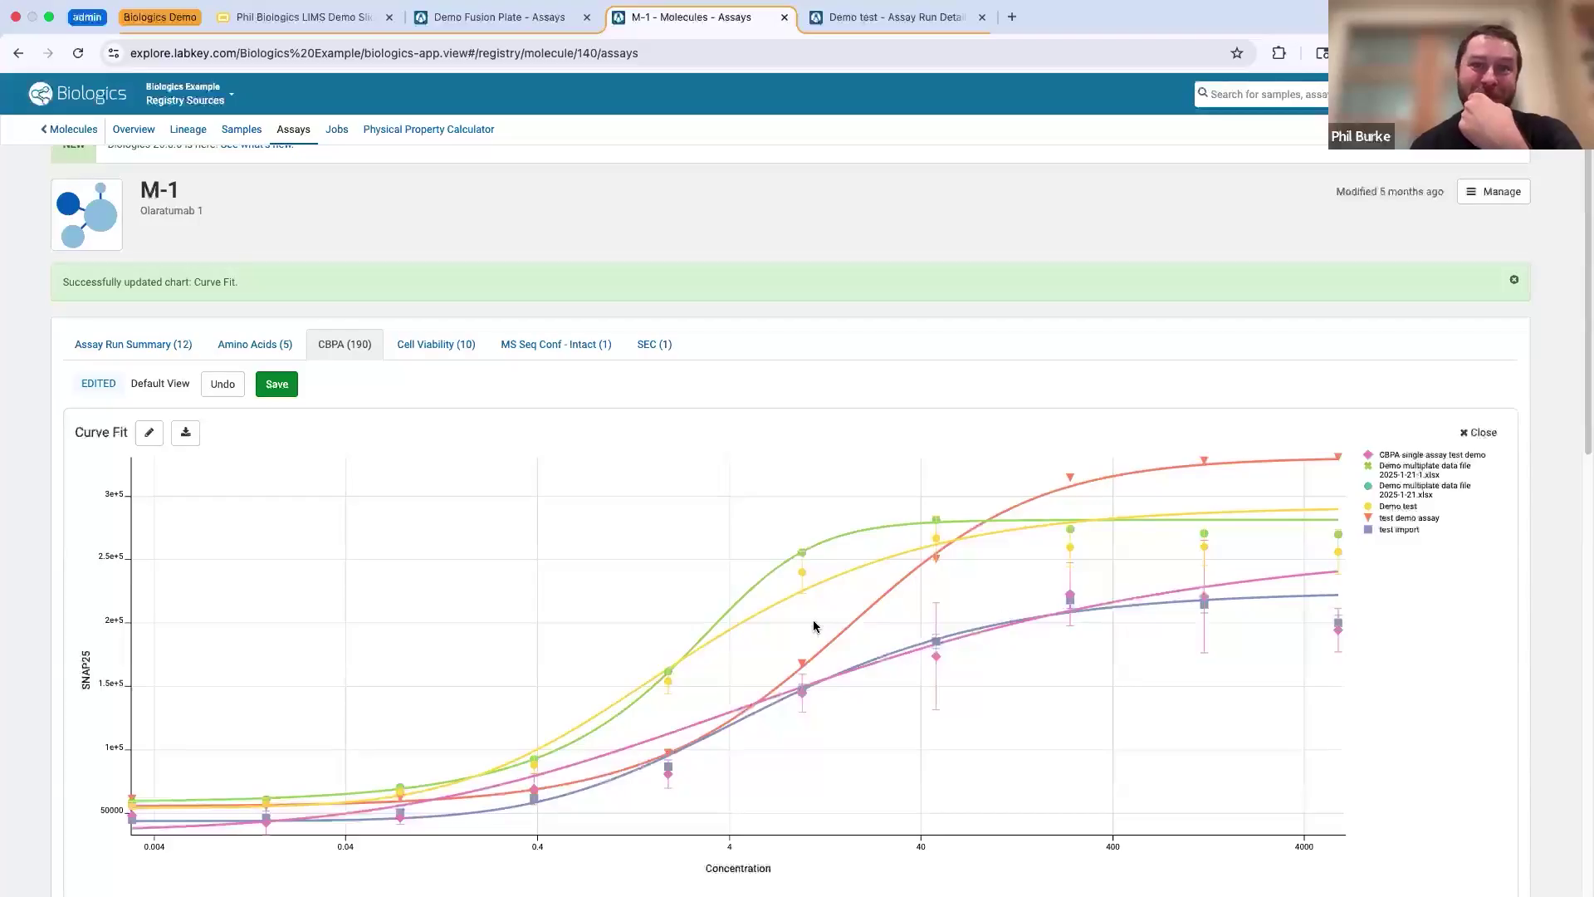
{"action": "scroll", "coordinate": [758, 640], "scroll_direction": "down", "scroll_amount": 5}
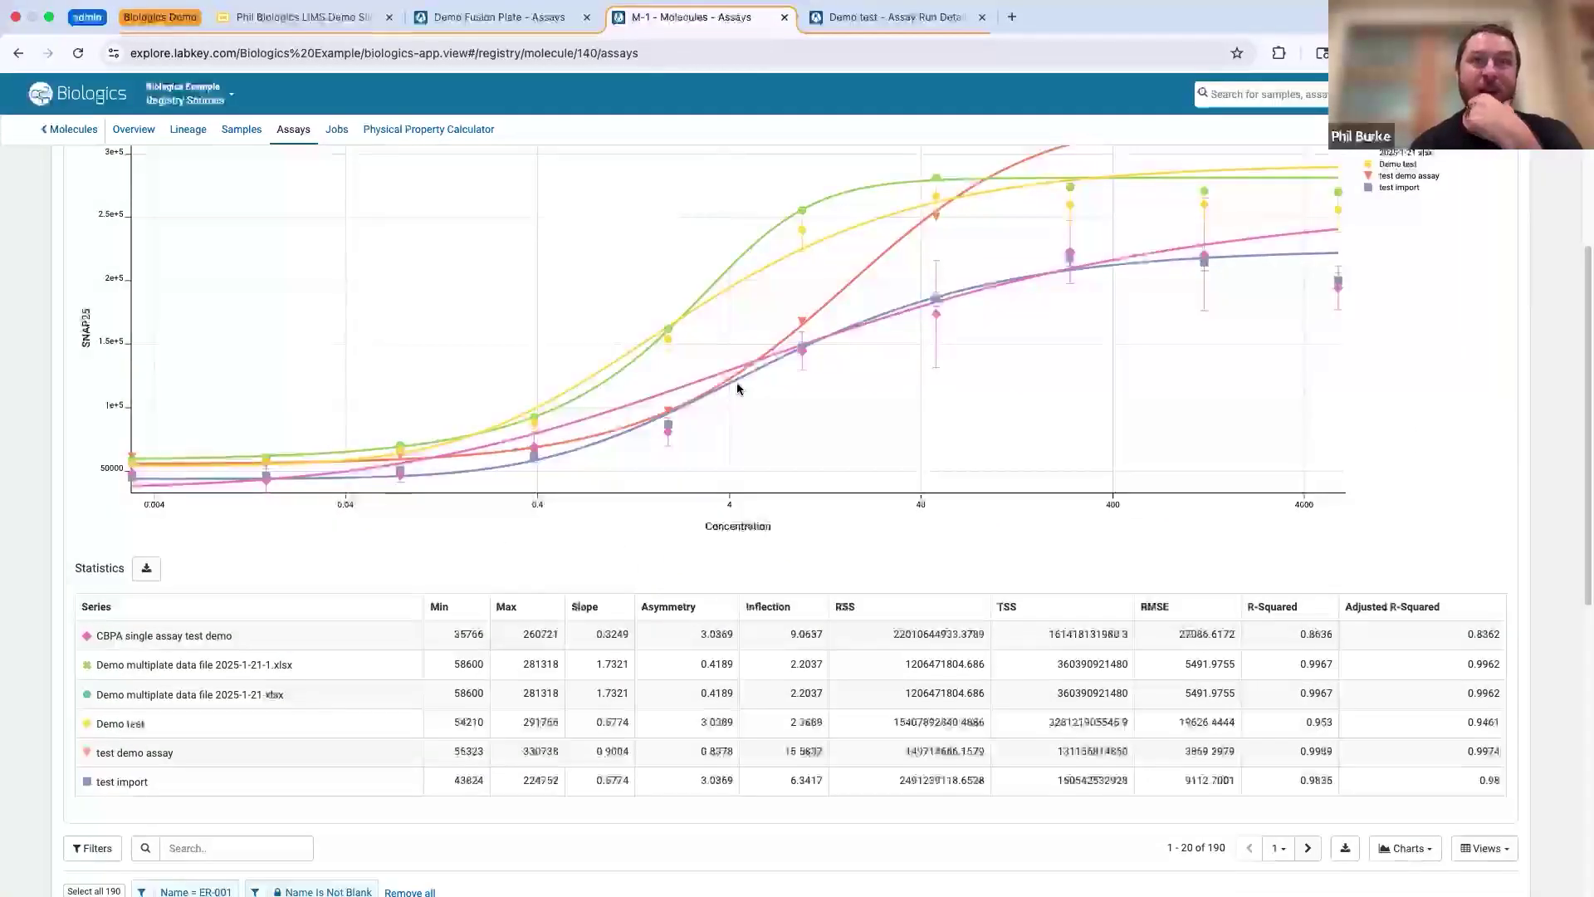
{"action": "scroll", "coordinate": [737, 390], "scroll_direction": "up", "scroll_amount": 5}
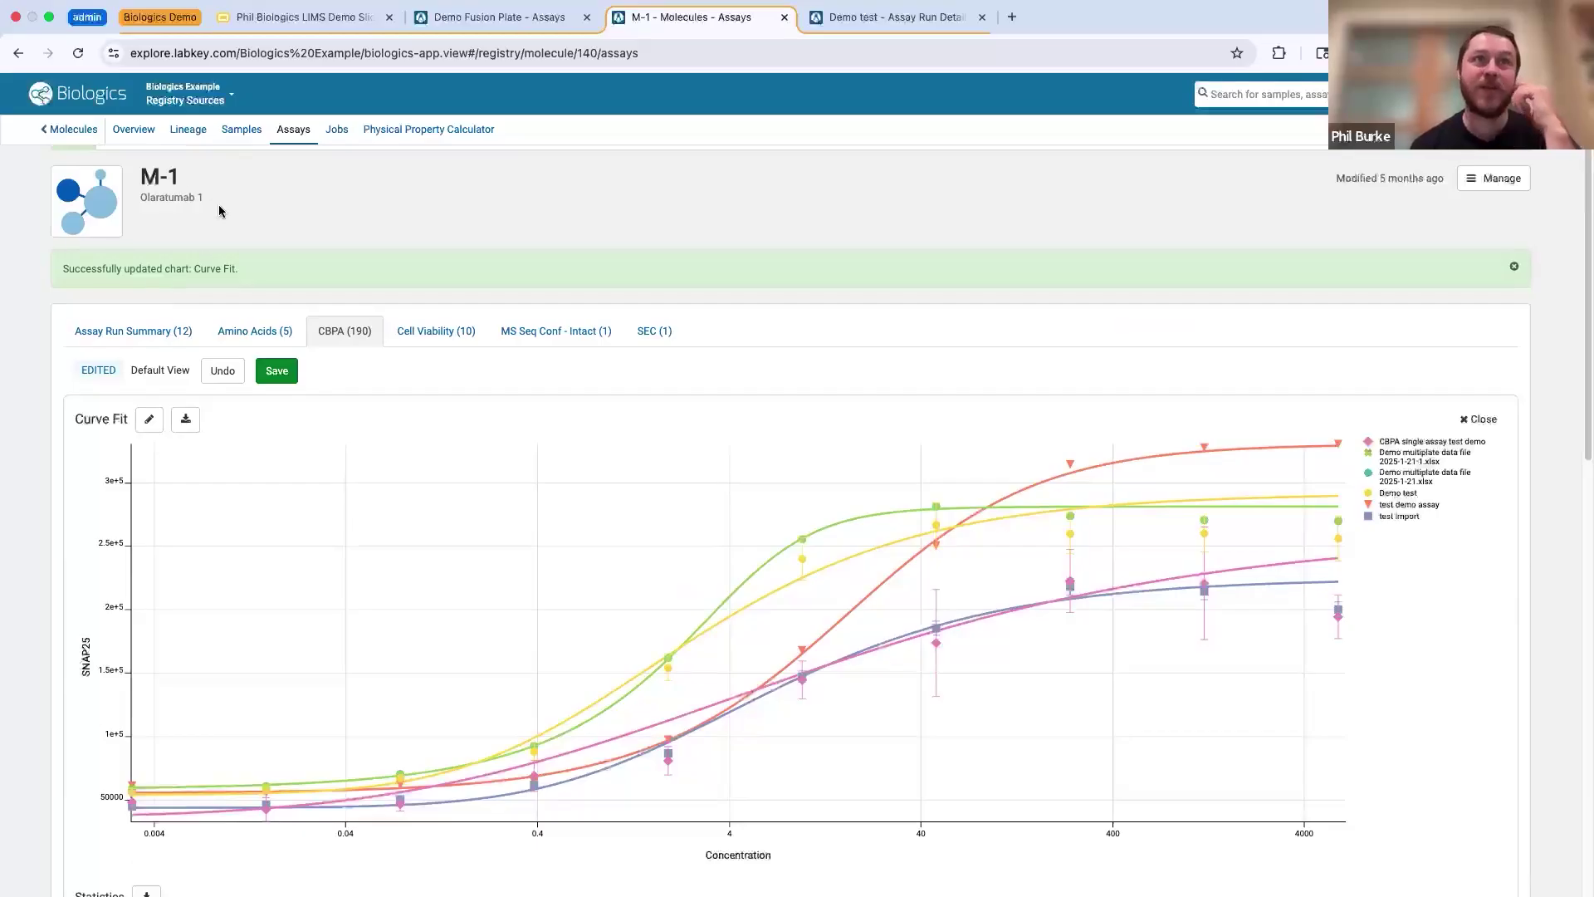
- Switch to the Google Slides presentation and advance from the Demo slide to the Benefits slide
{"action": "left_click", "coordinate": [301, 18]}
{"action": "key", "text": "ctrl+Up"}
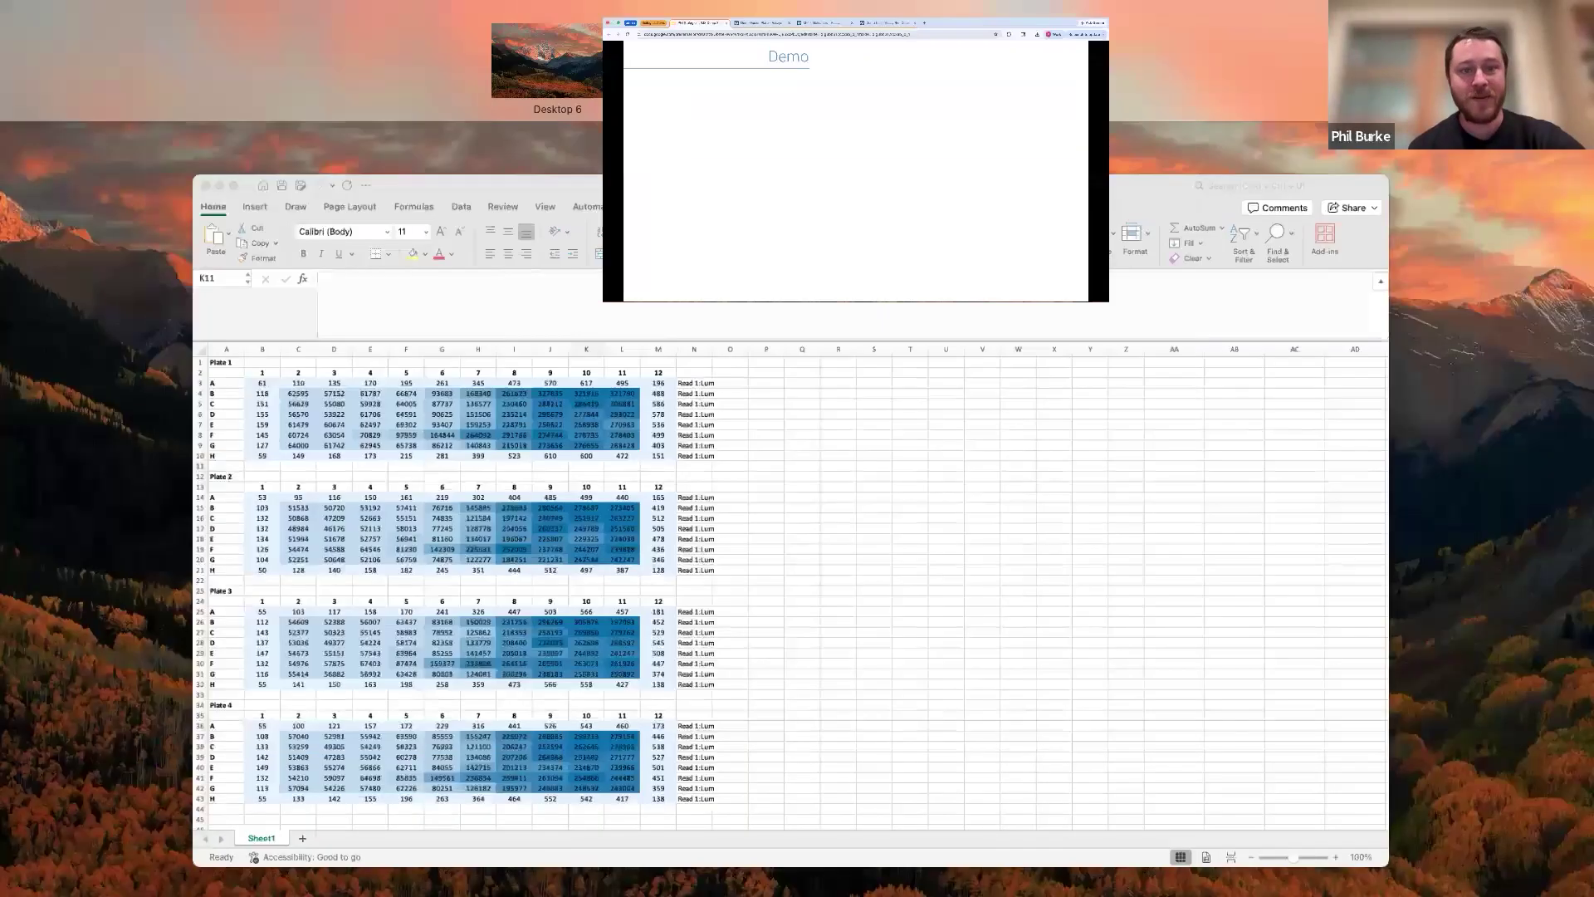
{"action": "key", "text": "ctrl+Up"}
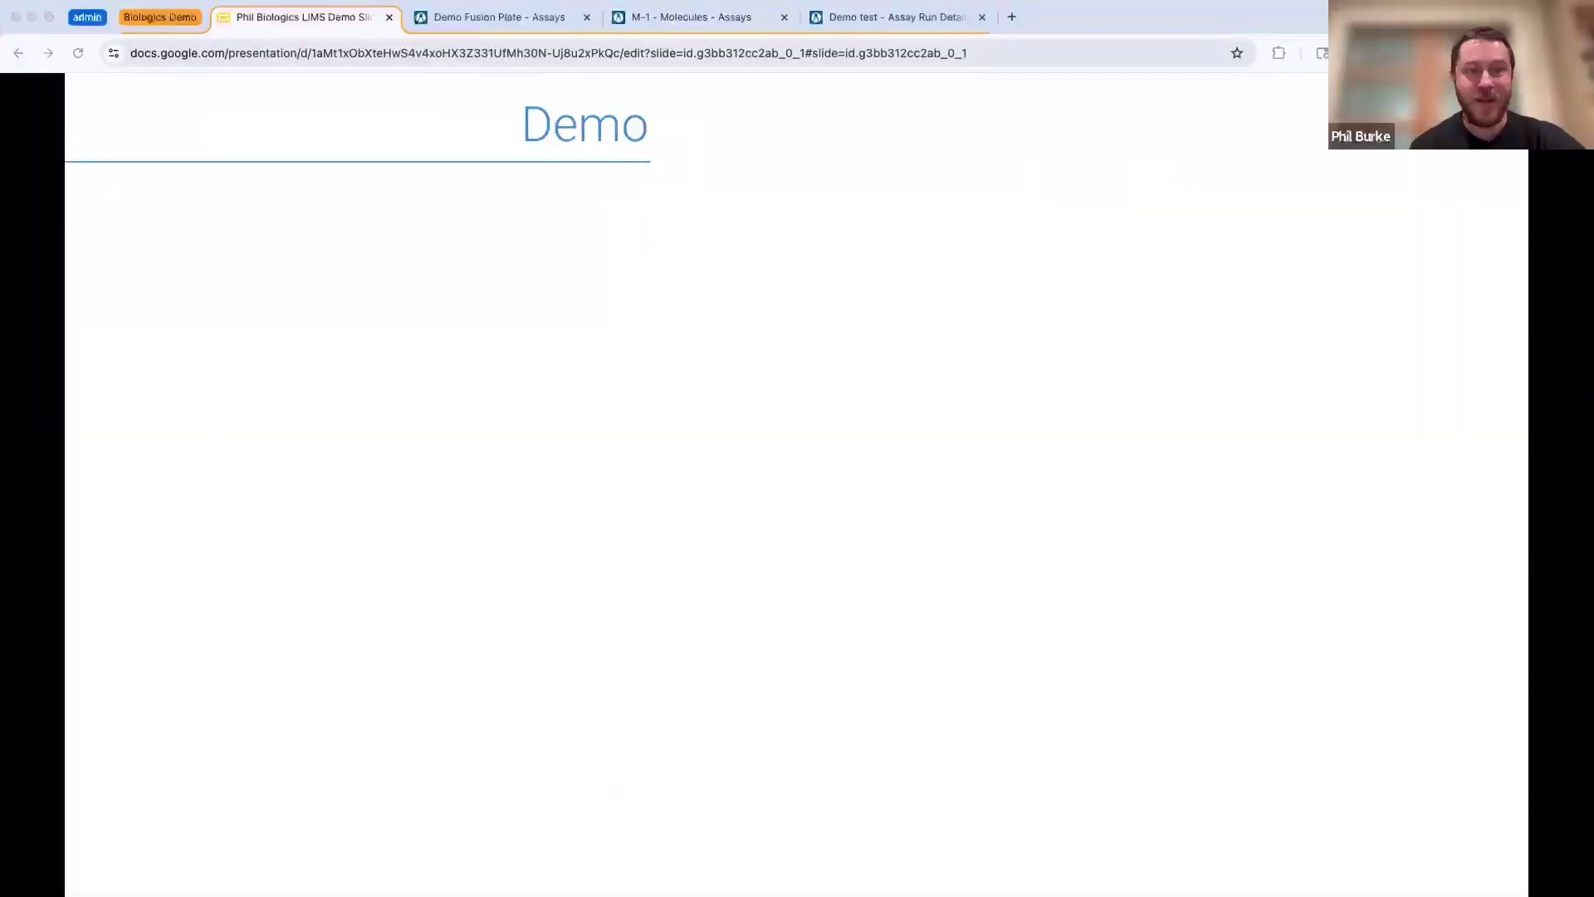
{"action": "left_click", "coordinate": [918, 664]}
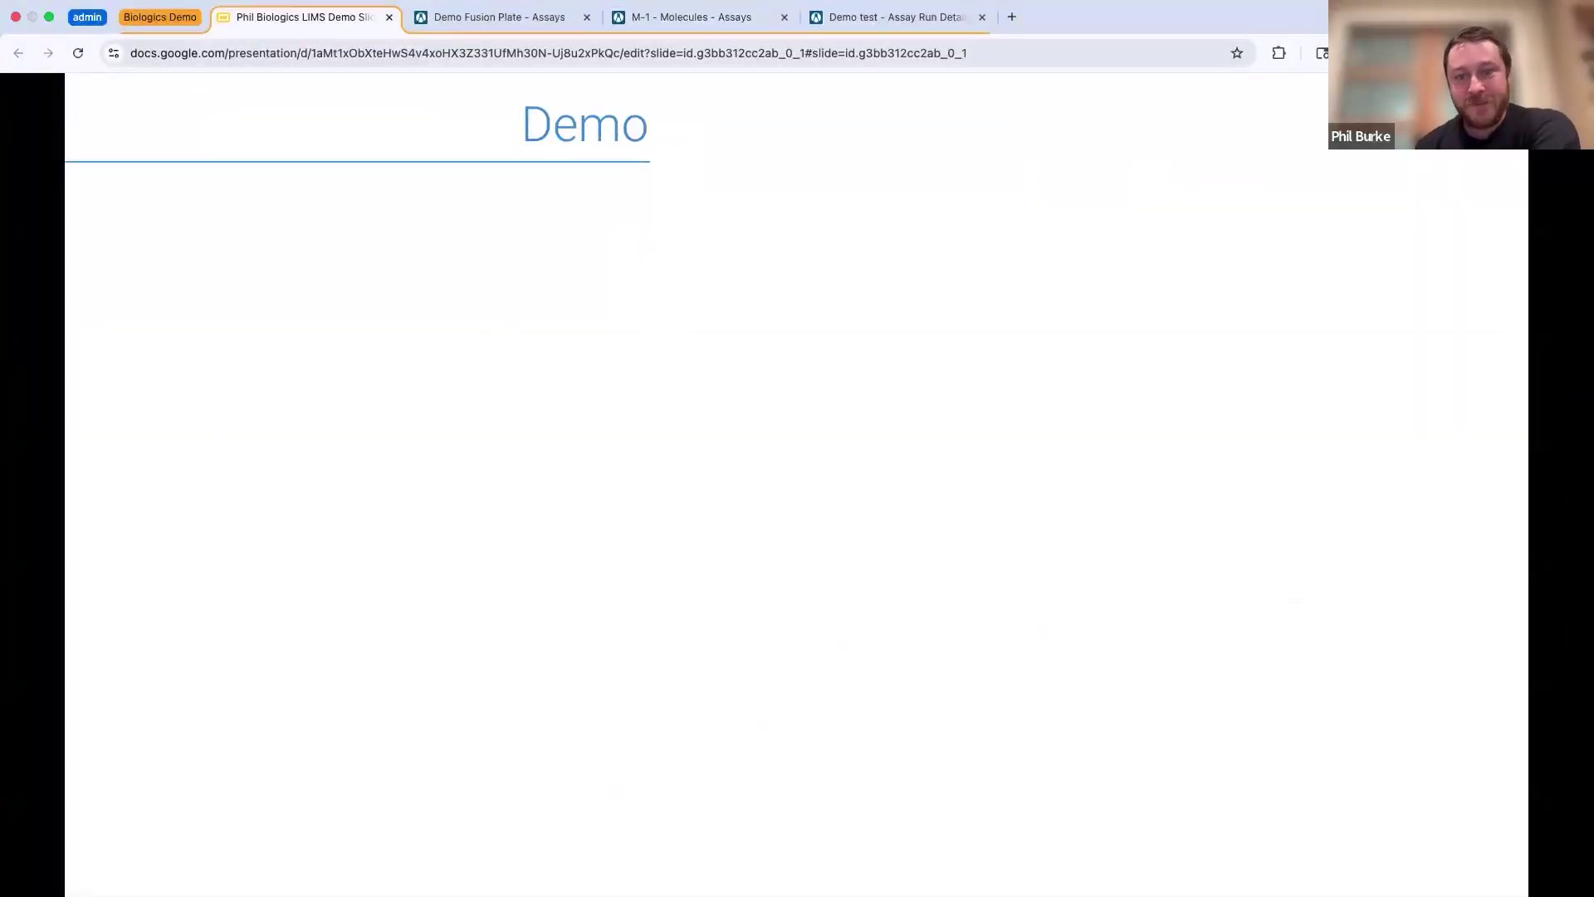
{"action": "key", "text": "Right"}
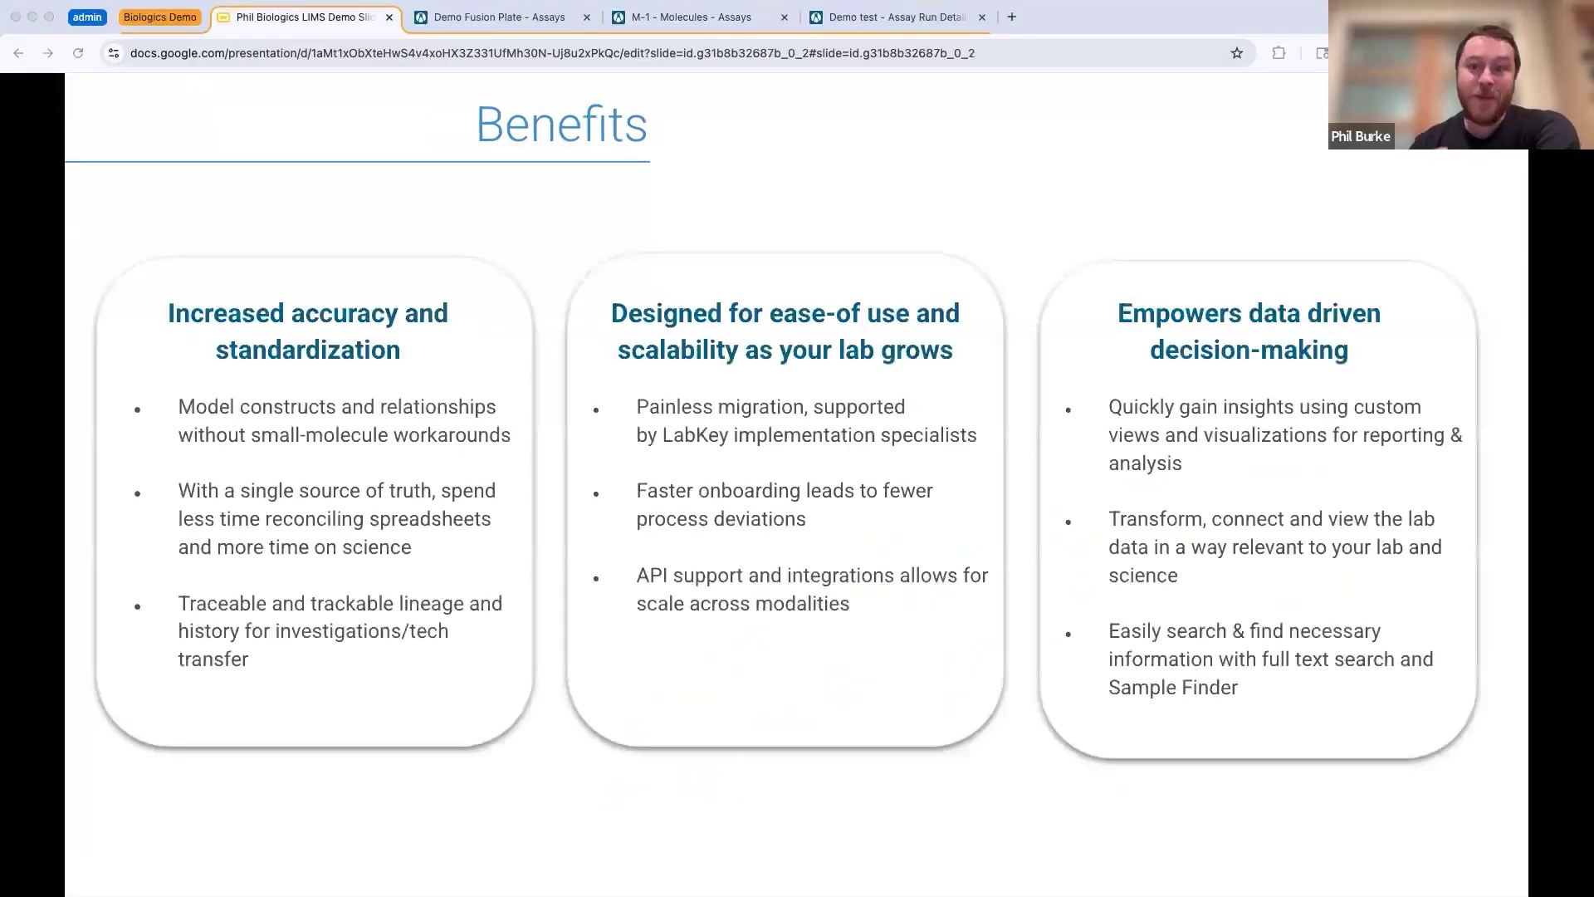